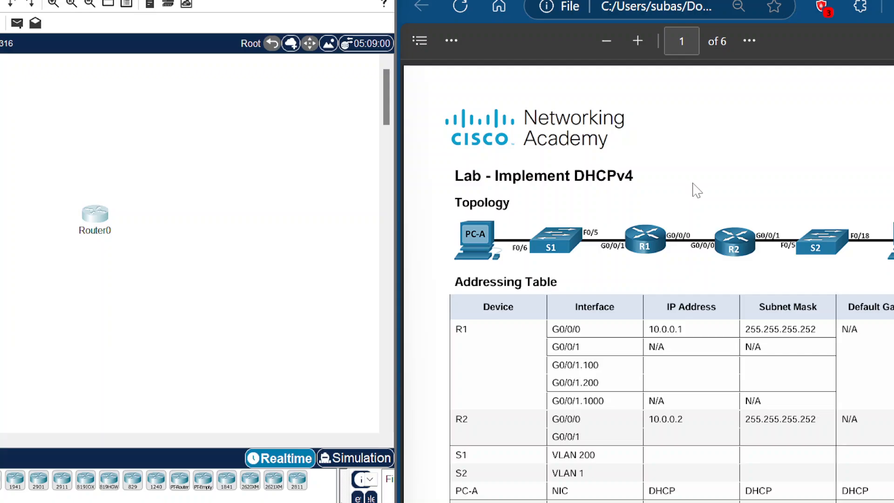
Step: Review the lab document's topology, addressing table and VLAN table, briefly opening the existing router's console window
scroll(695, 189, down, 3)
scroll(697, 186, down, 6)
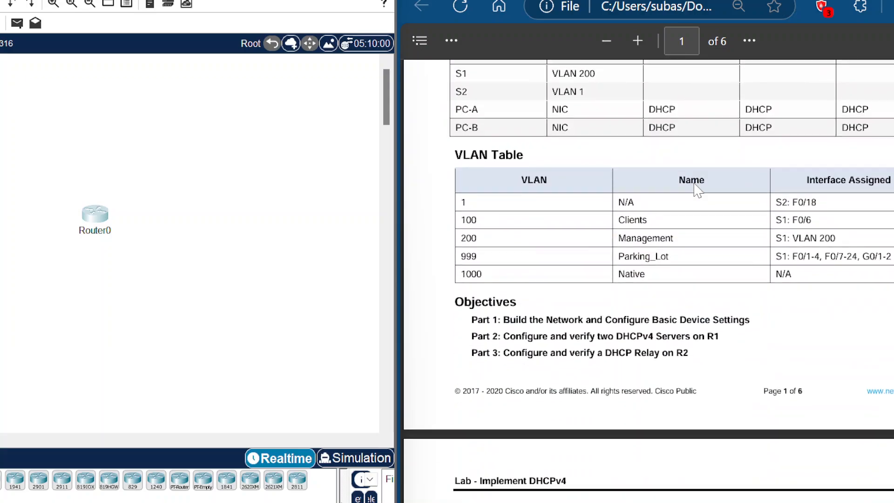
scroll(721, 210, up, 6)
scroll(732, 239, down, 12)
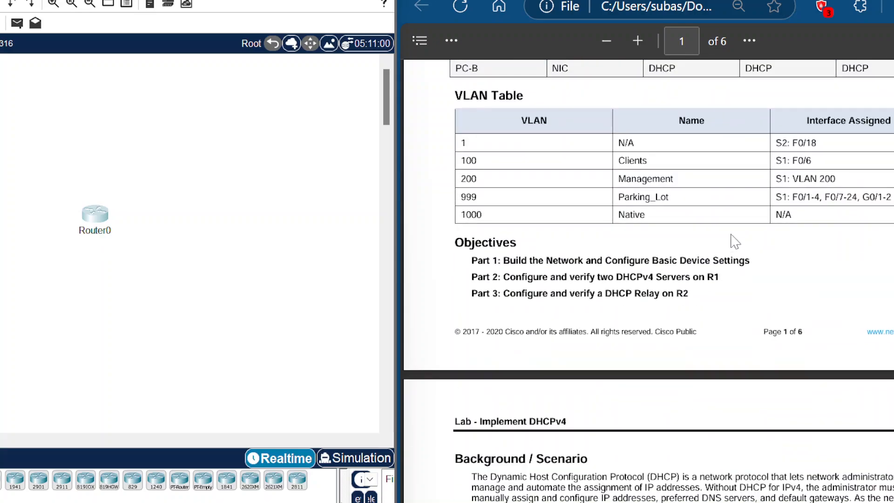
scroll(733, 239, up, 5)
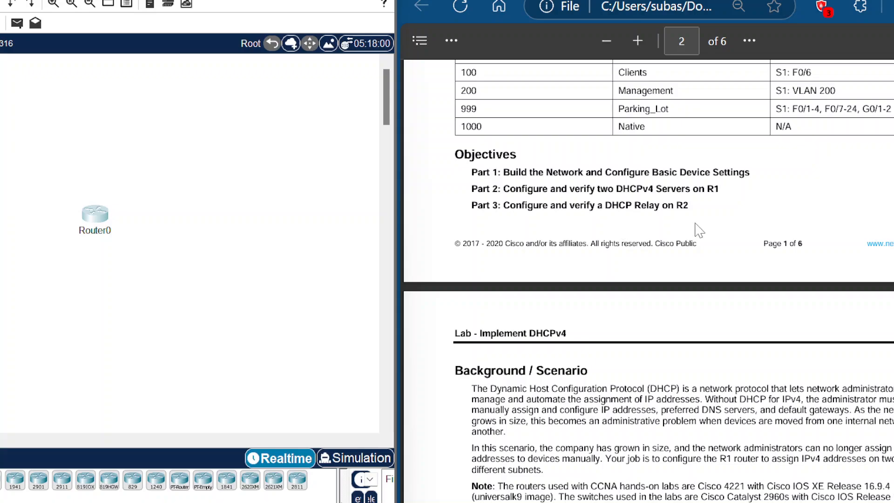
scroll(710, 246, up, 9)
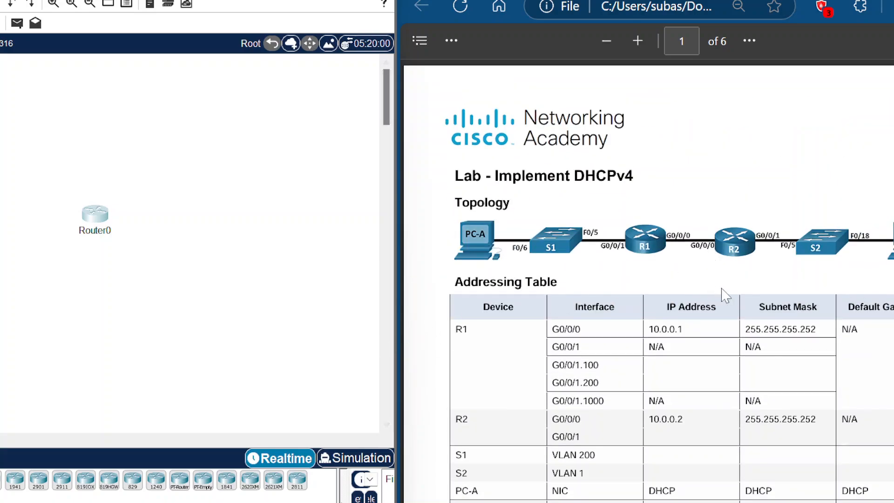
double_click(95, 215)
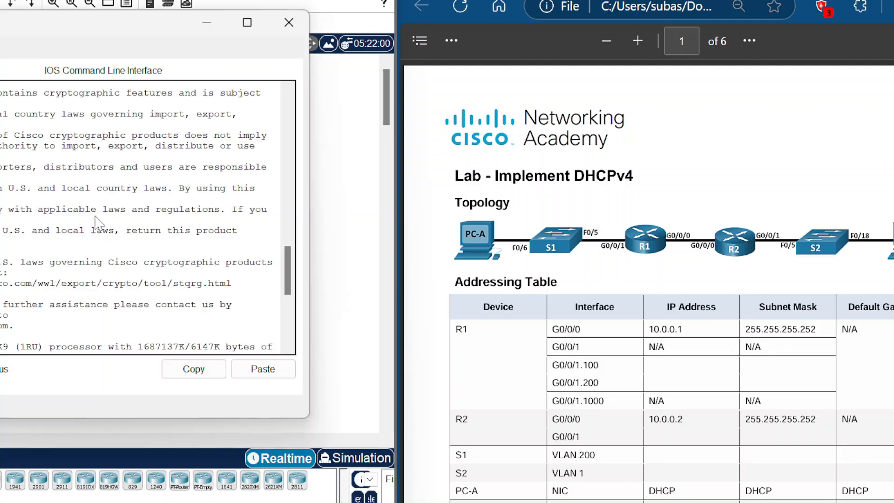
click(288, 22)
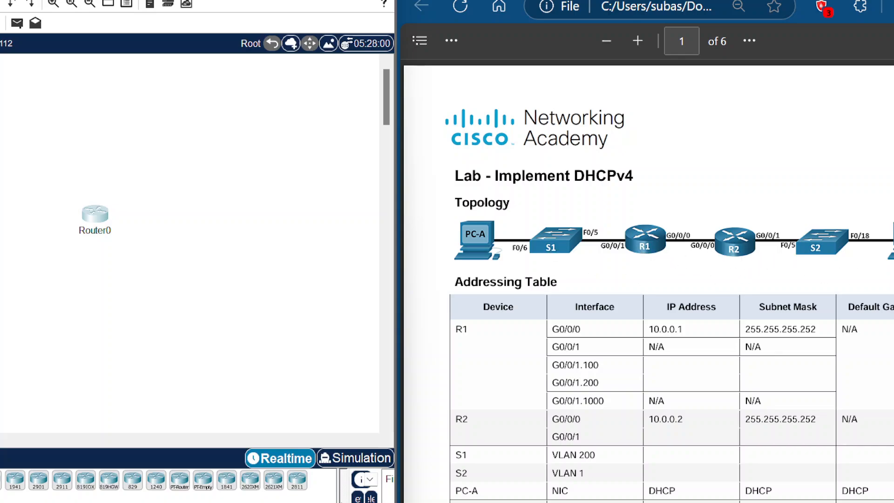
Step: Read through the lab's objectives, background, required resources and first addressing-scheme instructions
scroll(730, 325, down, 3)
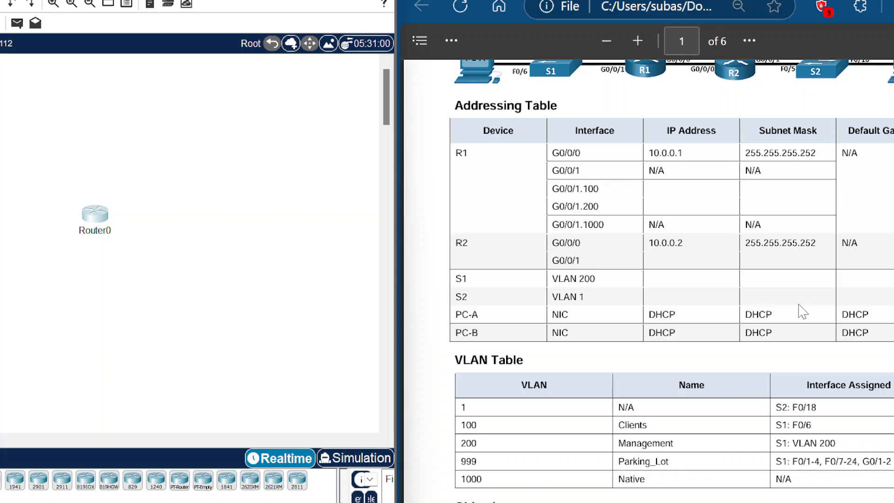
scroll(798, 309, down, 6)
scroll(798, 309, up, 9)
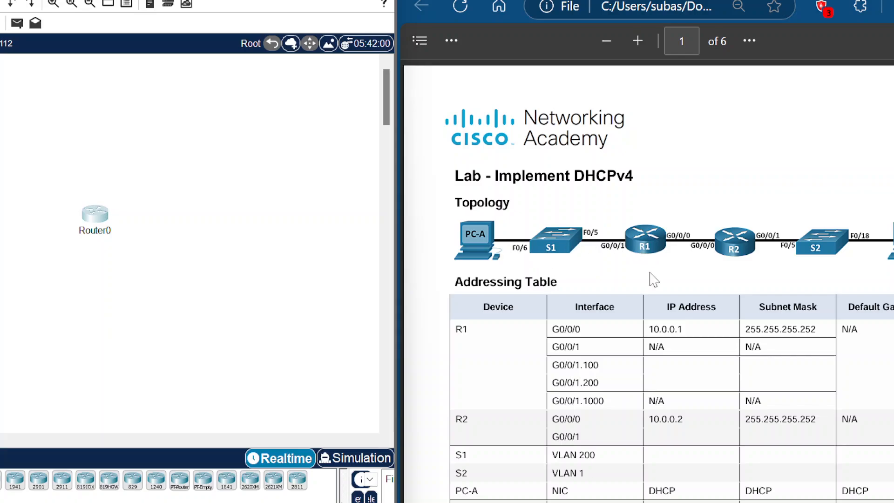
scroll(649, 278, down, 2)
scroll(654, 279, down, 10)
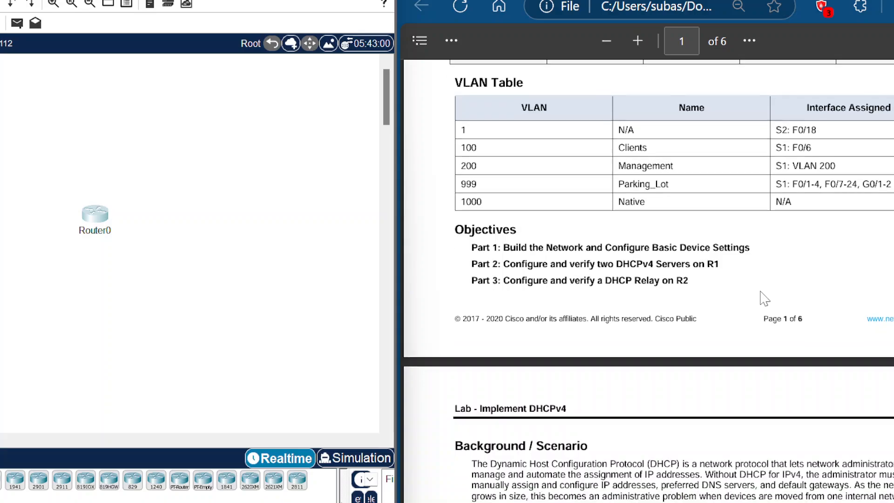
scroll(762, 296, down, 9)
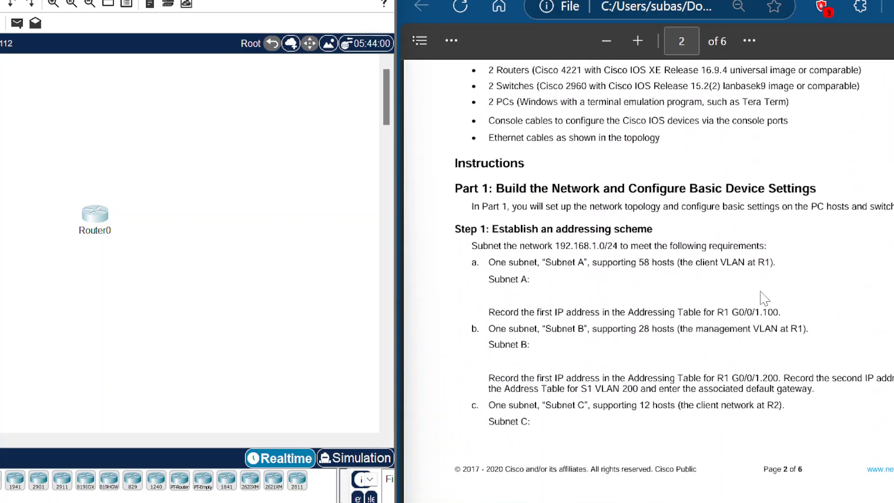
scroll(763, 298, up, 13)
scroll(768, 296, up, 6)
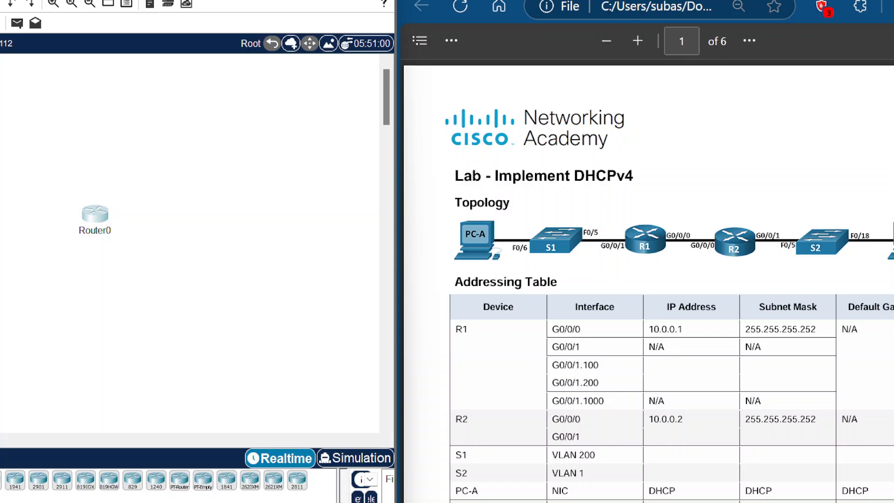
scroll(720, 303, down, 4)
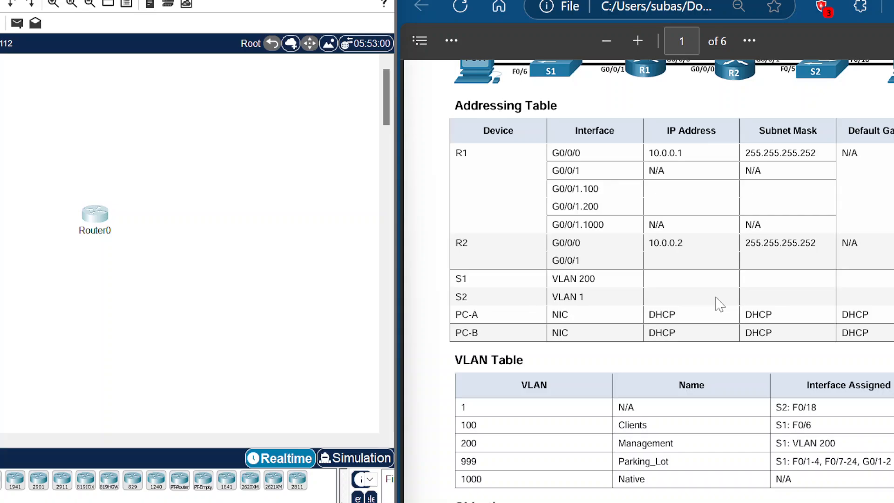
scroll(723, 308, down, 4)
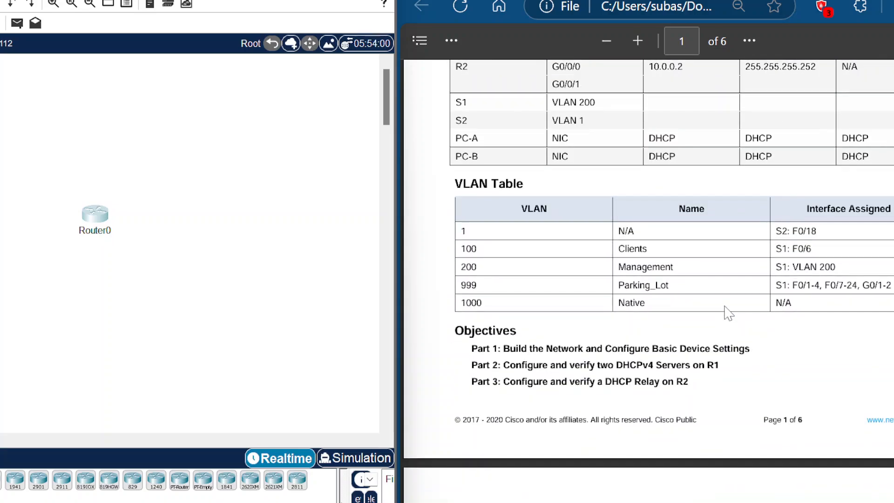
scroll(728, 313, down, 6)
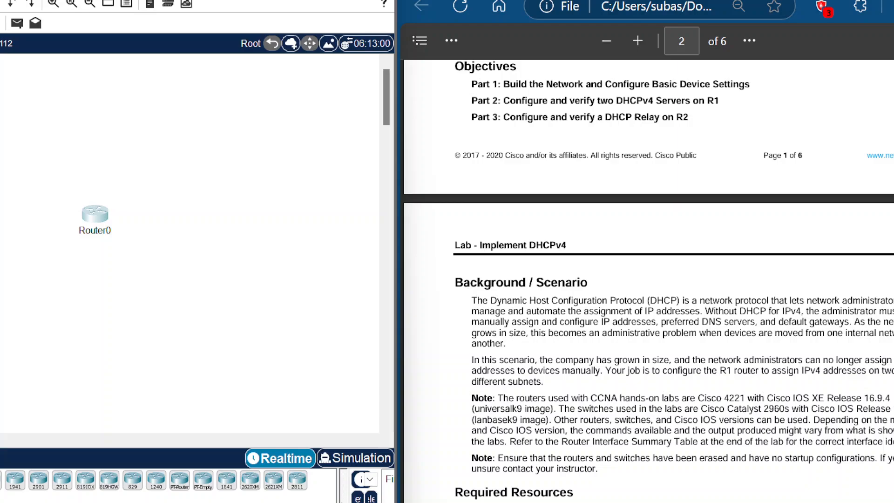
scroll(648, 281, down, 2)
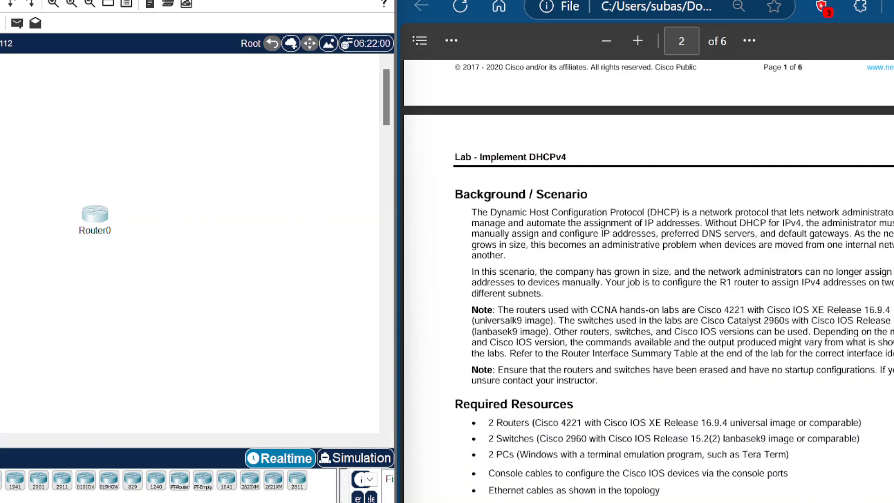
scroll(648, 279, down, 2)
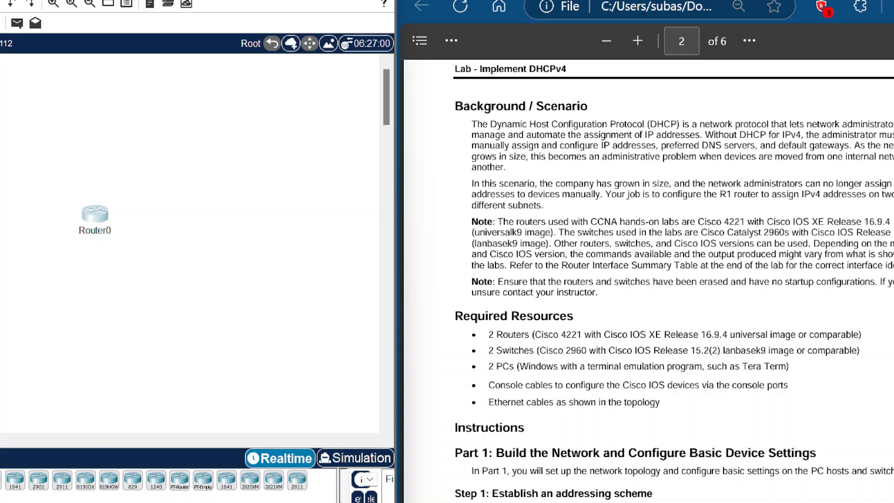
scroll(628, 260, down, 3)
scroll(628, 260, up, 12)
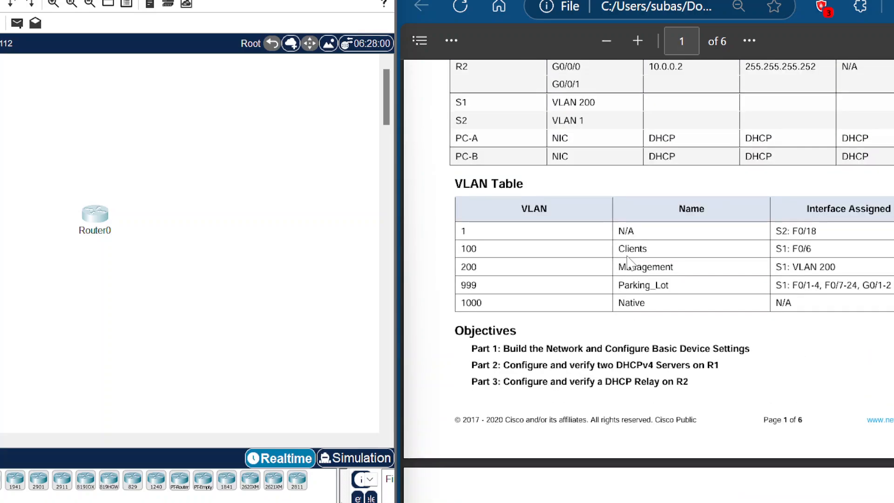
scroll(628, 260, up, 6)
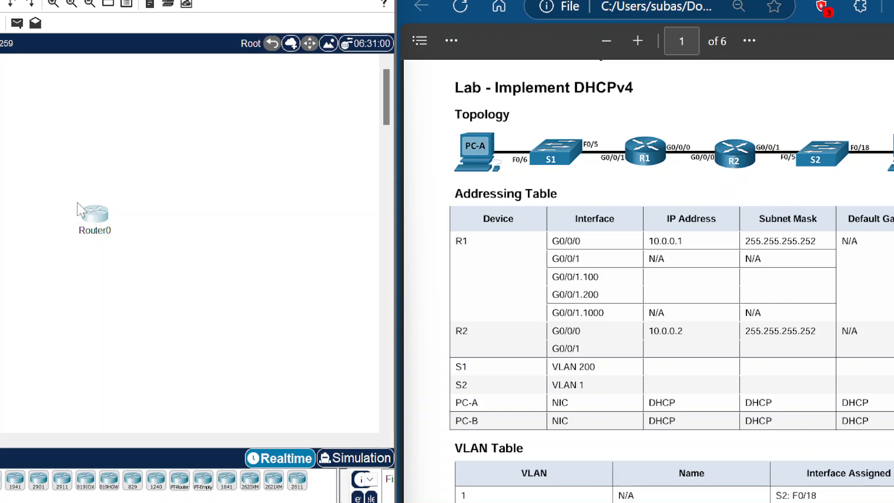
Step: Delete the existing Router0 and add two new routers to the workspace
key(Delete)
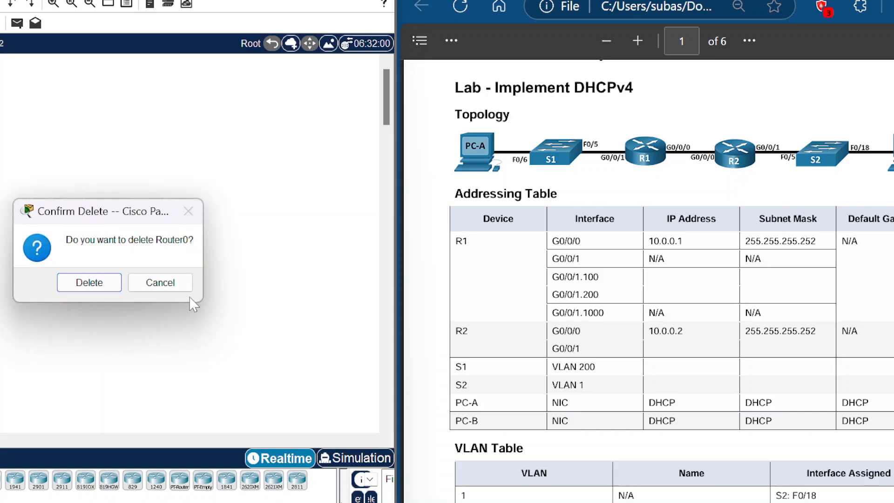
click(89, 282)
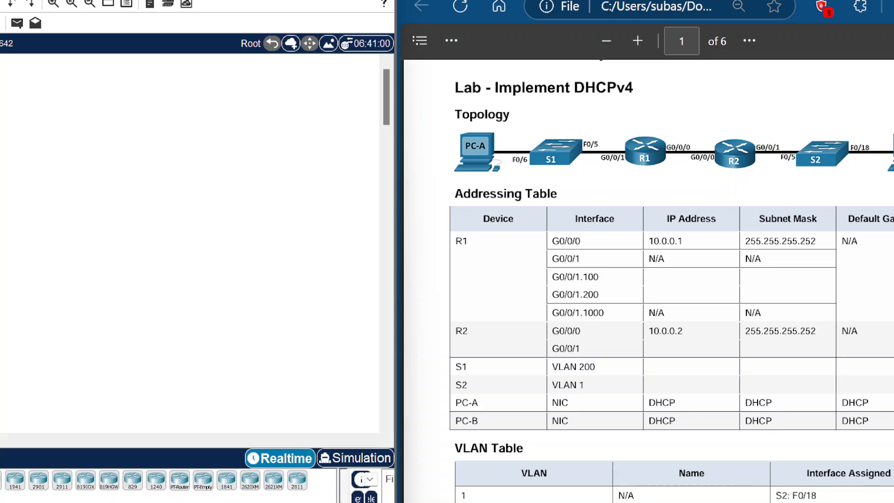
click(1, 478)
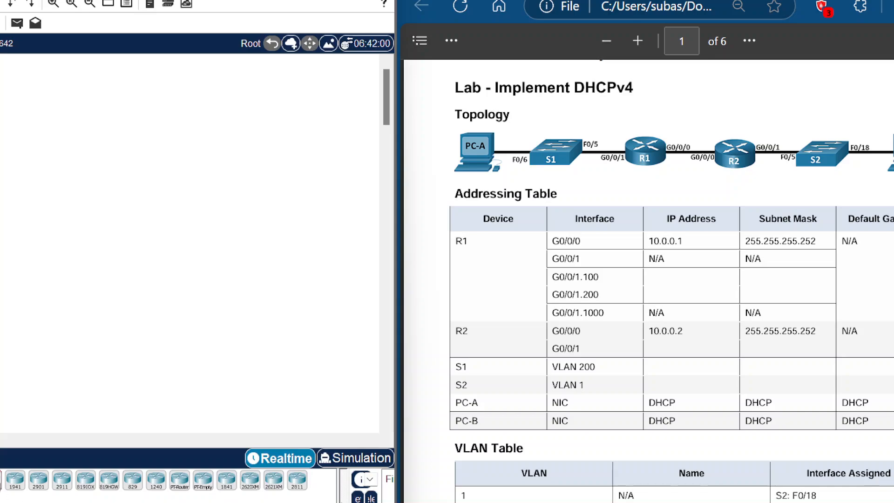
click(10, 193)
click(2, 484)
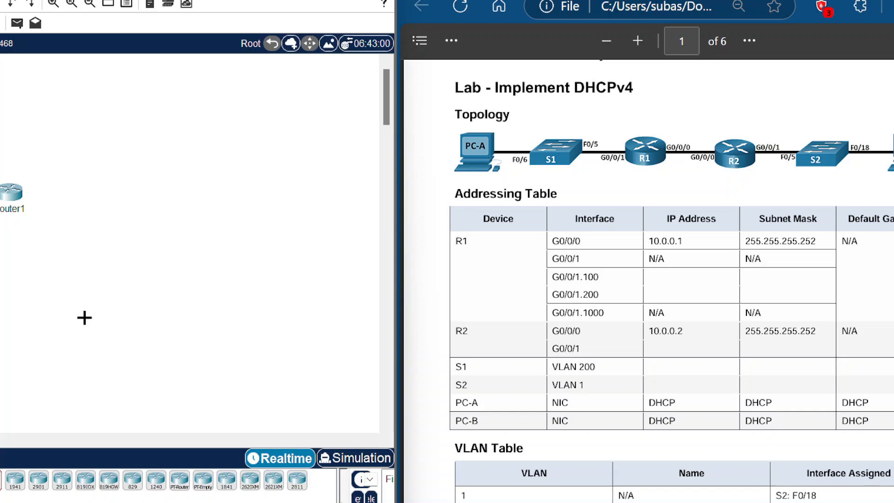
click(117, 200)
Step: Add three switches to the workspace below the routers
click(1, 494)
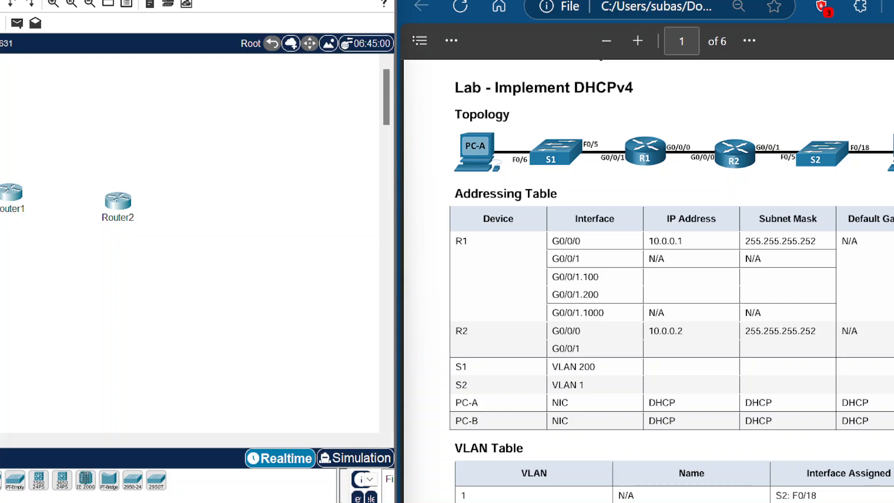
click(6, 343)
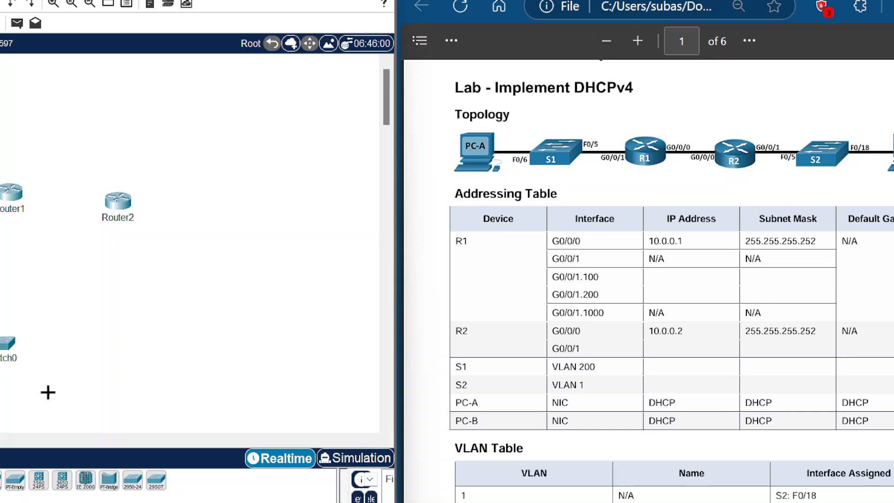
click(75, 350)
click(21, 477)
click(181, 327)
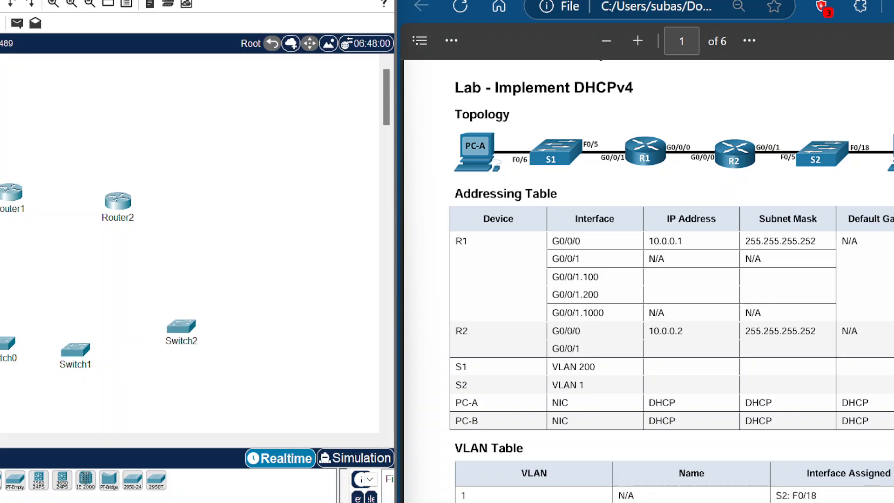
Step: Delete the extra Switch0 and the extra PC0 from the workspace
click(13, 354)
key(Delete)
click(84, 282)
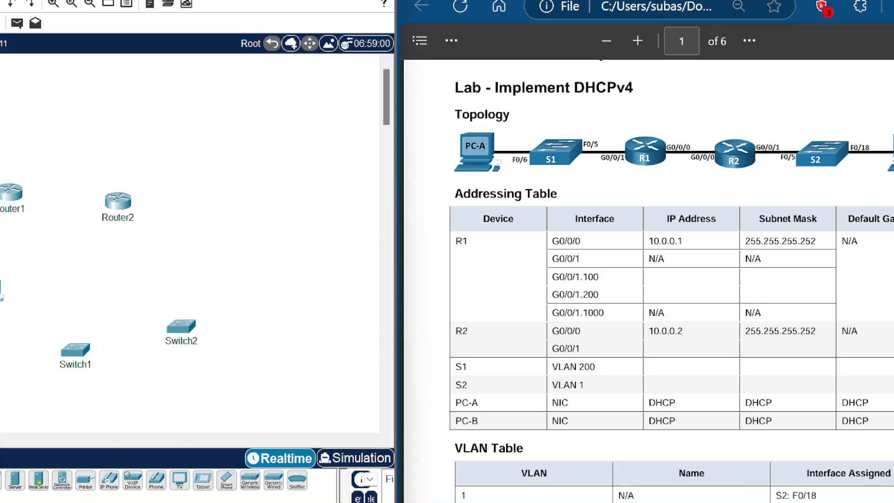
key(Delete)
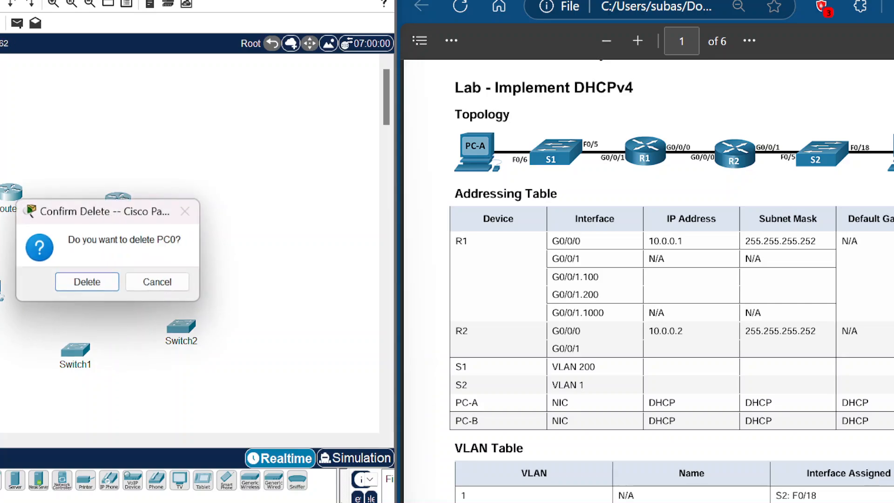
click(103, 288)
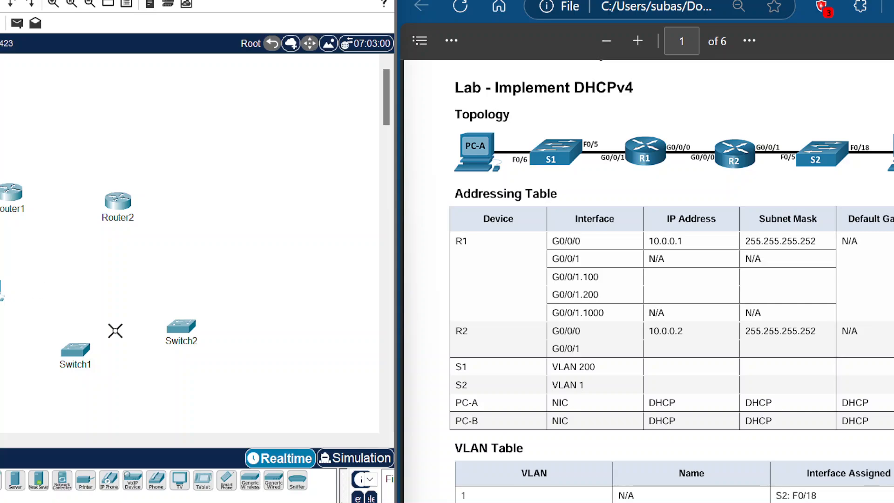
Step: Bring both PCs and both routers into view, placing PC1 upper left, PC2 and the routers on the right
click(1, 478)
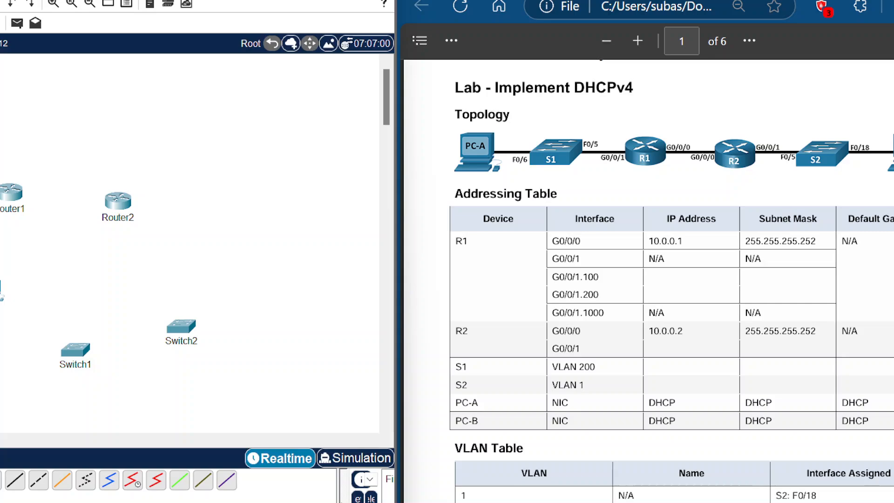
drag(1, 298, 56, 132)
drag(1, 326, 296, 294)
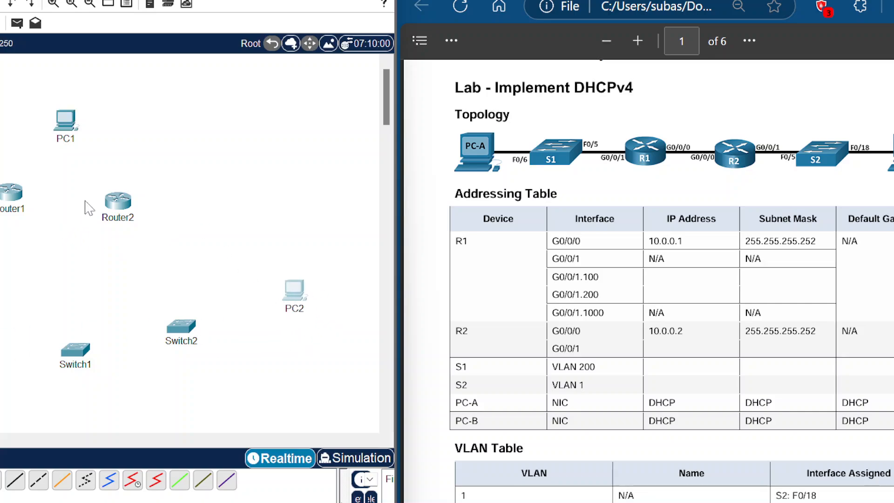
drag(110, 207, 282, 202)
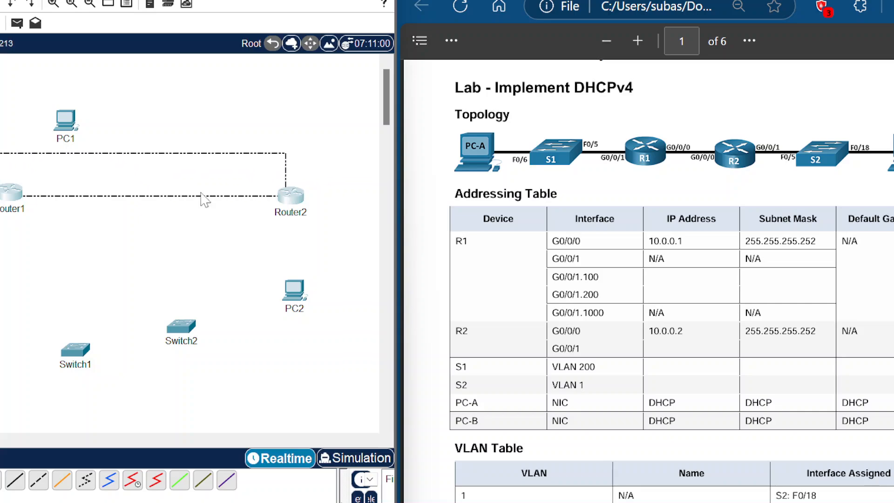
drag(5, 193, 282, 135)
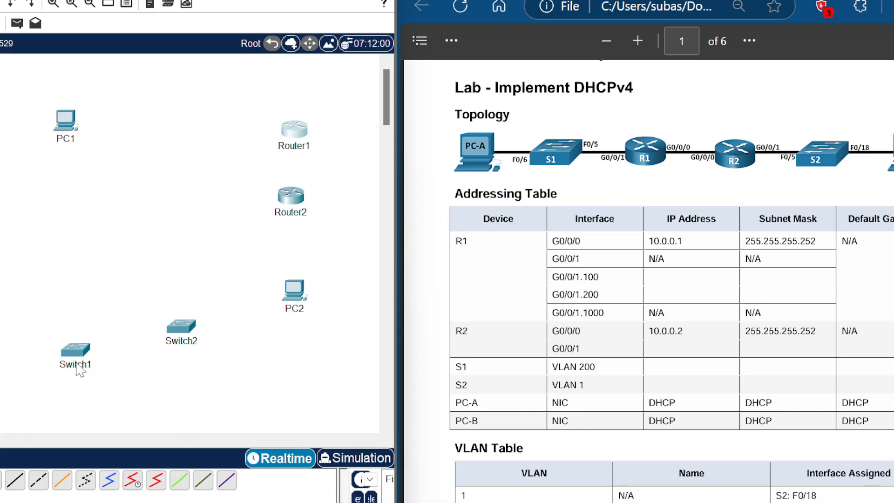
Step: Rearrange the devices so Router1 sits at the top, Switch1 and PC1 on the left, Router2 to the right
drag(76, 365, 132, 153)
drag(59, 134, 41, 288)
drag(139, 149, 101, 220)
drag(290, 201, 284, 218)
drag(295, 139, 176, 130)
drag(283, 215, 250, 211)
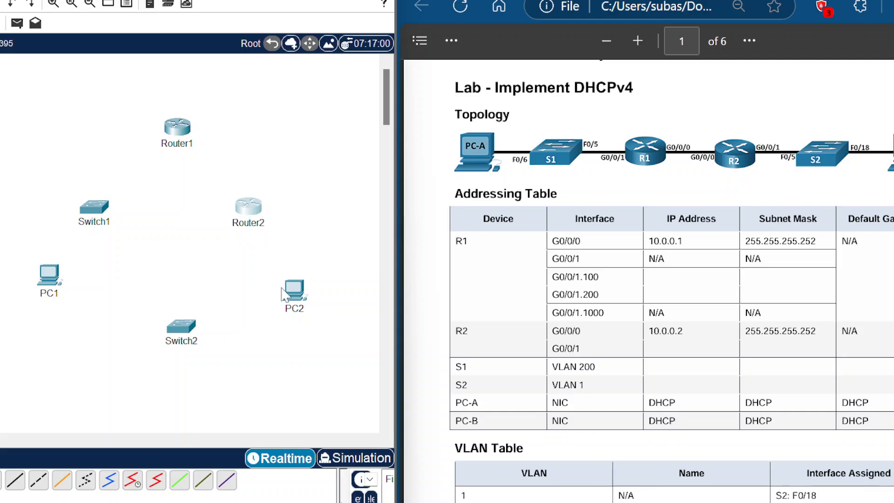
Step: Refine the layout: Router2 below Router1, Switch1 above PC1 on the left, Switch2 above PC2 on the right
click(184, 327)
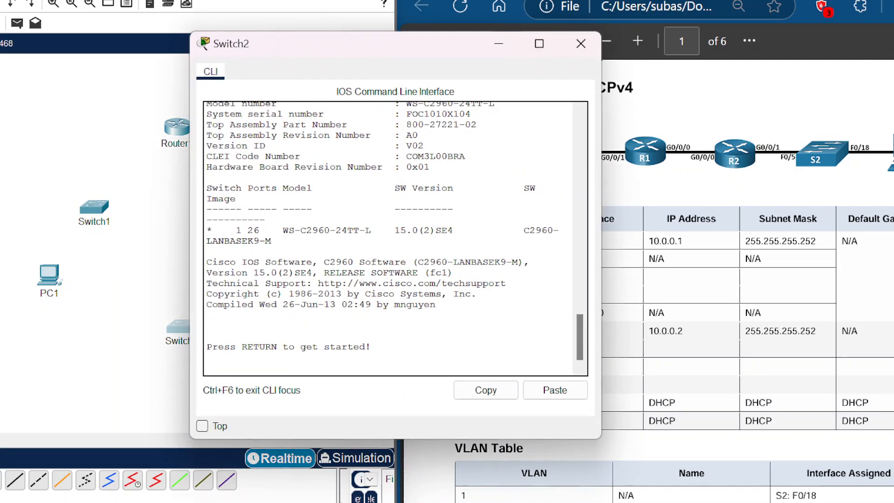
click(580, 44)
drag(251, 209, 238, 173)
drag(182, 326, 264, 228)
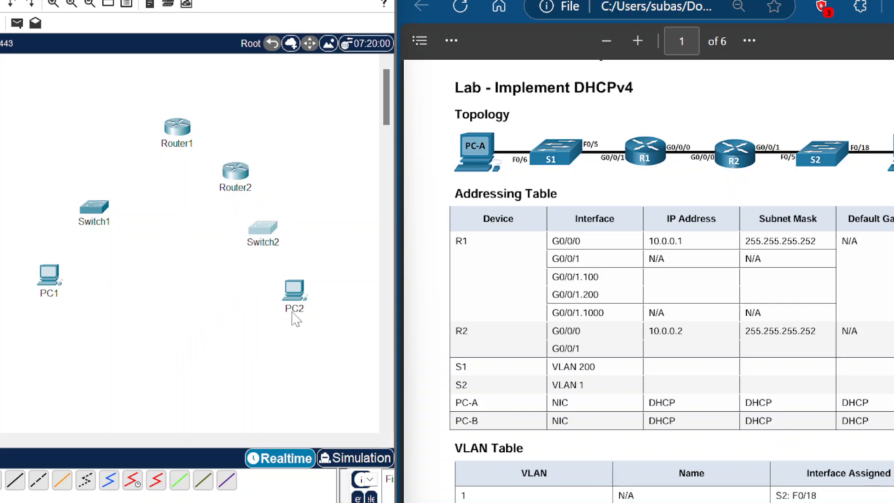
drag(291, 303, 266, 360)
drag(63, 289, 70, 369)
drag(96, 215, 87, 282)
drag(267, 233, 270, 270)
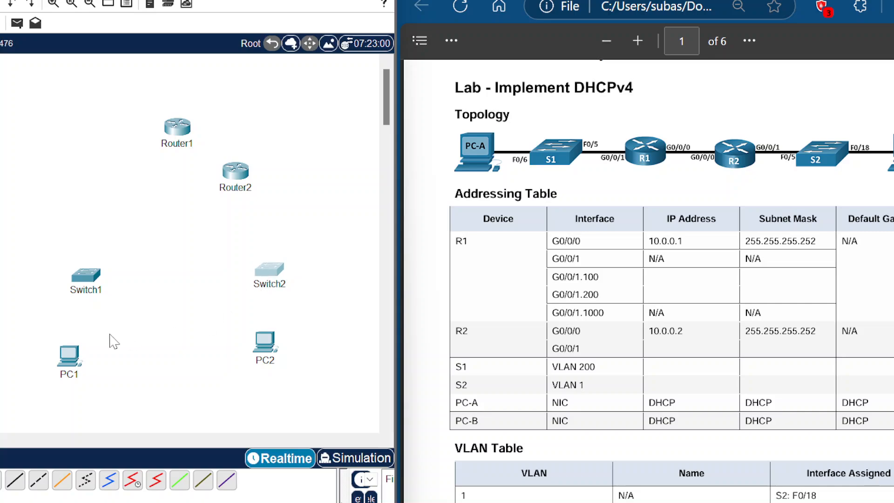
Step: Line up Router1 and Router2 on the same row and lower PC2 slightly to tidy the layout
drag(236, 173, 235, 194)
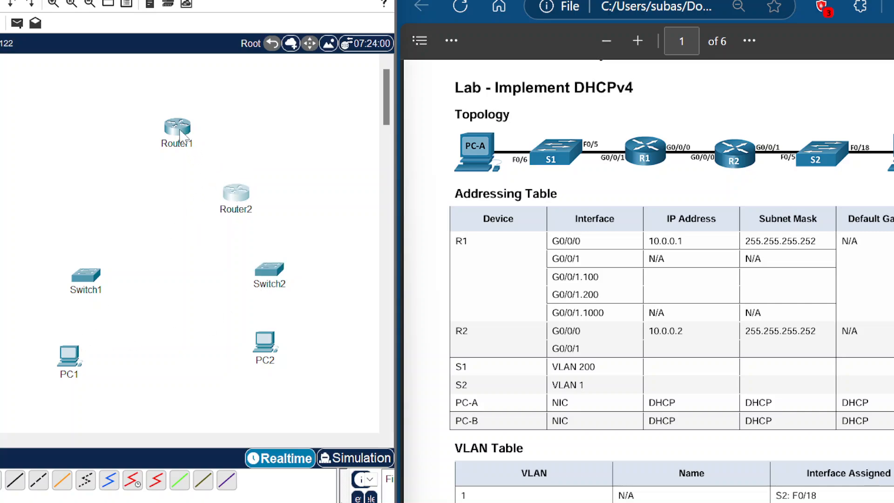
drag(182, 133, 131, 196)
drag(267, 346, 264, 360)
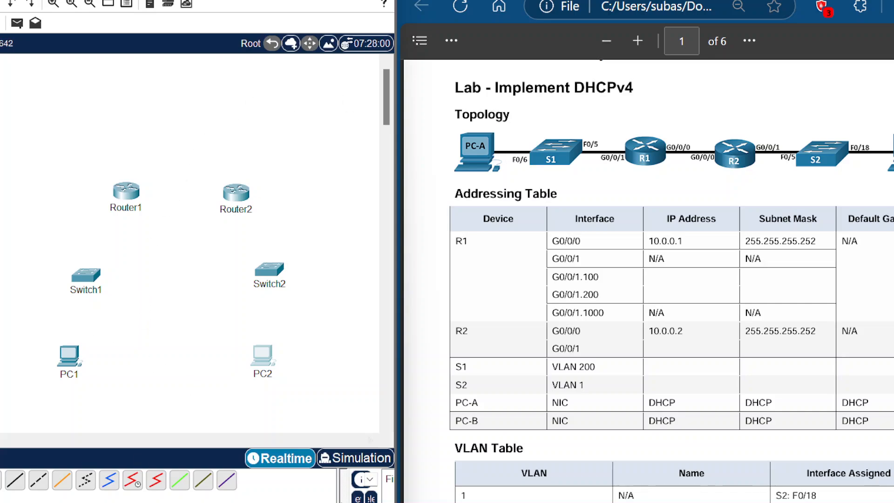
Step: Cable PC1's FastEthernet0 to Switch1's FastEthernet0/6 with a copper straight-through cable
click(15, 485)
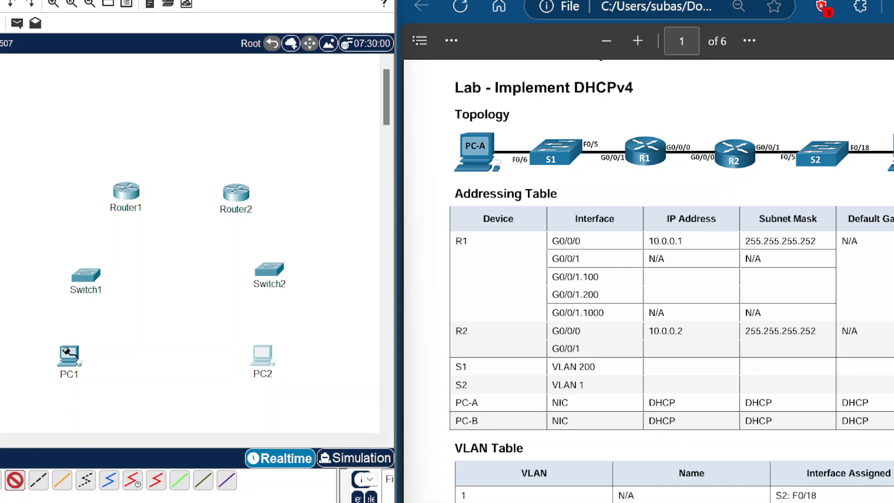
click(73, 357)
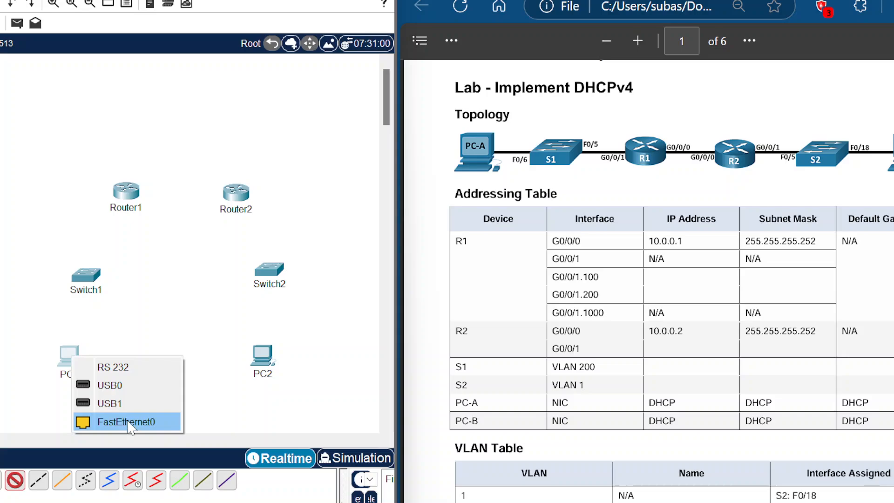
click(145, 421)
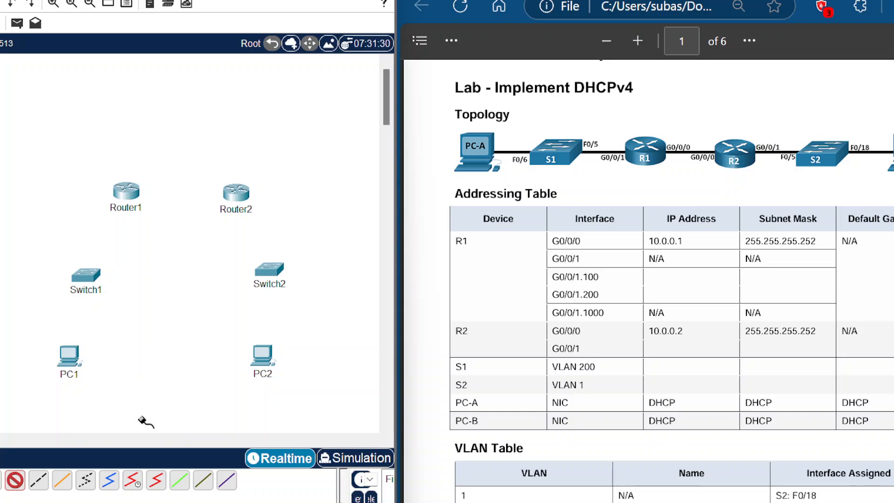
click(87, 277)
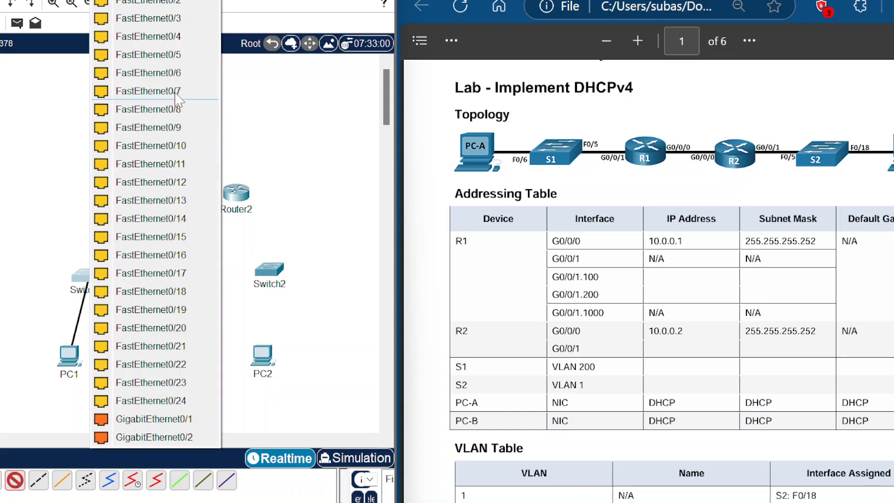
click(187, 71)
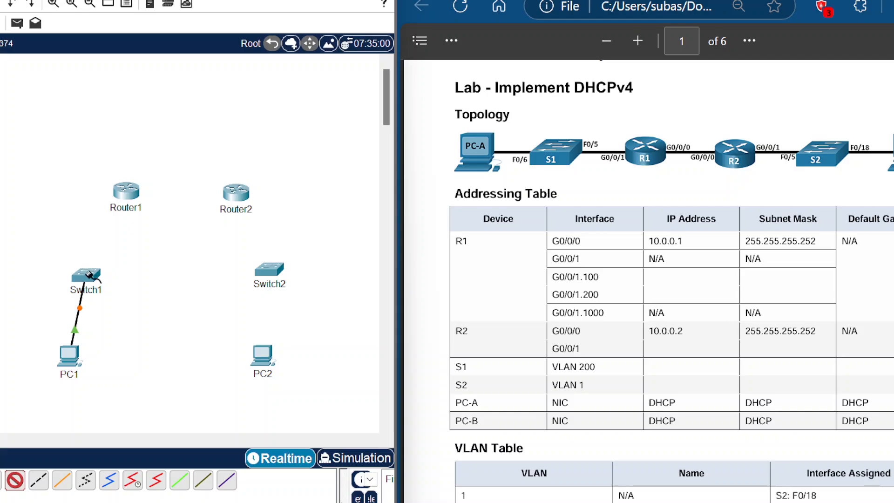
Step: Cable Switch1's FastEthernet0/5 to Router1's GigabitEthernet0/0/1
click(91, 275)
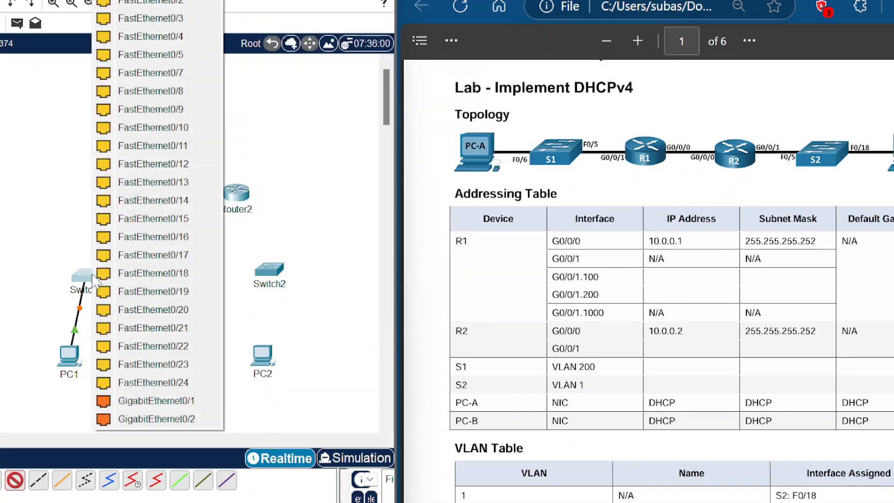
click(154, 54)
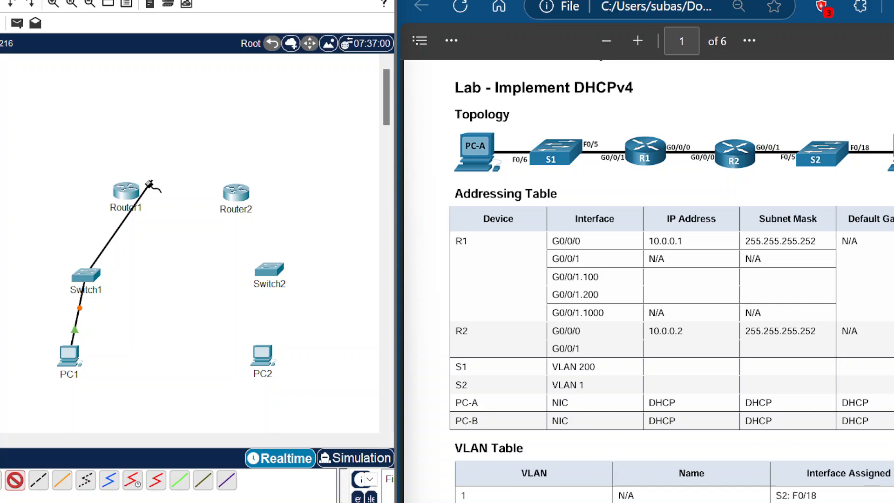
click(126, 194)
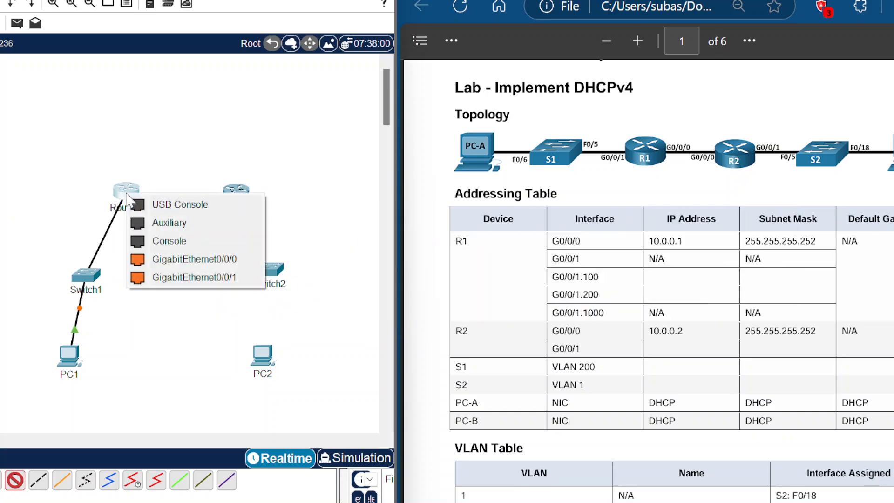
click(218, 279)
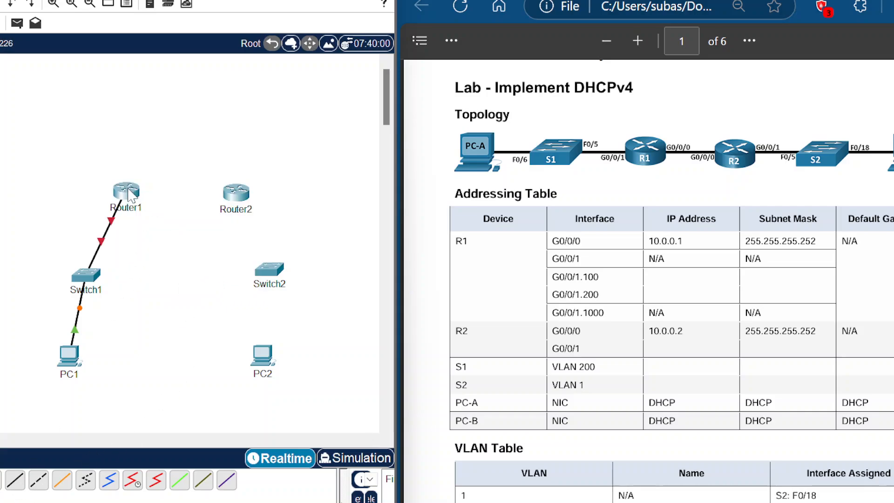
Step: Cable Router1's GigabitEthernet0/0/0 to Router2's GigabitEthernet0/0/0 with a copper straight-through cable
click(15, 479)
click(128, 193)
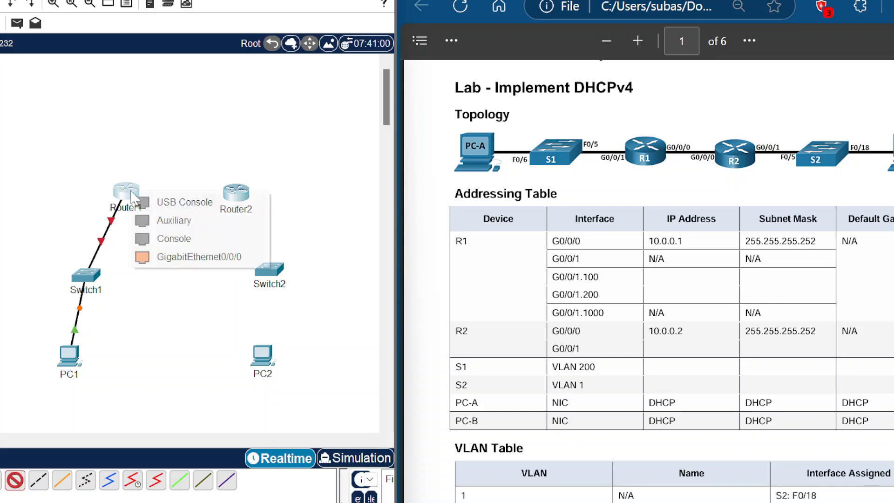
click(194, 258)
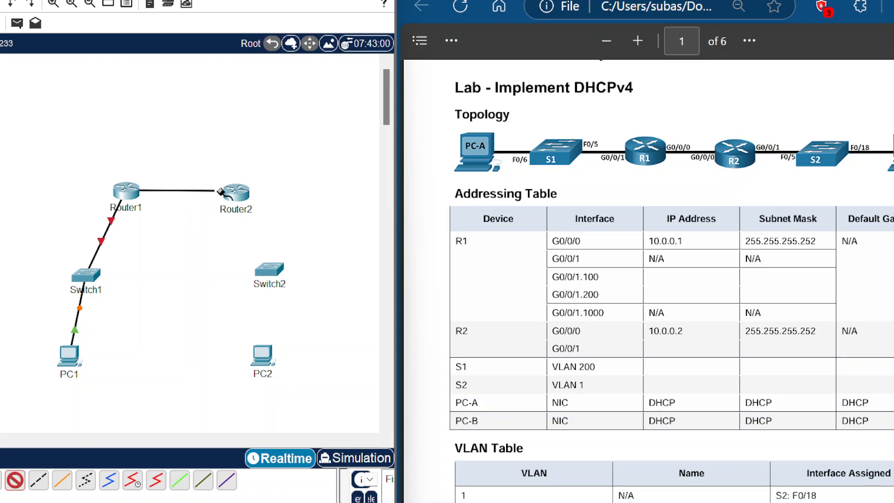
click(235, 192)
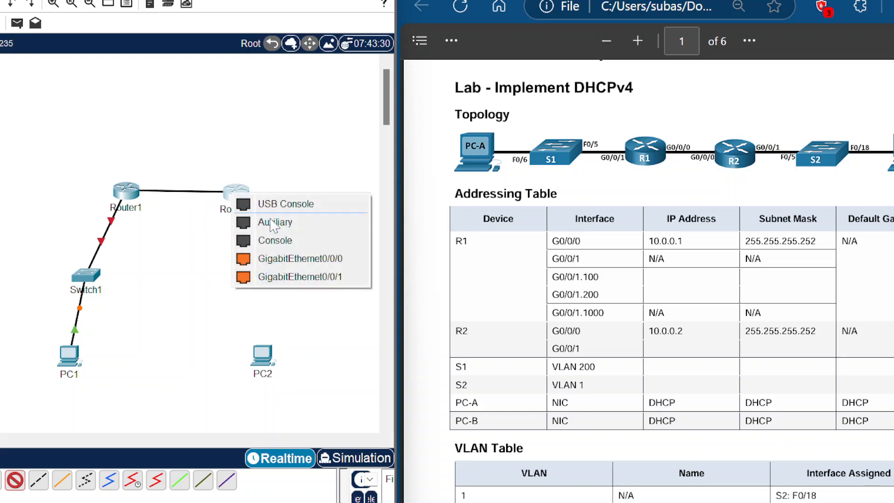
click(298, 258)
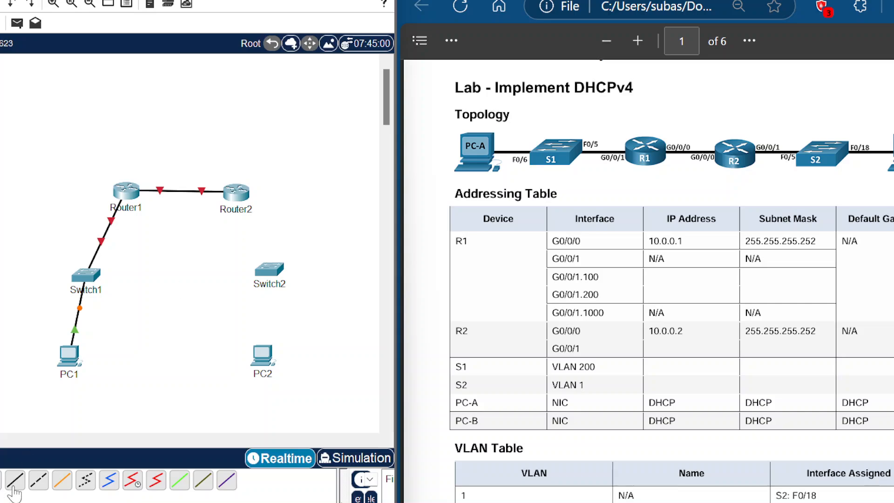
Step: Cable Router2's GigabitEthernet0/0/1 to Switch2's FastEthernet0/5
click(231, 191)
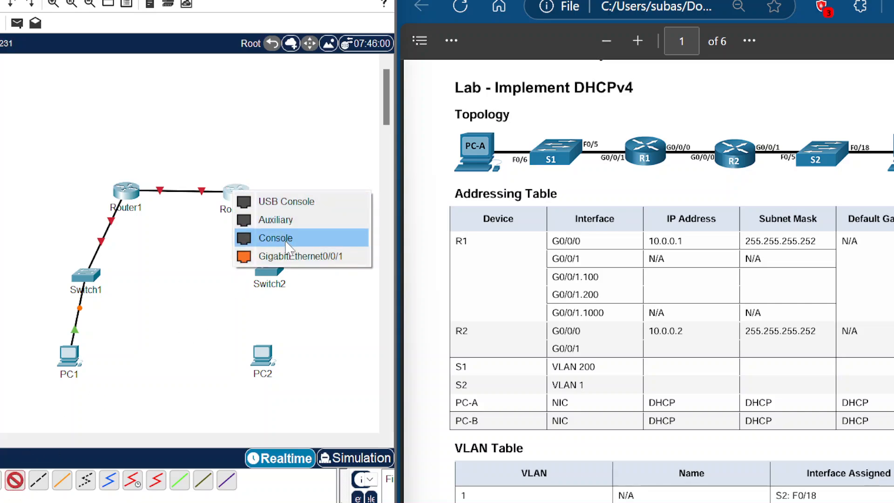
click(296, 259)
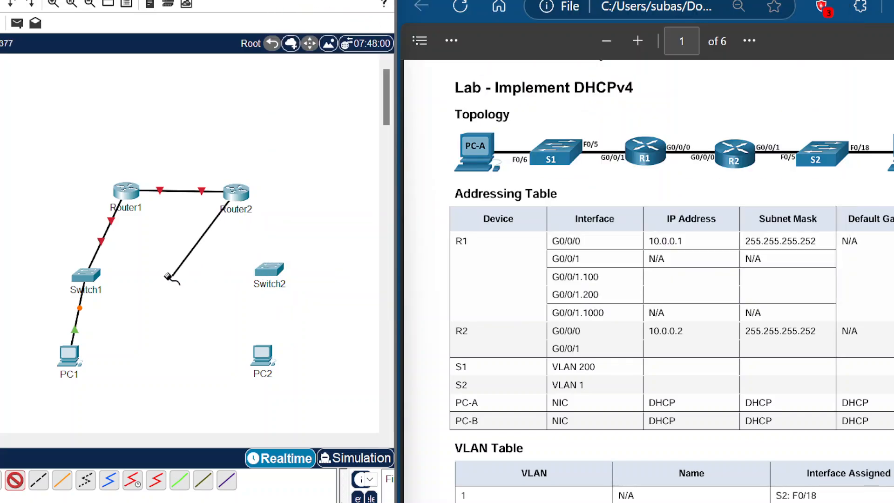
click(270, 271)
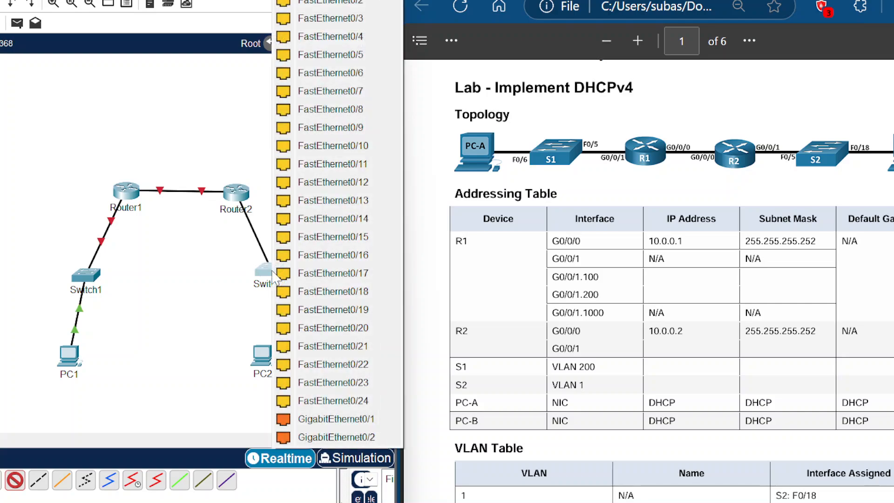
click(342, 63)
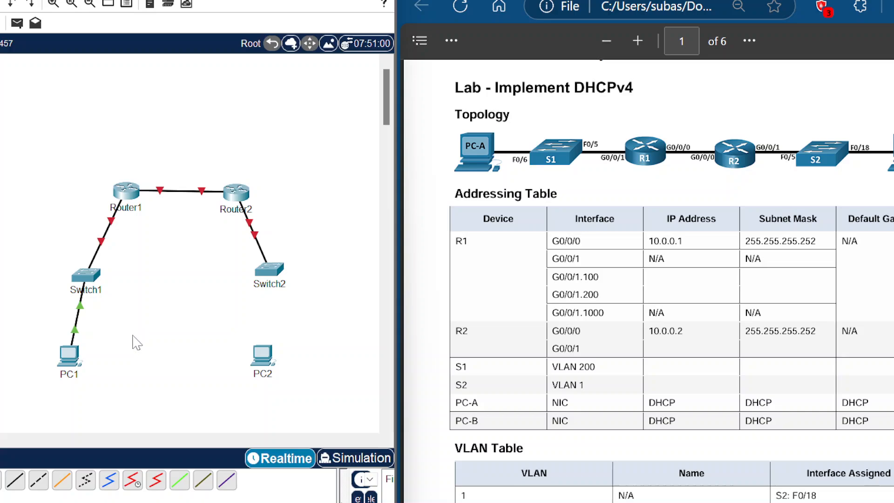
Step: Cable Switch2's FastEthernet0/18 to PC2's FastEthernet0 with a copper straight-through cable
click(37, 480)
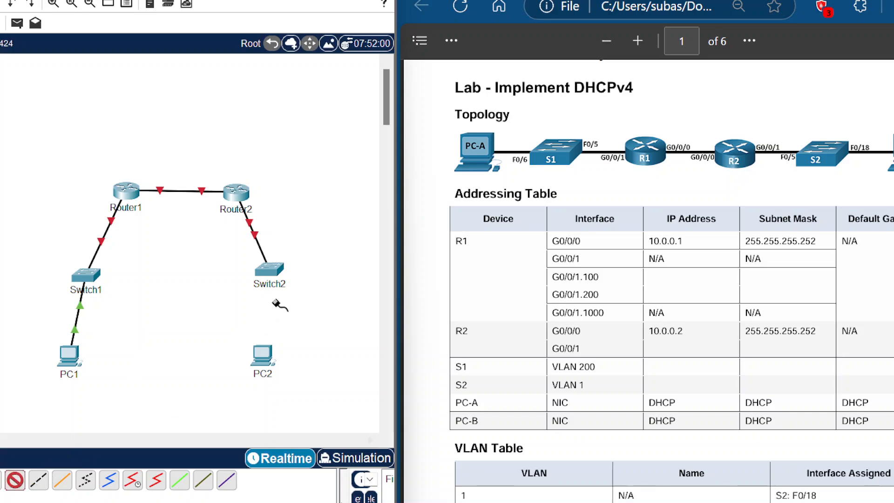
click(278, 275)
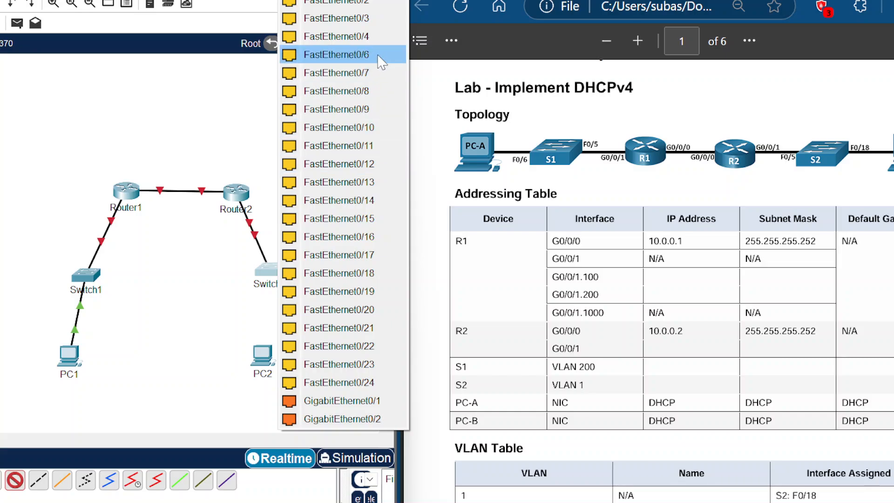
click(364, 274)
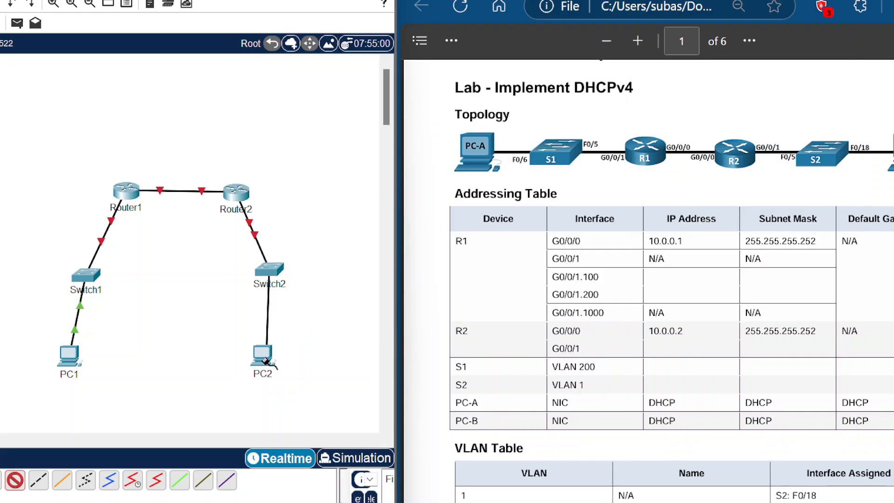
click(265, 359)
click(300, 420)
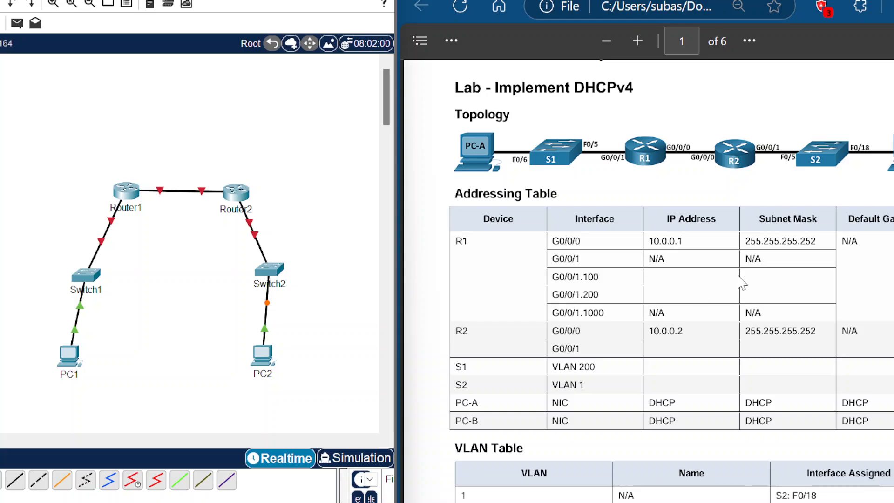
Step: Read the lab's Part 1 addressing-scheme instructions, highlighting the 192.168.1.0/24 network to subnet
scroll(742, 282, down, 5)
scroll(767, 269, down, 15)
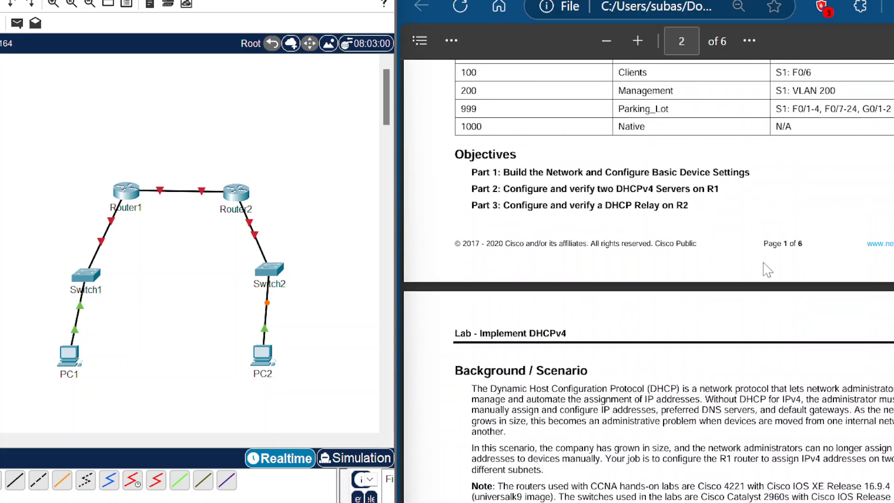
scroll(767, 269, down, 1)
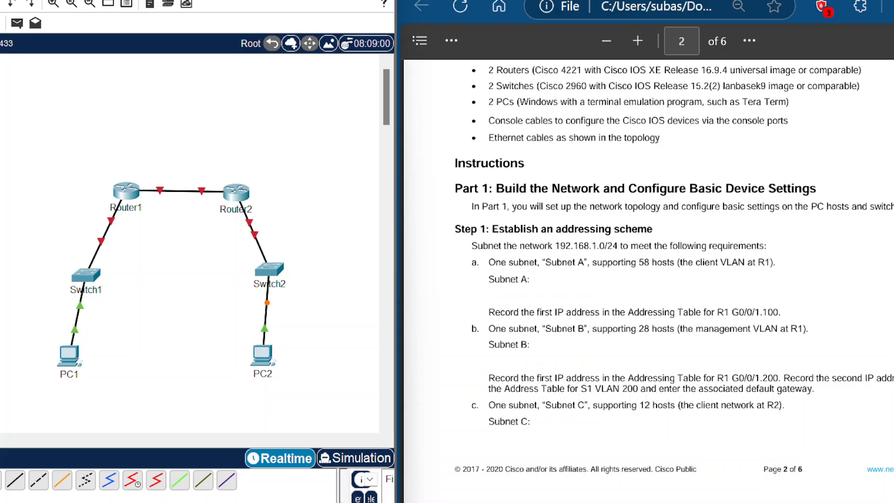
scroll(647, 279, down, 2)
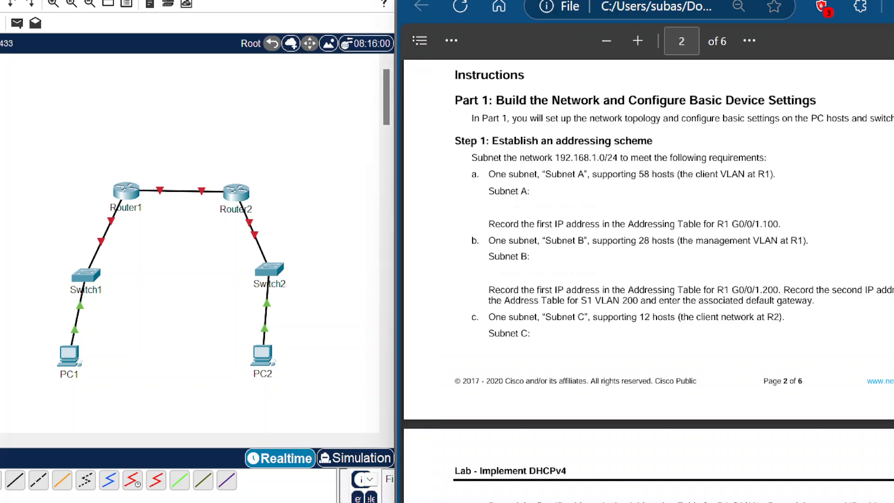
drag(555, 157, 618, 159)
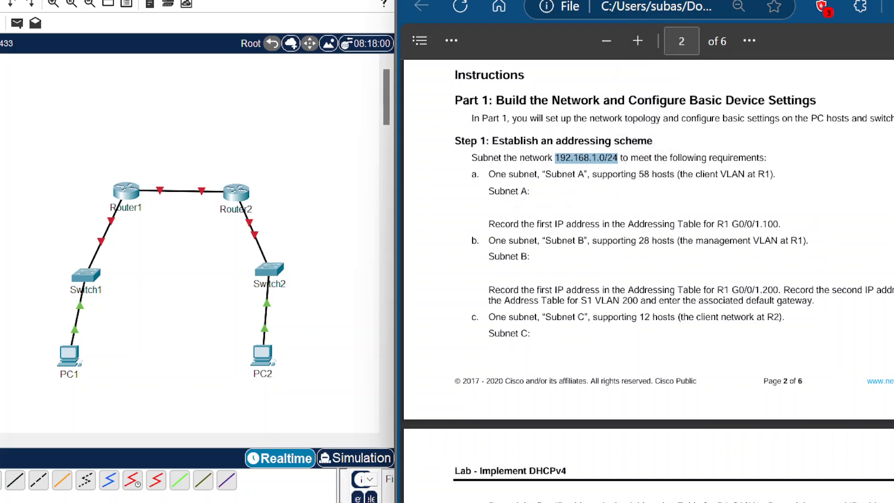
key(Escape)
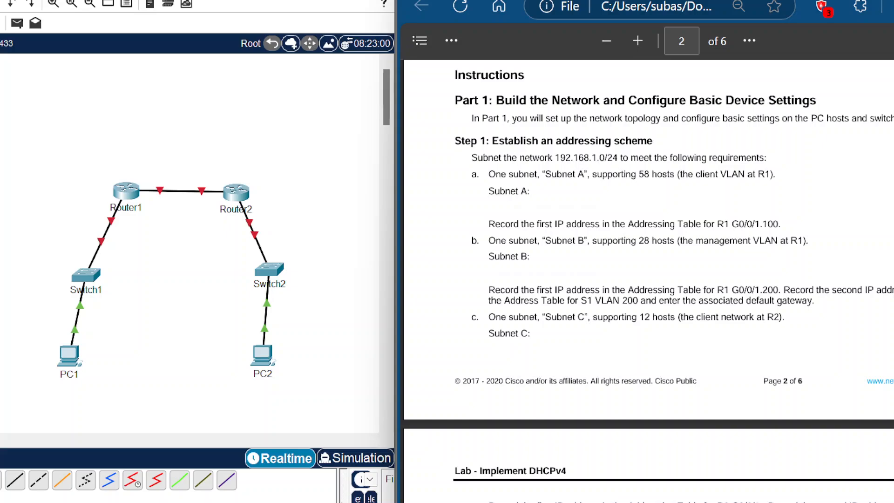
Step: Review the addressing and VLAN tables in the lab document, highlighting the R1 subinterface rows
scroll(835, 249, up, 15)
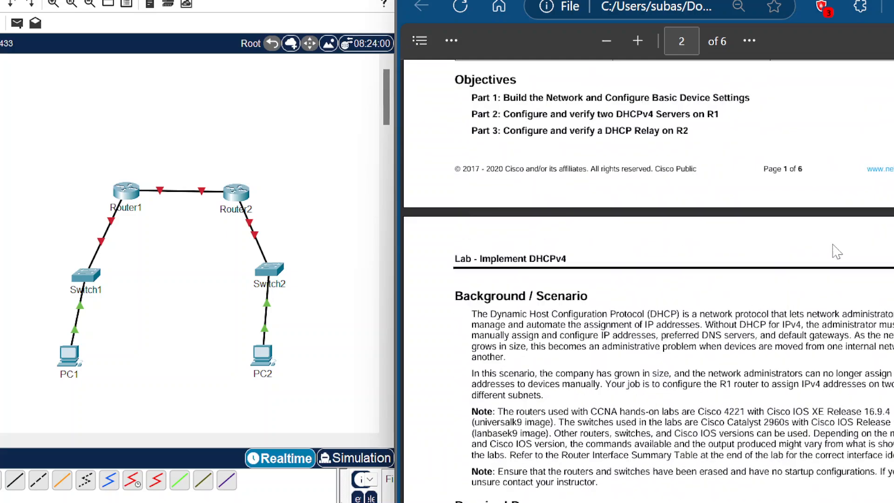
scroll(836, 249, up, 2)
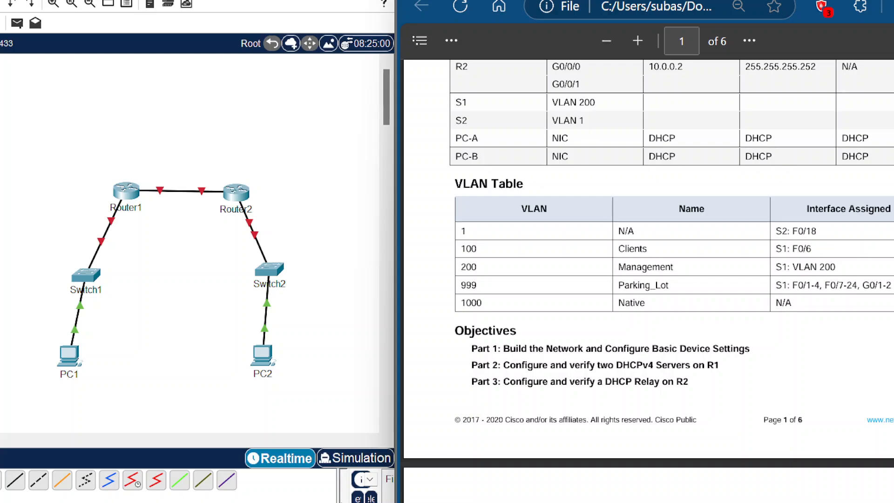
drag(625, 249, 640, 249)
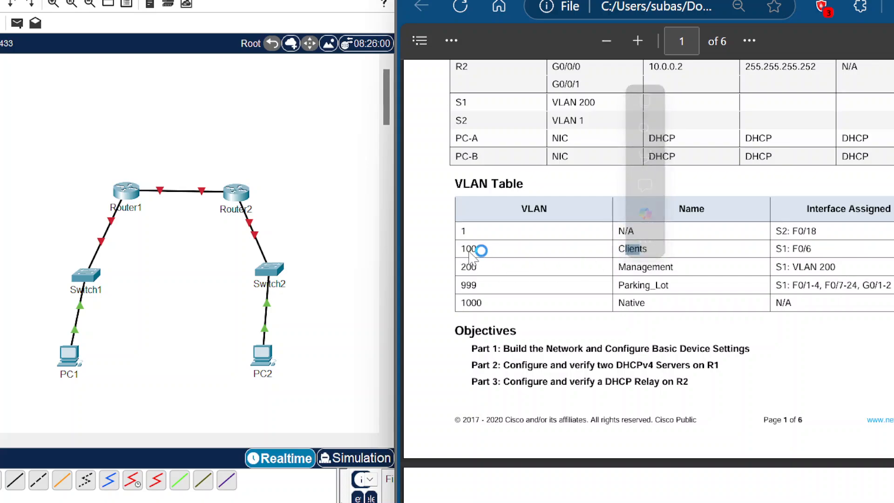
click(639, 249)
scroll(652, 260, up, 3)
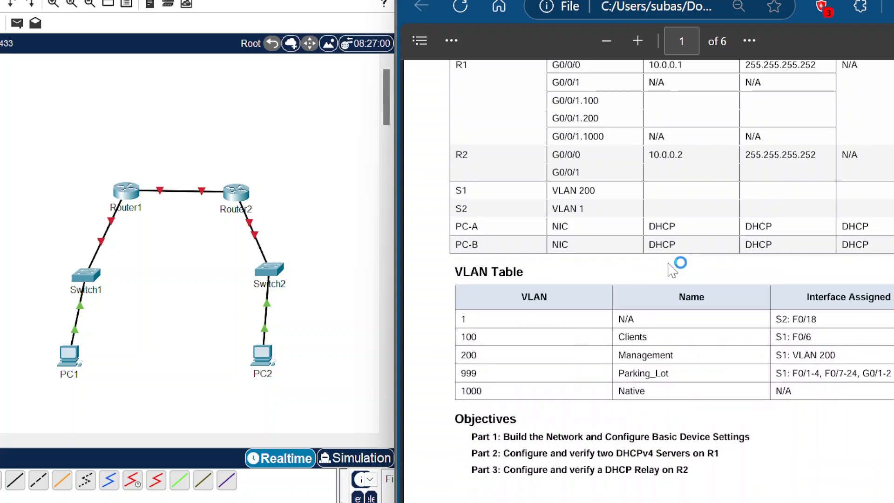
scroll(631, 322, up, 3)
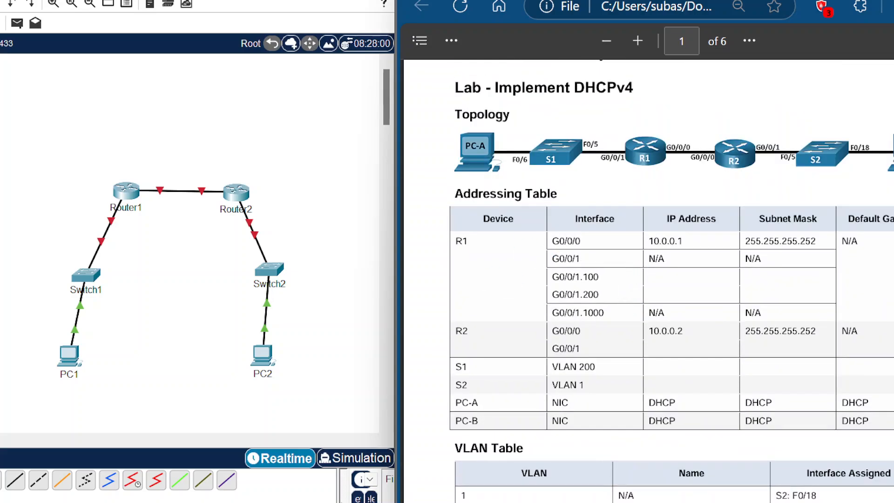
drag(565, 277, 600, 277)
drag(559, 280, 560, 298)
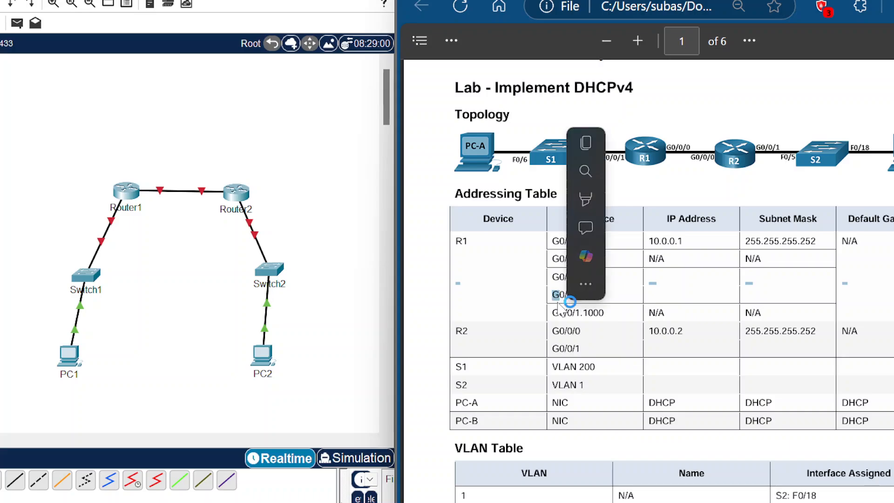
scroll(500, 276, down, 3)
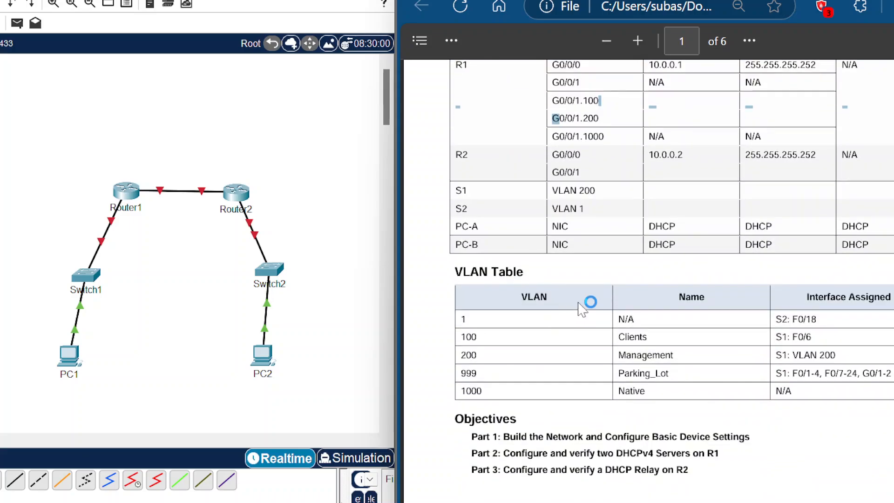
Step: Compare the R1 subinterface rows of the addressing table with the Step 1 subnet requirements, highlighting the network address and client VLAN text
scroll(587, 305, up, 3)
drag(601, 207, 560, 189)
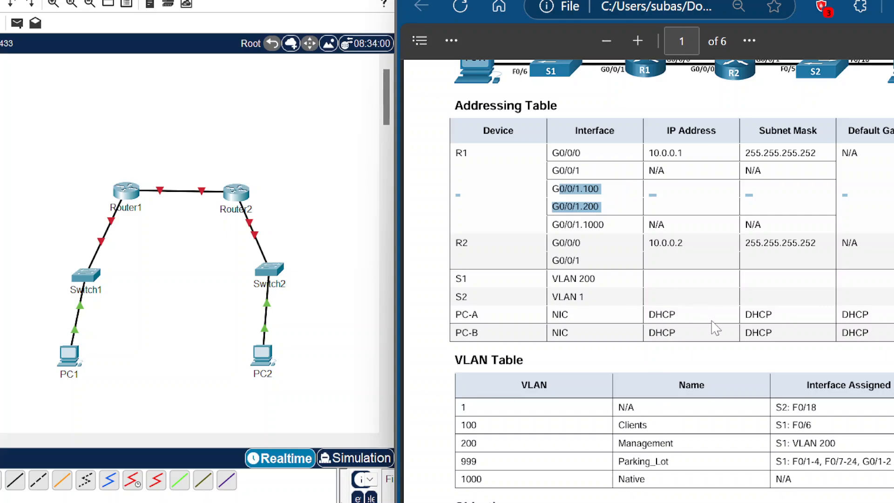
scroll(715, 328, down, 15)
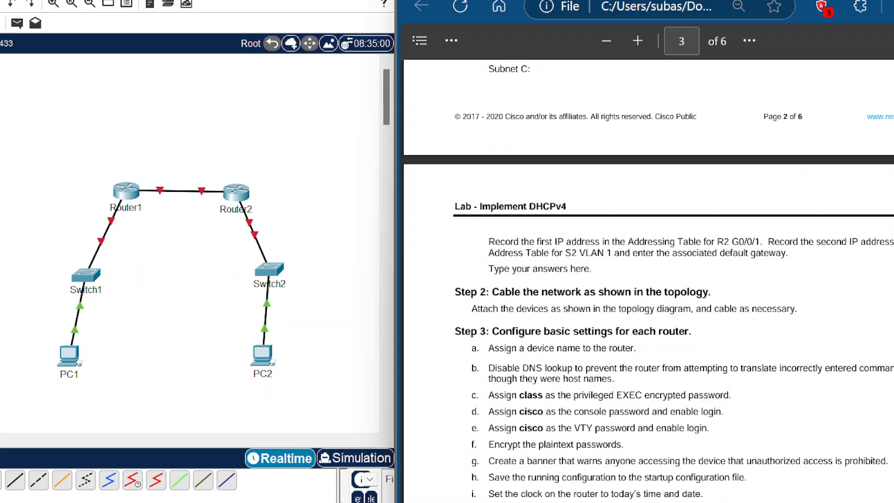
scroll(648, 281, up, 5)
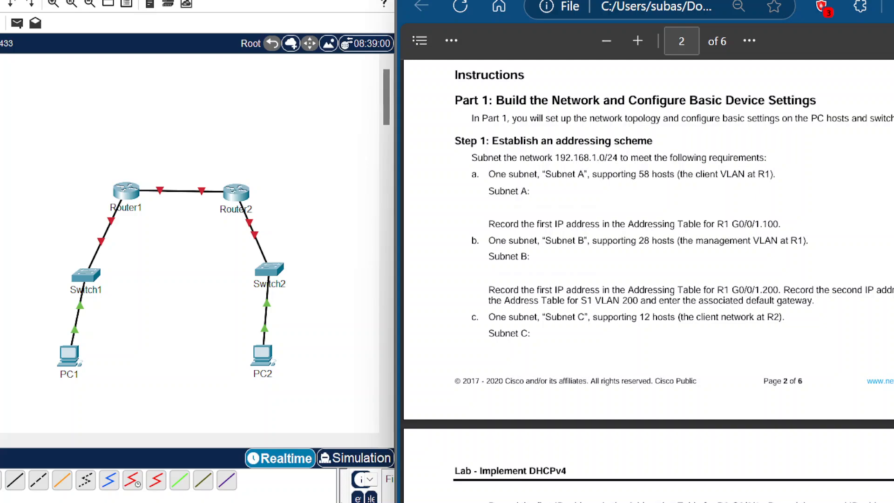
drag(552, 157, 596, 158)
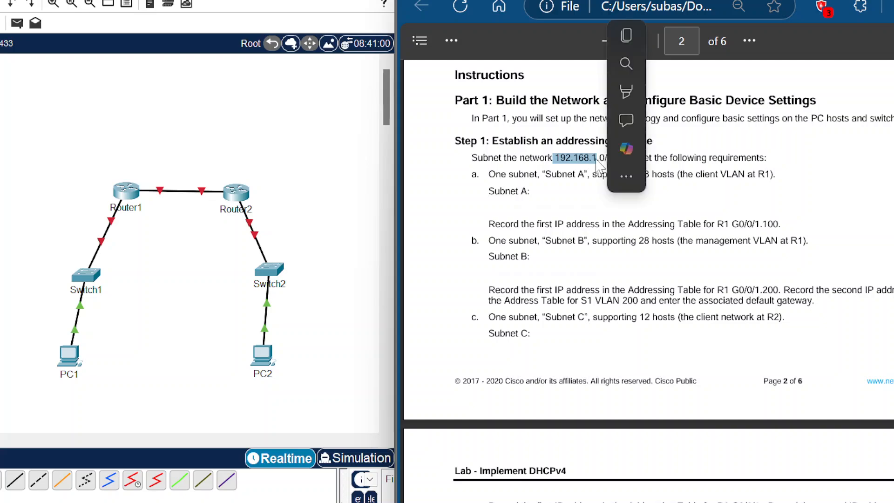
click(575, 206)
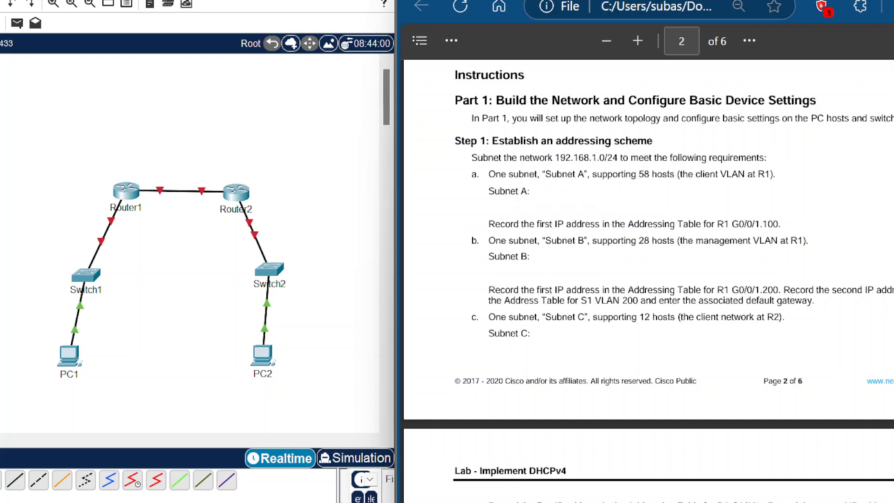
double_click(602, 159)
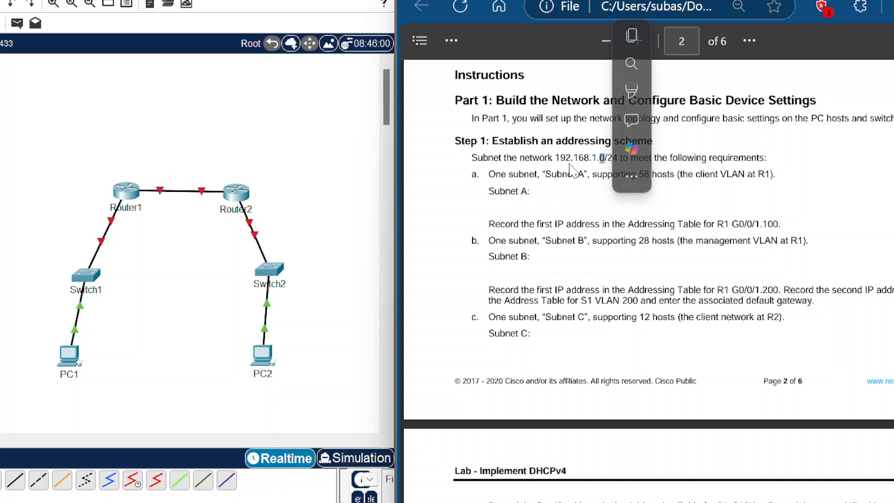
click(605, 254)
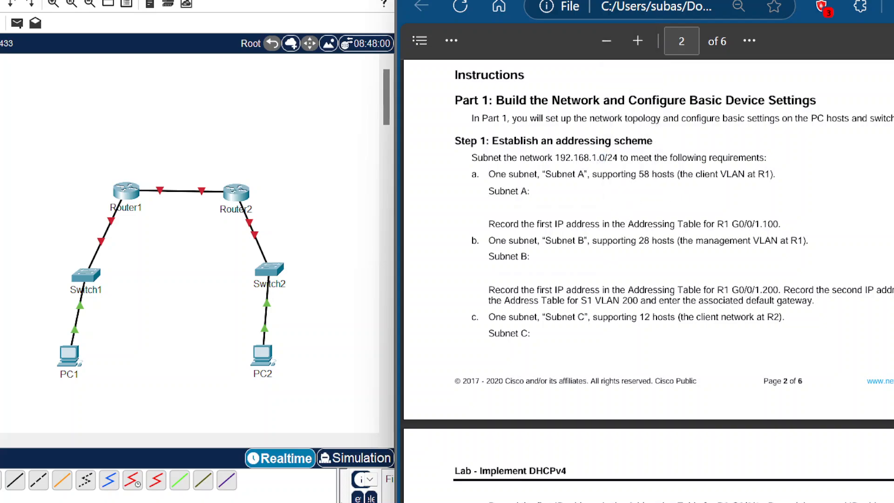
drag(688, 174, 752, 174)
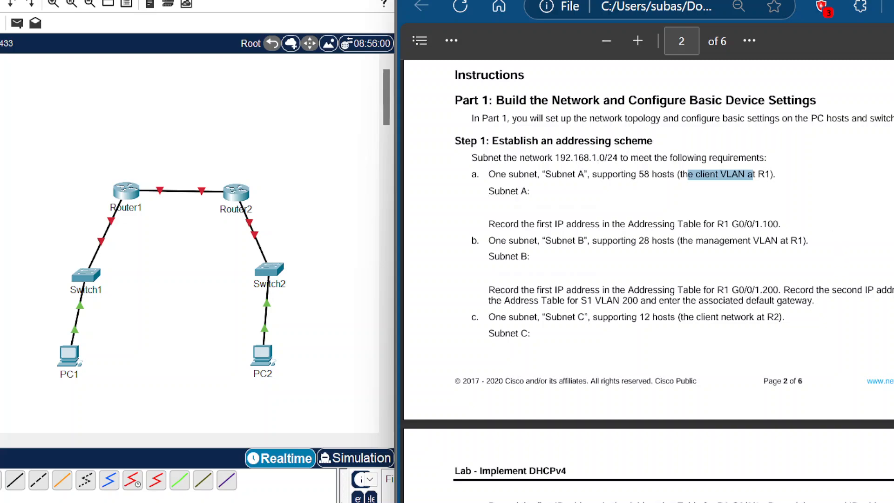
click(752, 175)
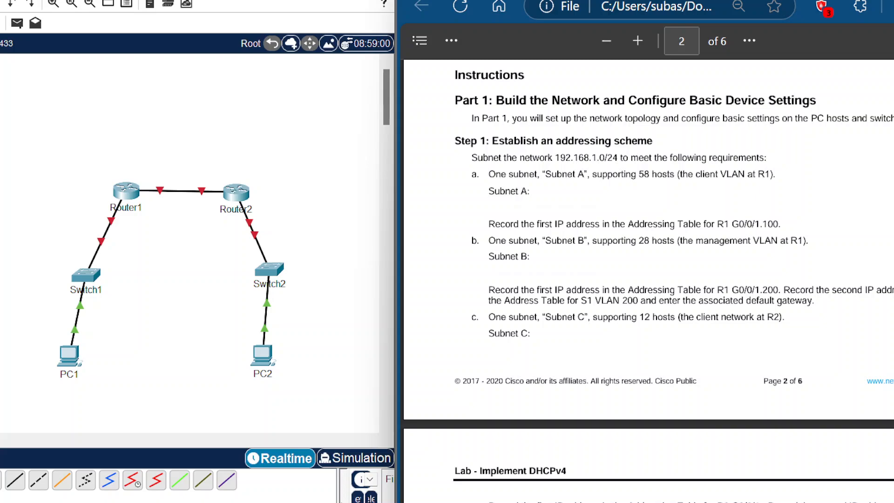
Step: Highlight the 192.168.1.0 network and the Subnet A and Subnet B requirements in Step 1 of the lab
right_click(654, 240)
click(673, 265)
drag(555, 158, 596, 157)
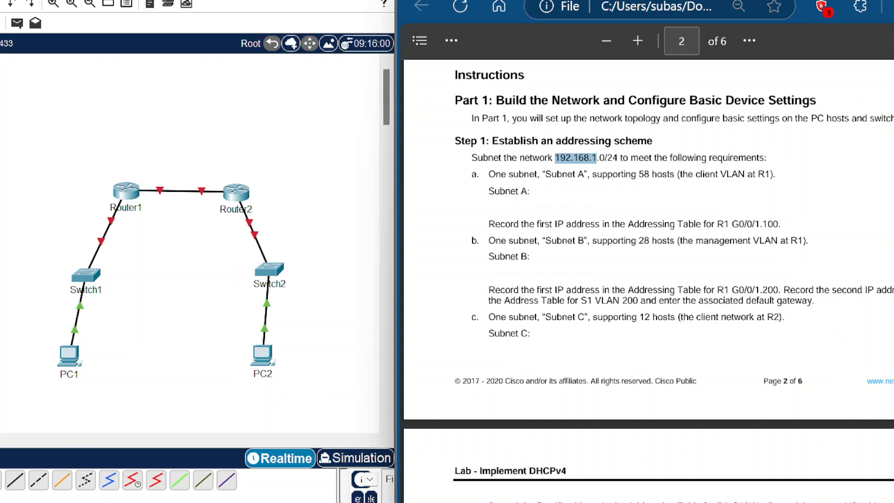
drag(510, 256, 449, 158)
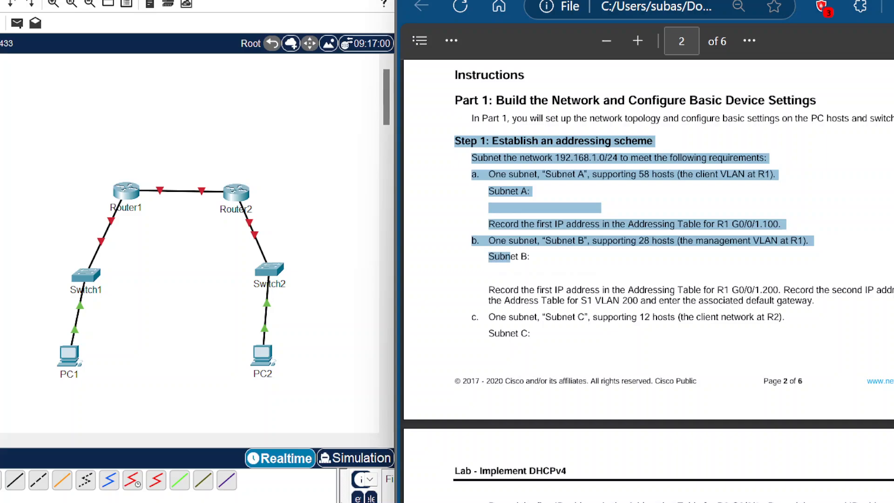
drag(801, 300, 747, 318)
click(614, 333)
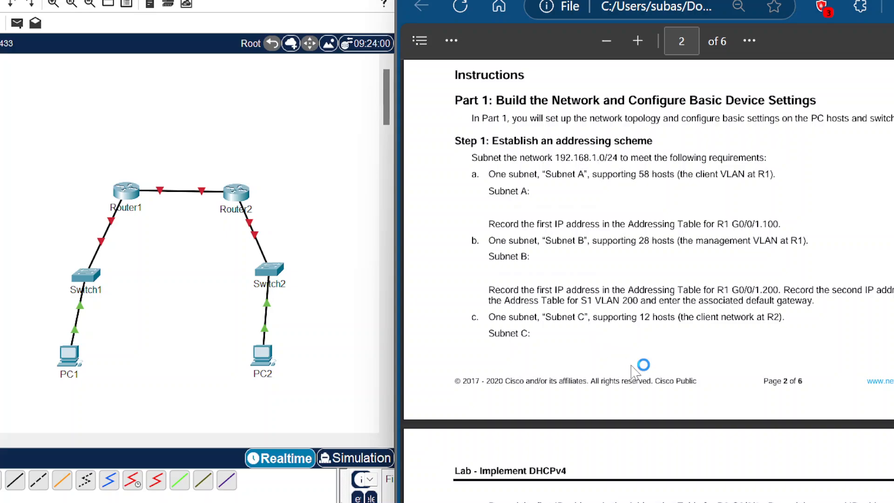
Step: Scroll through the lab's Steps 2 to 5 covering cabling, basic router settings and inter-VLAN routing
scroll(760, 296, down, 3)
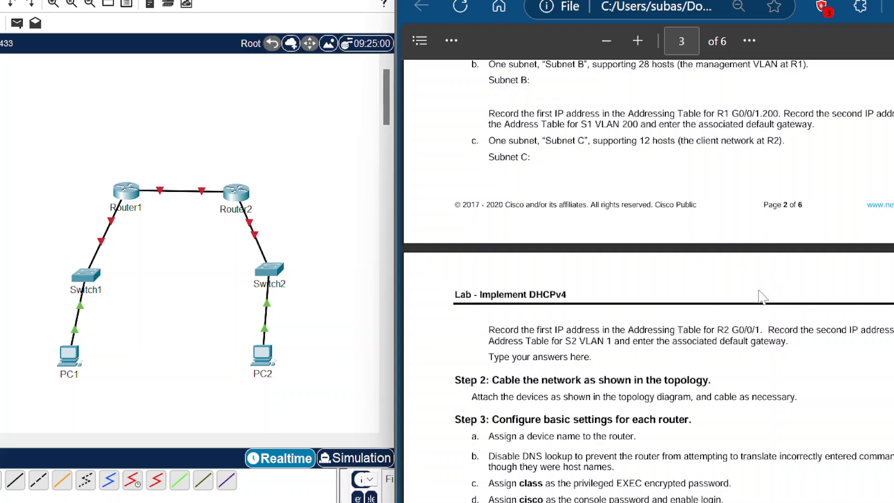
scroll(763, 290, up, 2)
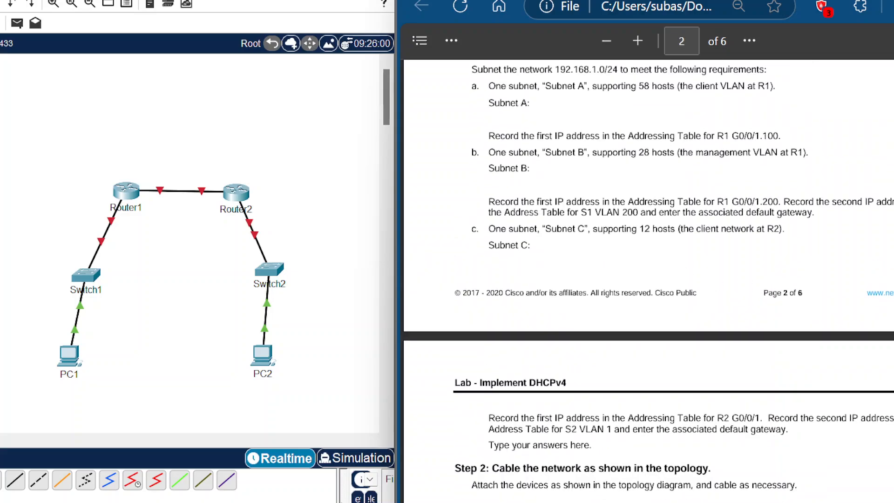
scroll(680, 284, down, 3)
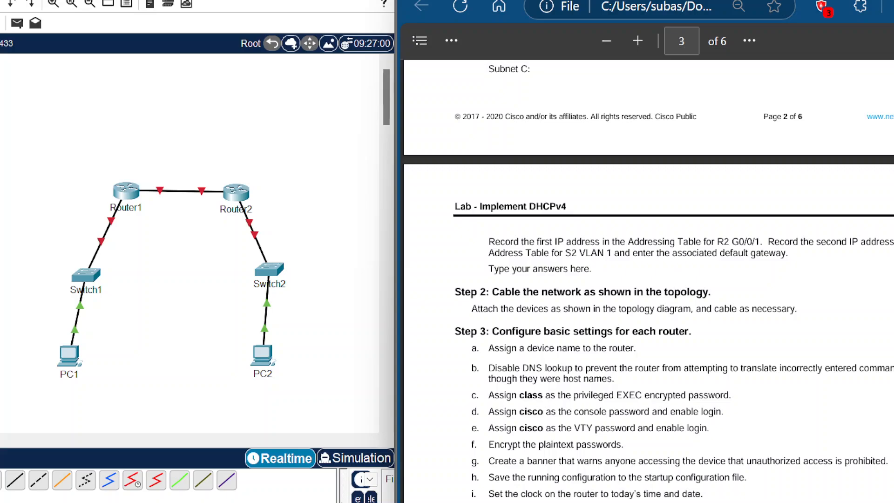
scroll(680, 284, down, 2)
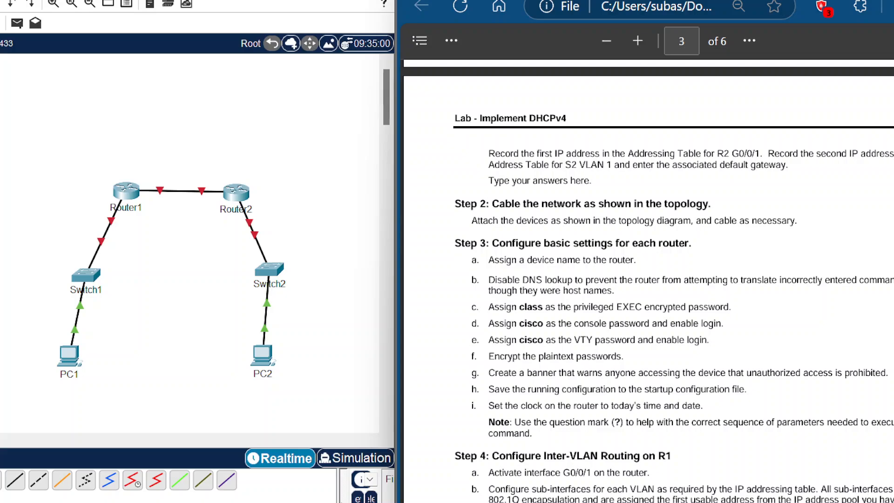
scroll(647, 279, up, 2)
scroll(647, 279, down, 4)
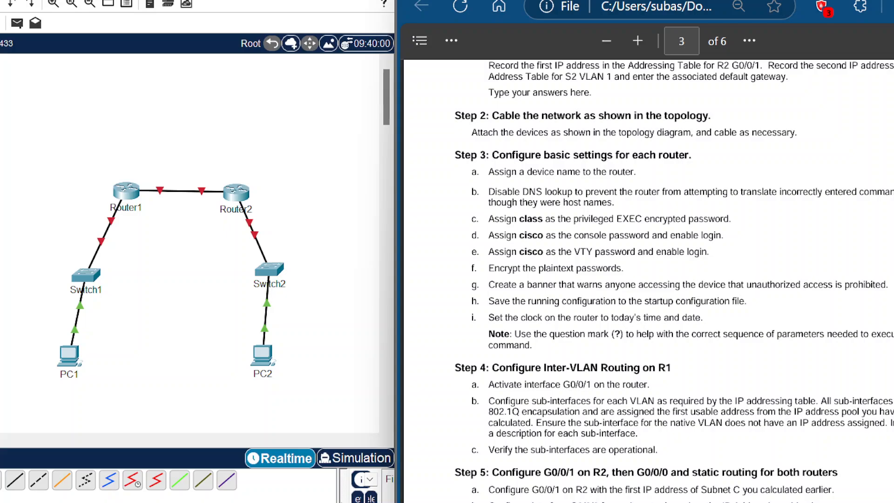
scroll(647, 279, down, 2)
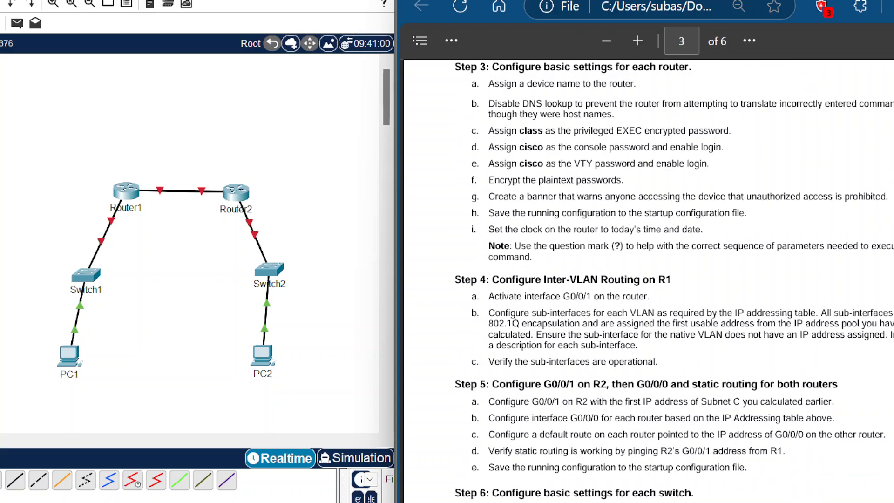
scroll(646, 279, up, 2)
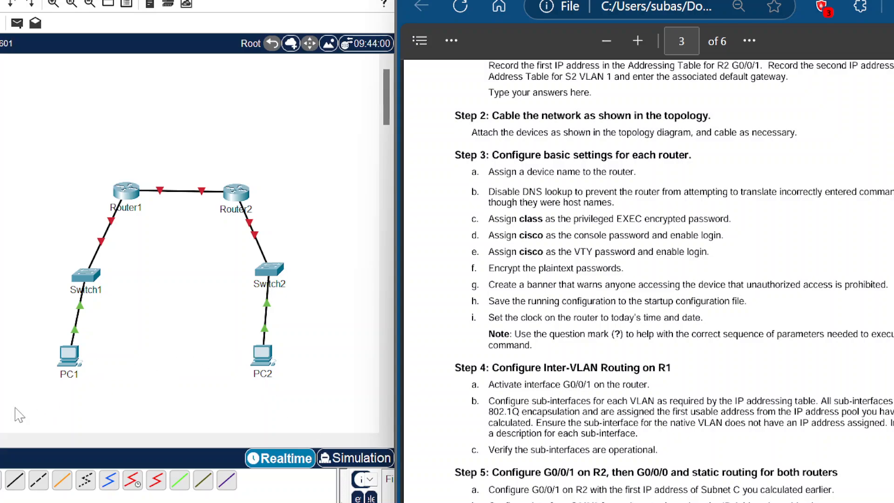
Step: Connect a console cable from PC1's RS 232 port to Router1's Console port
click(69, 356)
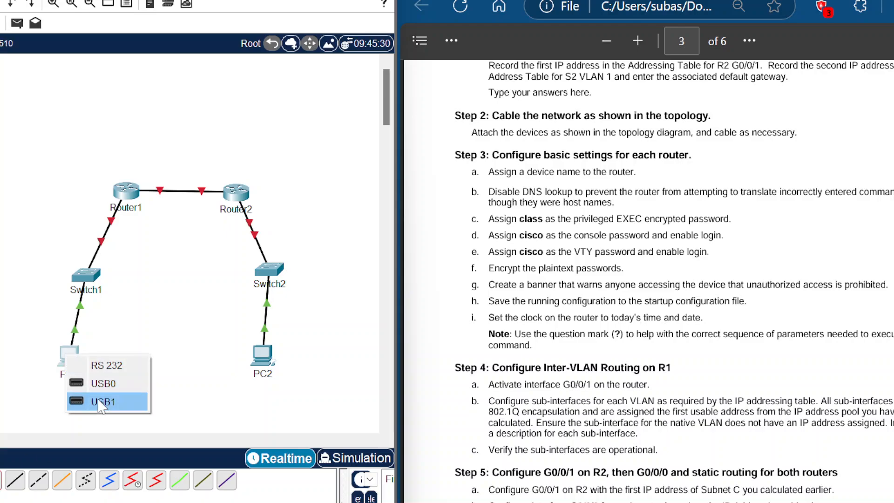
click(105, 365)
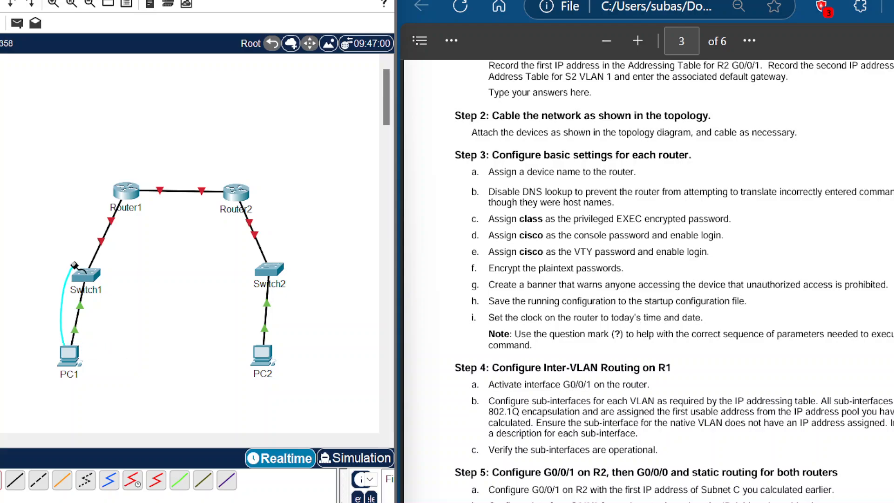
click(124, 191)
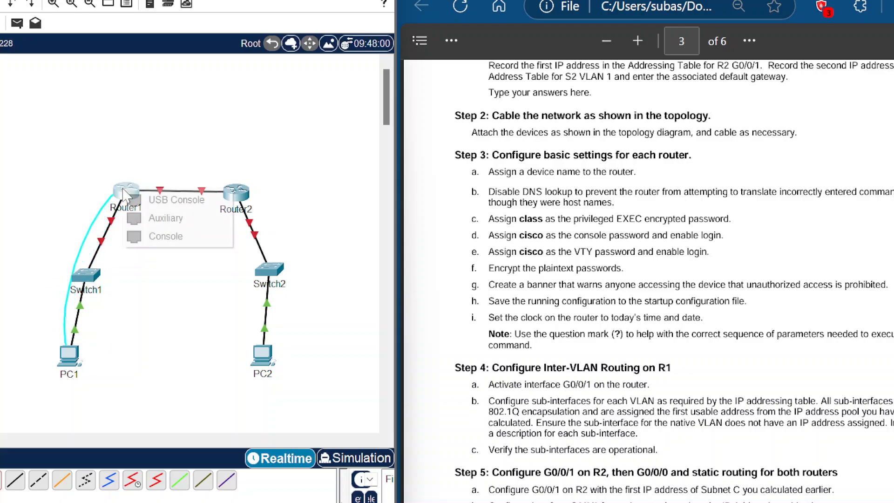
click(175, 238)
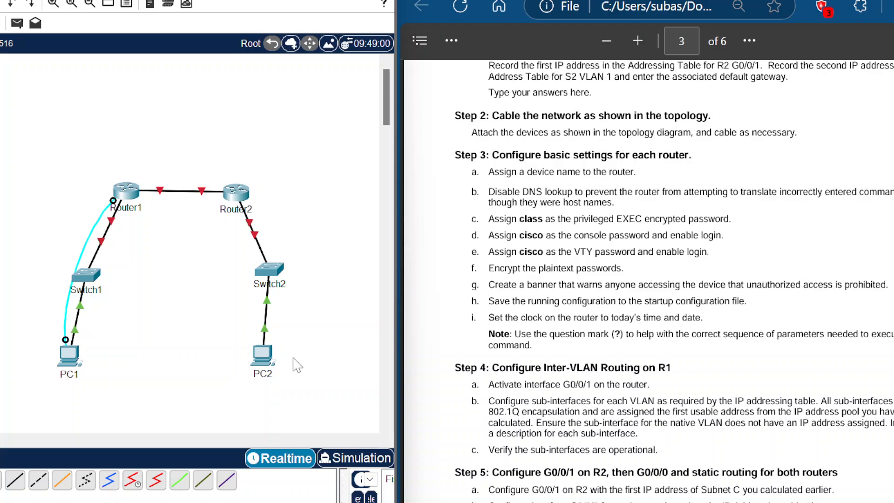
Step: Open PC1's Terminal and accept the default 9600-baud port configuration
click(68, 355)
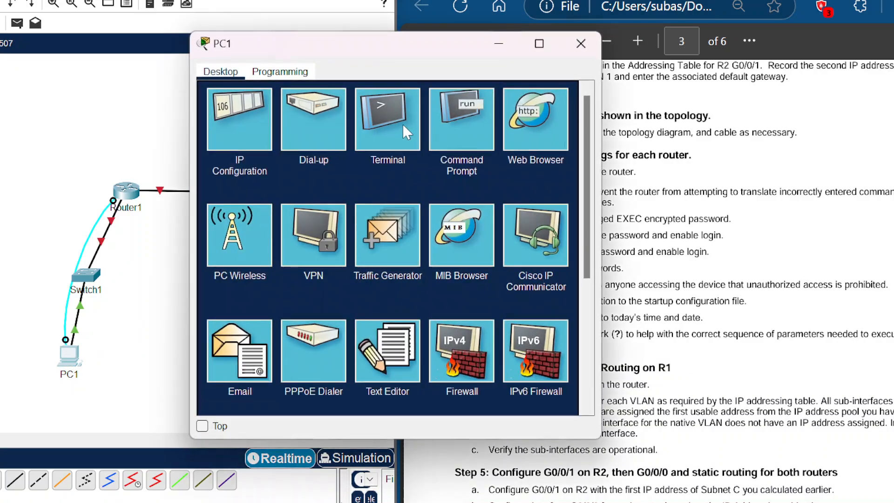
click(403, 132)
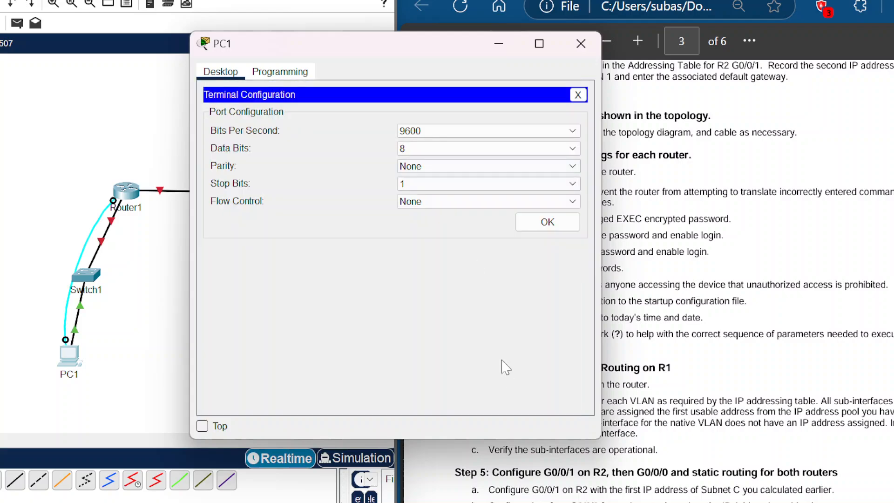
click(546, 220)
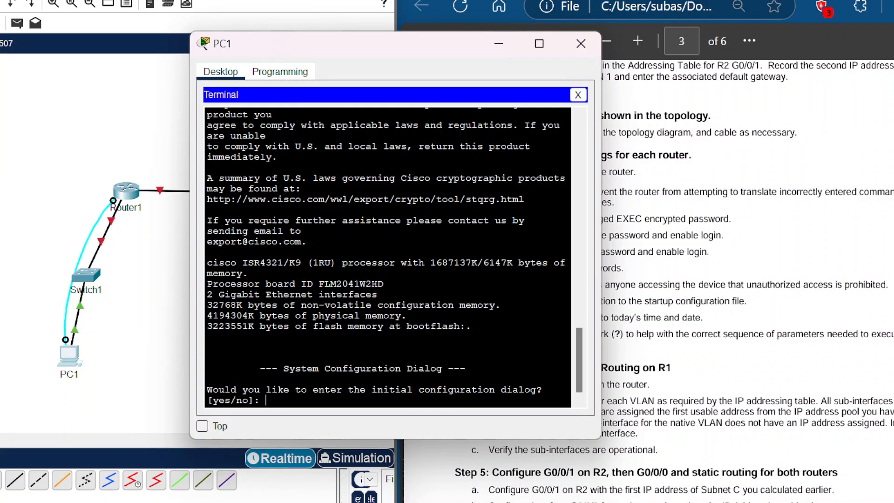
Step: Decline the router's initial configuration dialog by answering no
drag(420, 47, 294, 19)
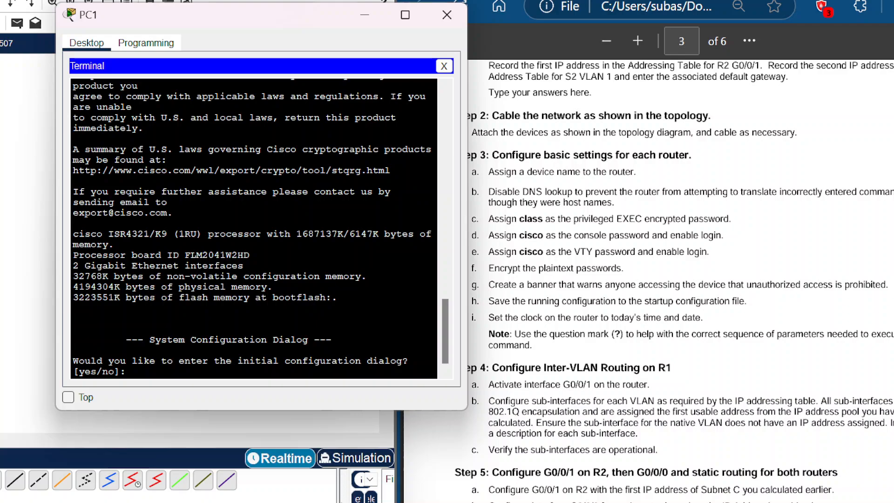
text(no)
key(Return)
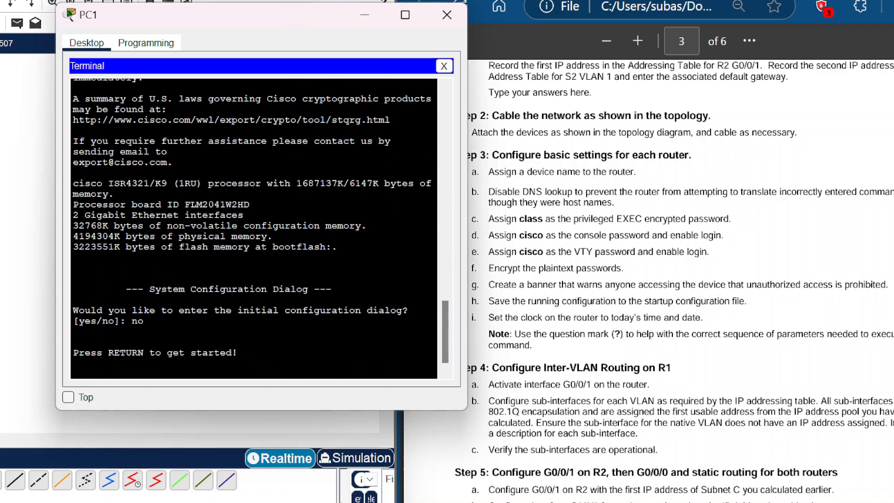
Step: Enter privileged EXEC and global configuration mode, then set the router's hostname to R1
key(Return)
text(enable)
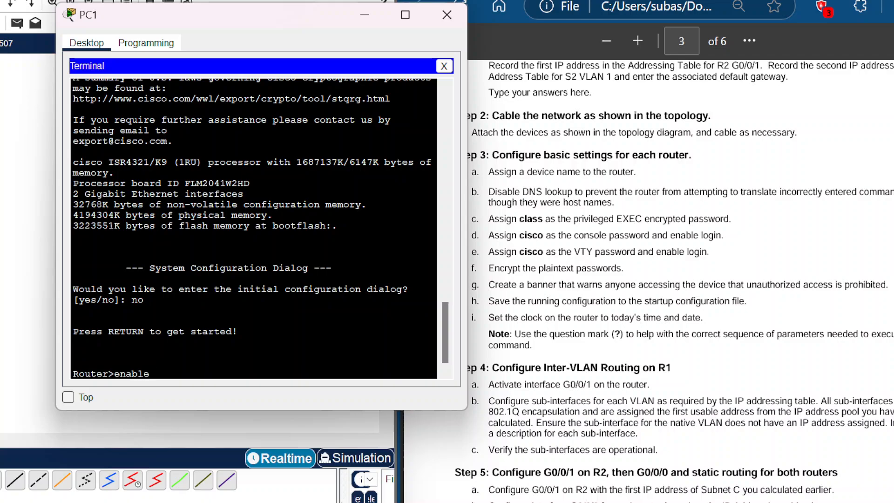
key(Return)
text(config term)
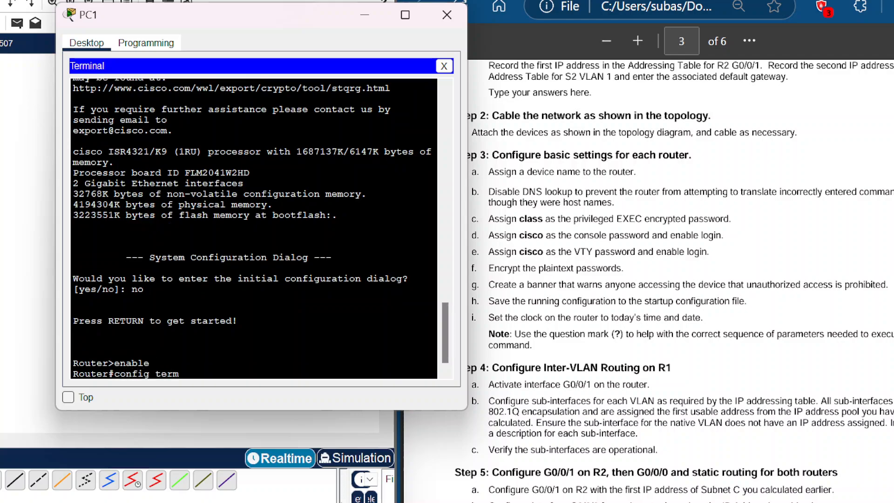
key(Return)
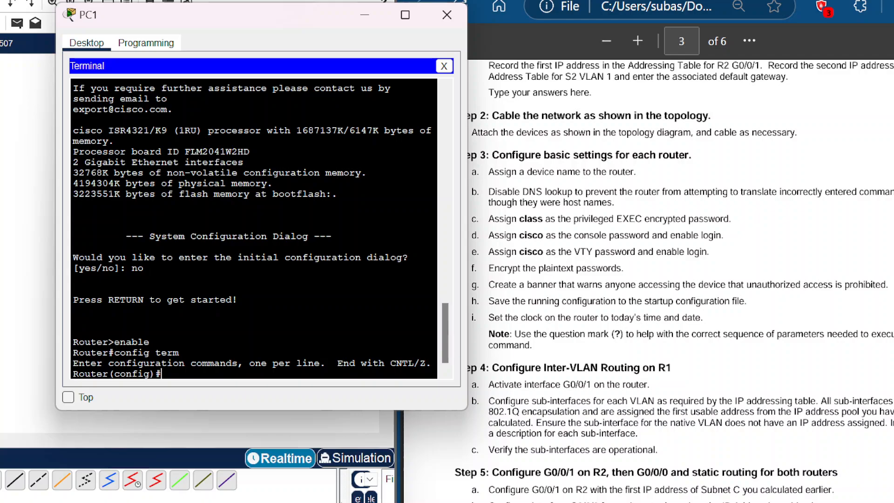
text(hostname R1)
key(Return)
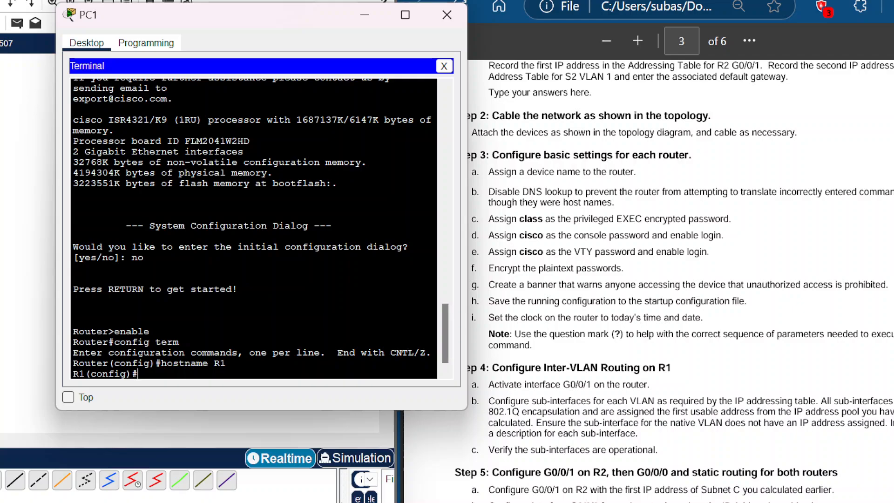
Step: Disable DNS lookup on R1 with the no ip domain-lookup command
text(no ip domain-look)
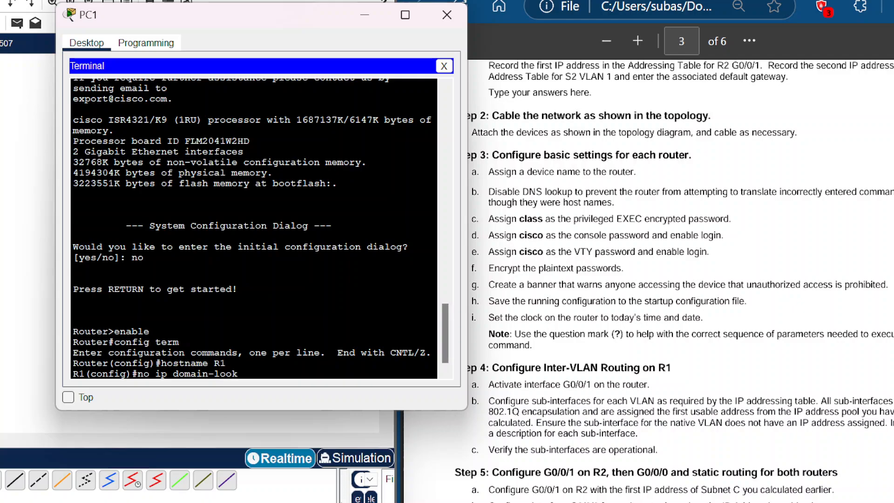
text(up)
key(Return)
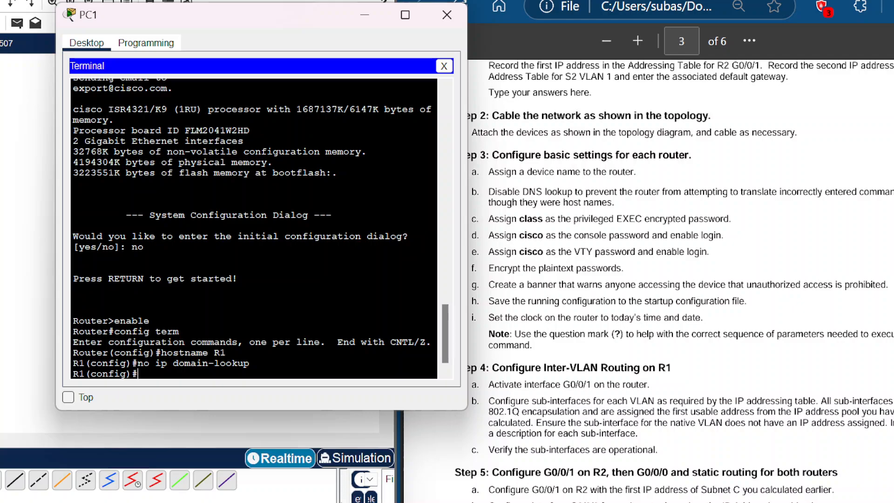
Step: Set R1's privileged EXEC encrypted password with the enable secret command
text(enable secret class)
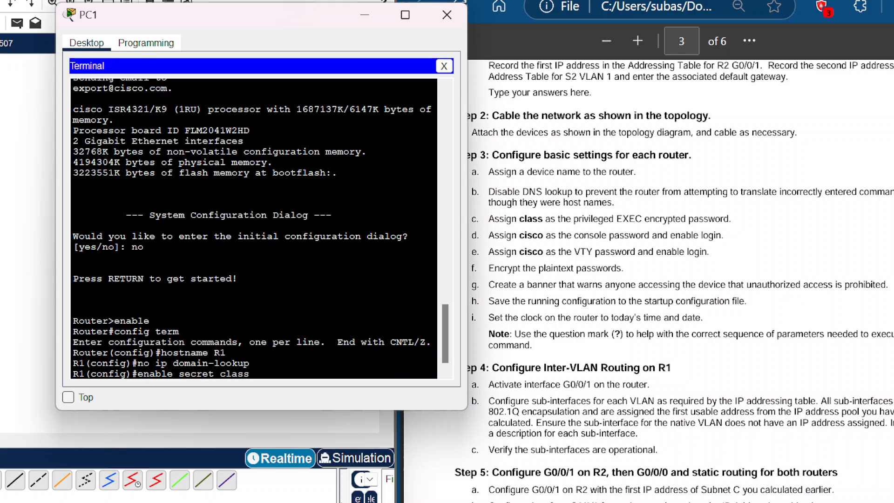
key(Return)
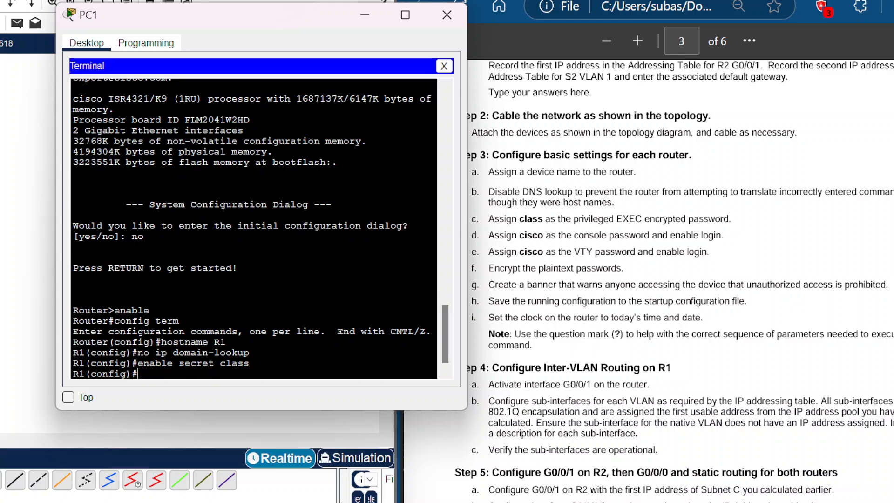
Step: On console line 0, set the console password and enable login
text(line con 0)
key(Return)
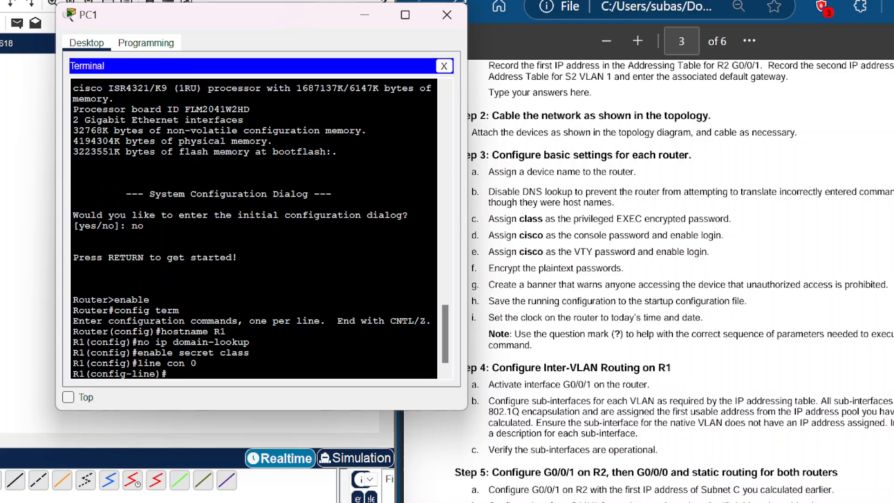
text(password cisco)
key(Return)
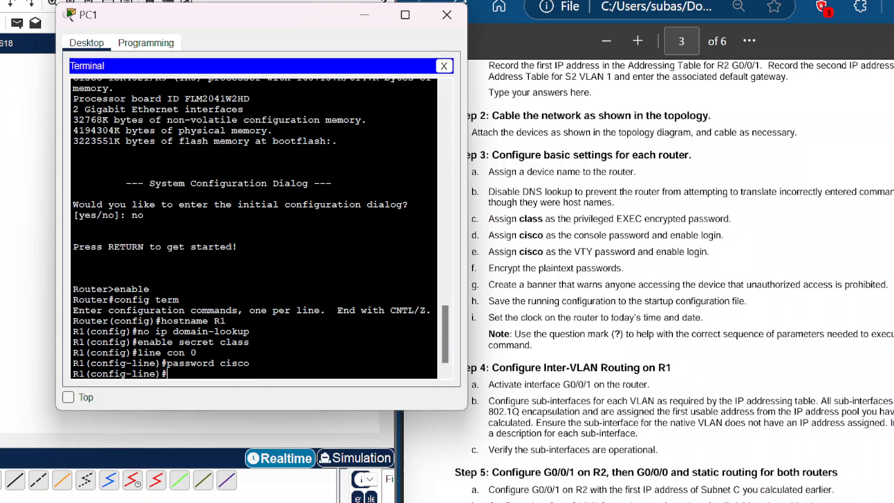
text(login)
key(Return)
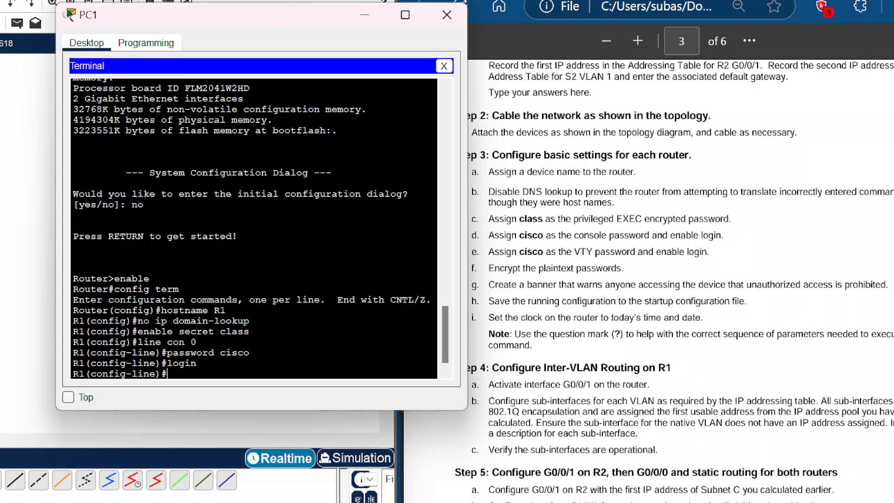
Step: On VTY lines 0 to 4, set the VTY password and enable login
text(line vty 0 4)
key(Return)
text(pass)
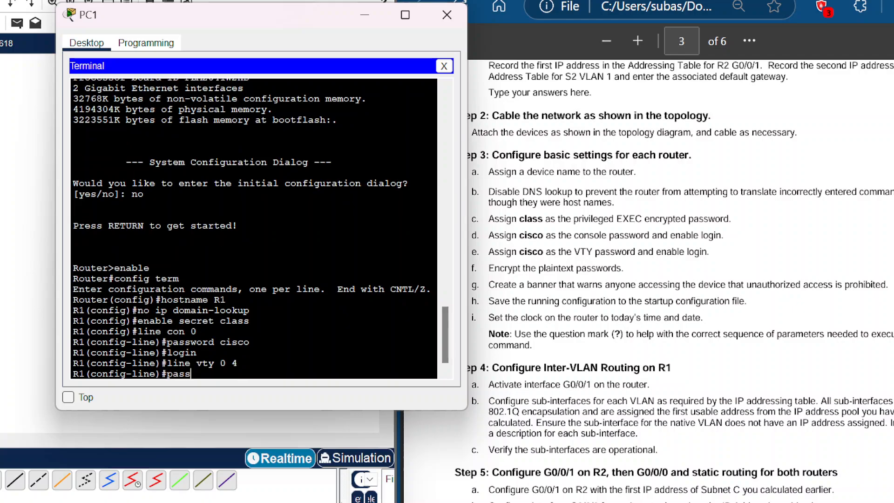
text(word cisco)
key(Return)
text(login)
key(Return)
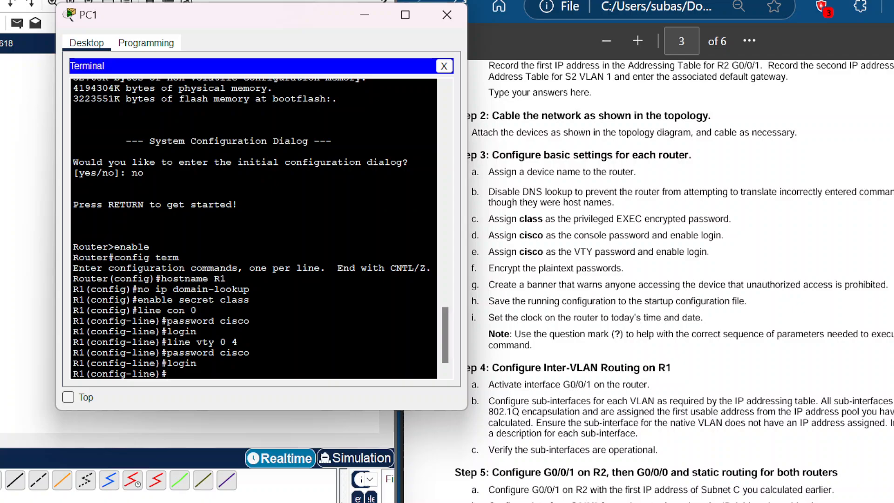
Step: Encrypt the plaintext passwords with service password-encryption
text(service passwor)
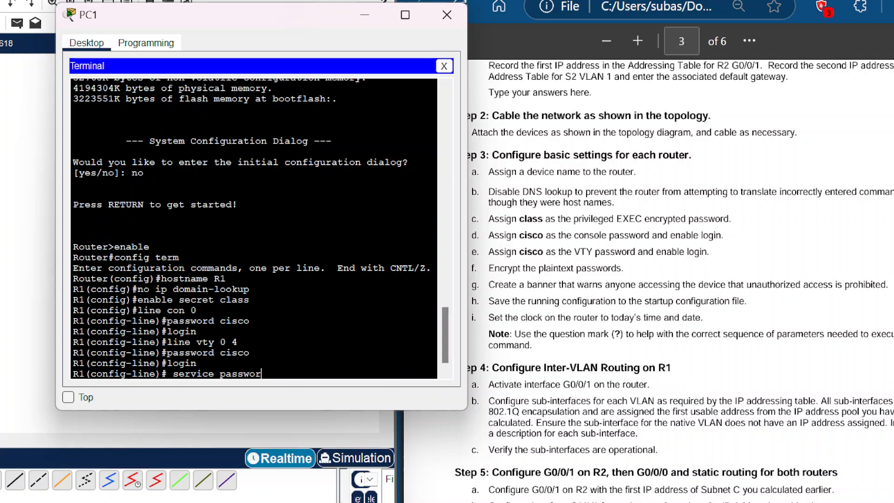
text(d-encryption)
key(Return)
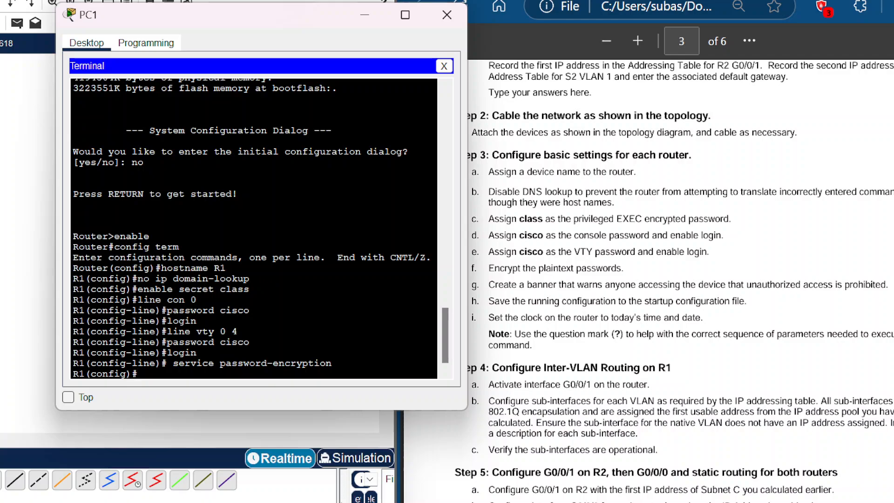
Step: Create a message-of-the-day banner reading "Authorized Users Only!" delimited by $
text(banner motd $ Auth)
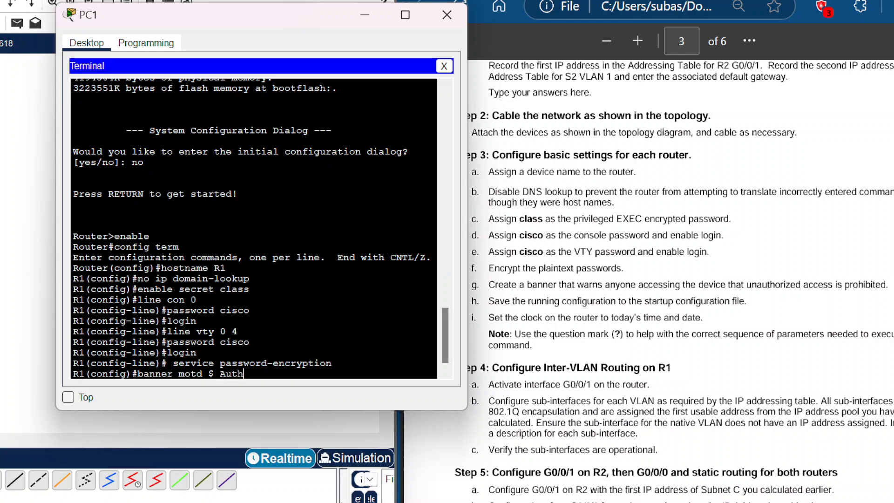
text(orized Users Only)
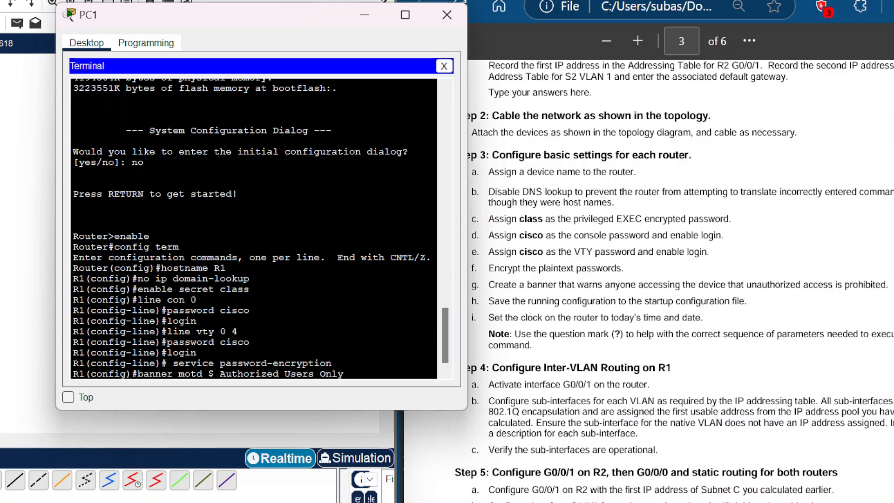
text(! $)
key(Return)
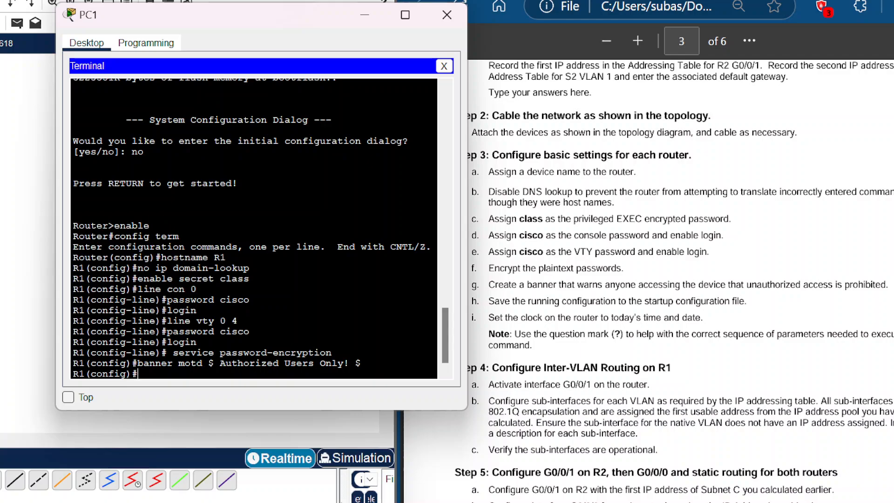
Step: Save the running configuration to the startup configuration with do write memory
text(do write memory)
key(Return)
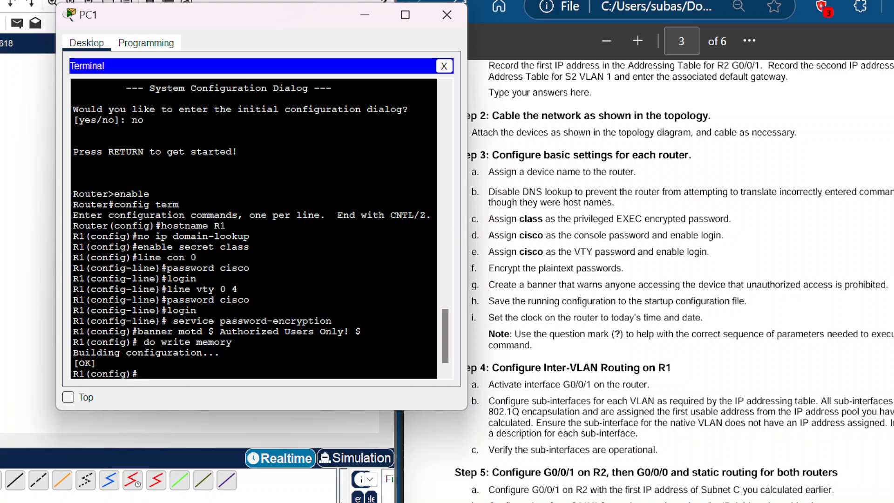
key(Return)
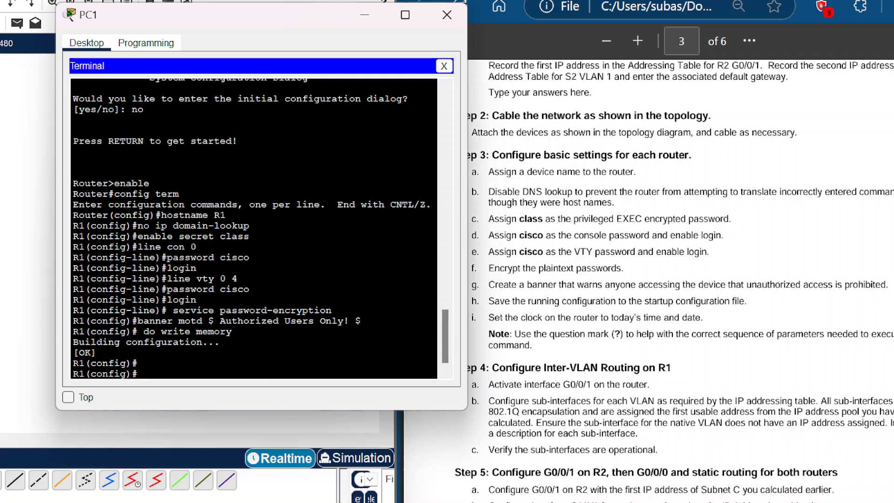
Step: Set R1's clock to 15:45:00 15 Jan 2024
text(do clock set 15:)
text(45:00)
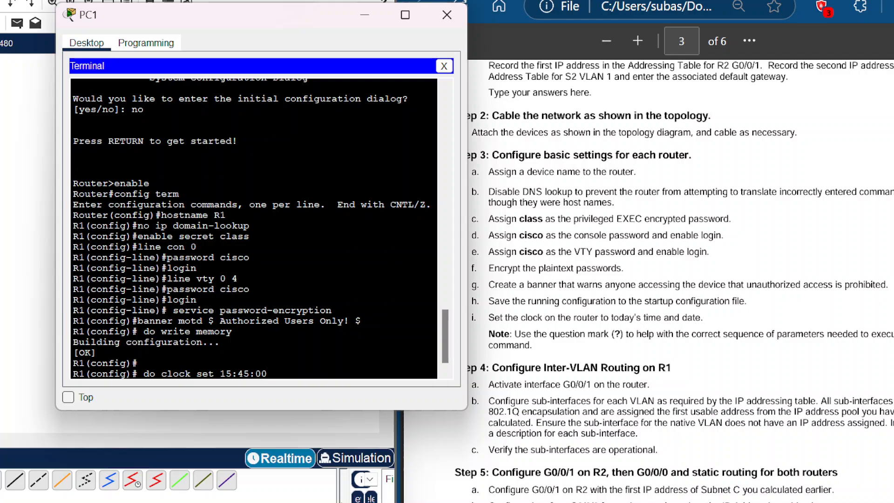
text( 15 Jan 2024)
key(Return)
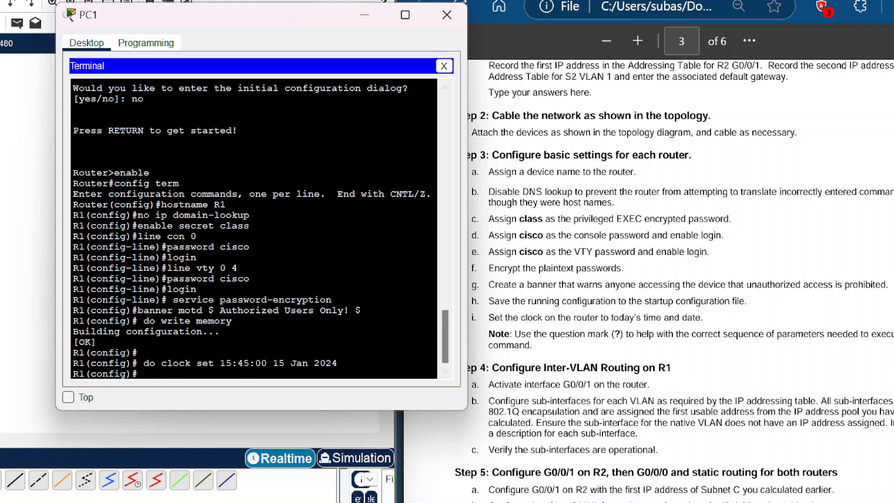
Step: Create subinterface G0/0/1.100 on R1 and give it the description Client Network
scroll(680, 280, down, 2)
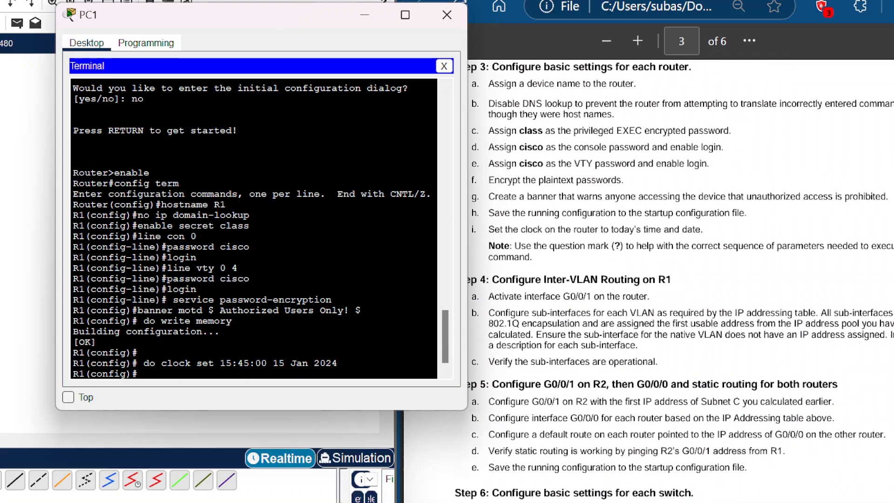
drag(298, 20, 294, 19)
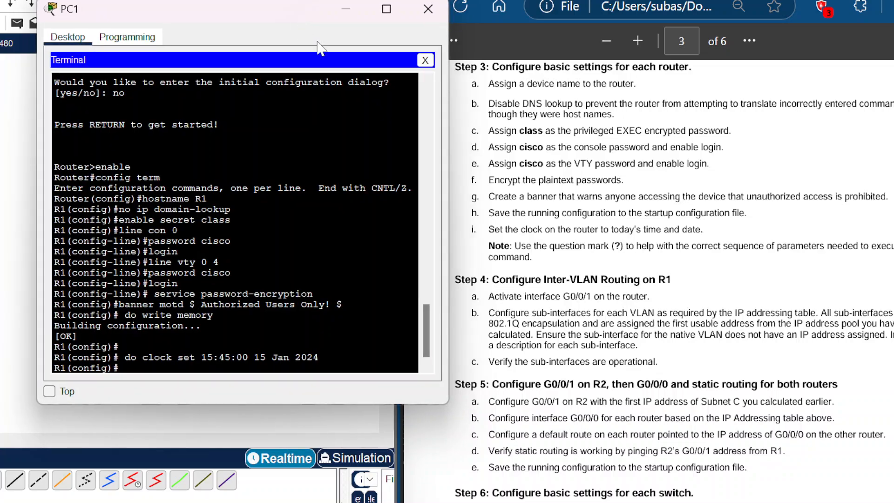
scroll(670, 279, down, 2)
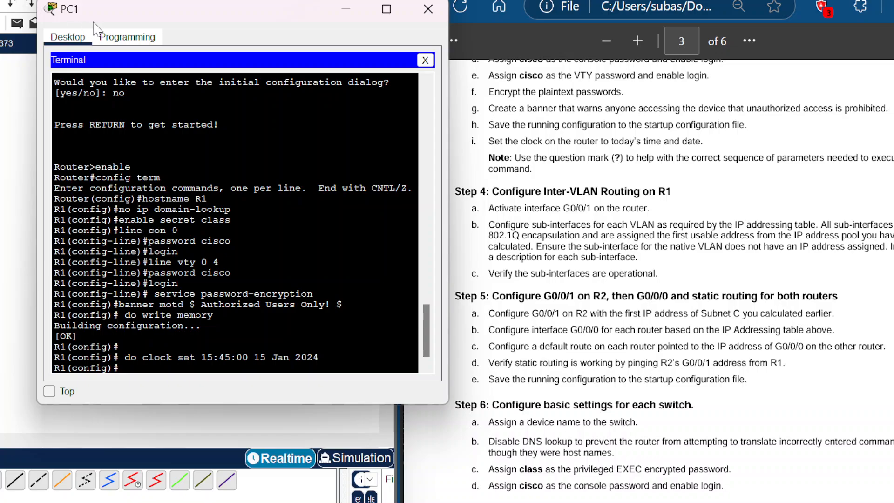
drag(137, 16, 192, 0)
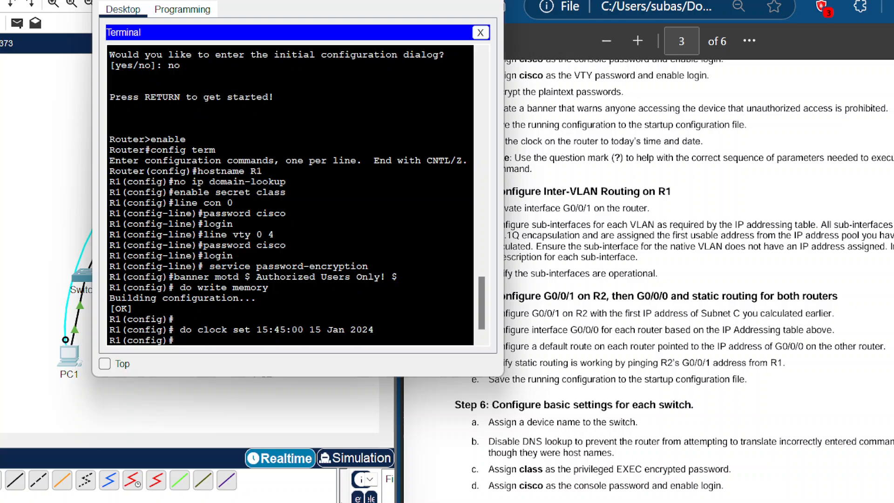
text(intr)
key(BackSpace)
key(BackSpace)
double_click(198, 255)
key(BackSpace)
key(BackSpace)
text(interface g0/0/1)
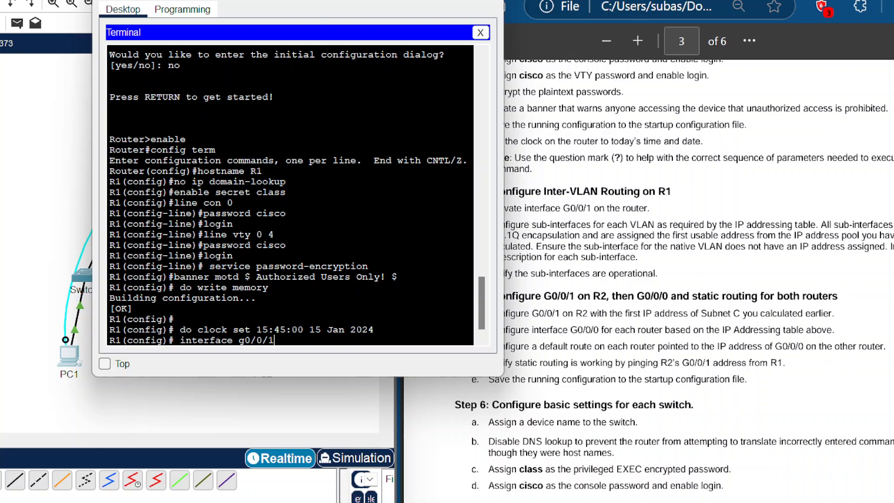
text(.100)
key(Return)
text(descrg)
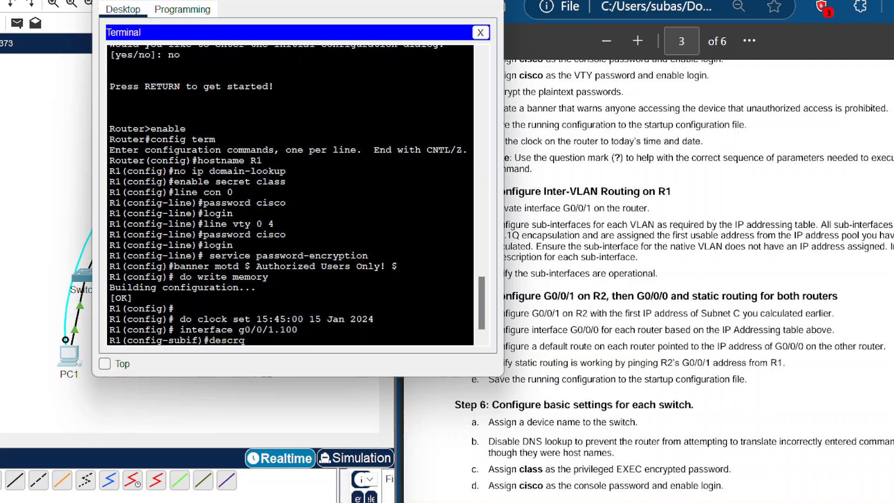
key(Tab)
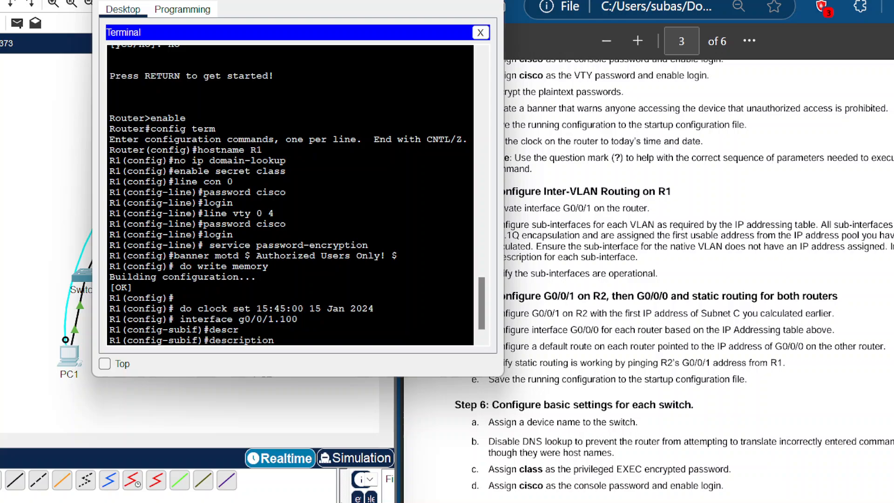
text(Client Network)
key(Return)
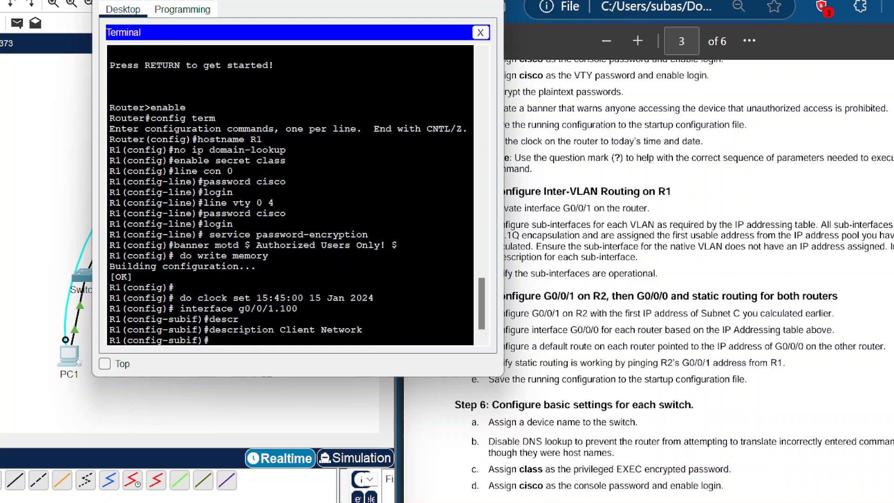
Step: Set 802.1Q encapsulation for VLAN 100 on subinterface G0/0/1.100
text(en)
text(c)
key(Tab)
text(dot)
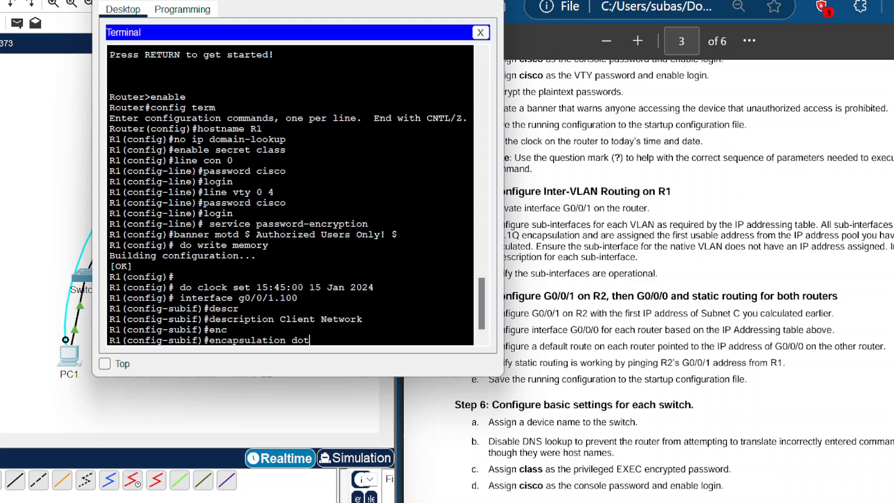
key(Tab)
text(100)
key(Return)
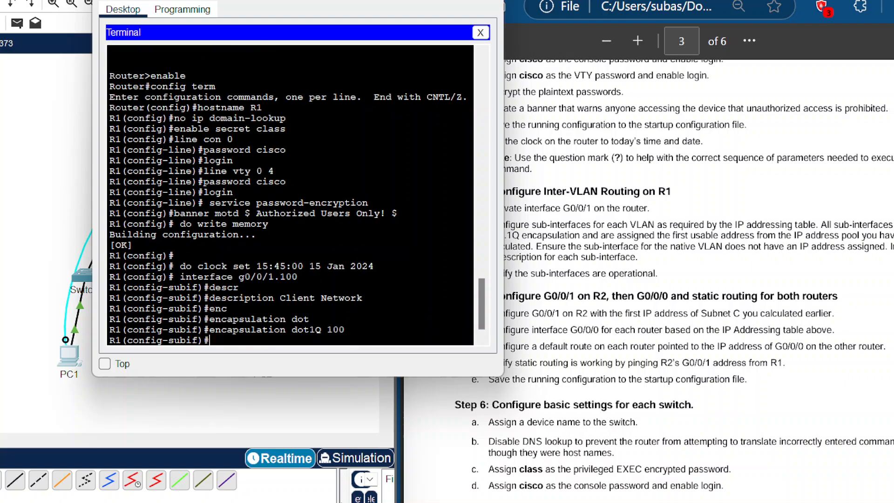
Step: Assign IP address 192.168.1.1 with mask 255.255.255.192 to subinterface G0/0/1.100
text(ip address 192.168)
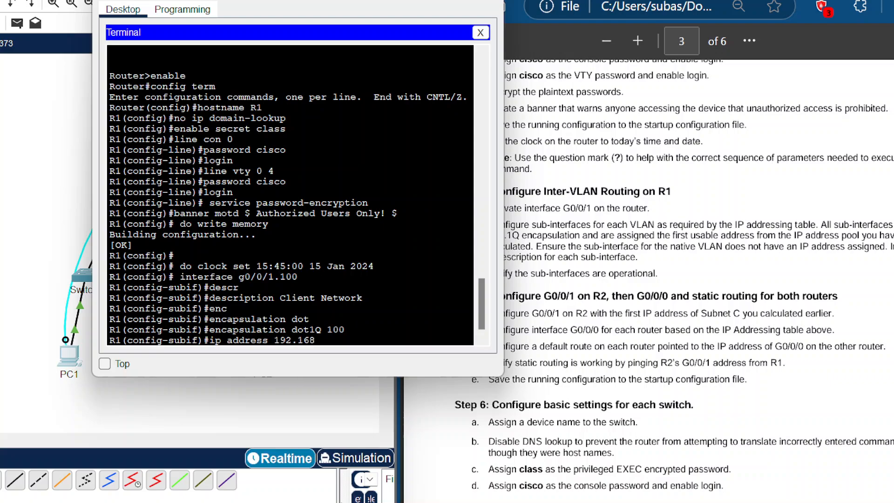
text(.1.1 255.255.255.192)
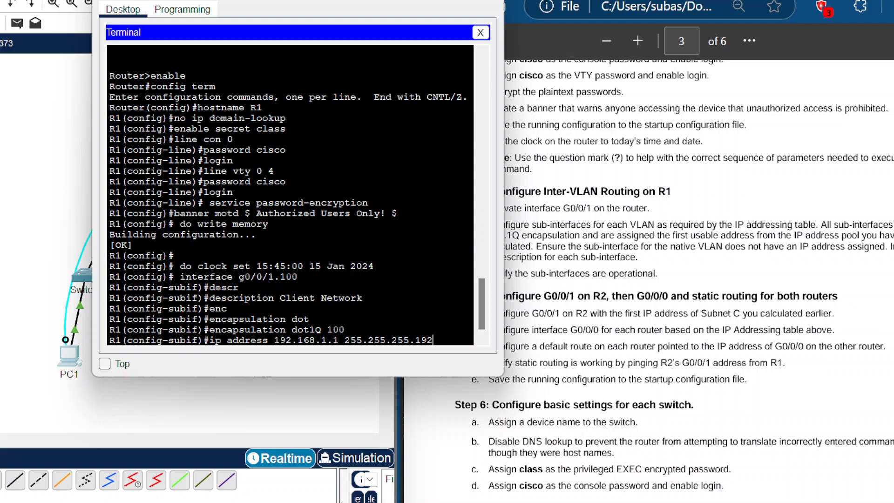
key(Return)
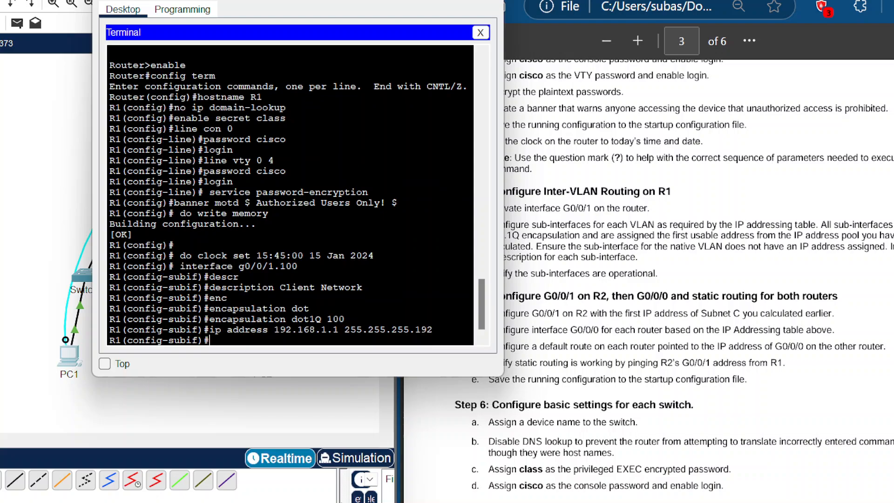
Step: Create subinterface G0/0/1.200 and give it the description Management Network
text(int)
key(BackSpace)
key(BackSpace)
key(BackSpace)
text(int)
key(Tab)
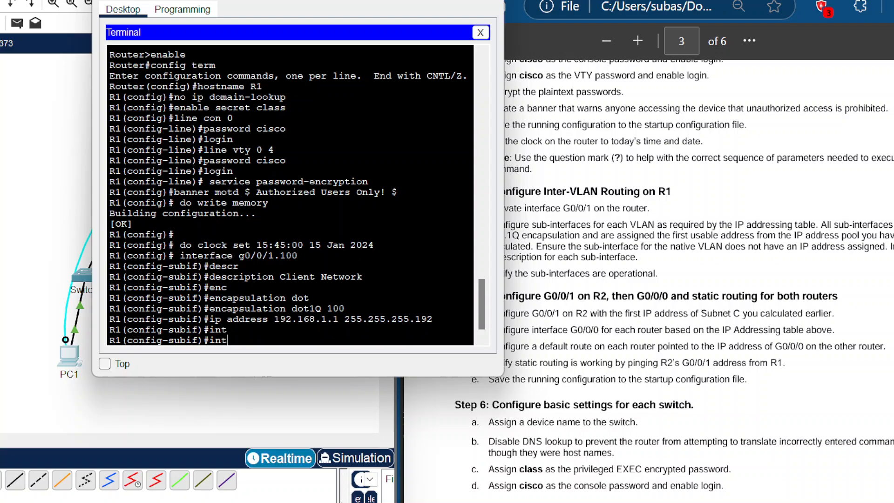
text(g0/0/1.200)
key(Return)
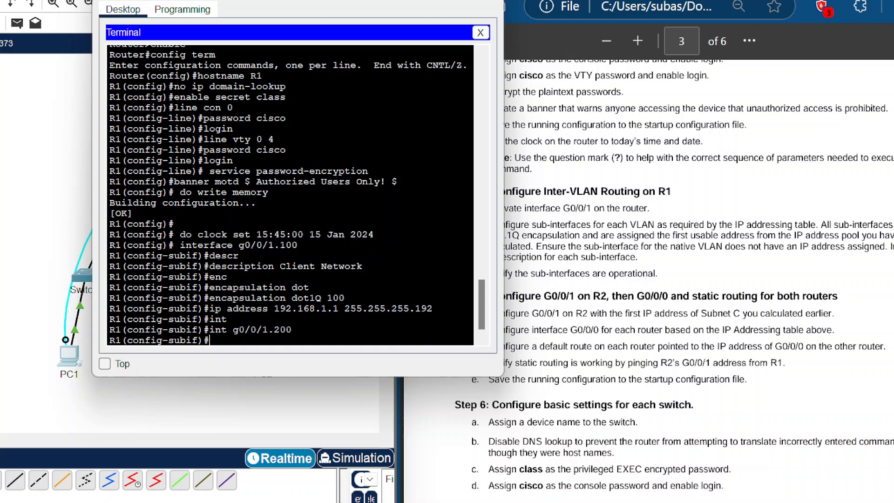
text(des)
key(Tab)
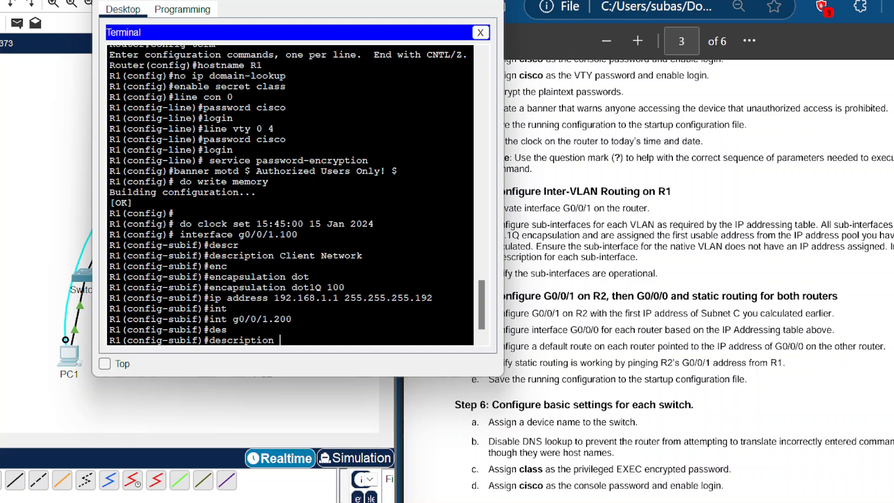
text(Management Network)
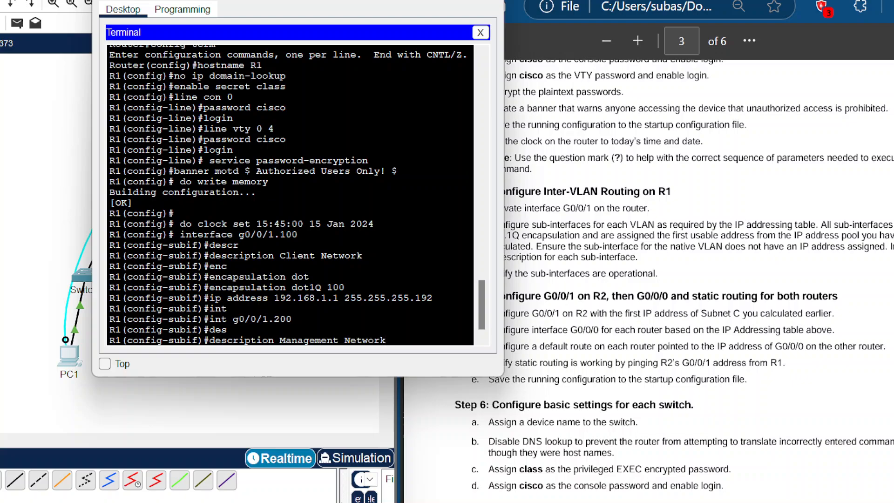
key(Return)
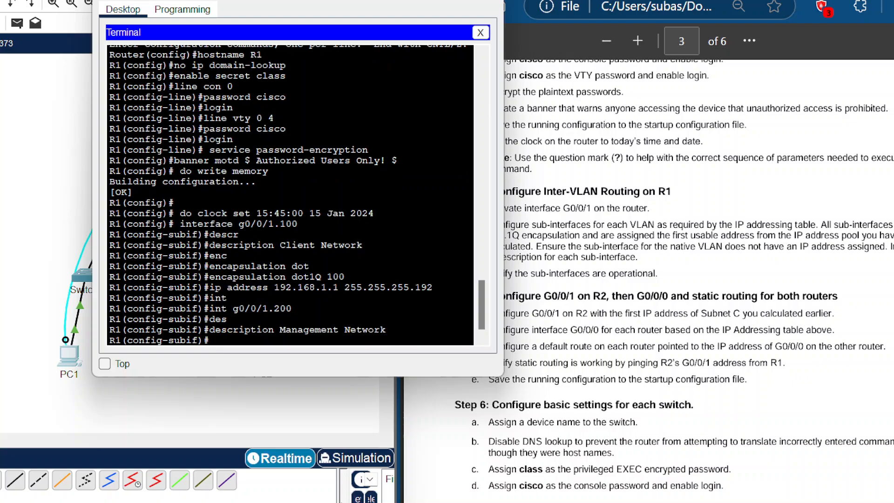
Step: Set 802.1Q encapsulation for VLAN 200 on subinterface G0/0/1.200
text(en)
key(Tab)
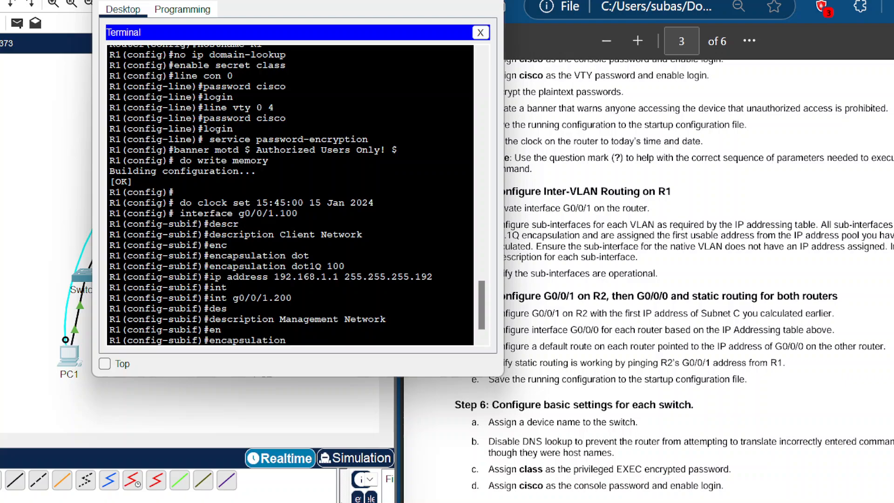
text(do)
key(Tab)
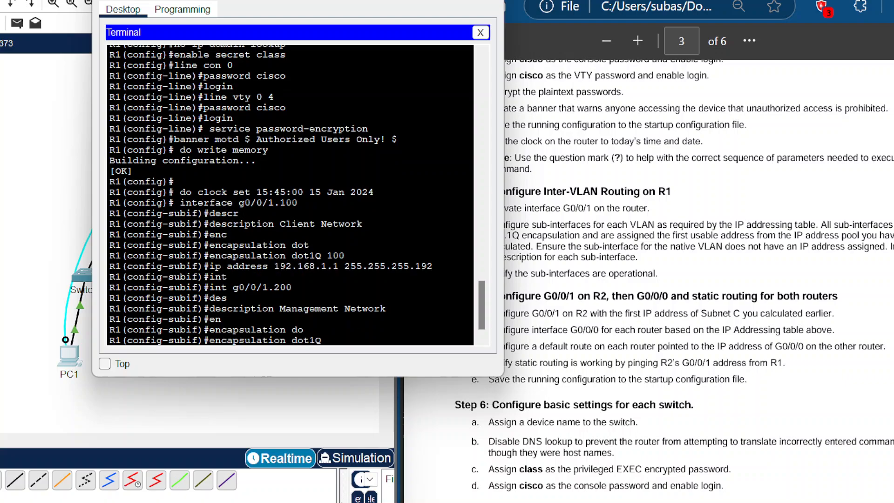
text(200)
key(Return)
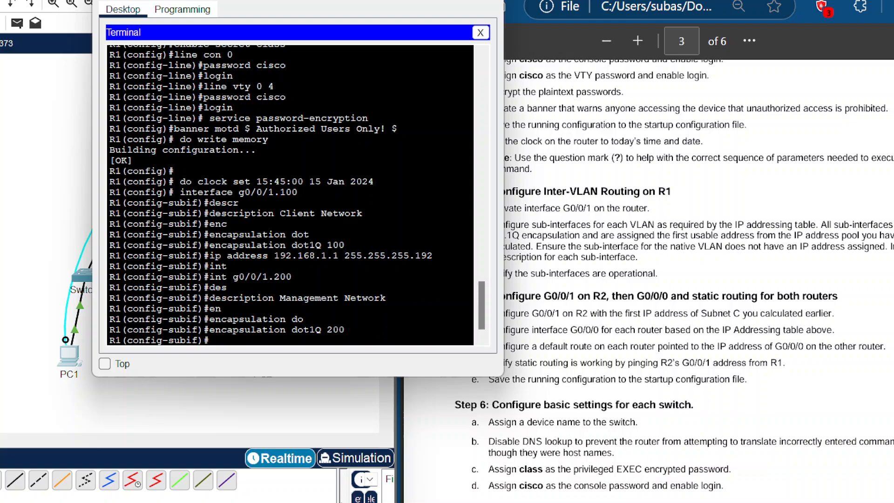
Step: Assign IP address 192.168.1.65 with mask 255.255.255.224 to subinterface G0/0/1.200
text(ip address 192.168.1.)
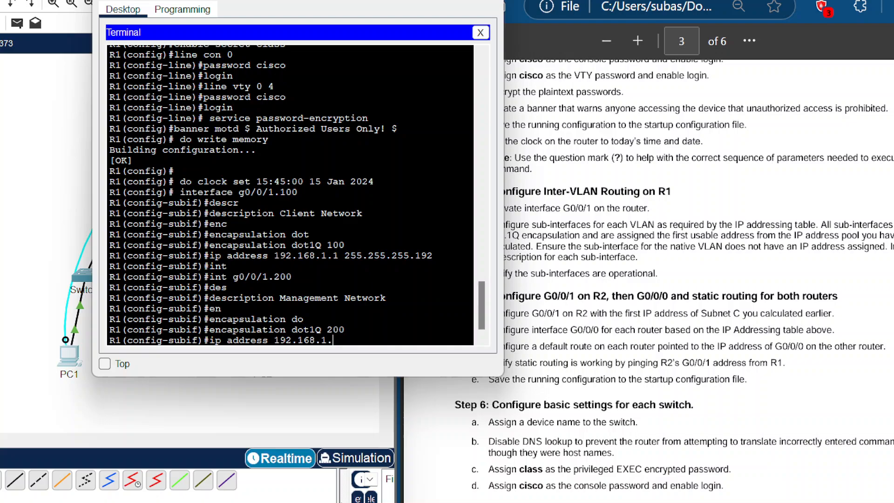
text(65 255.255.255.224)
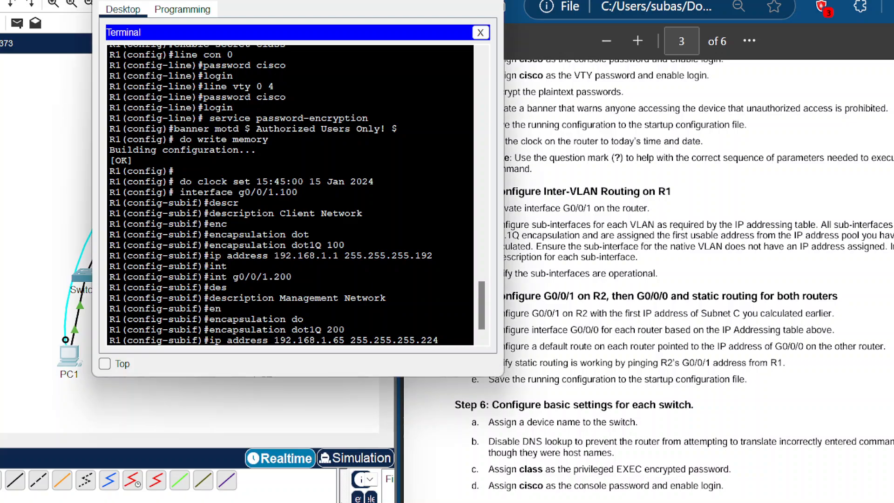
key(Return)
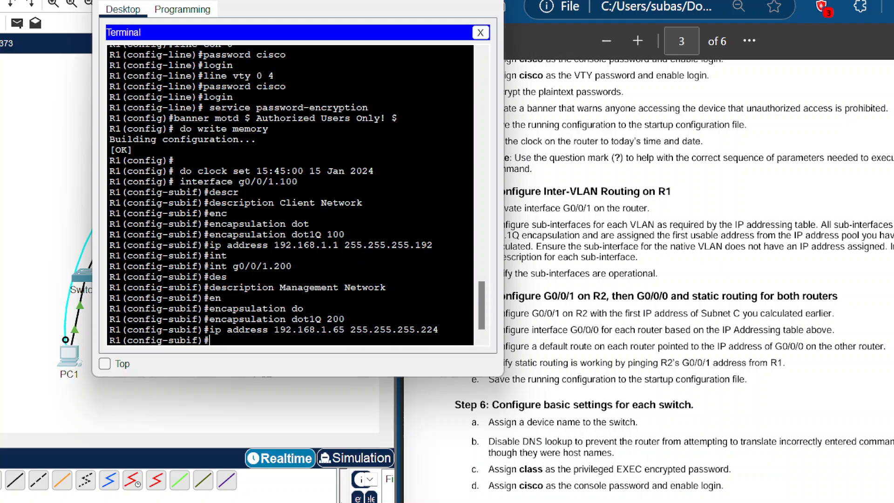
Step: Create subinterface G0/0/1.1000 and set its 802.1Q encapsulation to VLAN 1000 as the native VLAN
text(int g0/0/1.1000)
key(Return)
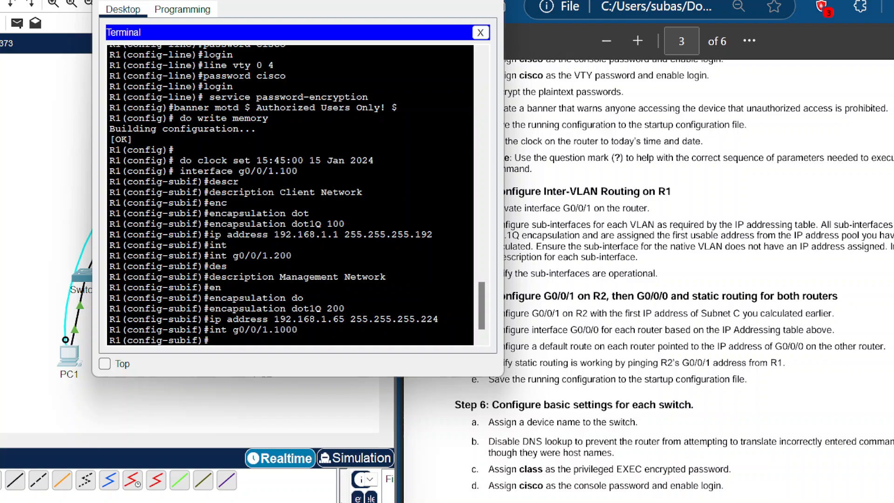
text(en)
key(Tab)
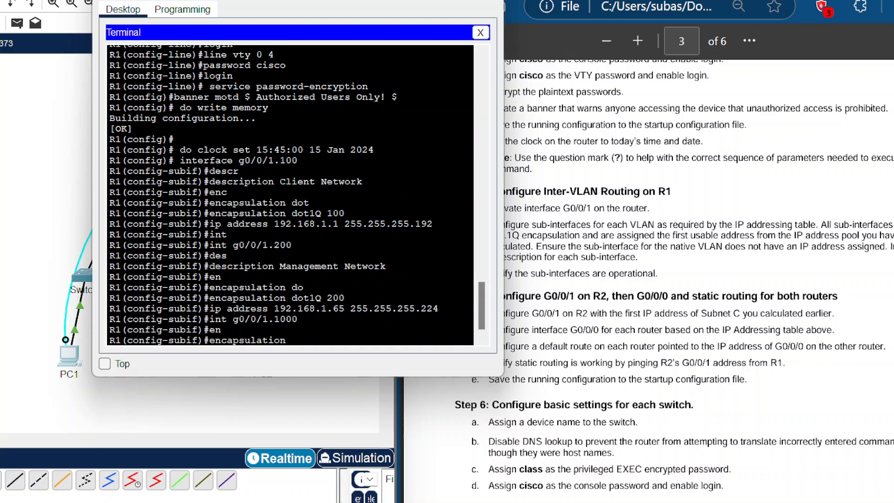
text(do)
key(Tab)
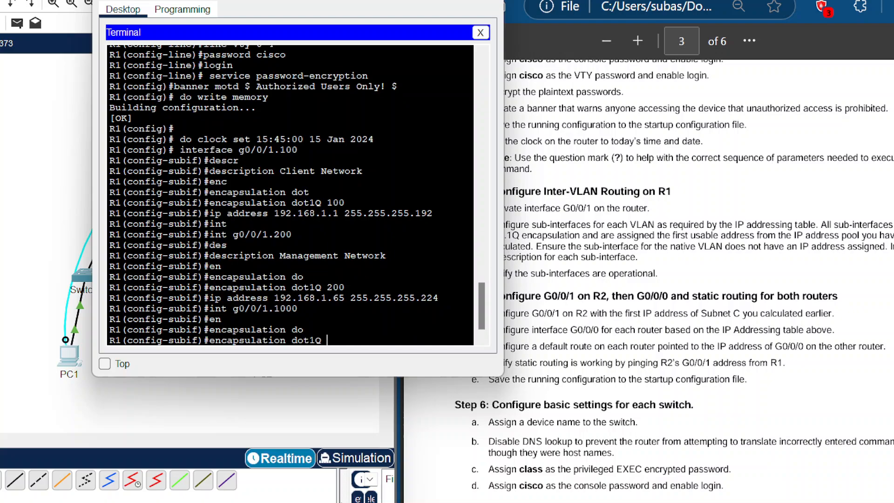
text(1000 native)
key(Return)
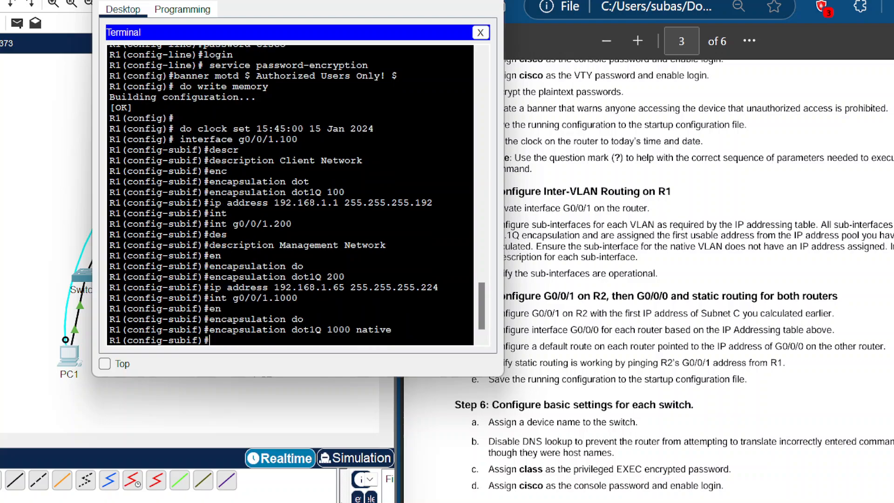
Step: Give subinterface G0/0/1.1000 the description Native VLAN
text(des)
key(Tab)
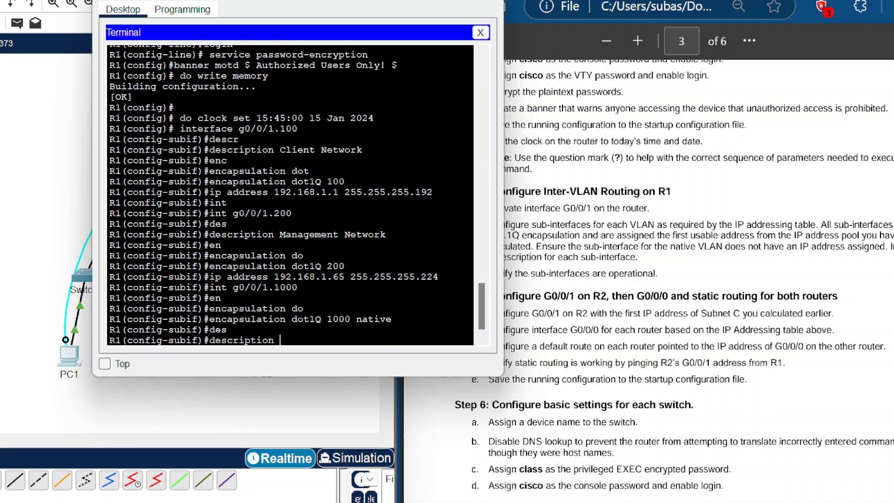
text(Native VLAN)
key(Return)
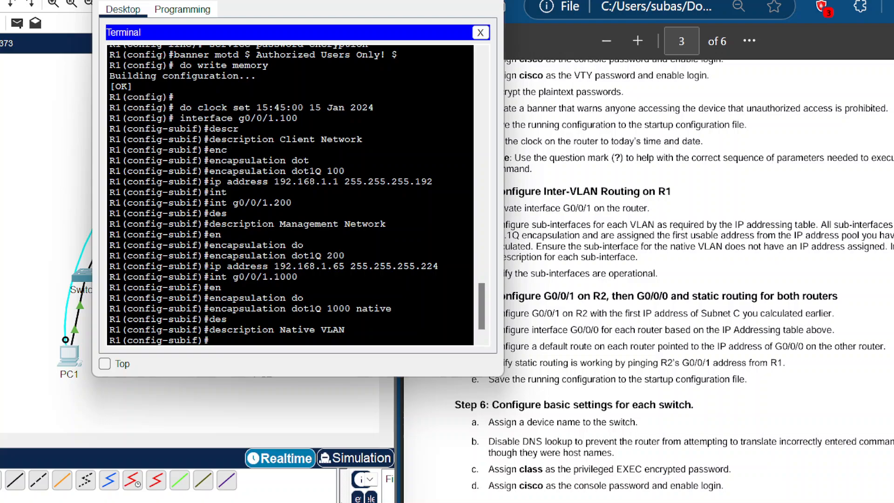
Step: Display the brief IP interface summary and examine the subinterfaces' addresses and status
drag(338, 1, 288, 1)
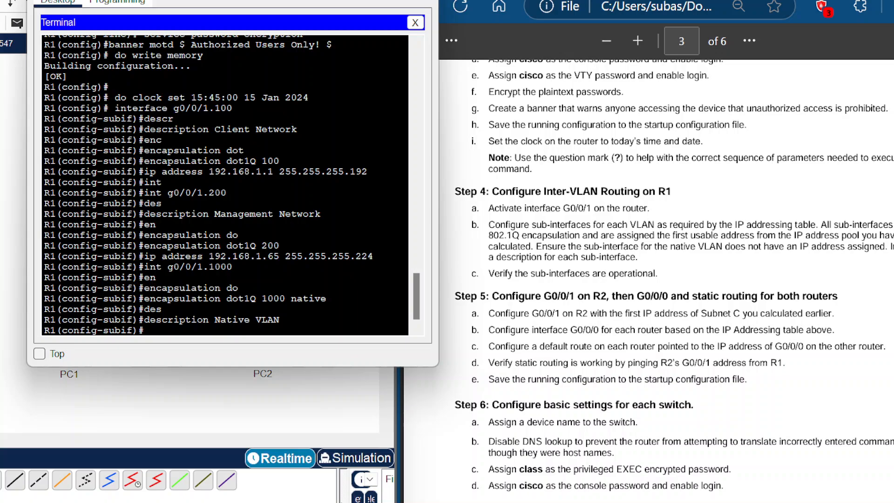
text(do show ip interface)
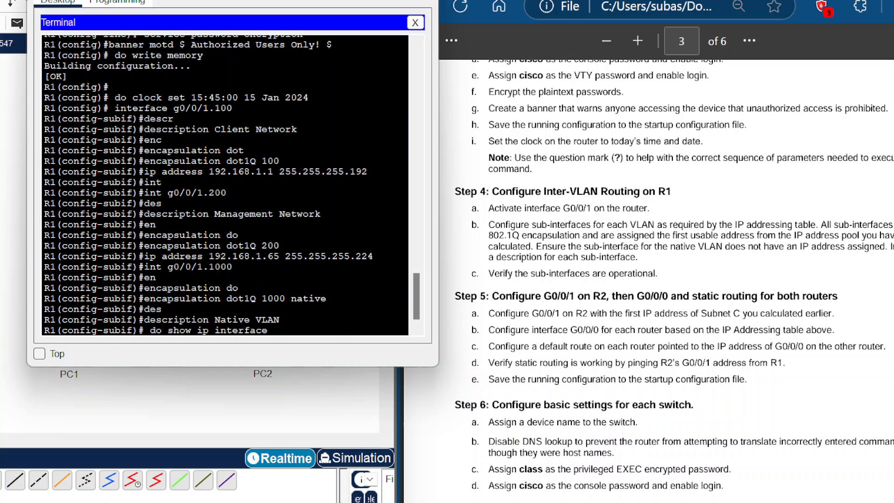
text( brief)
key(Return)
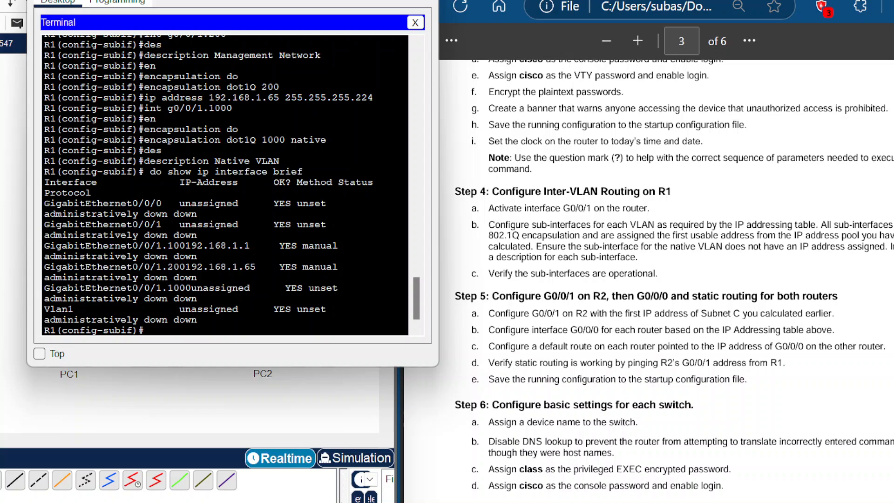
drag(442, 282, 464, 282)
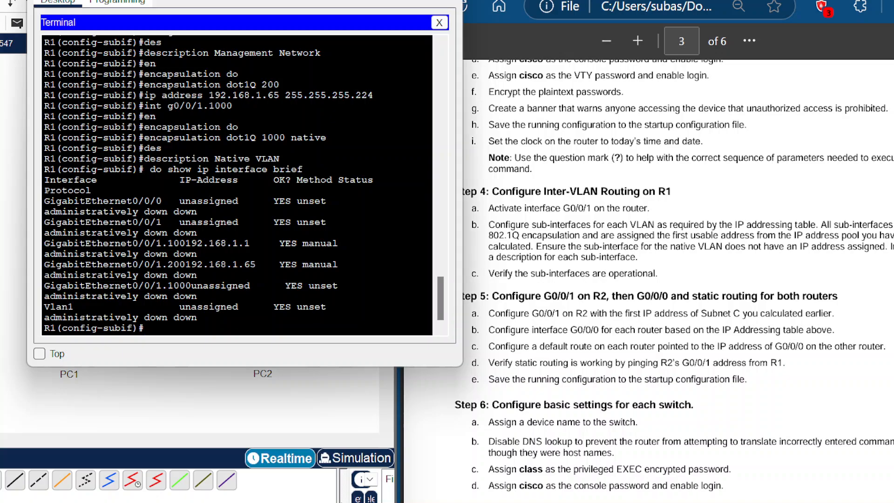
drag(27, 237, 0, 238)
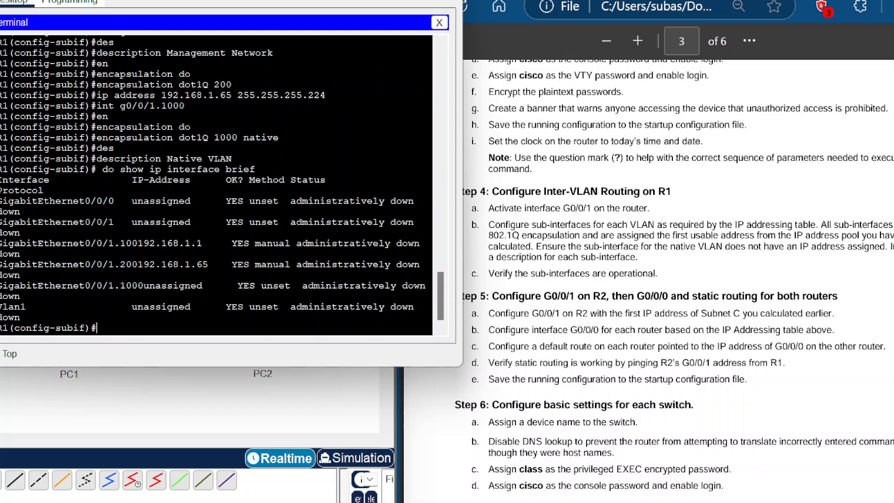
mouse_move(423, 253)
mouse_down()
mouse_move(424, 233)
mouse_move(423, 265)
mouse_up()
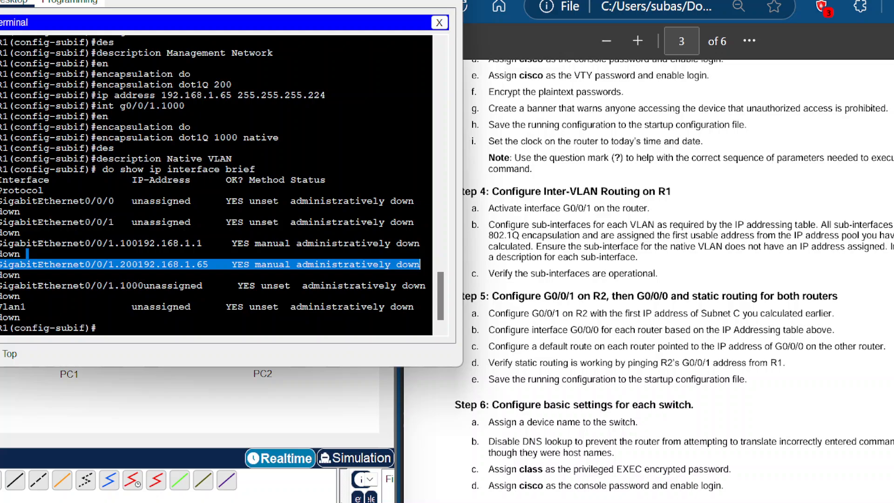
drag(2, 244, 421, 264)
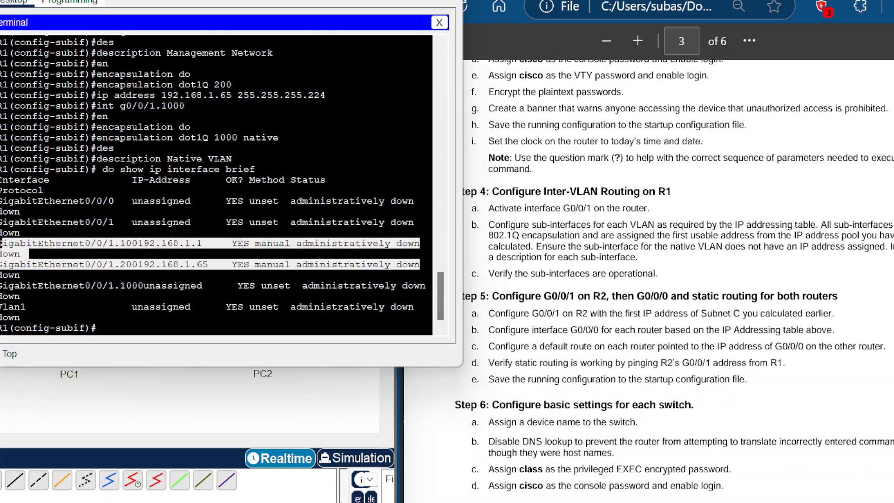
click(226, 308)
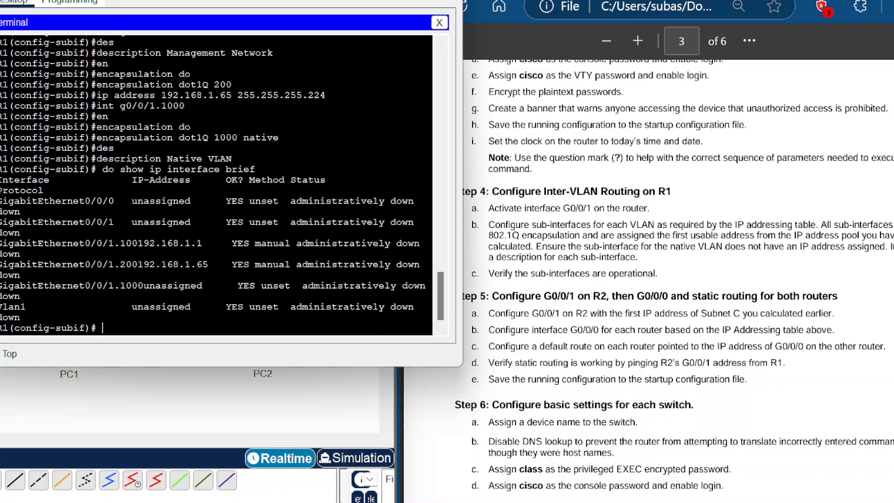
Step: Return to global configuration and enable subinterface G0/0/1.100 with no shutdown
text(exit)
key(Return)
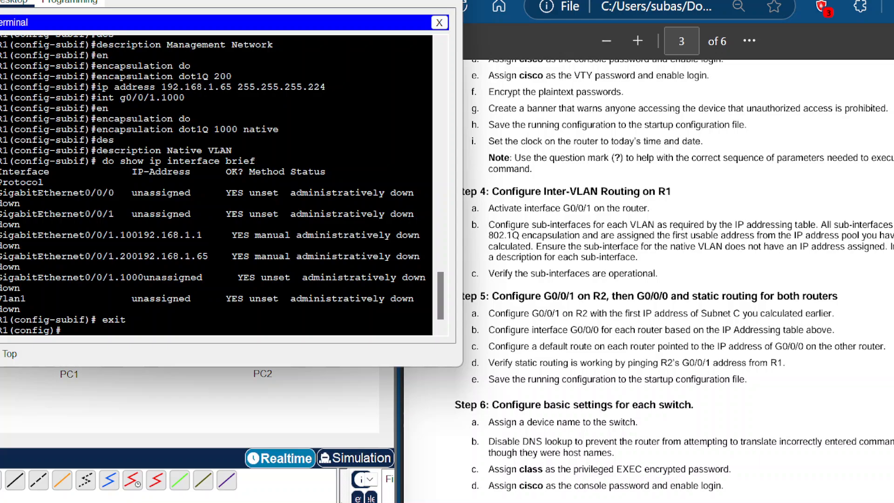
text(int g0/0/1/)
key(BackSpace)
text(.100)
key(Return)
text(n)
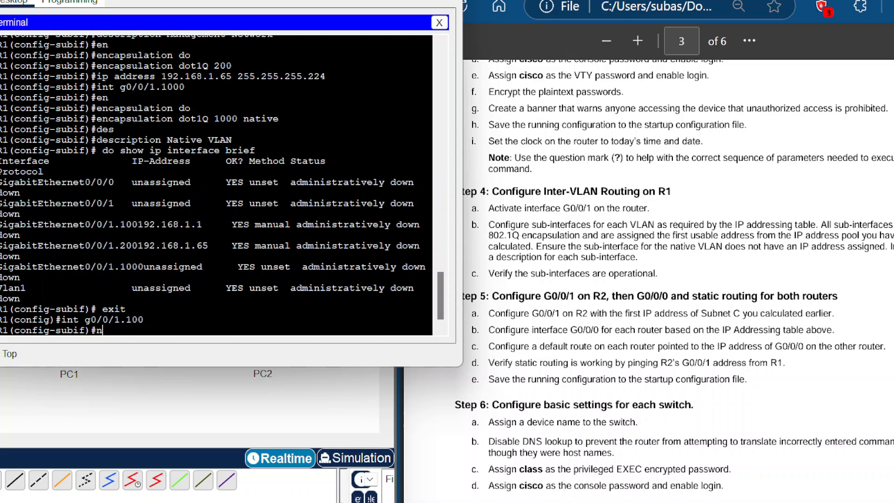
text(o shutdown)
key(Return)
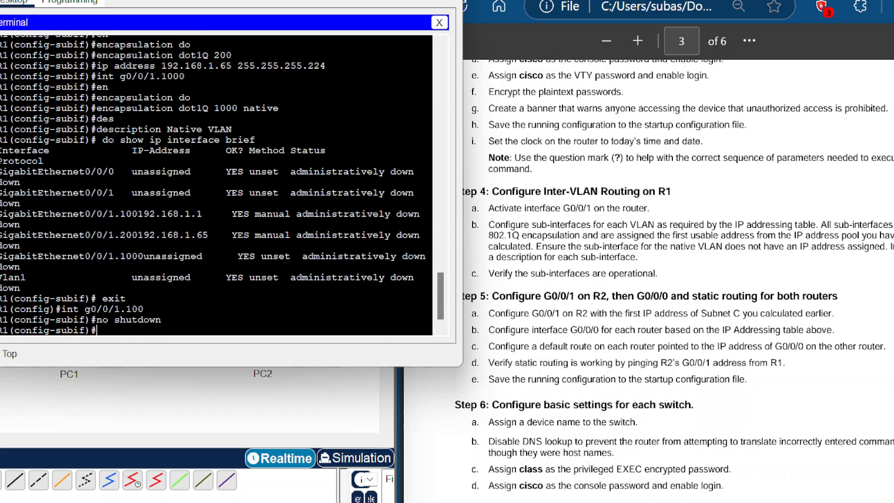
Step: Enter subinterface G0/0/1.200 and enable it with no shutdown
text(exit)
key(Return)
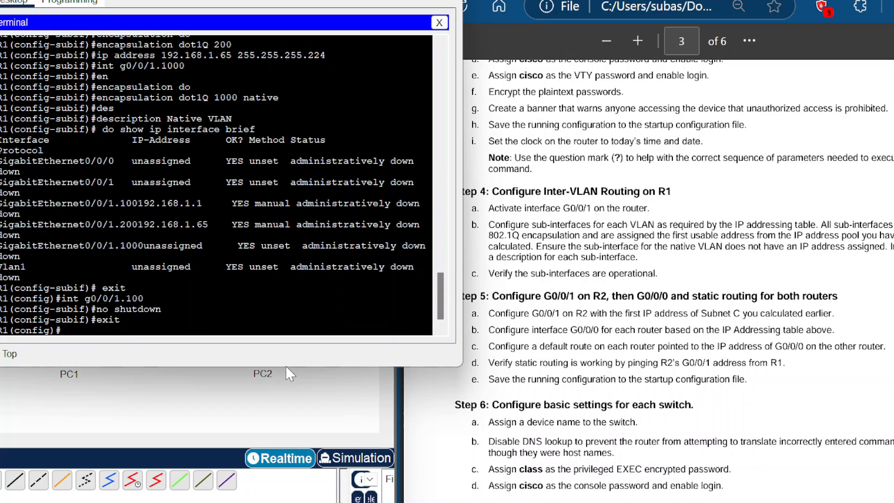
text(int g0/0/1.200)
key(Return)
text(no shut)
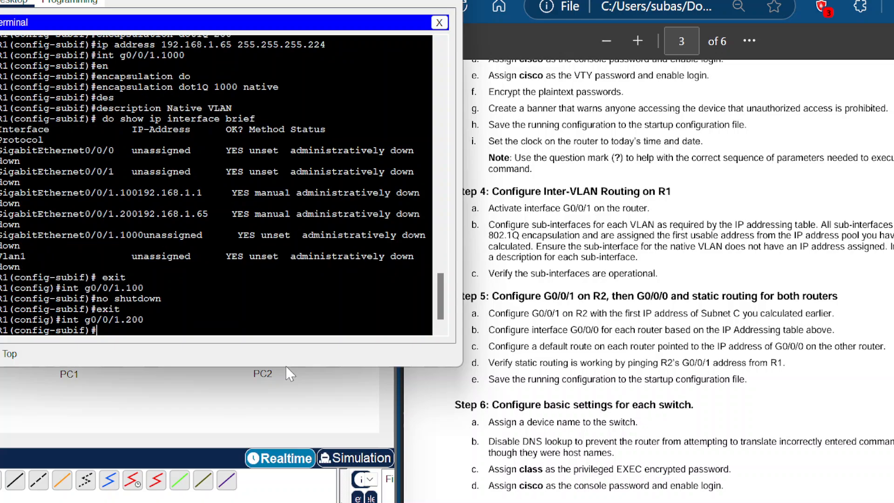
text(dwon)
key(BackSpace)
key(BackSpace)
text(o)
key(BackSpace)
key(BackSpace)
text(own)
key(Return)
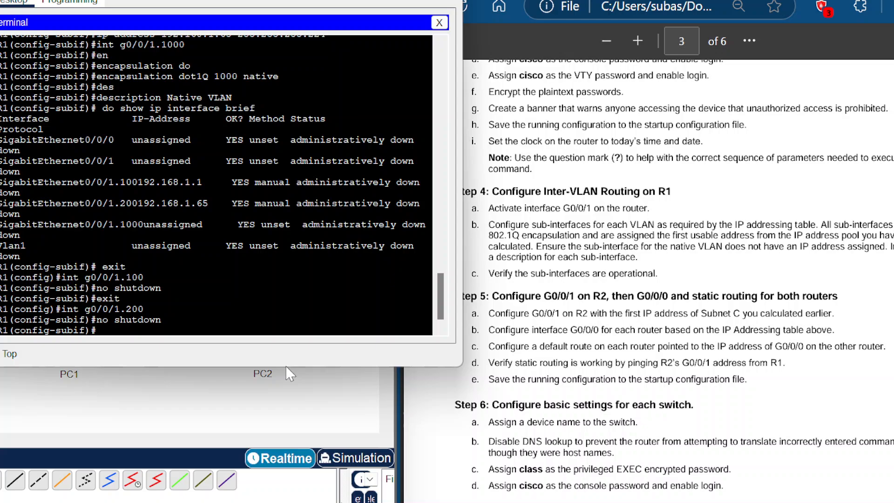
Step: Leave configuration mode and display the brief IP interface summary to check the subinterfaces' status
text(exit)
key(Return)
text(end)
key(Return)
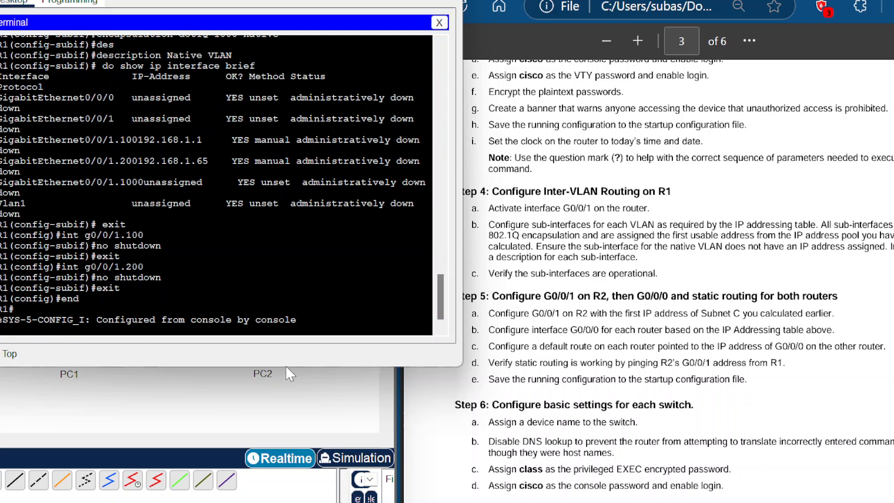
text(show ip int)
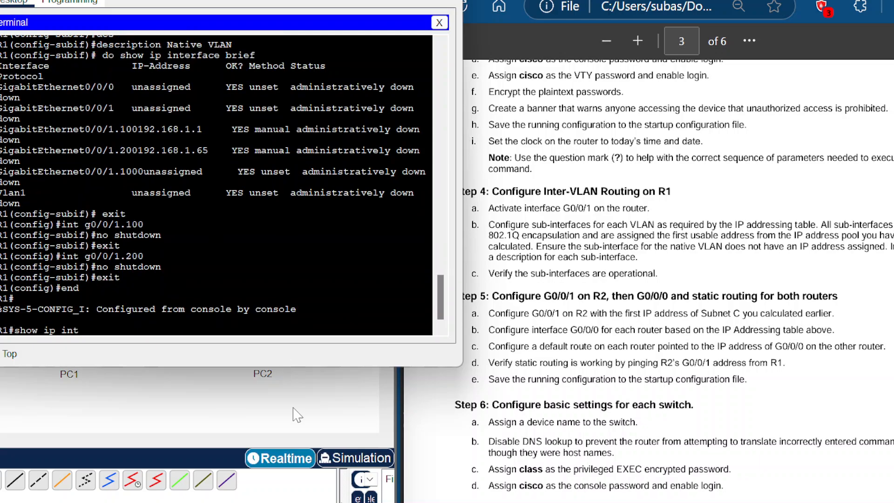
key(Tab)
text(brei)
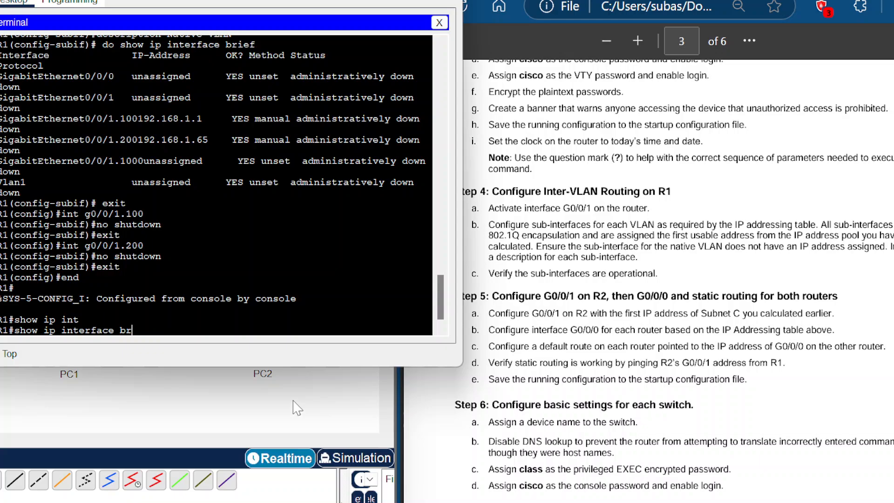
key(BackSpace)
key(BackSpace)
text(ief)
key(Return)
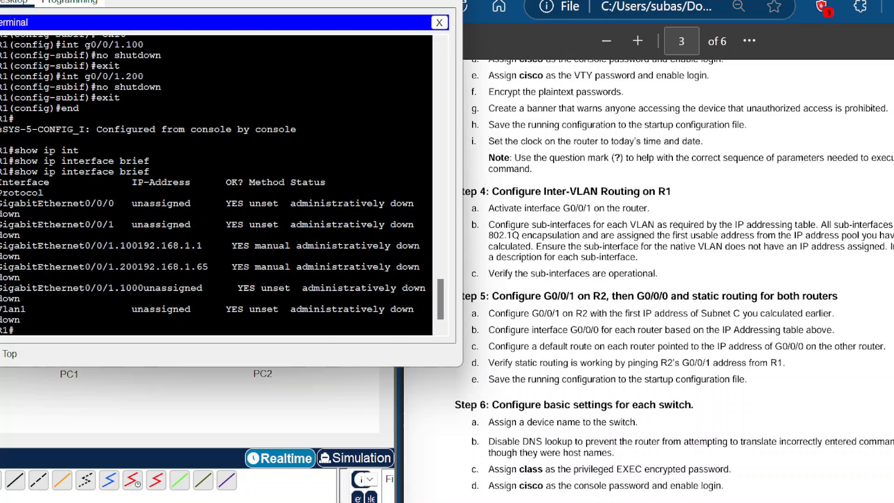
scroll(216, 186, down, 1)
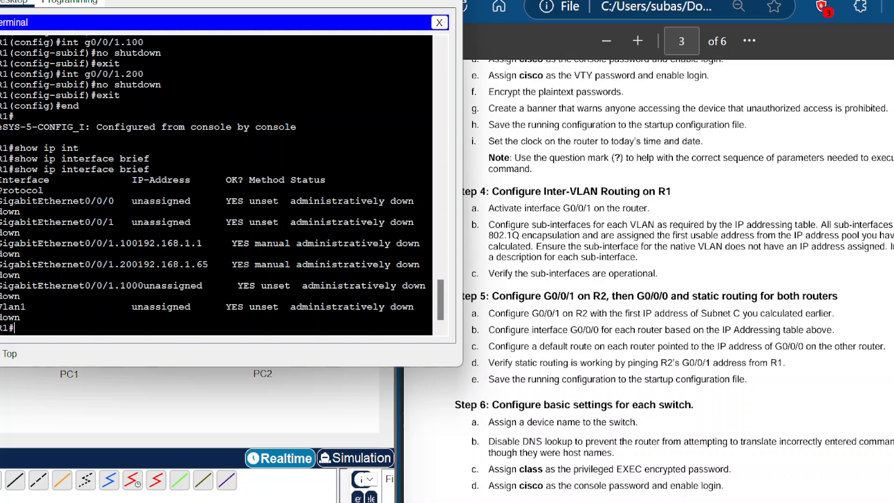
scroll(216, 185, up, 1)
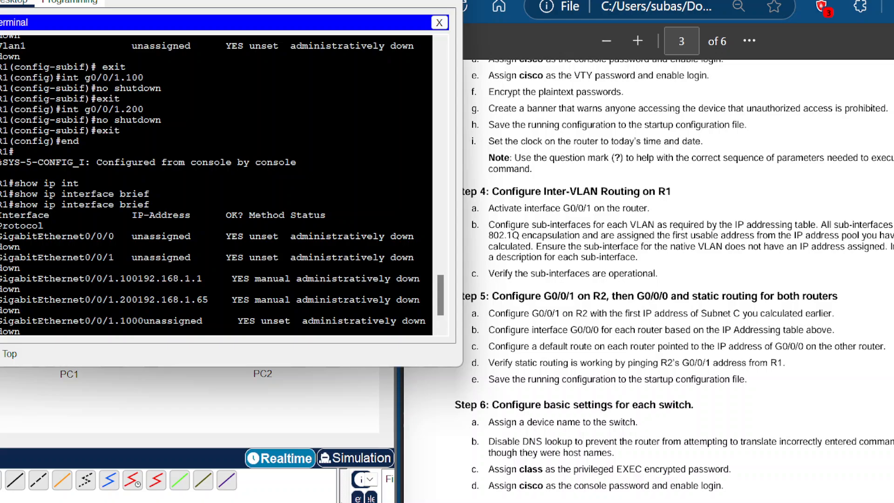
drag(213, 201, 415, 201)
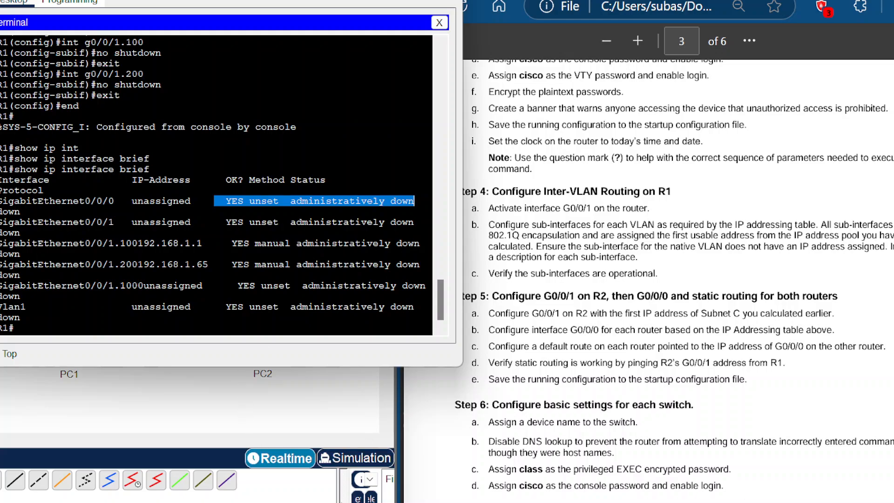
drag(28, 232, 396, 264)
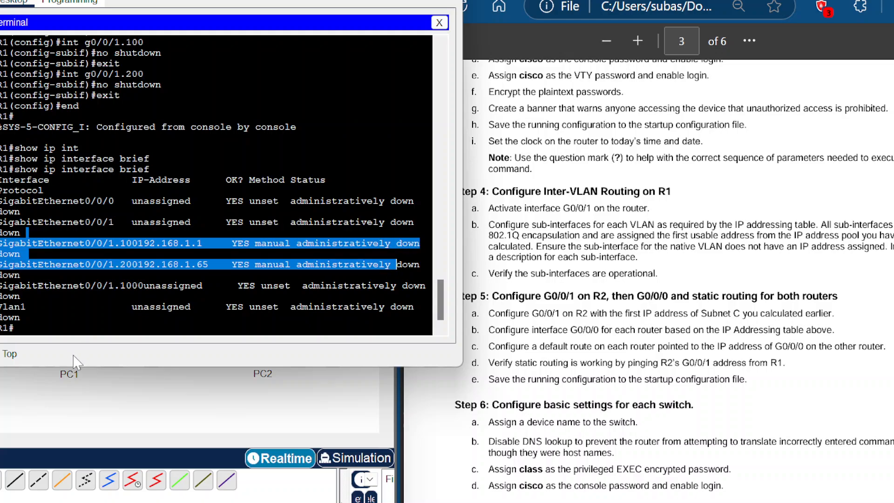
click(69, 326)
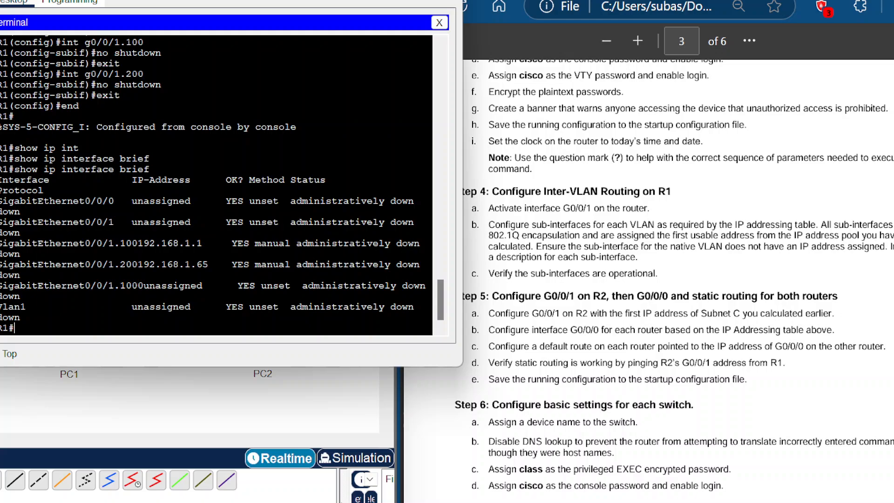
Step: Enter global configuration mode and select the physical interface G0/0/1
text(config term)
key(Return)
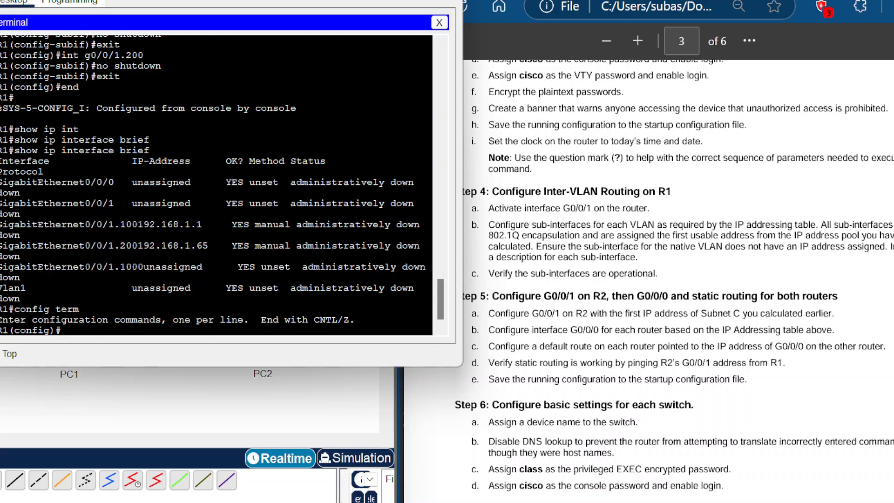
text(inter)
key(Tab)
text(g)
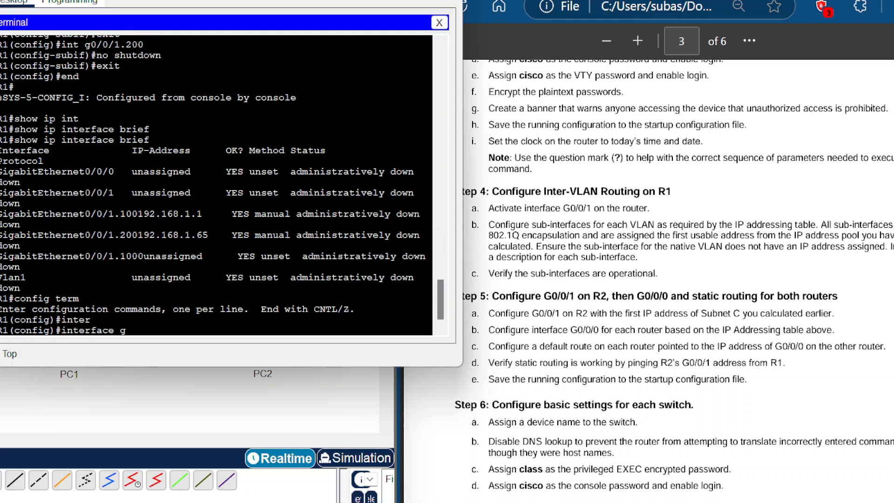
text(0/0/1)
key(Return)
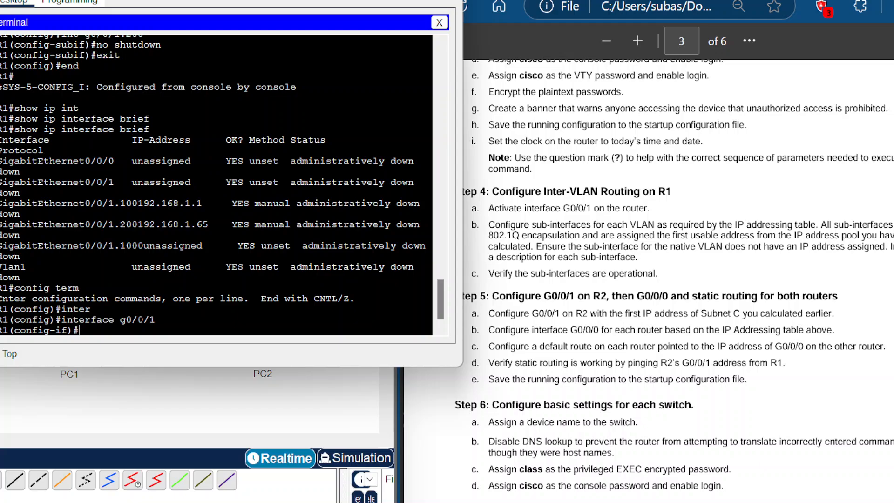
Step: Enable interface G0/0/1 with no shutdown, then leave configuration mode
text(no shutdown)
key(Return)
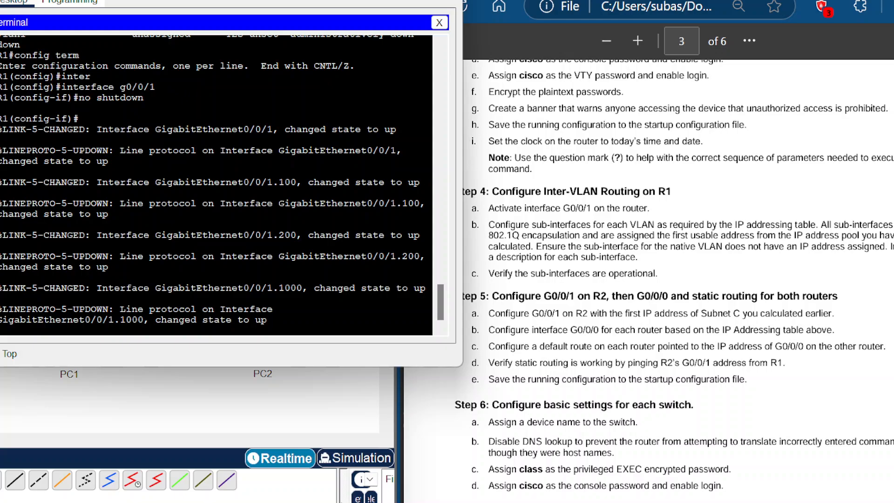
key(Return)
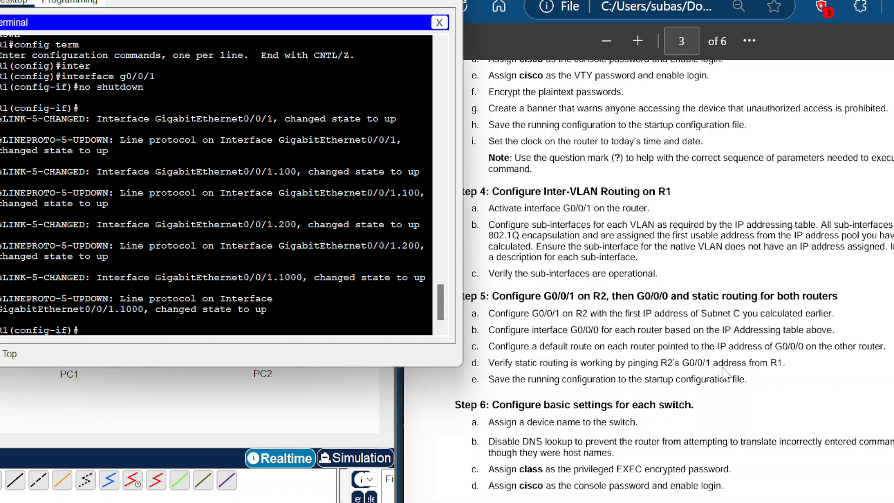
text(end)
key(Return)
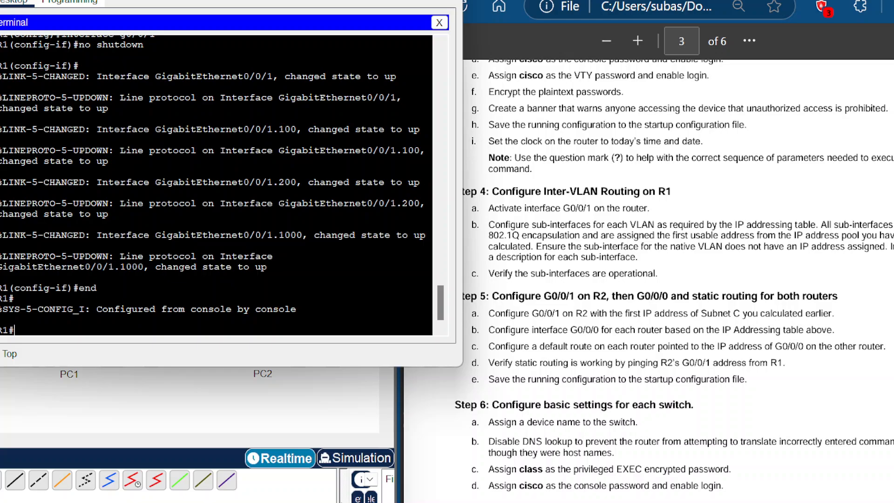
Step: Display the brief IP interface summary and examine the subinterfaces' status
text(show ip in)
key(Tab)
text(t)
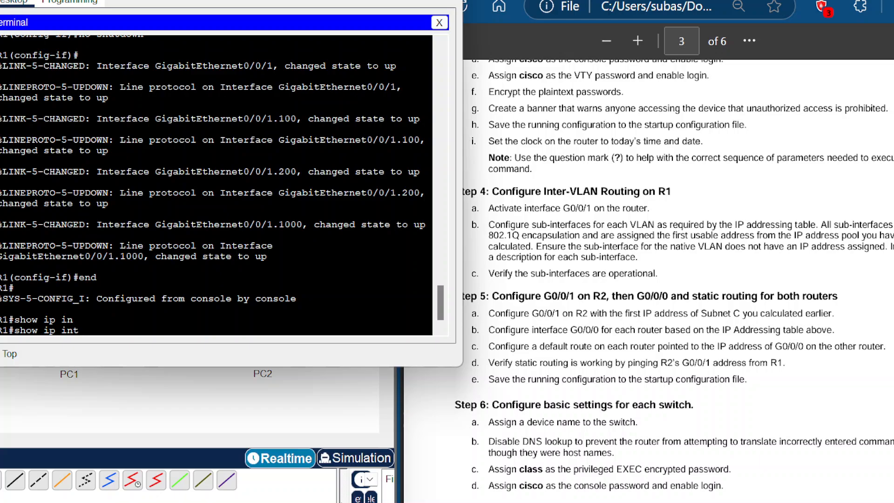
text( brief)
key(Return)
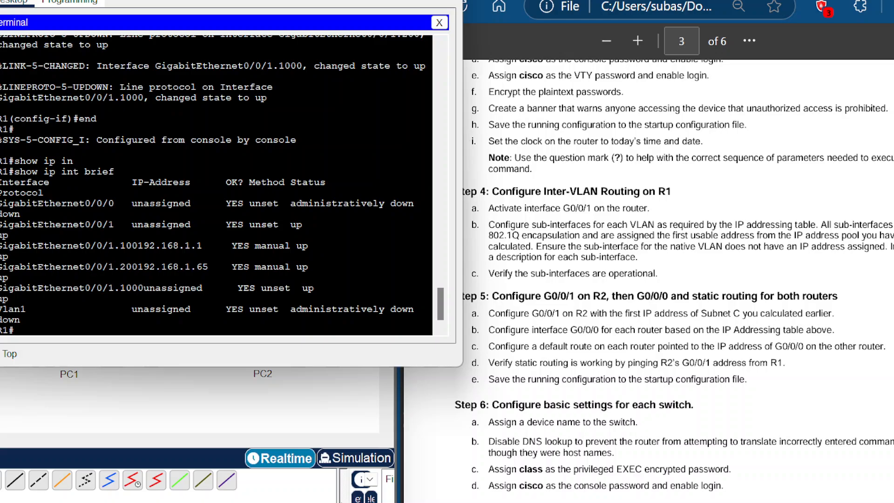
drag(425, 287, 178, 287)
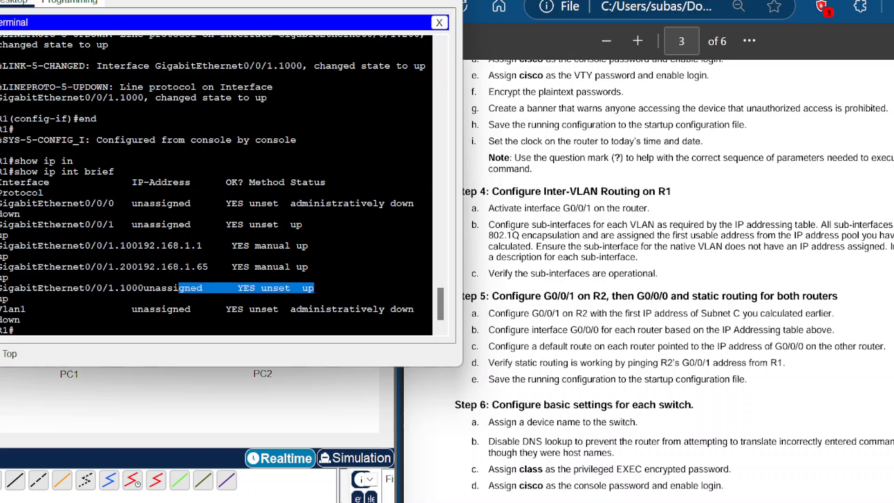
click(14, 256)
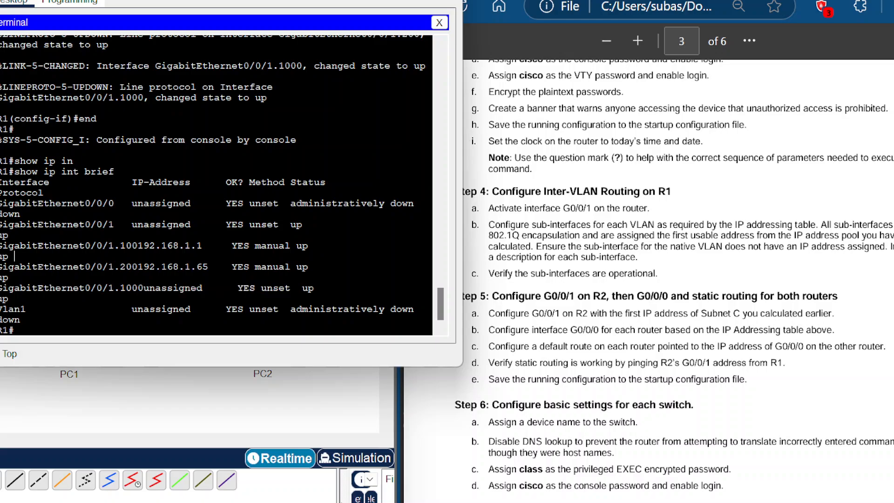
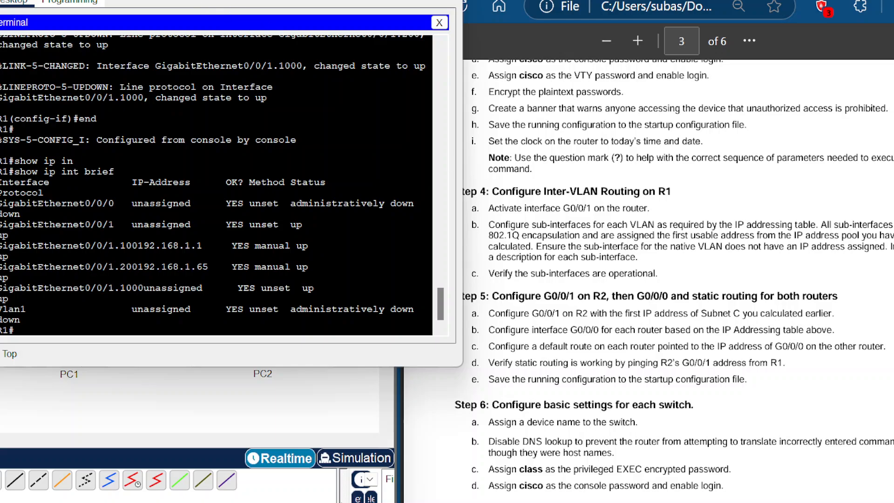
Step: Read the Step 5 instructions on configuring G0/0/1 on R2 with Subnet C's first address
drag(140, 1, 145, 0)
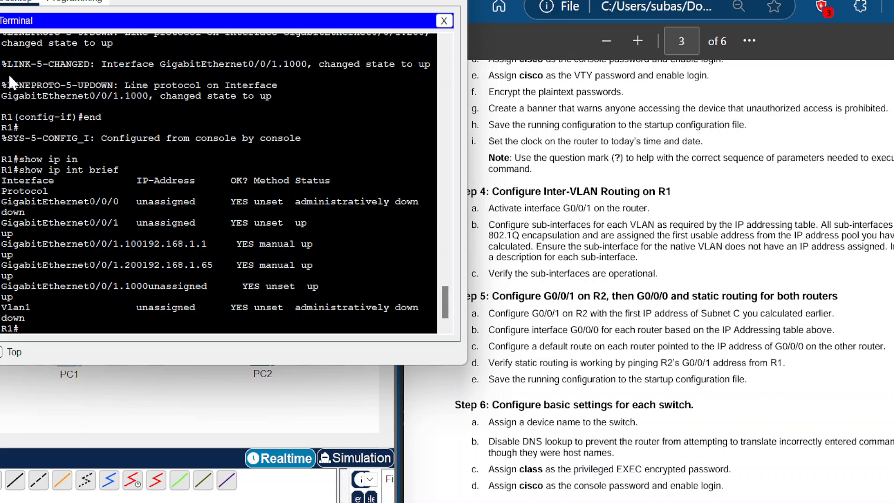
mouse_move(0, 86)
mouse_down()
mouse_move(17, 85)
mouse_move(4, 89)
mouse_up()
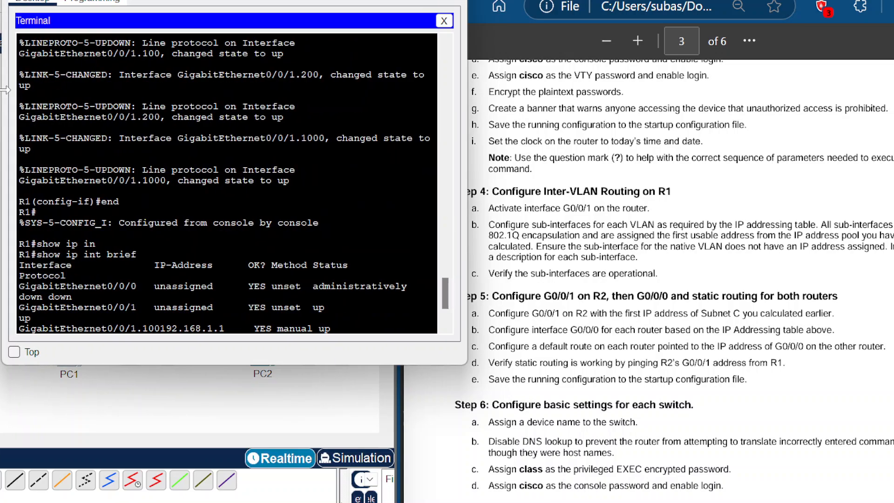
scroll(58, 263, down, 3)
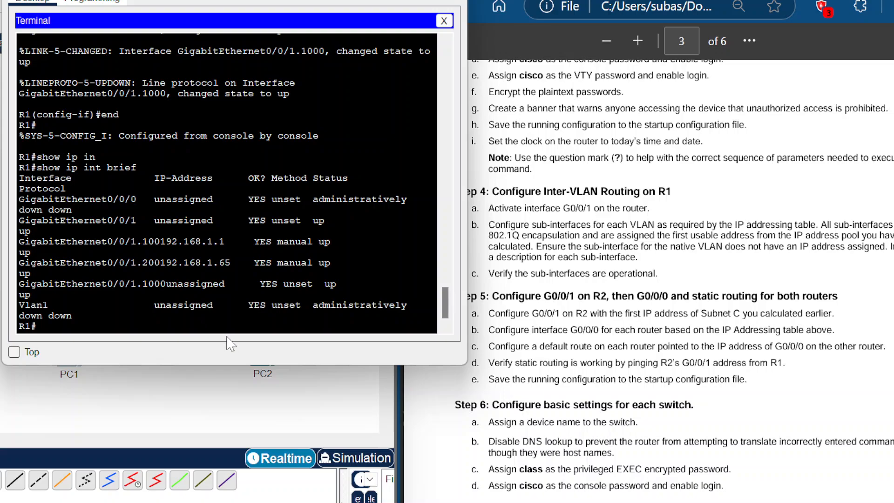
key(Return)
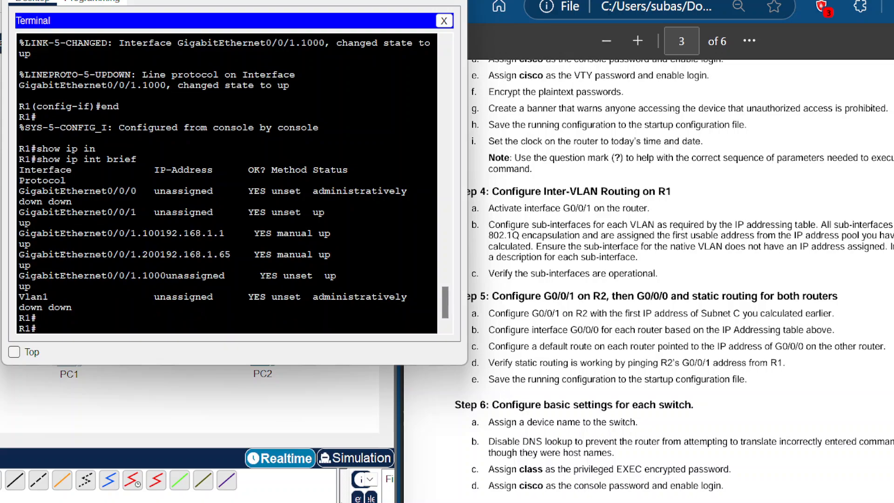
click(765, 189)
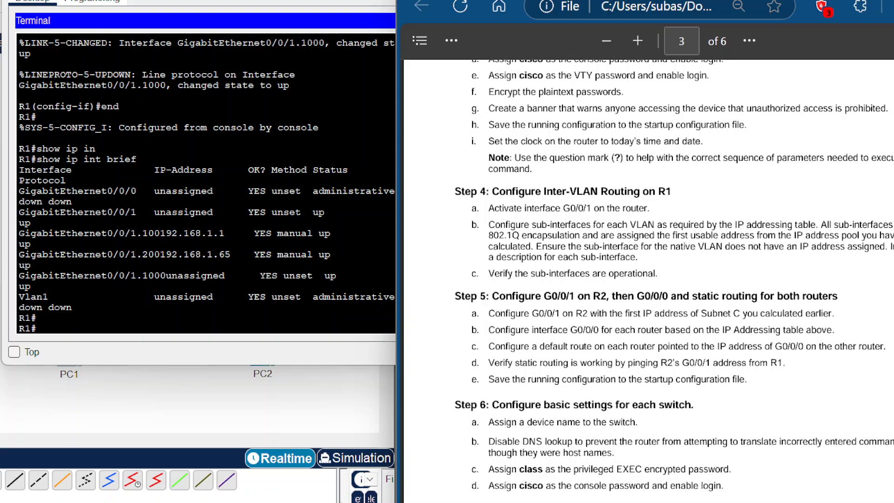
drag(838, 313, 712, 313)
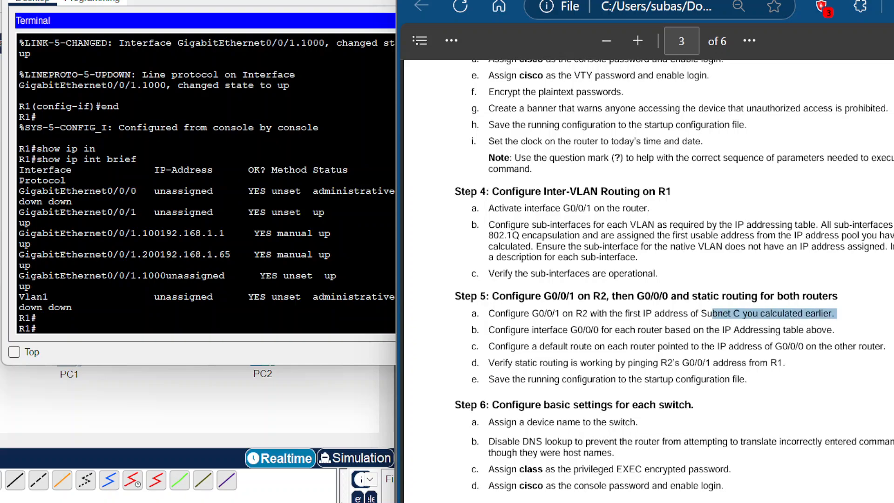
click(311, 366)
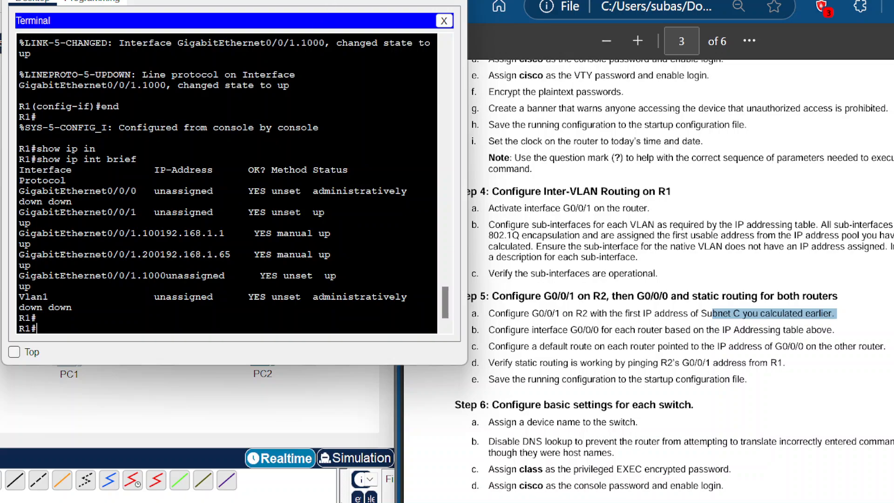
Step: Open Router2's command line and enter privileged EXEC mode and global configuration mode
click(193, 2)
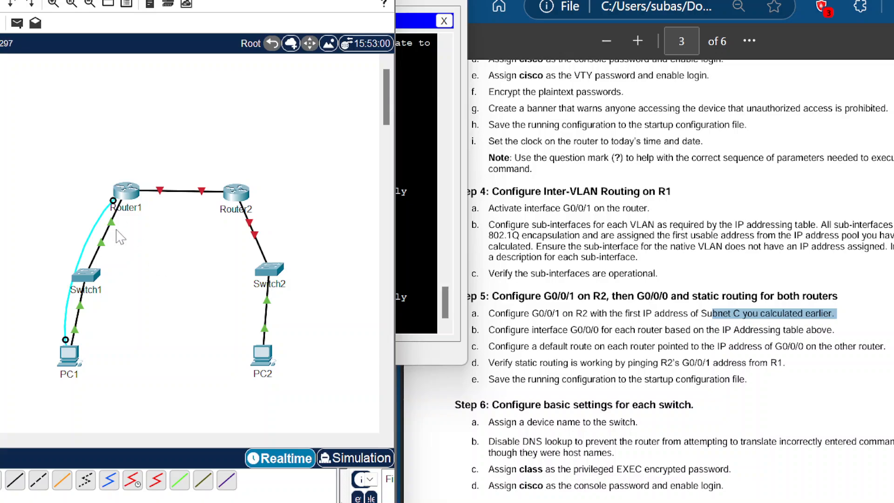
click(236, 193)
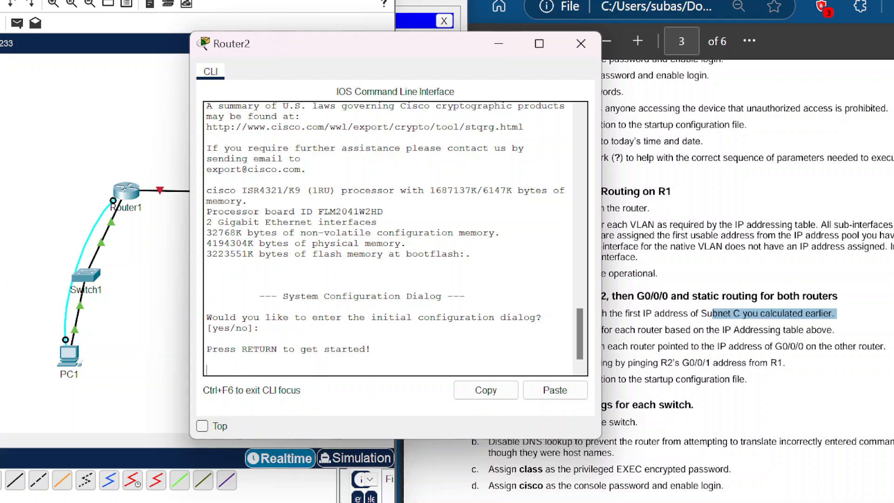
key(Return)
text(er>e)
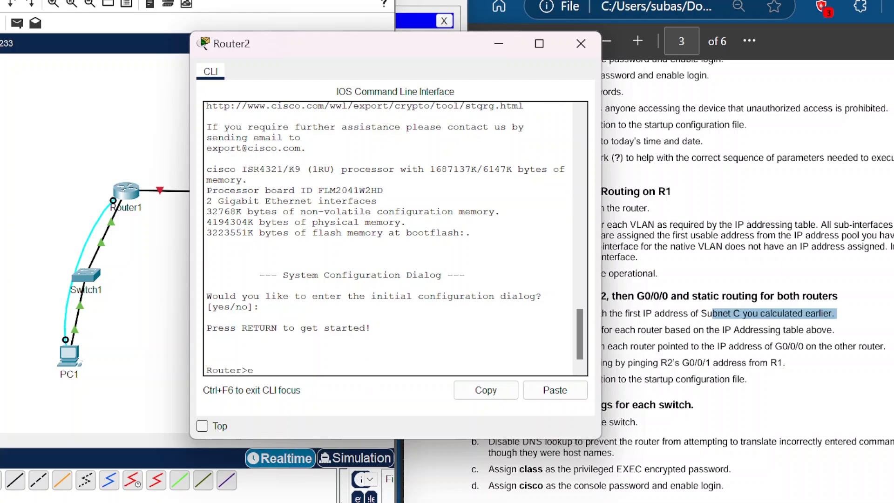
text(nable)
key(Return)
text(config t)
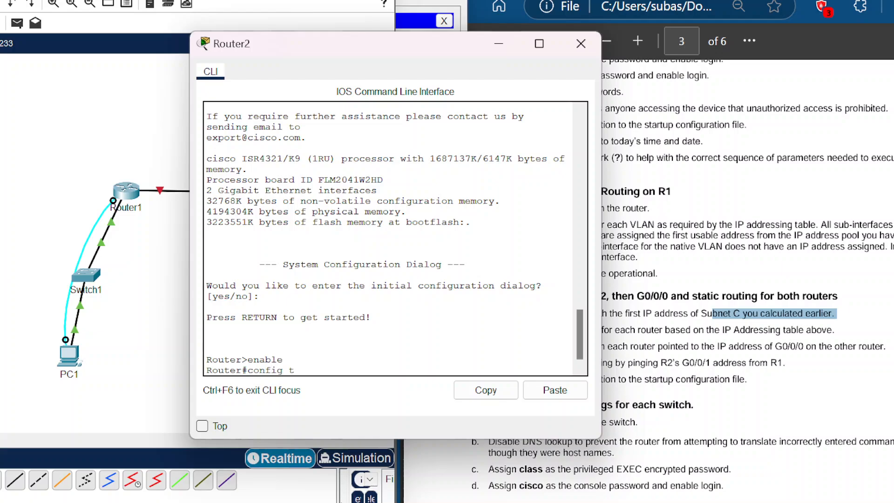
text(erm)
key(Return)
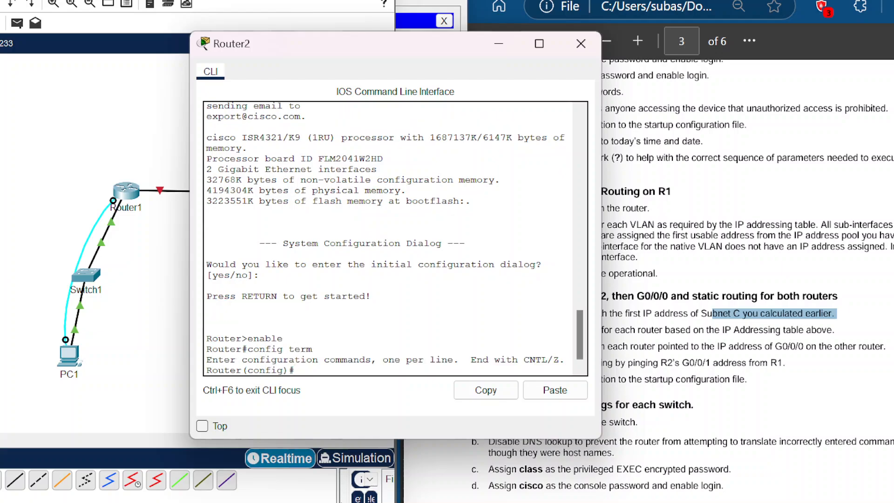
Step: On Router2, select interface G0/0/1 and assign IP address 192.168.1.97 with mask 255.255.255.240
drag(373, 54, 242, 7)
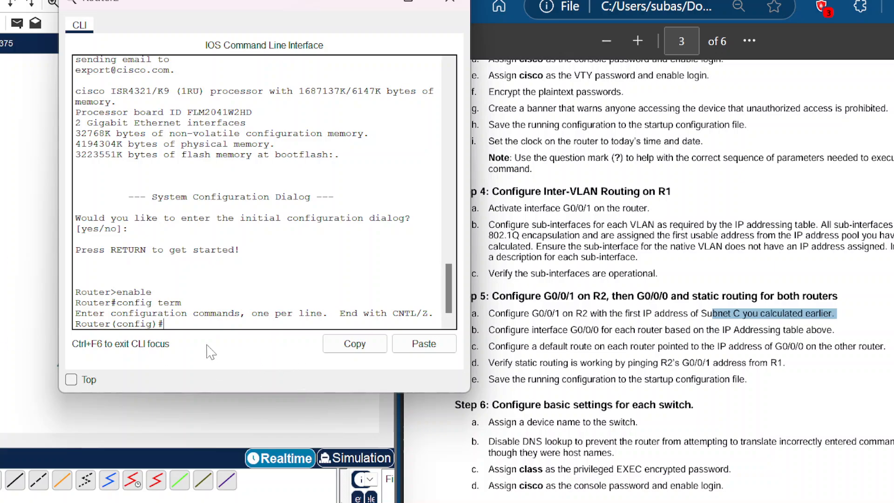
text(interface)
text( g0.)
text(/0/)
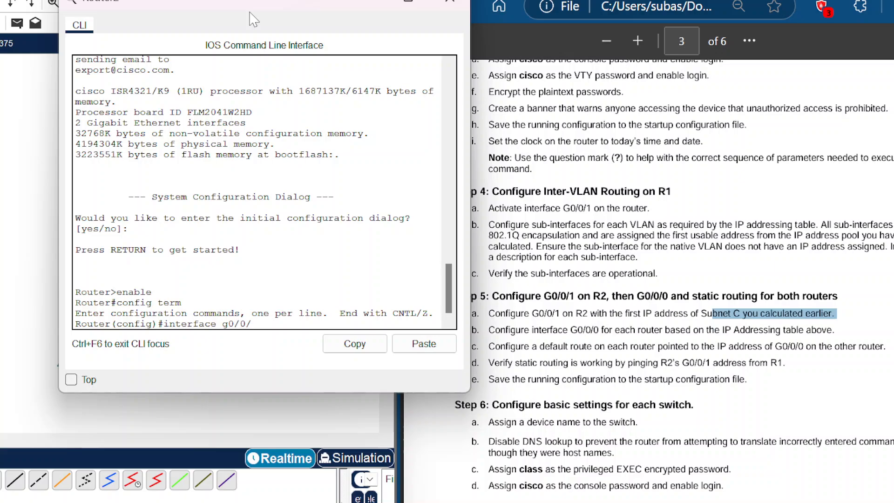
text(1)
key(Return)
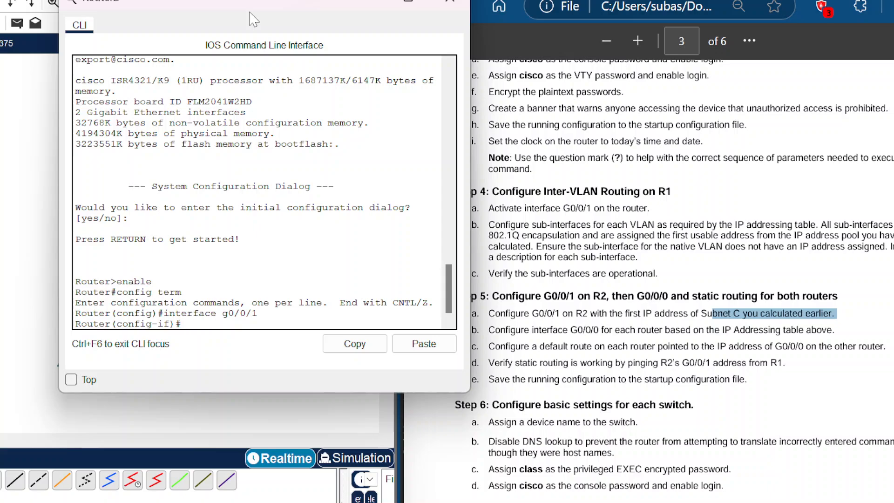
text(p)
key(BackSpace)
text(ip add)
key(Tab)
text(192.1)
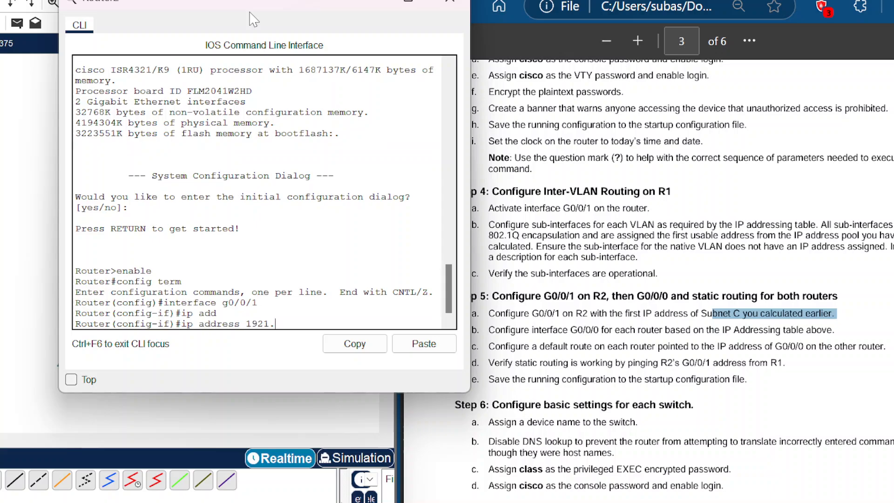
key(BackSpace)
key(BackSpace)
text(.168.1.97 255.255.255)
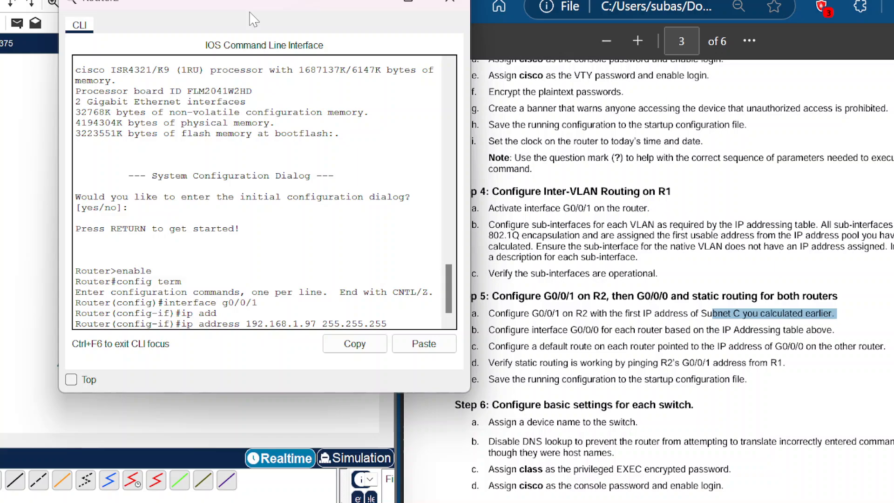
text(.240)
key(Return)
Step: Enable Router2's G0/0/1 with no shutdown and exit interface configuration
text(no shutdown)
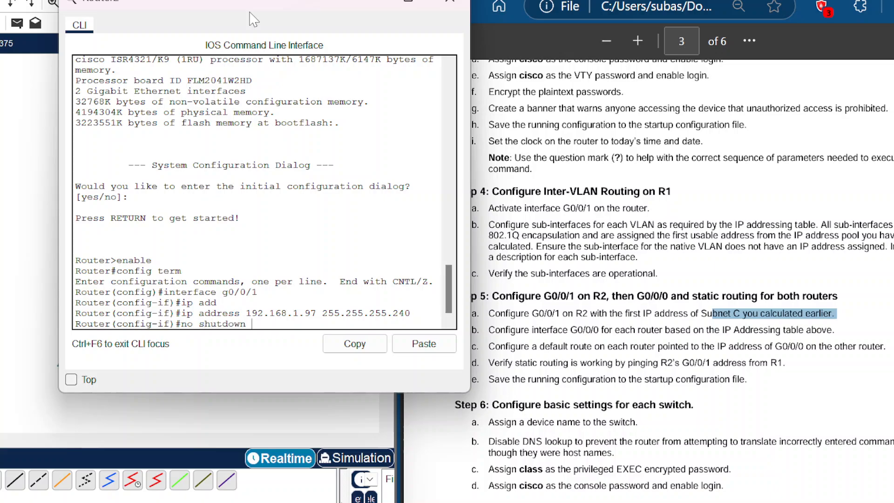
key(Return)
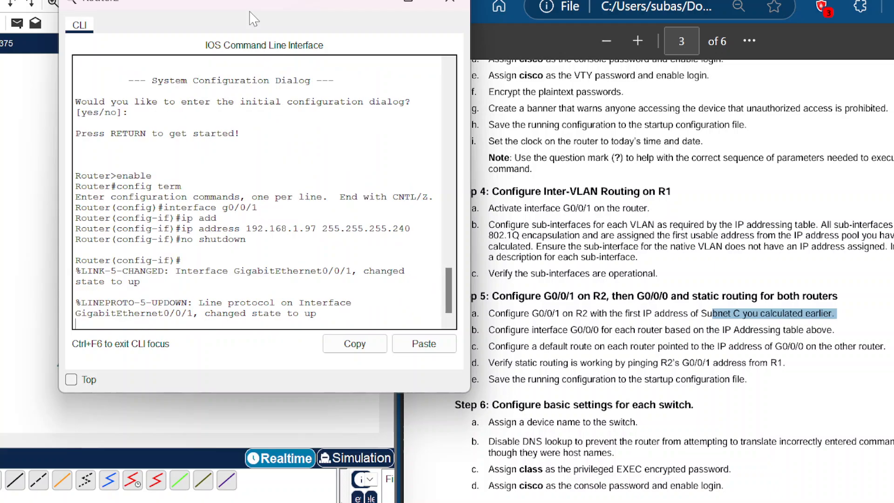
text(exit)
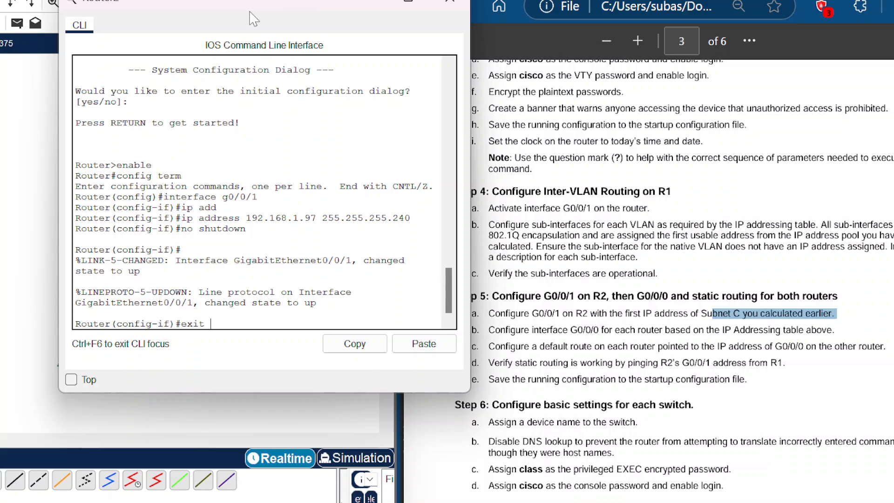
key(Return)
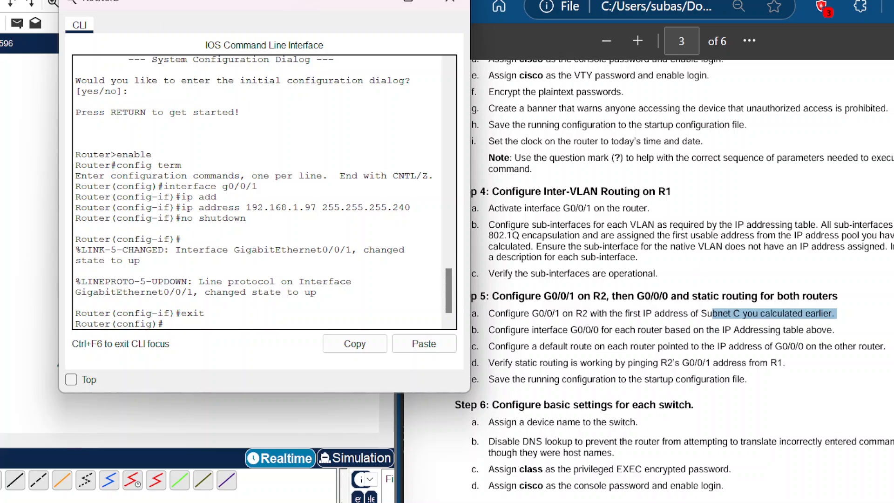
Step: Return to R1's terminal and enter global configuration mode
click(13, 256)
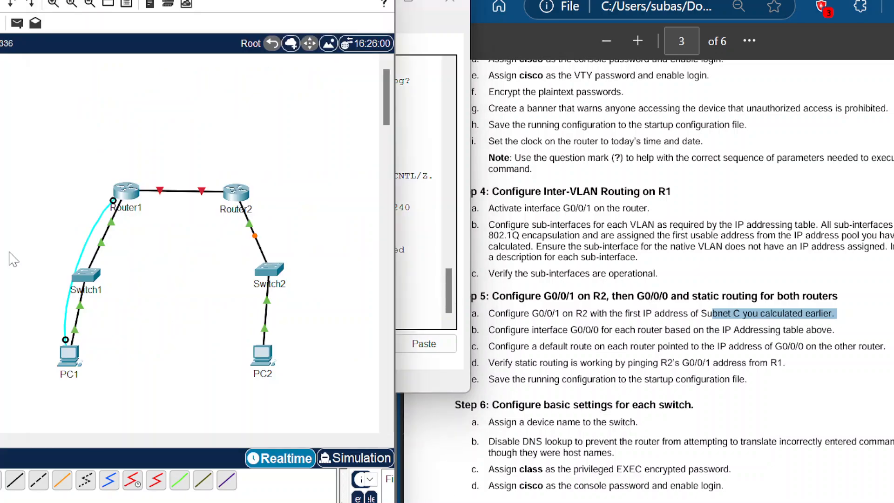
click(68, 357)
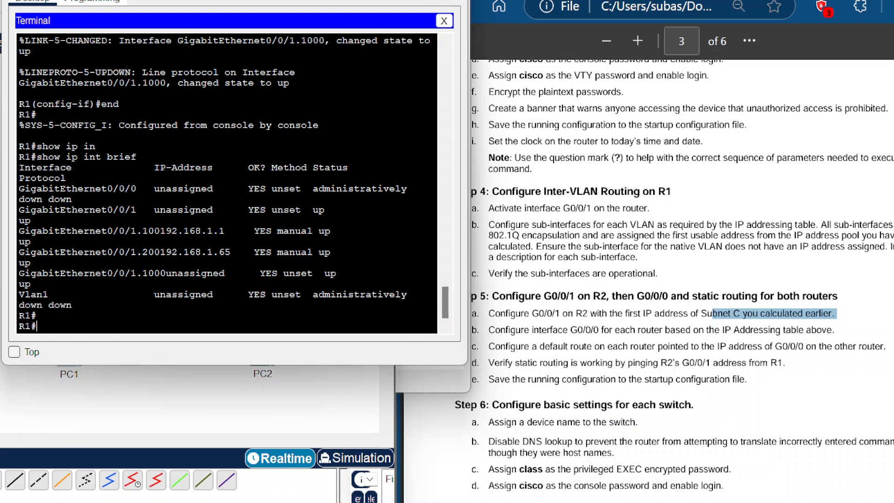
text(config tmer)
key(BackSpace)
key(BackSpace)
key(BackSpace)
text(erm)
key(Return)
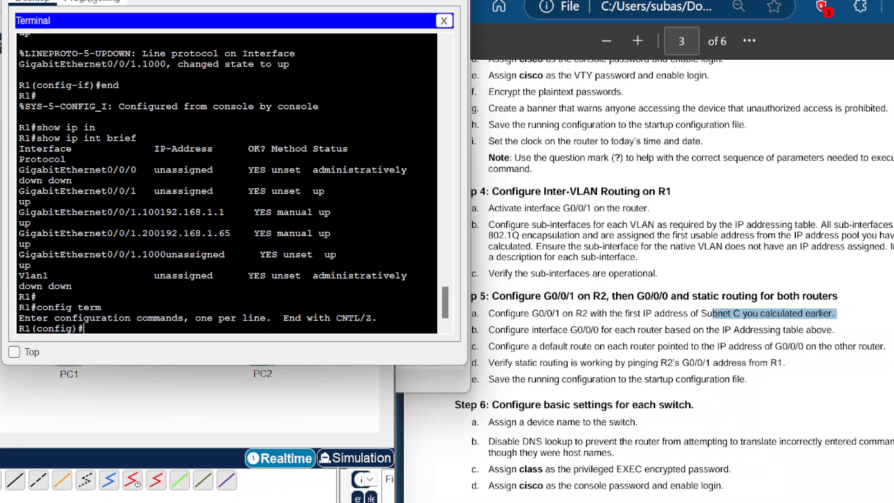
Step: On R1, select interface G0/0/0 and assign IP address 10.0.0.1 with mask 255.255.255.252
text(interface g0/0/0)
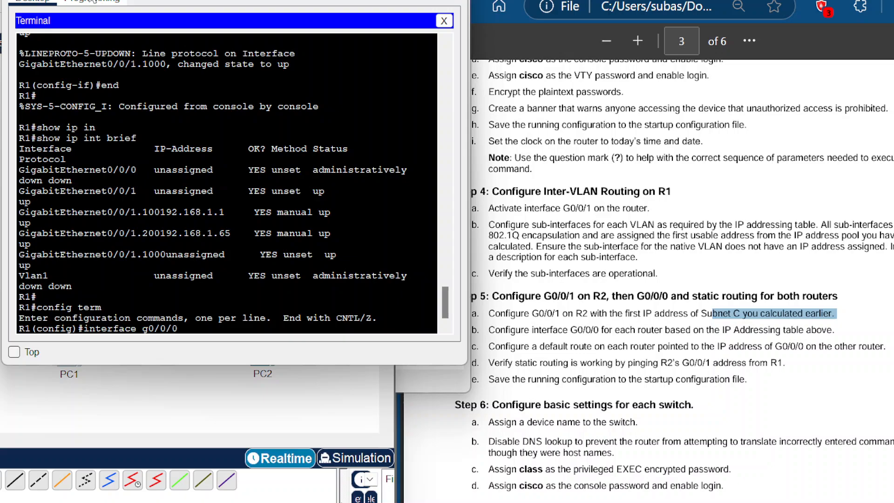
key(Return)
text(ip add)
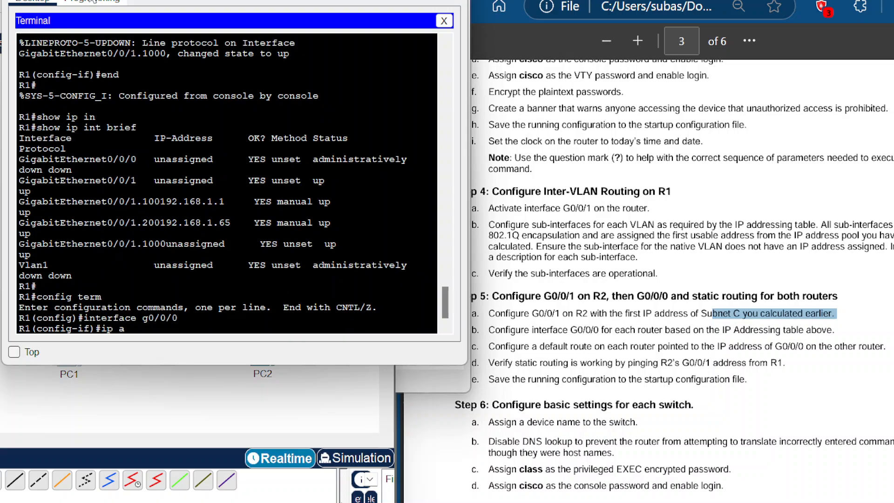
key(Tab)
text(10)
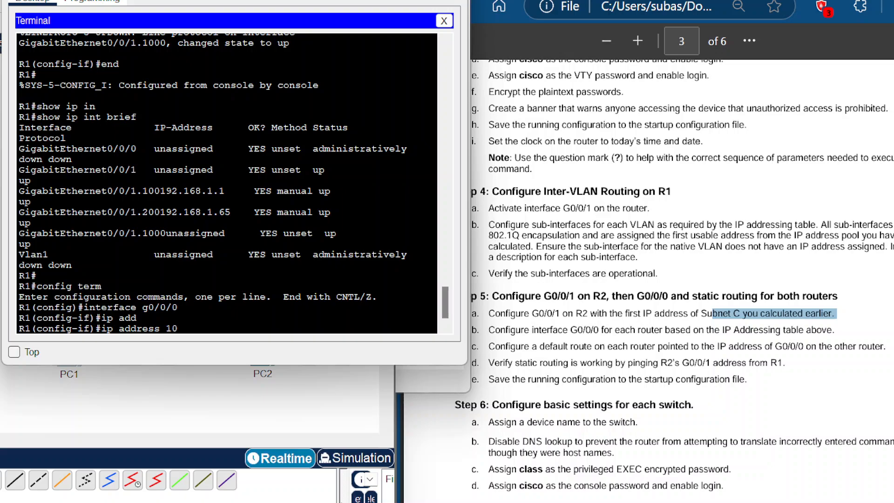
text(.0.0.1 255.255.255.252)
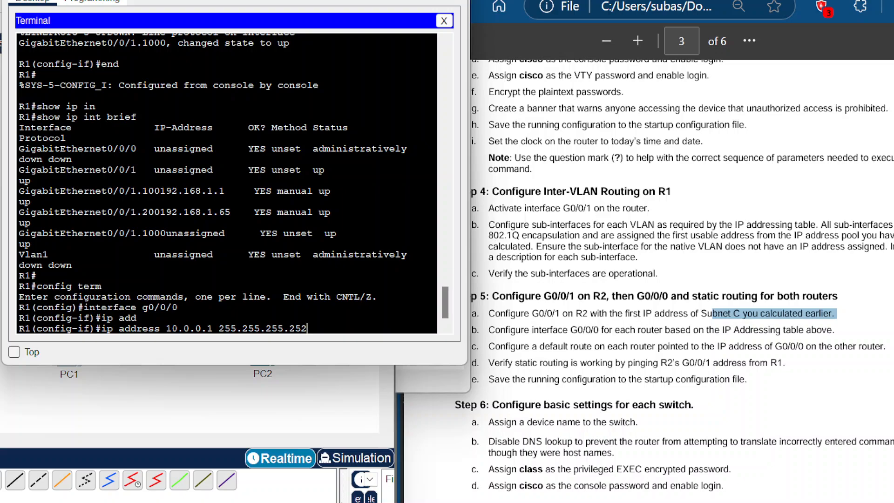
key(Return)
Step: Enable R1's G0/0/0 with no shutdown
text(no shutdwon)
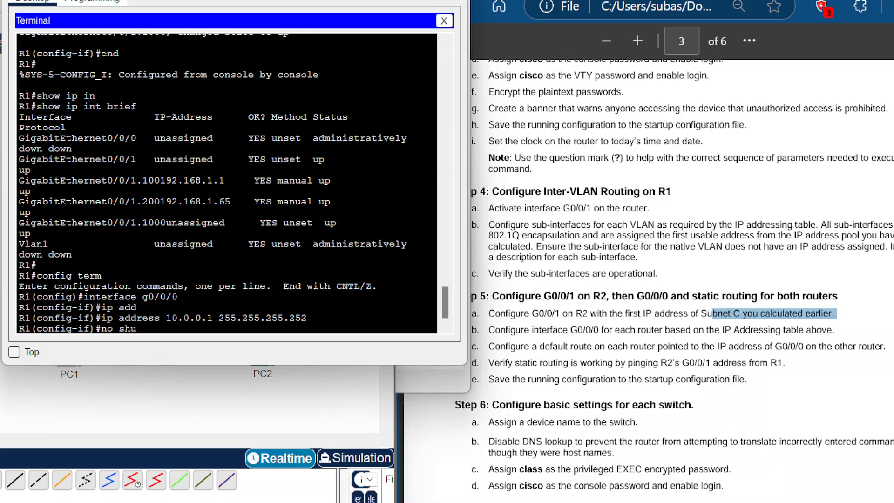
key(BackSpace)
key(BackSpace)
key(BackSpace)
text(own)
key(Return)
key(Return)
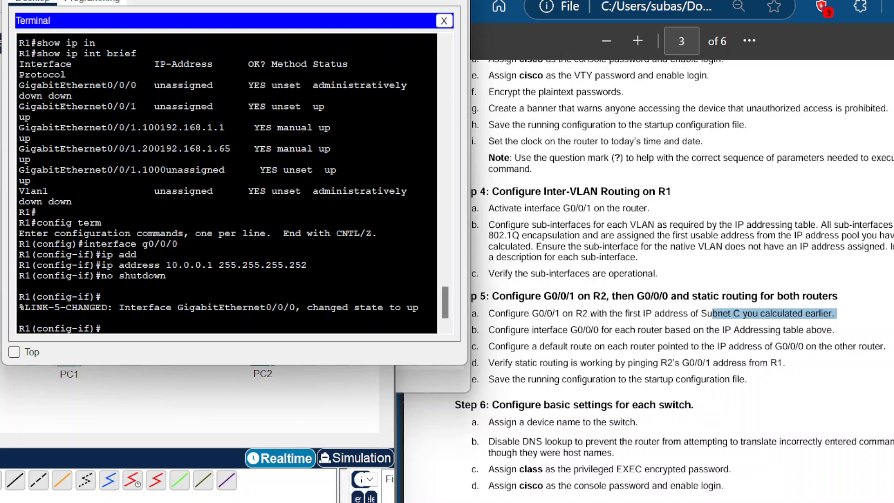
Step: Switch to Router2, select interface G0/0/0 and assign IP address 10.0.0.2 with mask 255.255.255.252
click(1, 310)
click(239, 194)
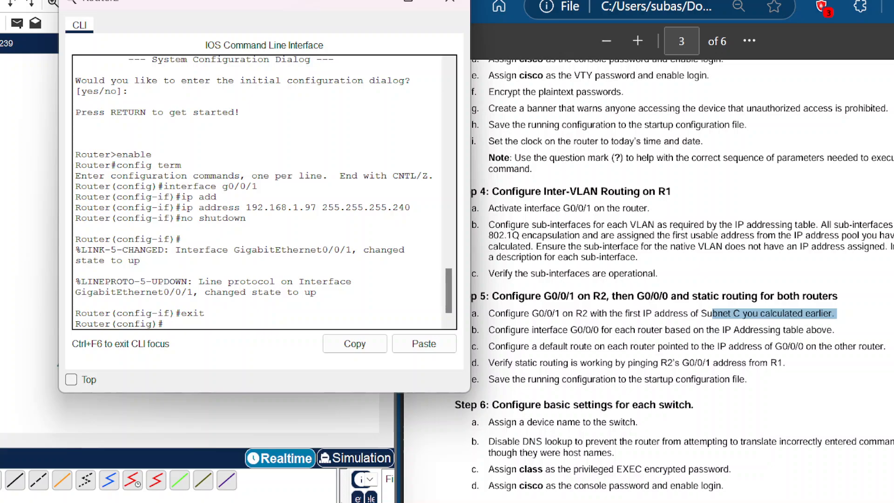
text(interface g0/0/0)
key(Return)
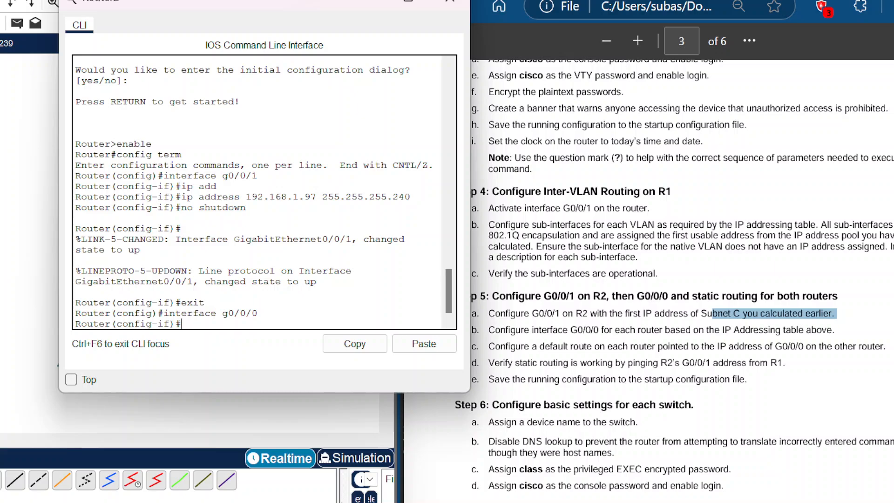
text(ip ad)
key(Tab)
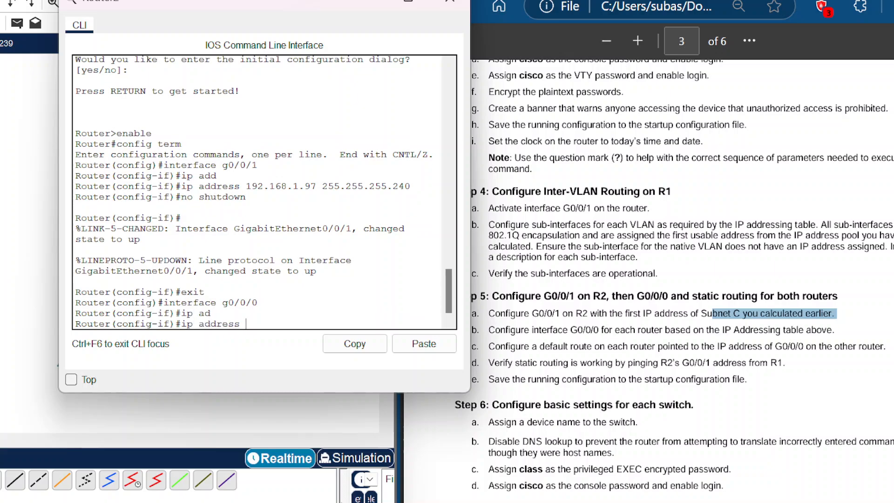
text(10.0.0.2 255.255.255.252)
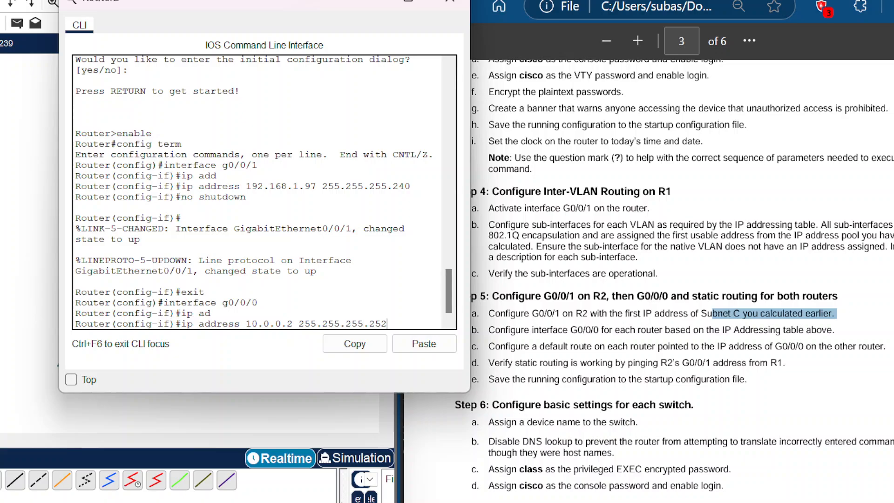
key(Return)
Step: Enable Router2's G0/0/0 interface with no shutdown
text(no)
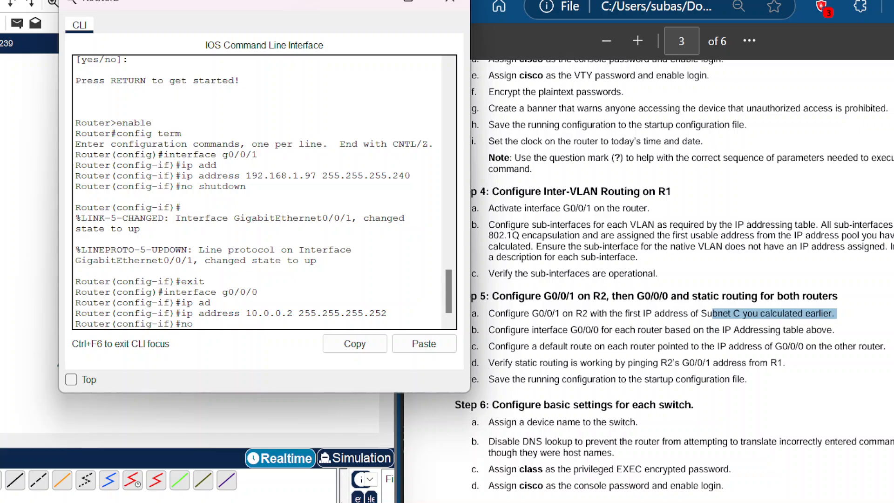
text( shutdown)
key(Return)
key(Return)
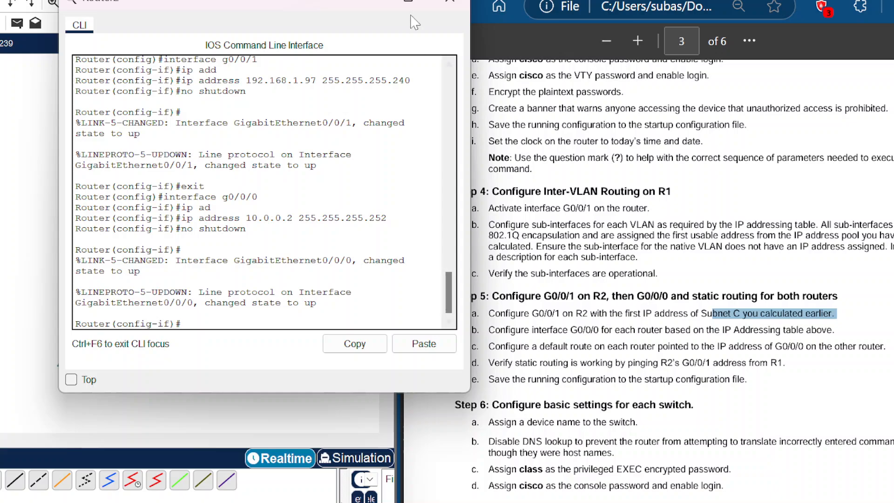
Step: On Router2, leave interface mode and add a default route 0.0.0.0 0.0.0.0 via next hop 10.0.0.1
drag(332, 14, 316, 5)
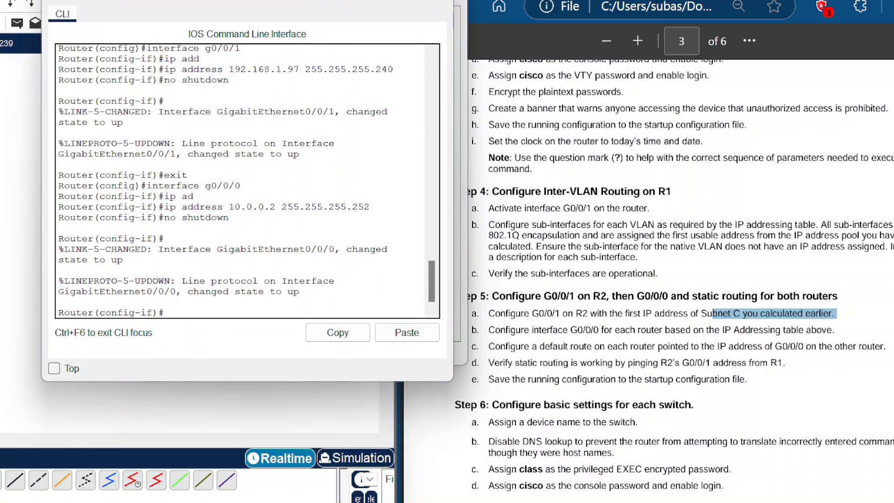
scroll(680, 279, down, 2)
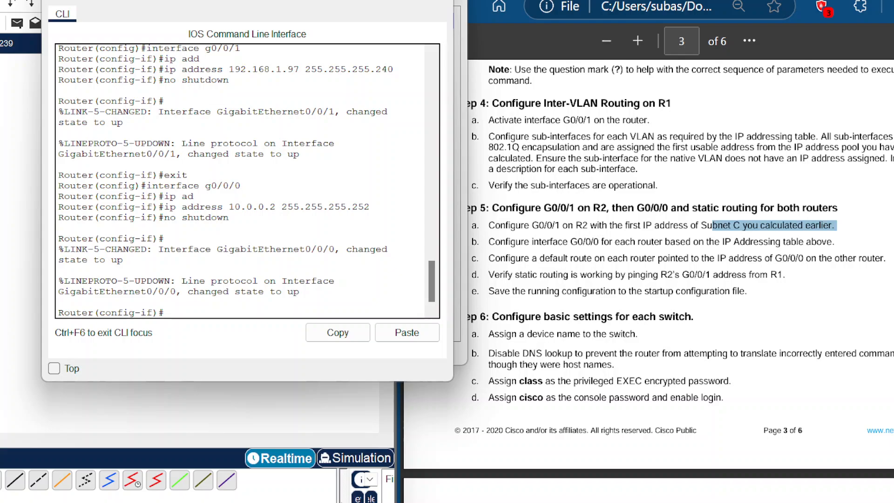
scroll(240, 181, down, 1)
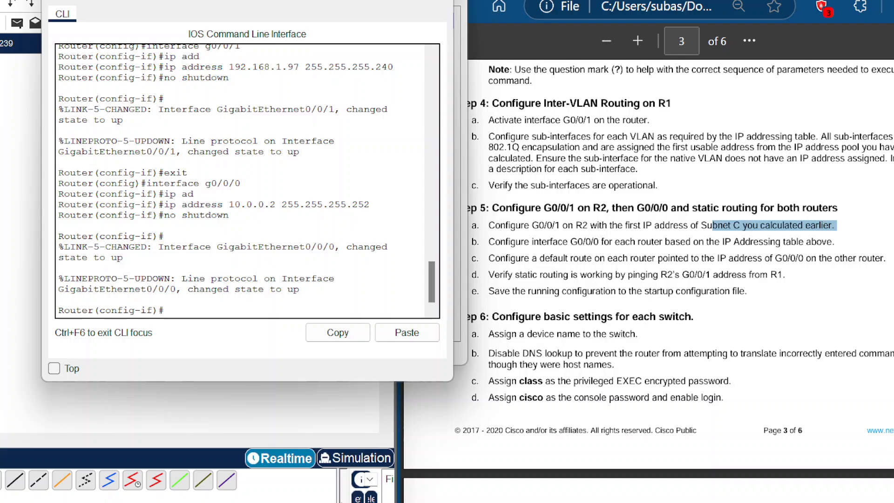
text(exit)
key(Return)
text(ip r)
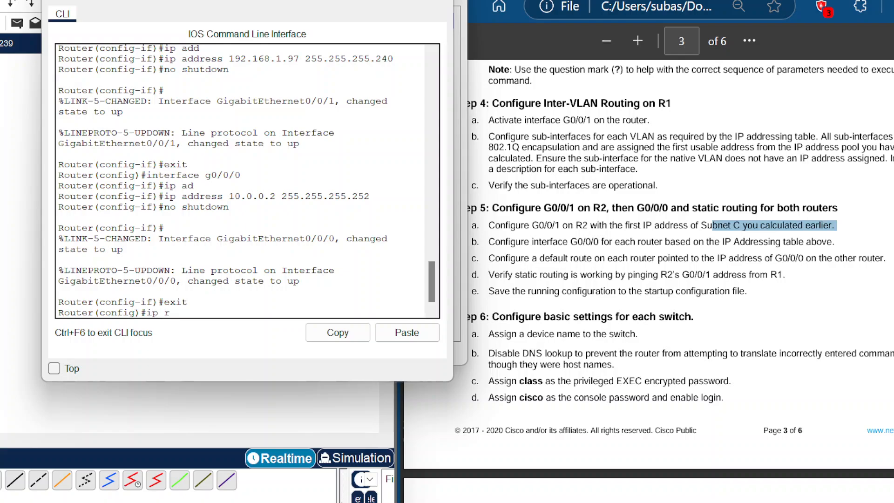
text(oute )
text(0)
text(.0.0.)
text(0 0.0.0.)
text(-)
text(0)
text( 1)
text(0)
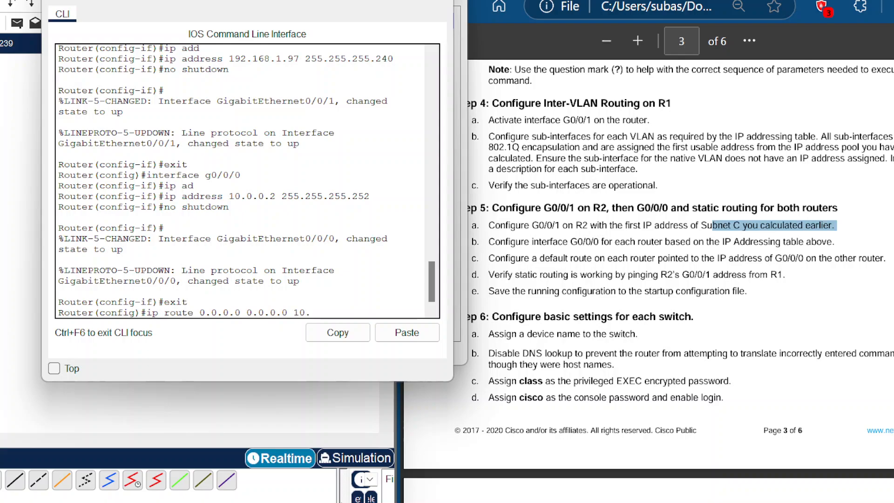
text(.0.1)
key(Return)
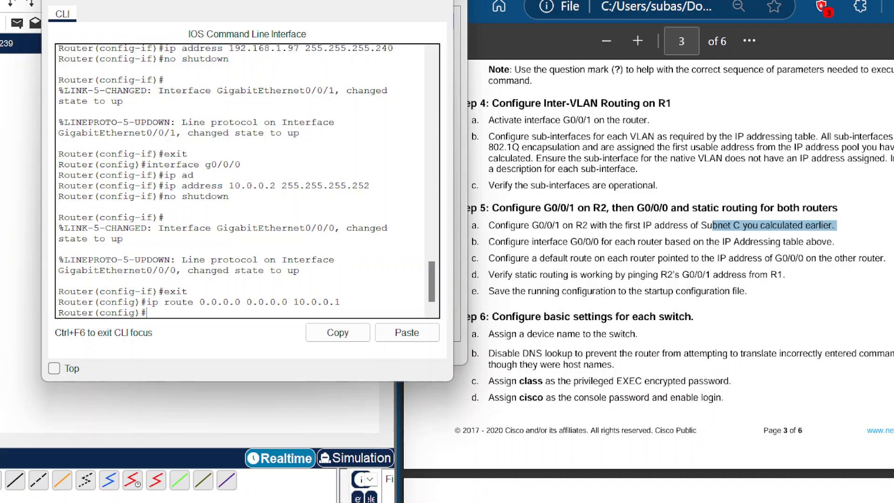
Step: Switch to R1's terminal, leave interface mode and add a default route 0.0.0.0 0.0.0.0 via next hop 10.0.0.2
click(25, 190)
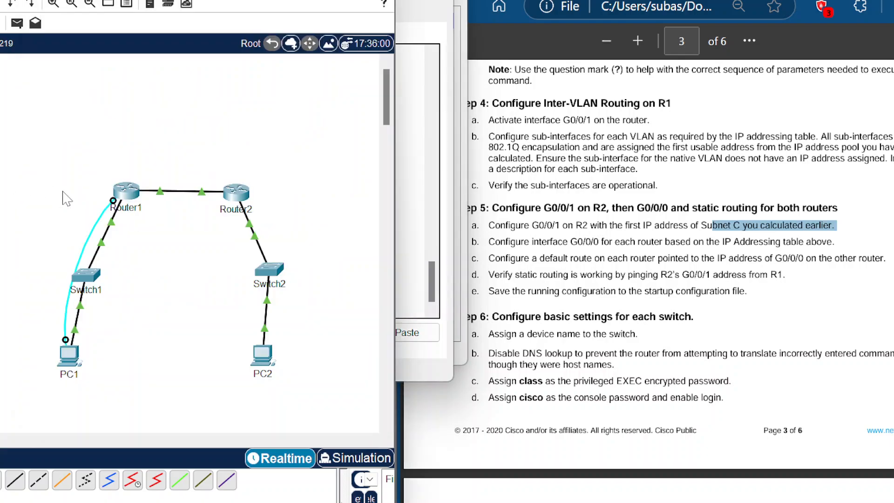
click(76, 360)
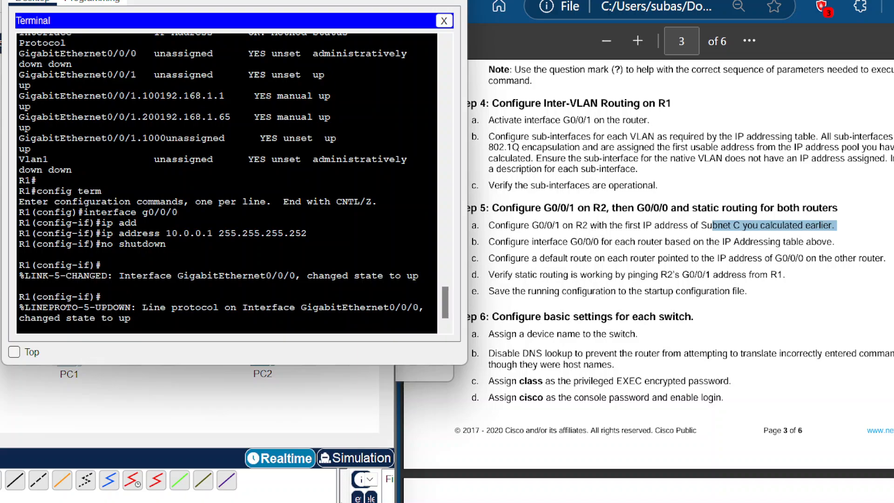
key(Return)
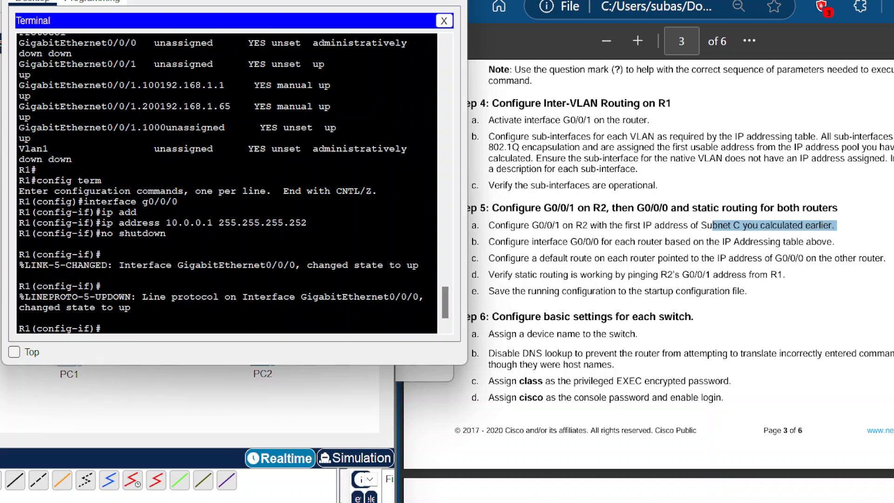
text(exit)
key(Return)
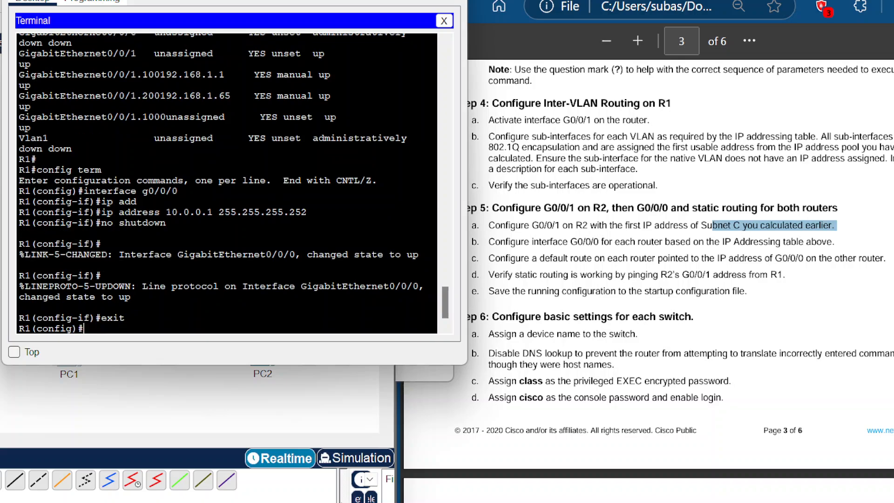
text(ip route 0.0.0.0 0.0.0.)
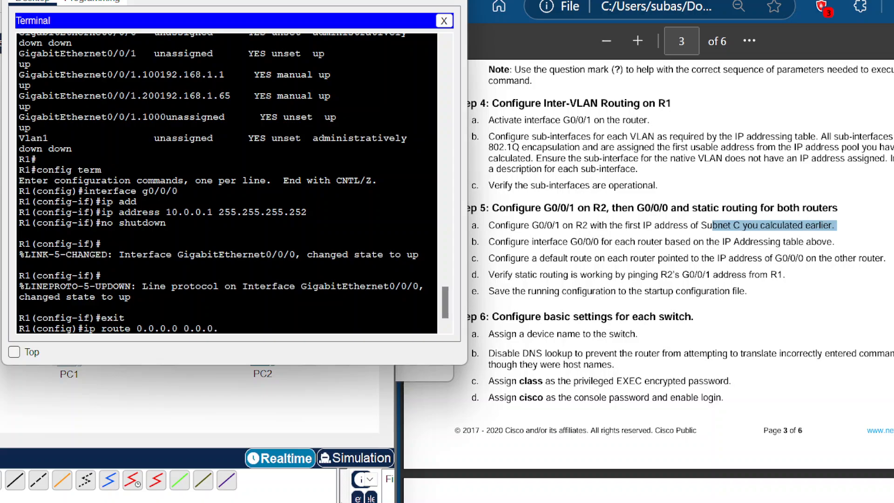
text(0 10.0.0.2)
key(Return)
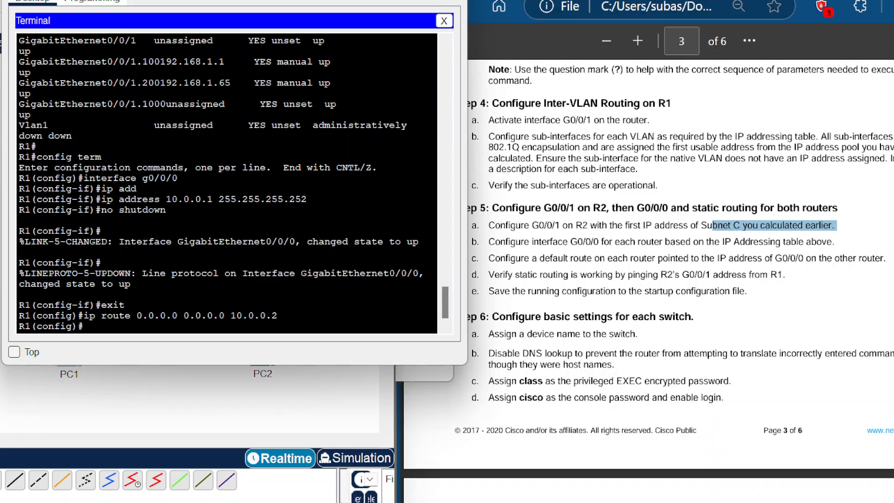
Step: Leave configuration mode on R1 and ping R2's G0/0/1 address 192.168.1.97 twice to verify static routing
text(end)
key(Return)
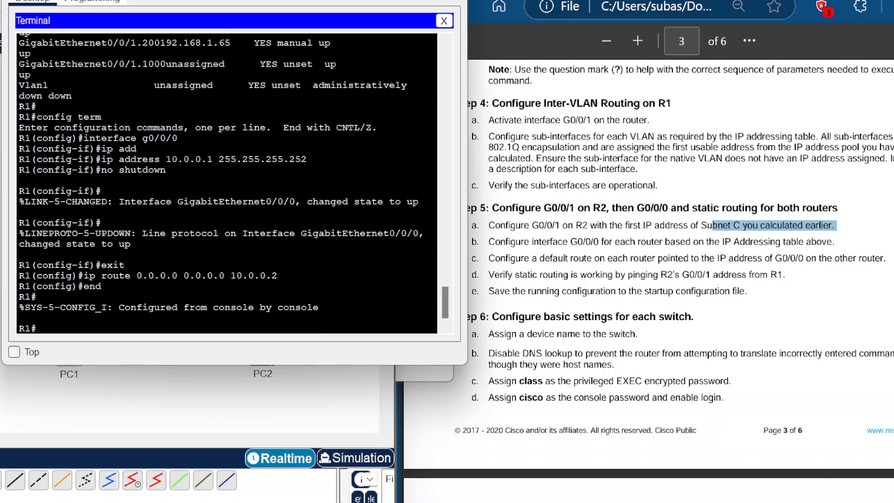
text(ping 192.168.1.97)
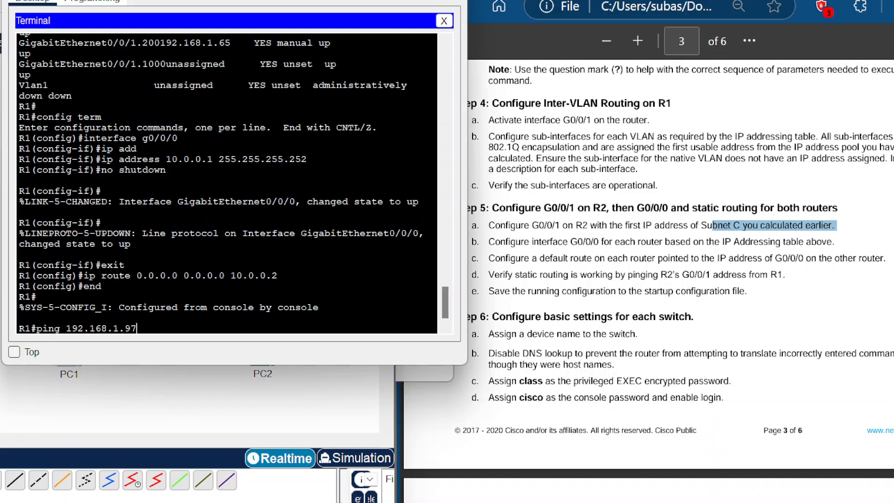
key(Return)
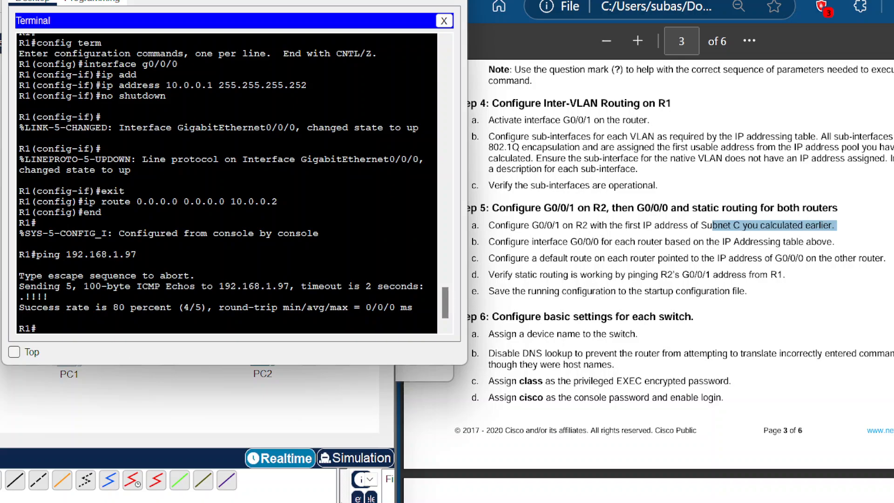
key(Up)
key(Return)
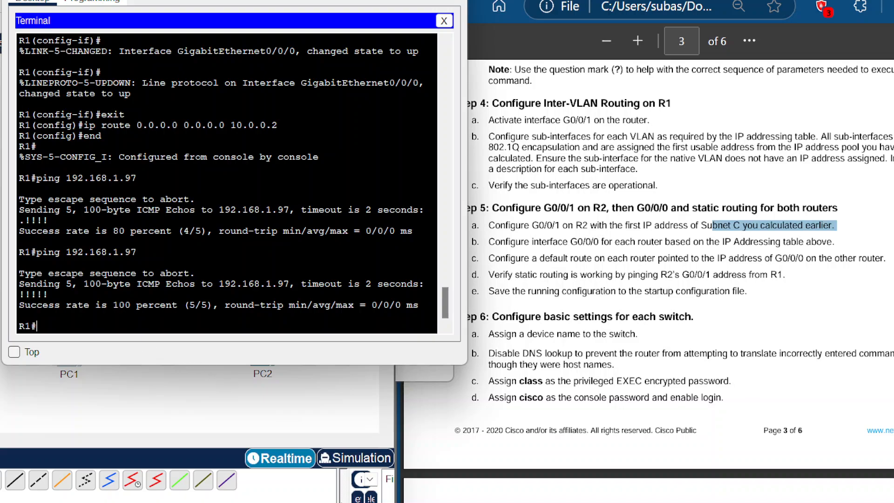
Step: Save R1's running configuration to the startup-config
text(copy running-config)
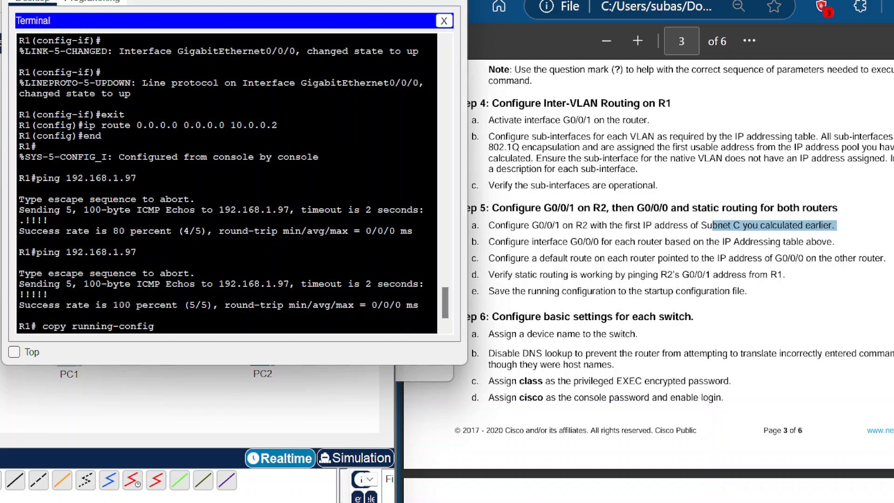
text( startup-config)
key(Return)
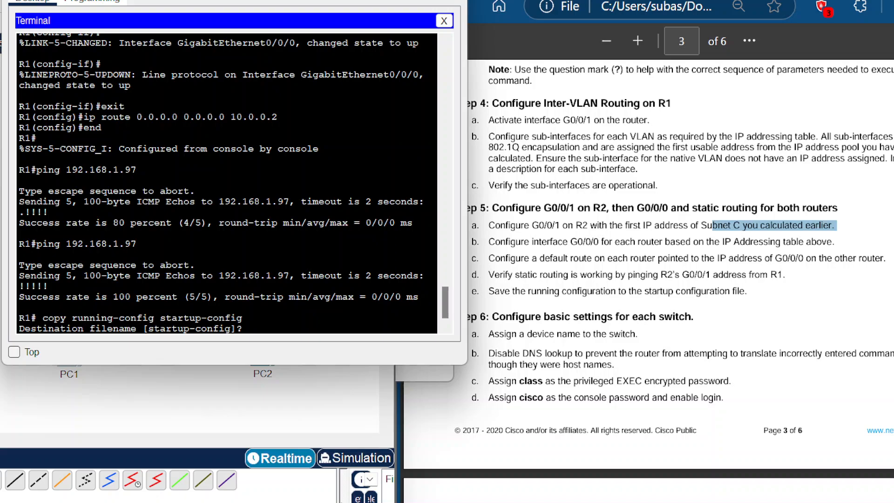
key(Return)
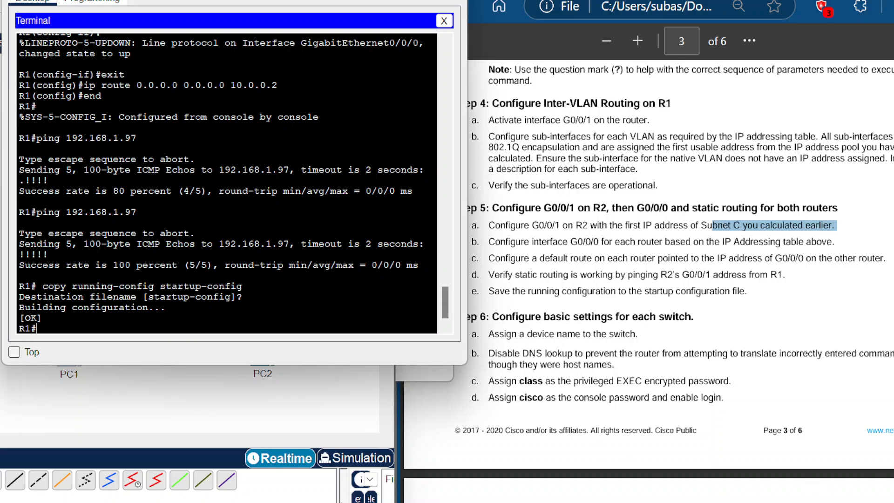
drag(233, 2, 206, 0)
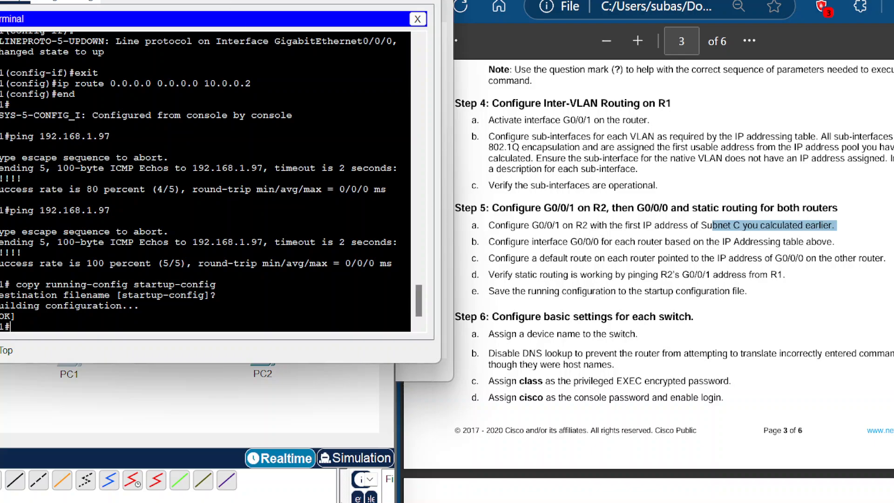
scroll(670, 269, down, 2)
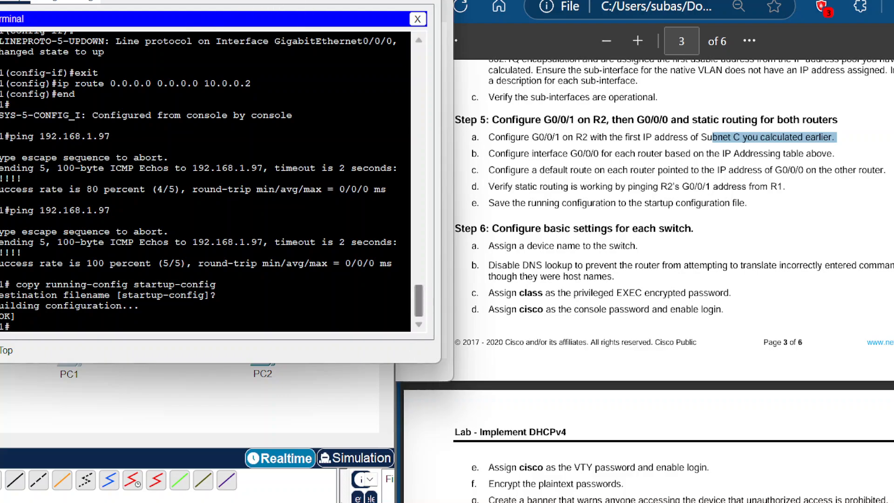
drag(247, 0, 236, 80)
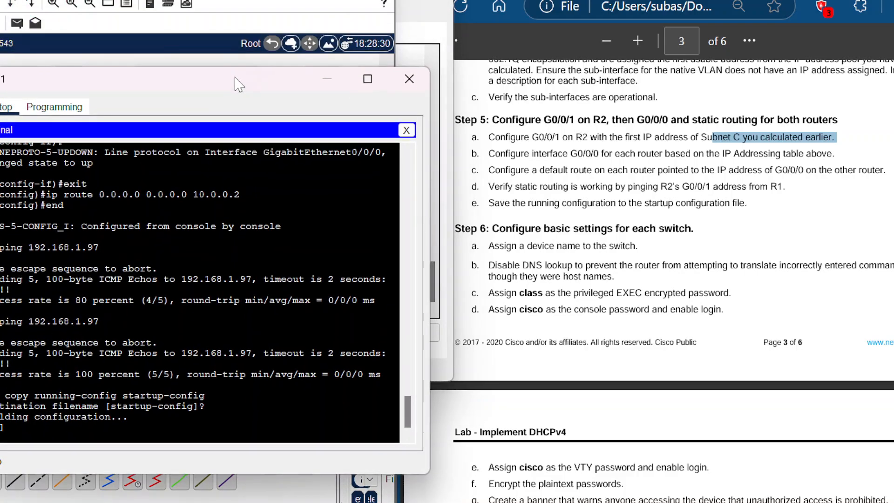
click(418, 34)
click(195, 310)
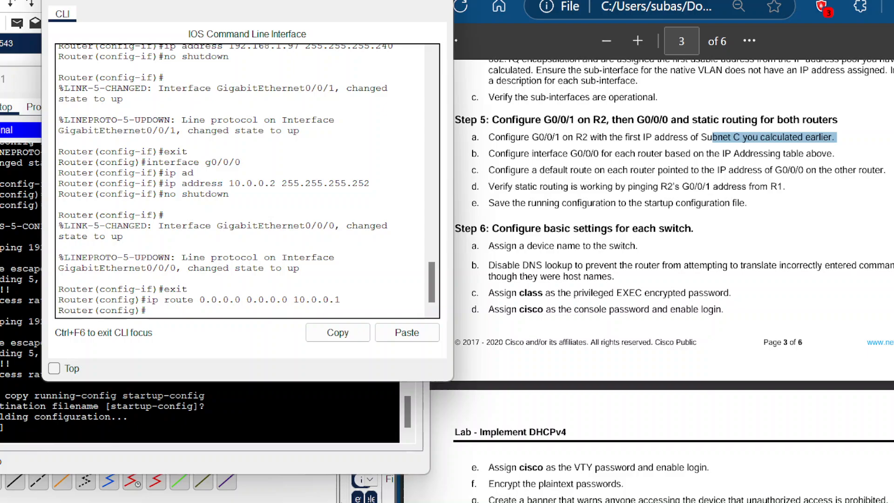
scroll(673, 279, down, 2)
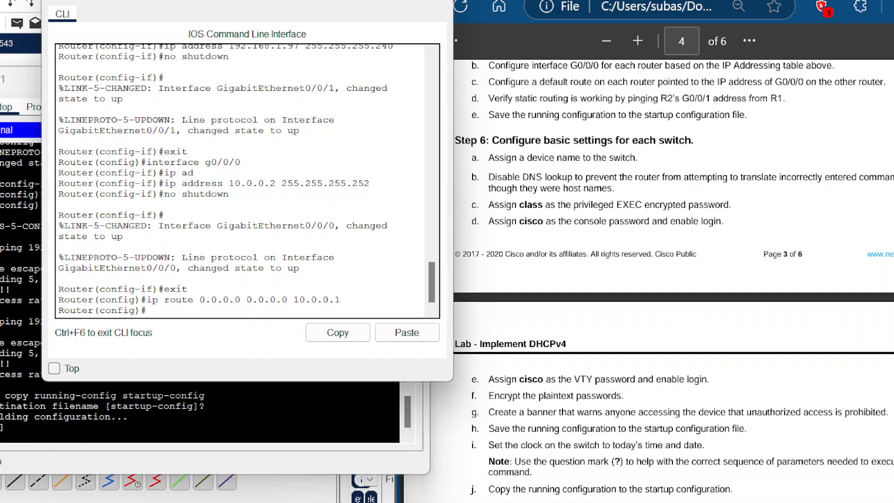
click(22, 82)
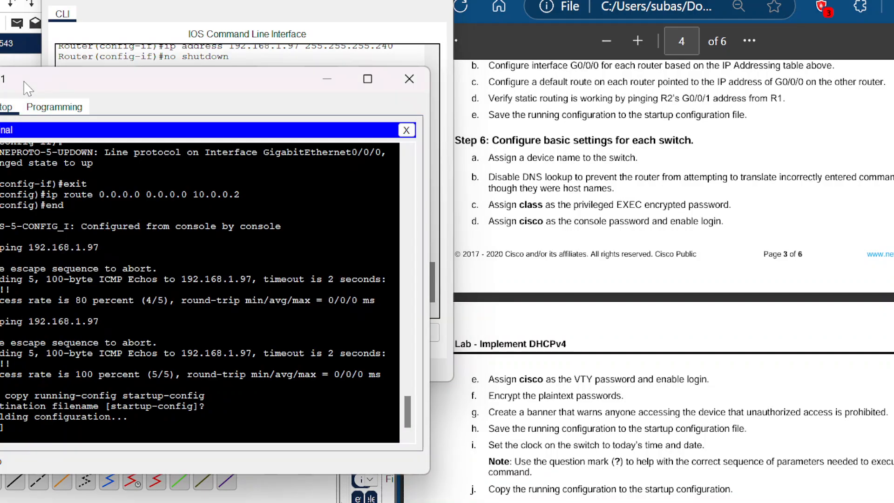
drag(207, 91, 230, 26)
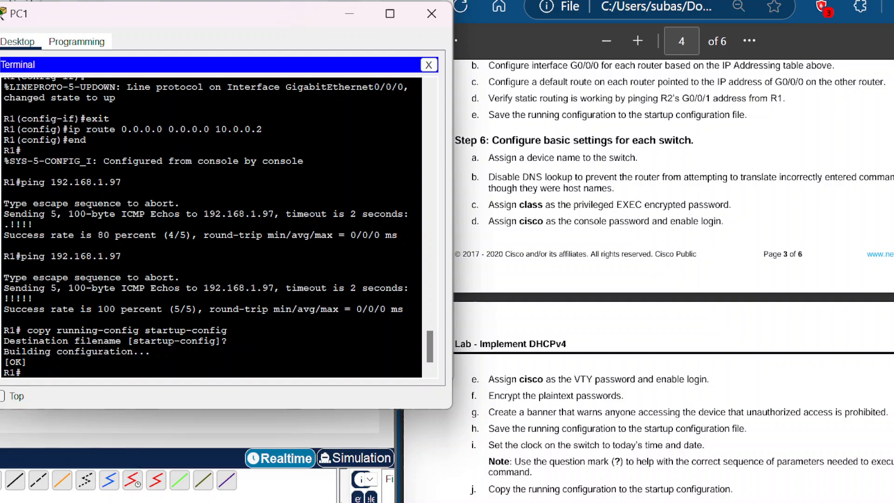
drag(145, 15, 178, 72)
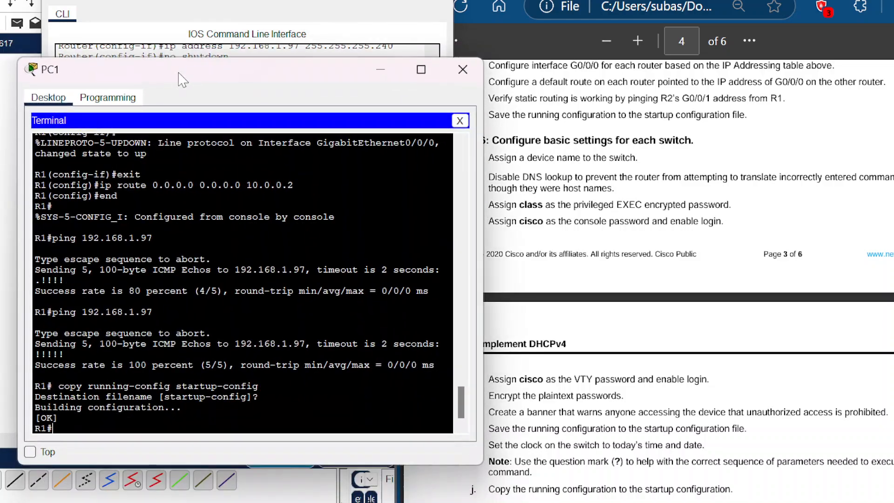
click(381, 72)
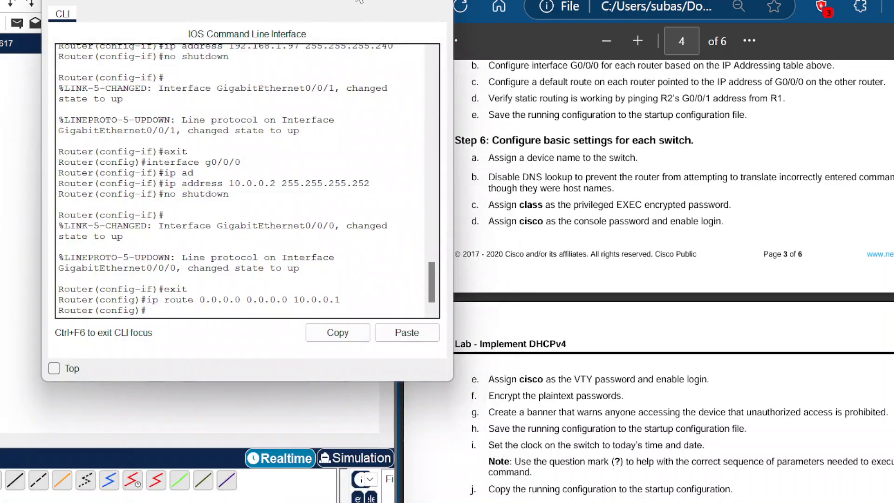
click(359, 2)
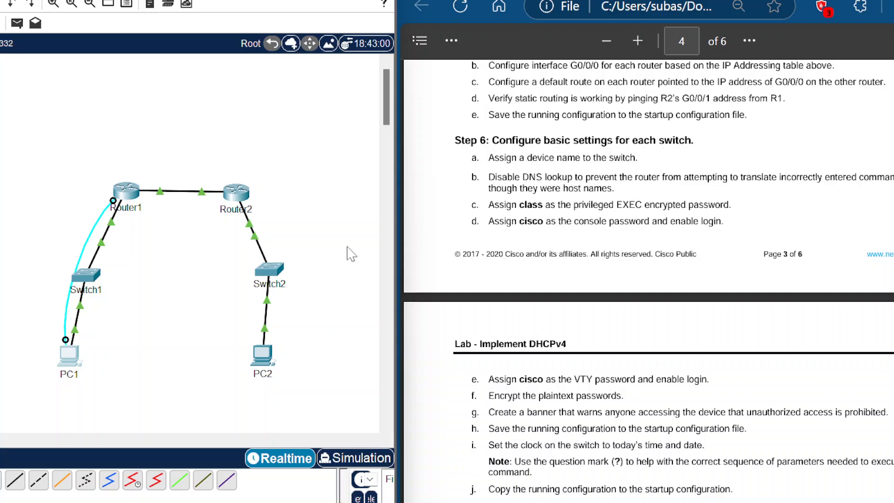
scroll(626, 248, up, 1)
scroll(648, 279, down, 2)
scroll(648, 280, up, 1)
Step: Open Switch1's command line, enter privileged and global configuration mode, and set the hostname to S1
click(87, 280)
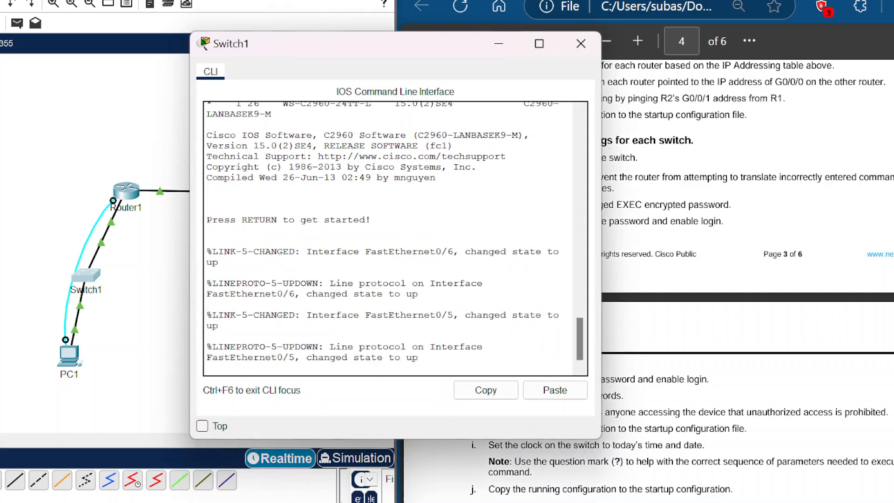
key(Return)
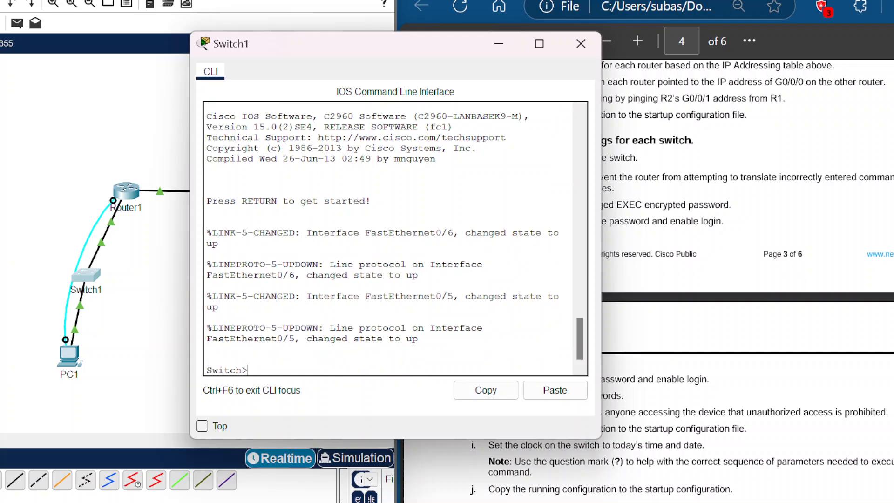
text(enable)
key(Return)
text(config term)
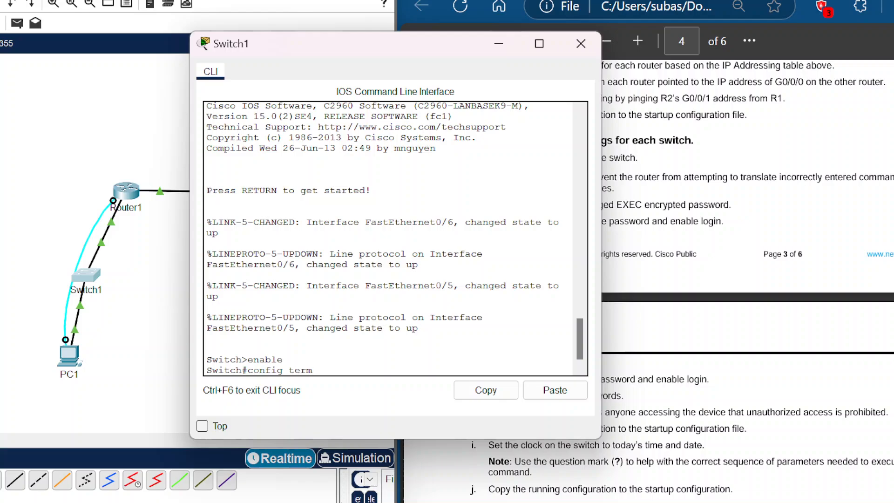
key(Return)
text(hostan)
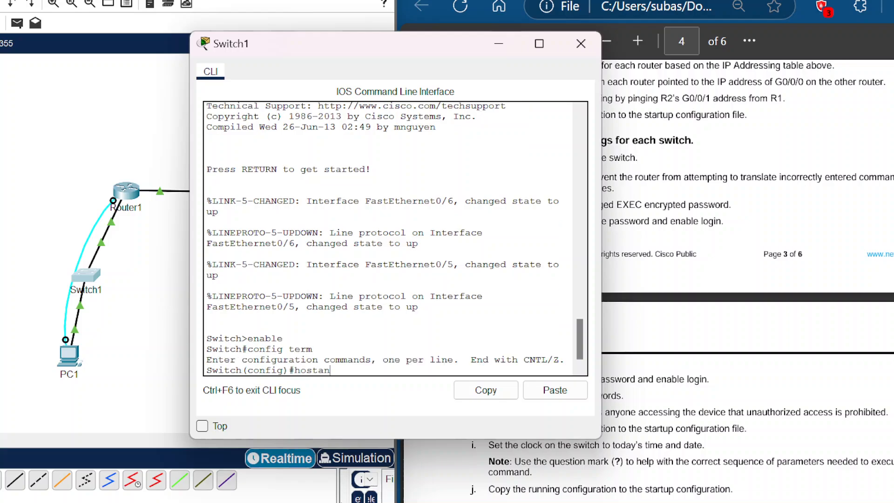
key(BackSpace)
key(BackSpace)
text(name)
text(  S!)
key(BackSpace)
text(1)
key(Return)
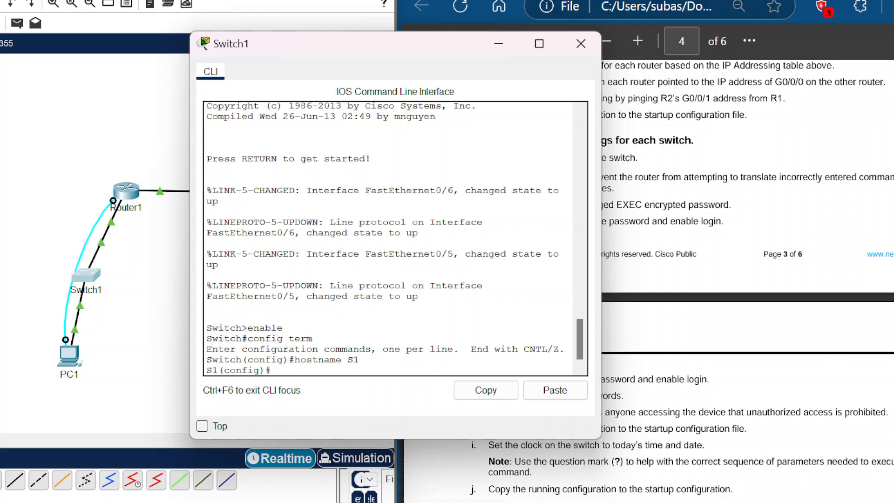
Step: Disable DNS domain lookup on S1 and set the privileged EXEC encrypted secret password
text(no ip domain-lookup)
key(Return)
text(ena)
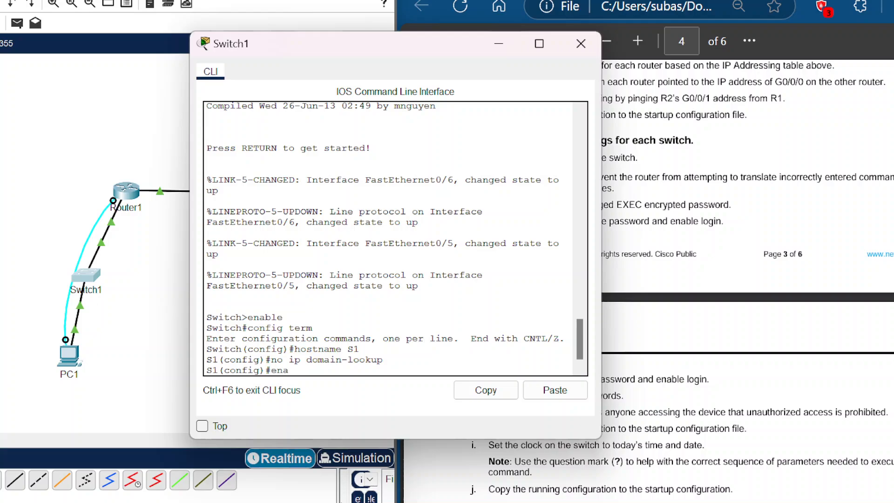
text(ble secret class)
key(Return)
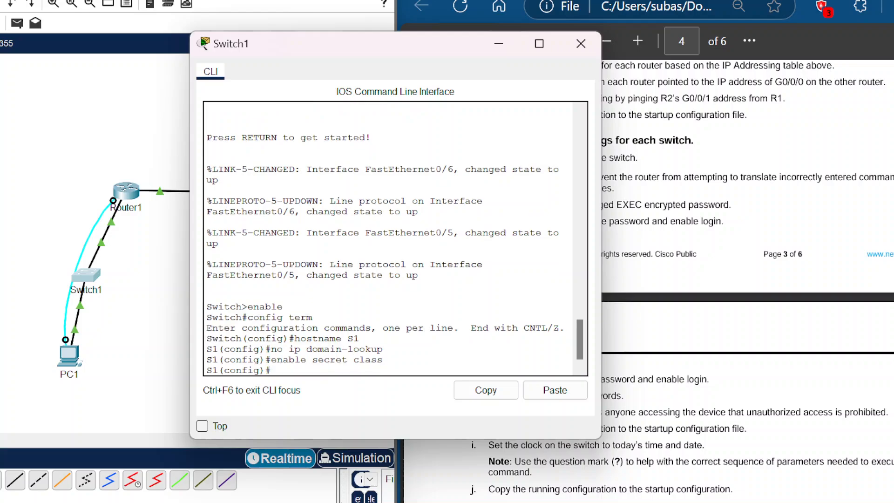
Step: On S1's console line 0, set the console password and enable login
text(line con 0)
key(Return)
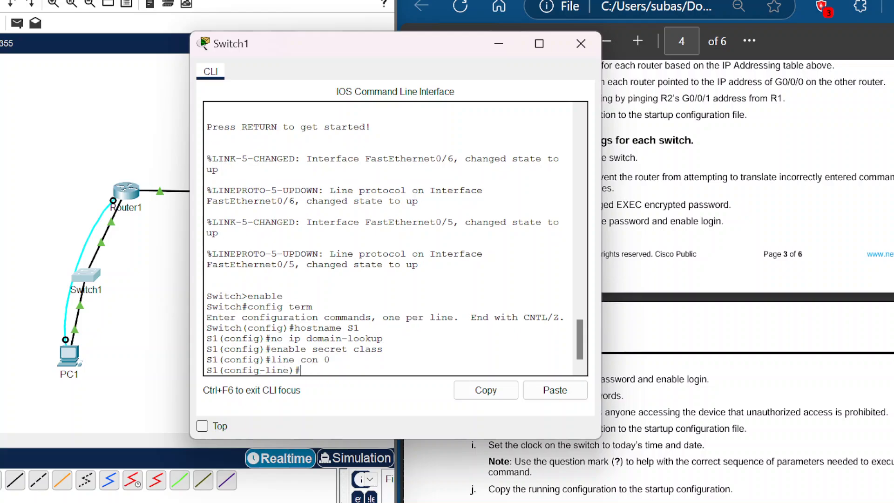
text(password cisco)
key(Return)
text(login)
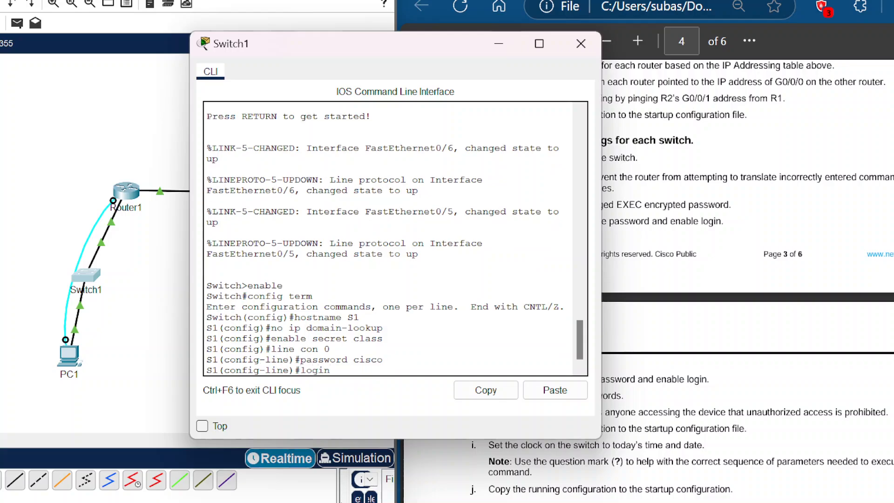
key(Return)
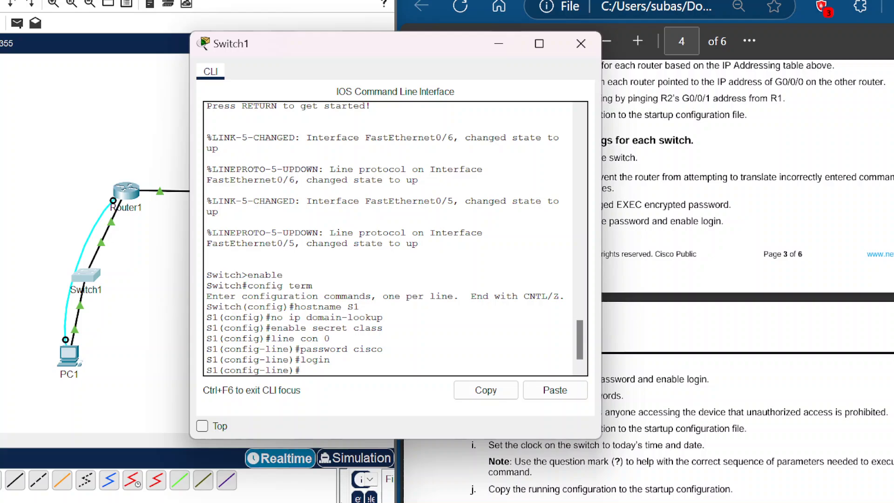
Step: On S1's VTY lines 0 4, set the VTY password and enable login
text(line vty 0 4)
key(Return)
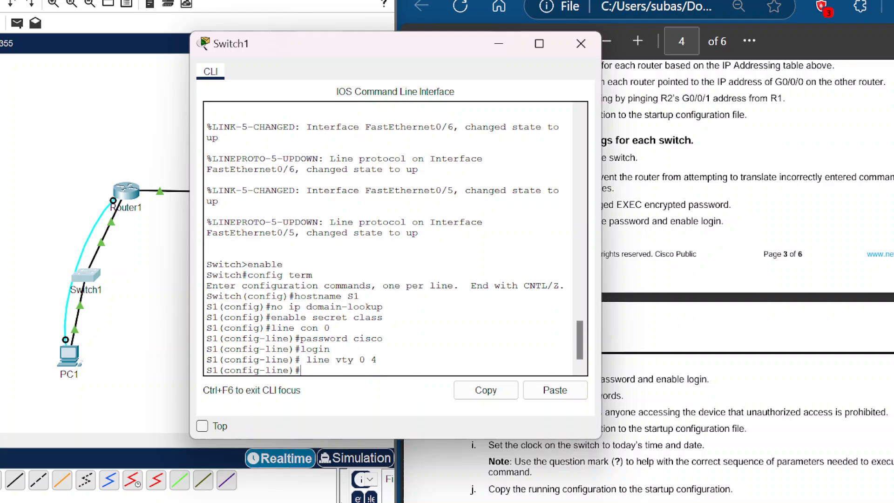
text(password cisco)
key(Return)
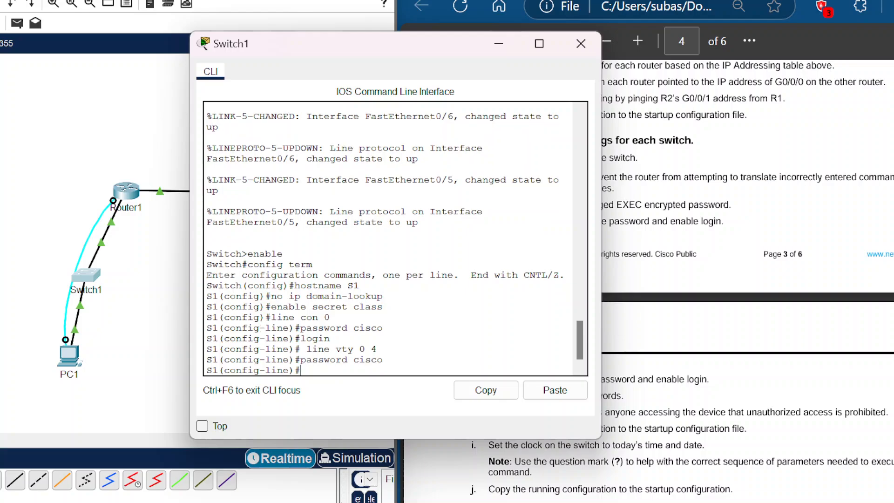
text(login)
key(Return)
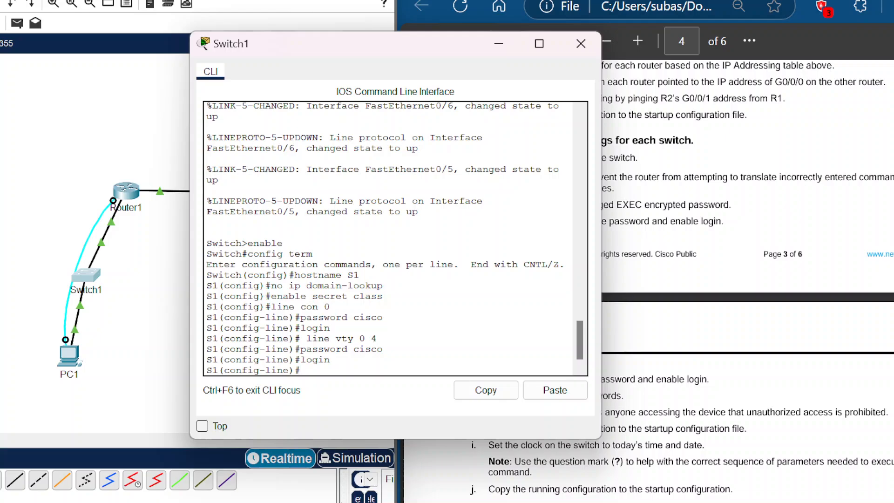
Step: Enable password encryption on S1 and create an MOTD banner reading Authorized Users Only! delimited by $
text(service password-encryption)
key(Return)
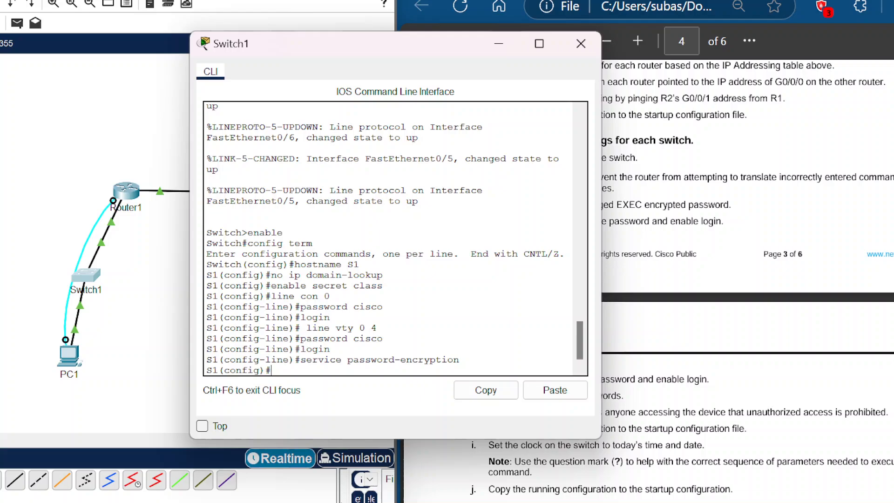
text(banner mod)
key(BackSpace)
text(td $ Authorized )
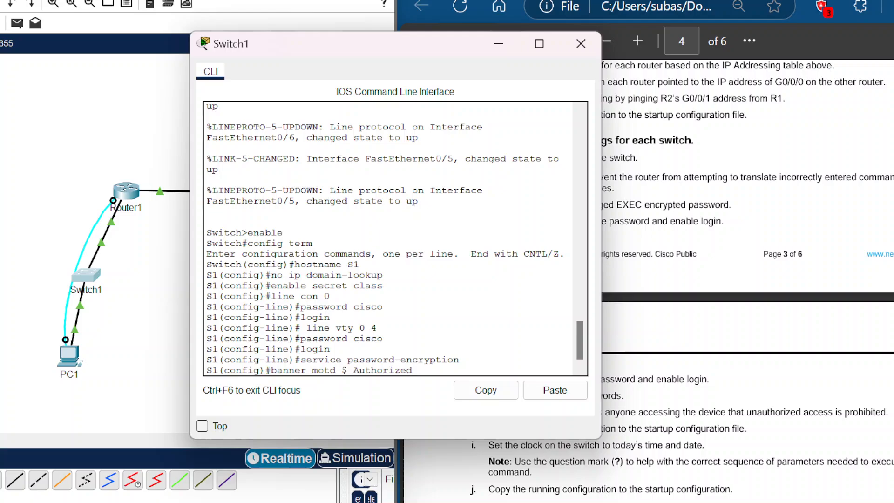
text(Users)
text( Only )
text(!)
text( $)
key(BackSpace)
text($)
key(Return)
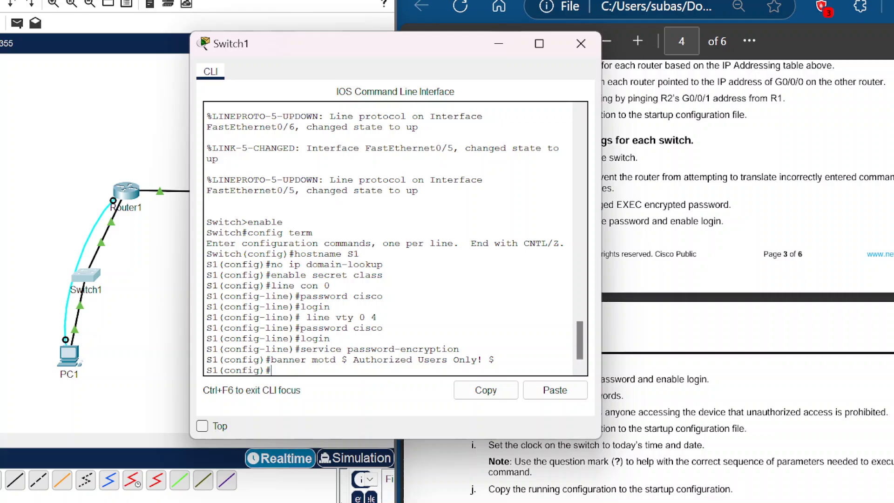
Step: Leave configuration mode and copy S1's running-config to startup-config
text(exit)
key(Return)
text(copy)
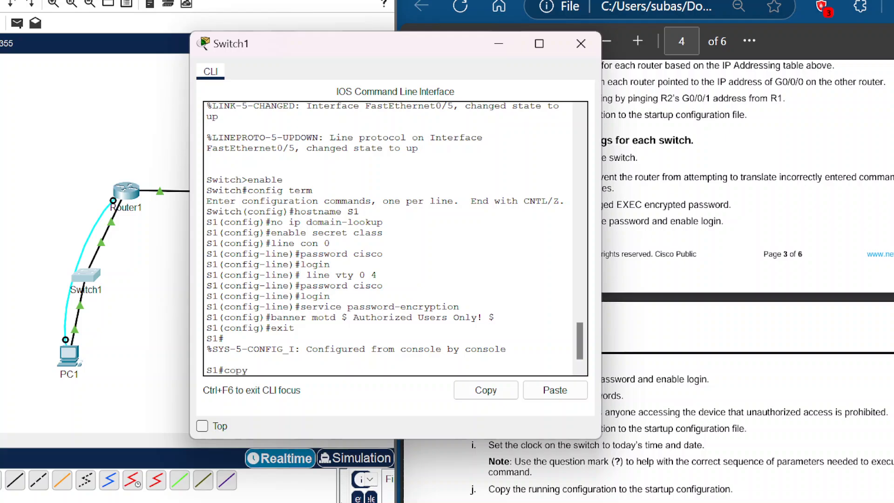
text( running-config startup)
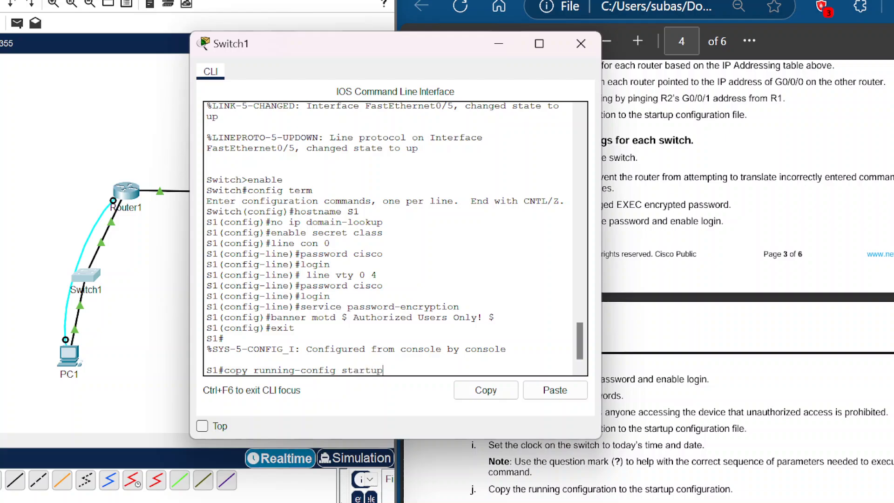
text(-config)
key(Return)
key(Return)
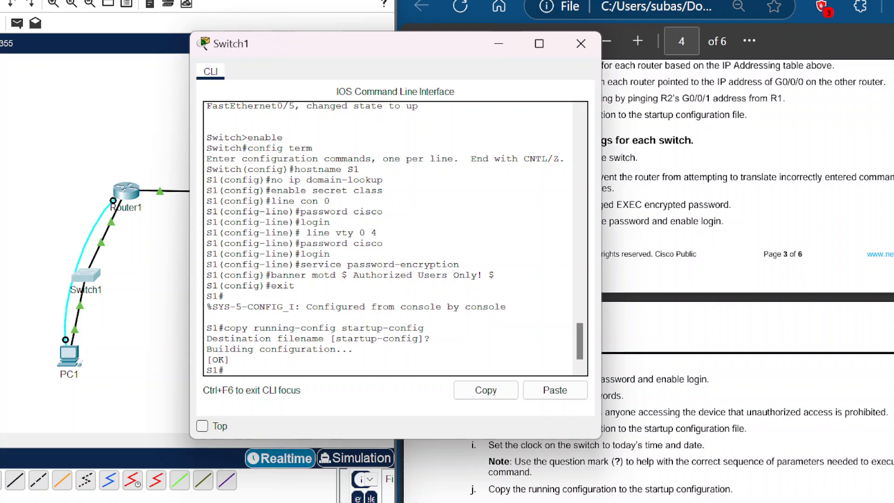
Step: Set S1's clock to 15:45:00 15 Jan 2025
mouse_move(333, 0)
text(cl)
key(BackSpace)
key(BackSpace)
text(clock set 15:45:00 15 Jan)
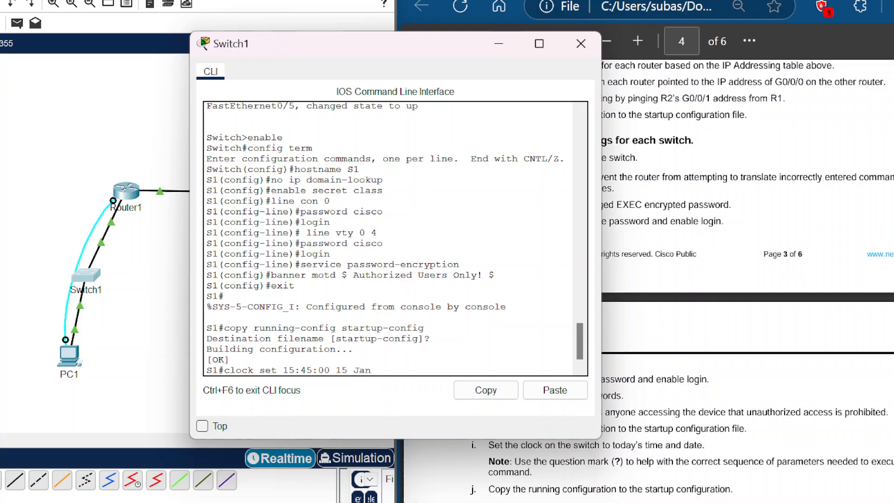
text( 2025)
key(Return)
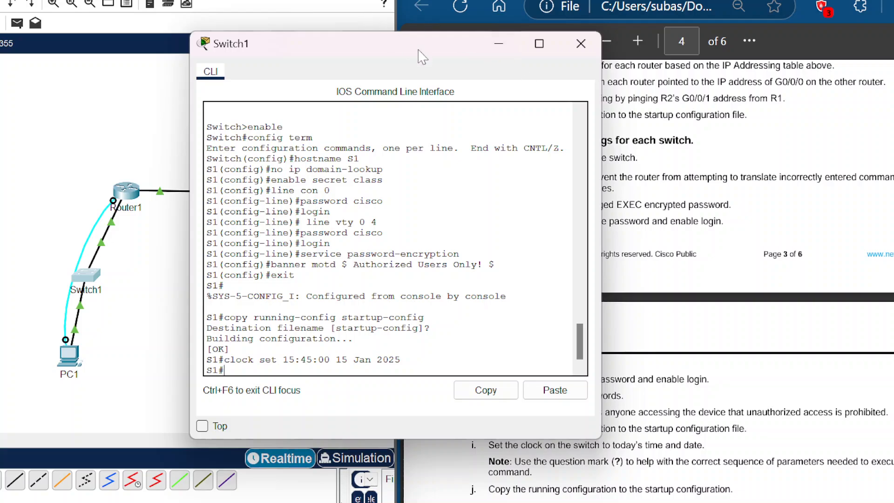
Step: Re-enter global configuration on S1 and create VLAN 100 named Clients
drag(421, 52, 266, 0)
scroll(670, 279, down, 8)
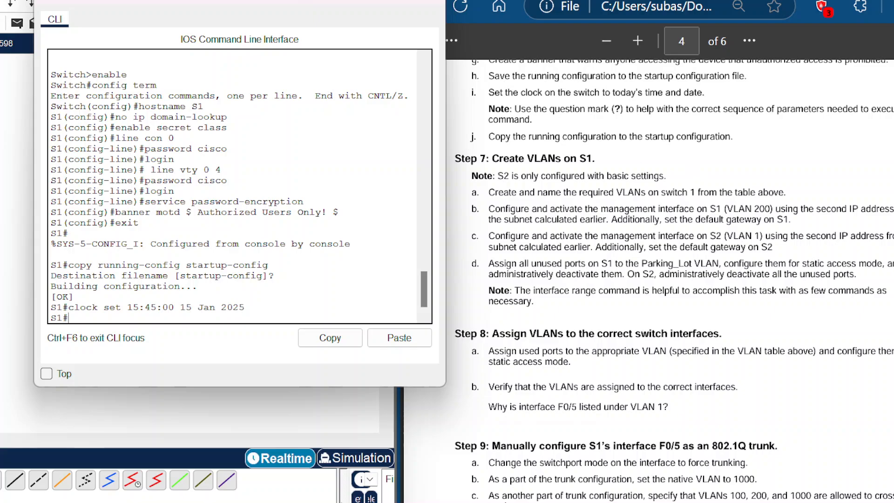
text(config term)
key(Return)
text(v)
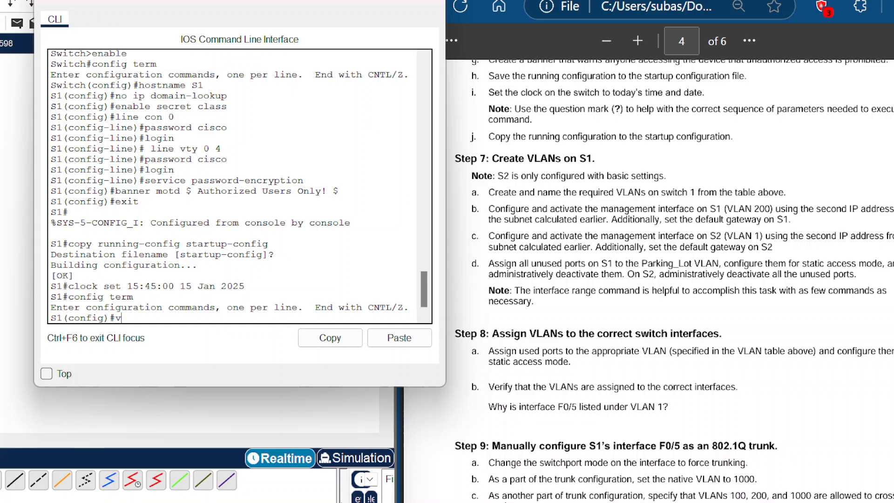
text(lan 100)
key(Return)
text(name )
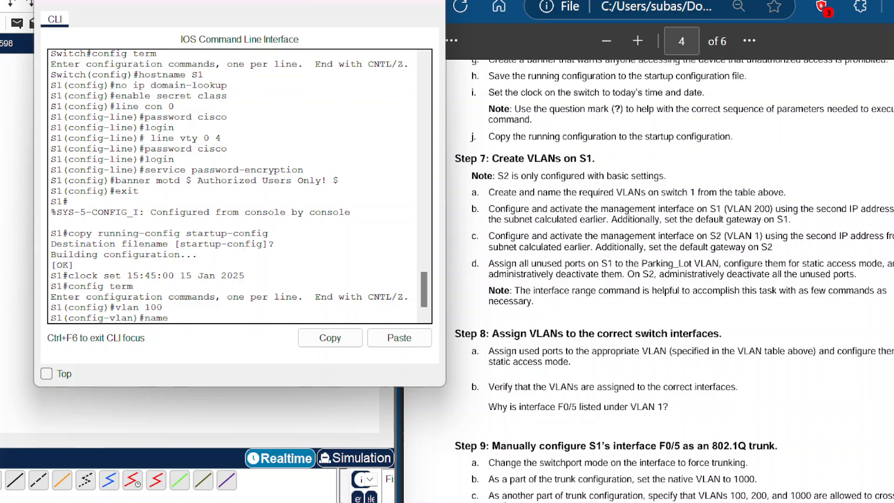
text(Clients)
key(Return)
Step: Create VLAN 200 on S1 and name it Management
text(Vla)
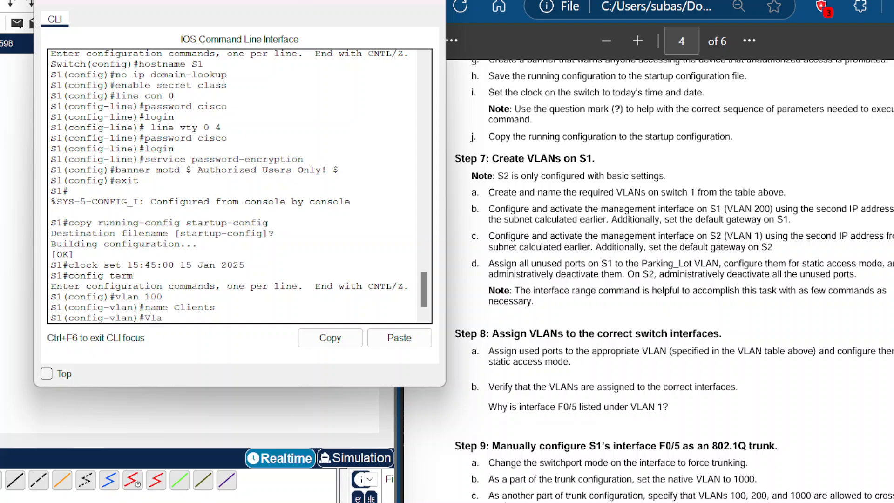
text(n 200)
key(Return)
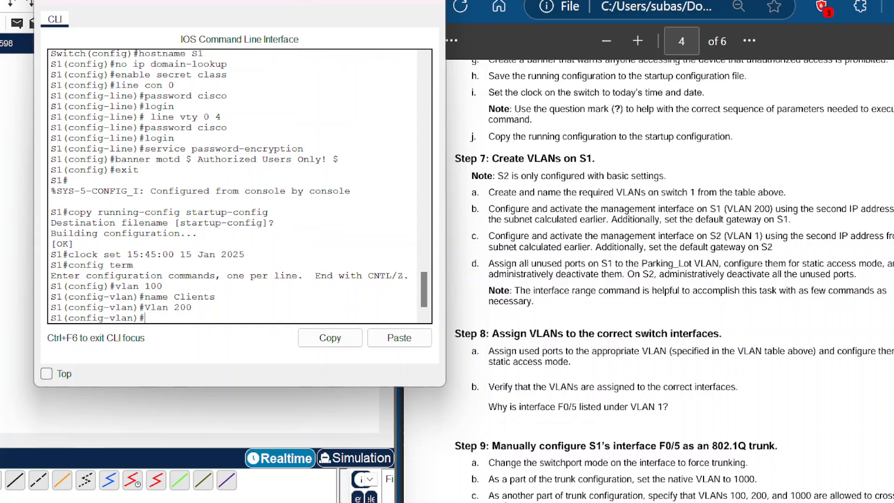
text(name Management)
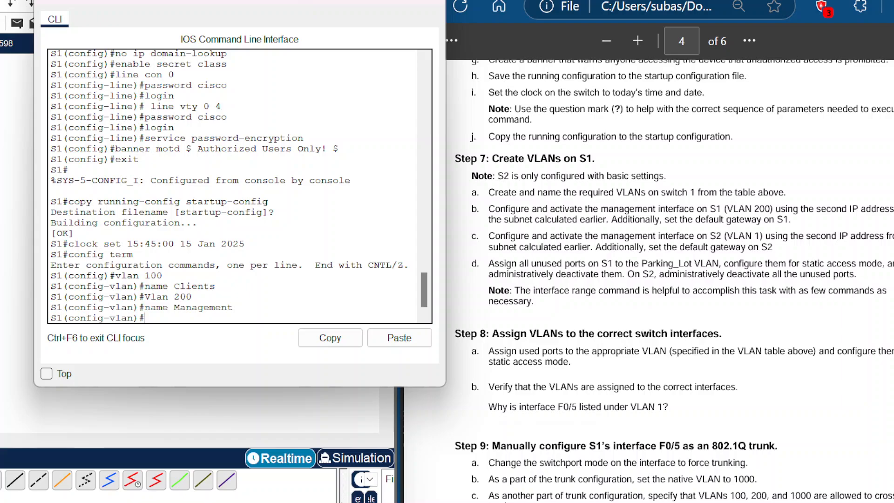
Step: Create VLAN 999 on S1 and name it Parking_Lot
text(Vlan 999)
key(Return)
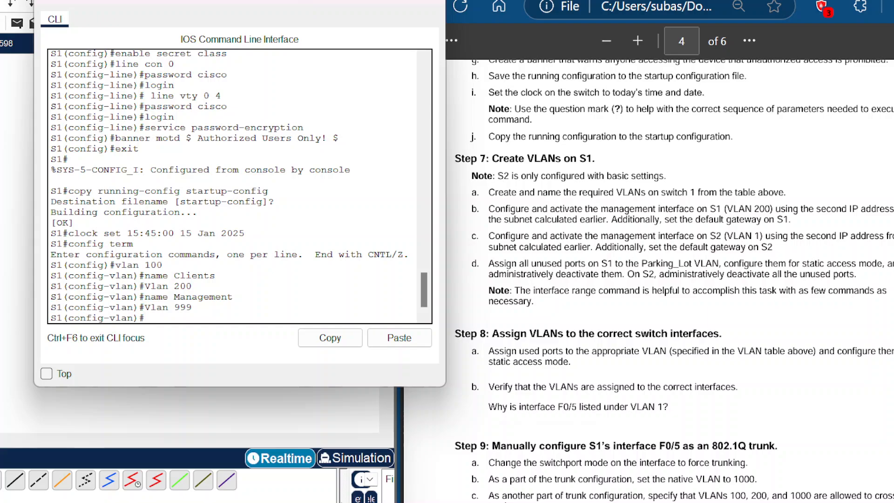
text(name Parking_Lot)
key(Return)
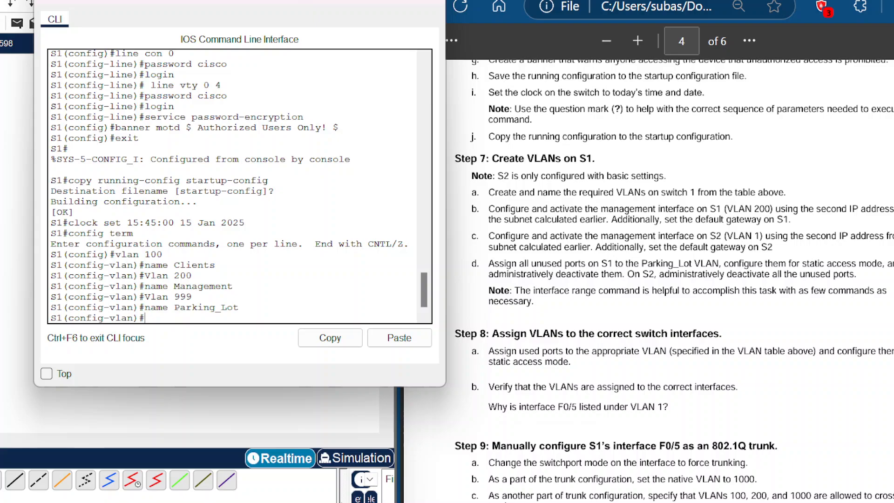
Step: Create VLAN 1000 on S1 named Native and leave VLAN configuration mode
text(Vlan 1000)
key(Return)
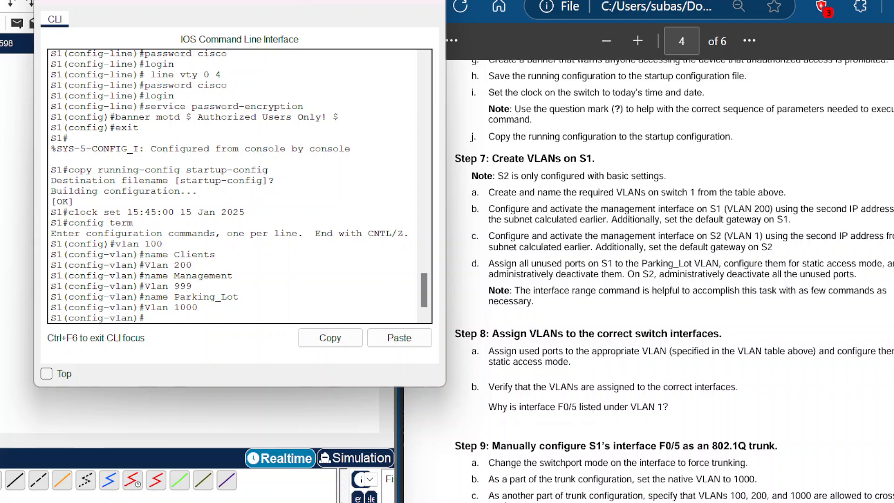
text(name Native)
key(Return)
text(exit)
key(Return)
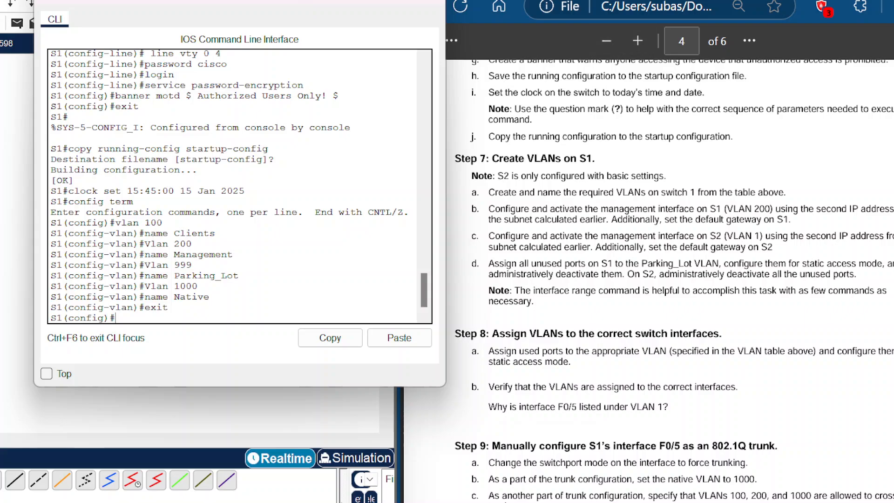
Step: Configure S1's VLAN 200 interface with IP address 192.168.1.66 and mask 255.255.255.224, enable it and exit
scroll(657, 281, down, 1)
scroll(657, 281, up, 1)
scroll(670, 279, down, 4)
scroll(670, 279, up, 2)
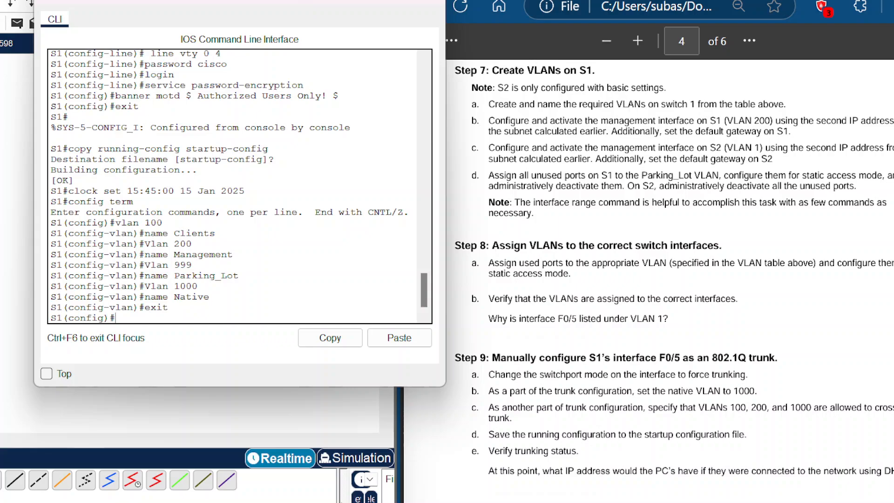
text(interface vlan 200)
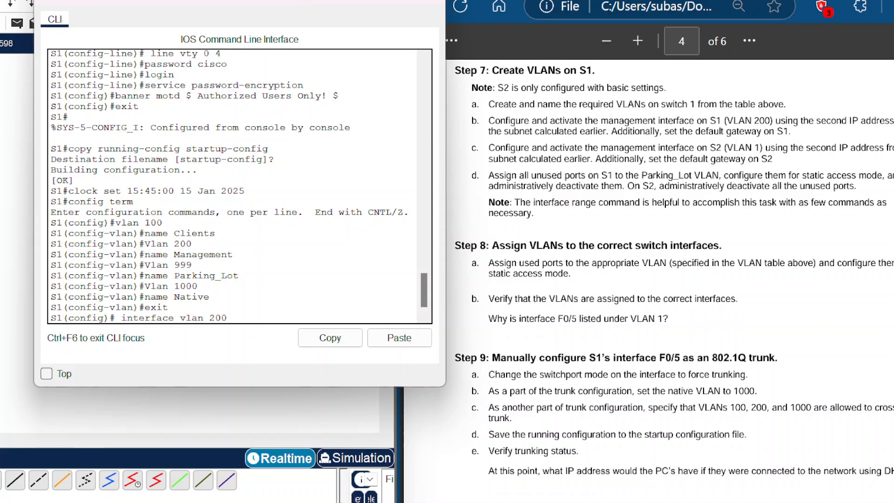
key(Return)
key(Return)
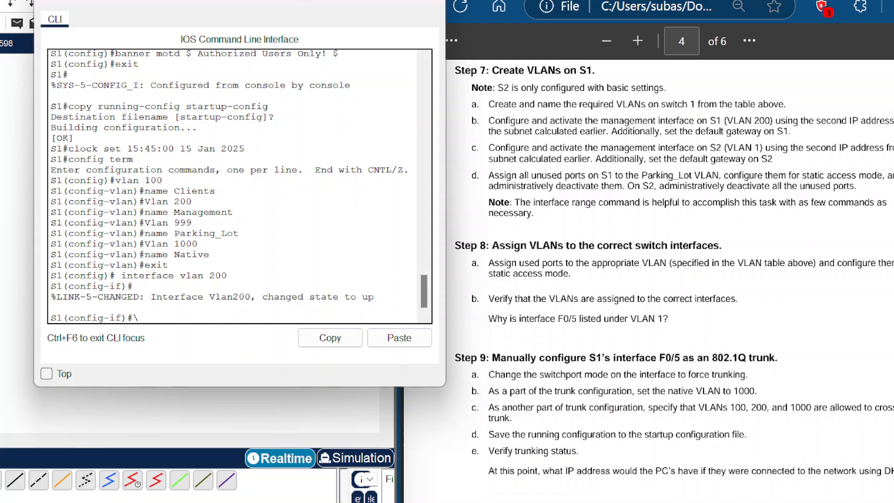
text(ip address 192.168.1.66)
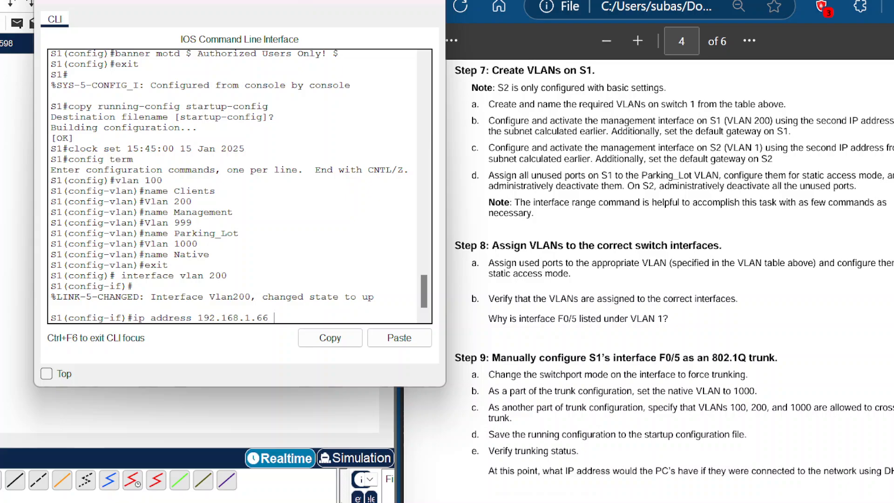
text( 255.255.255.224)
key(Return)
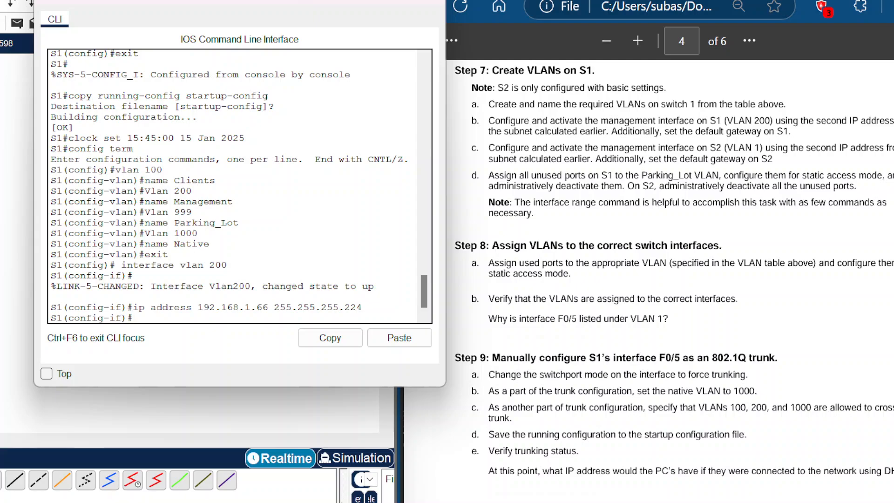
text(no shutdown)
key(Return)
text(exit)
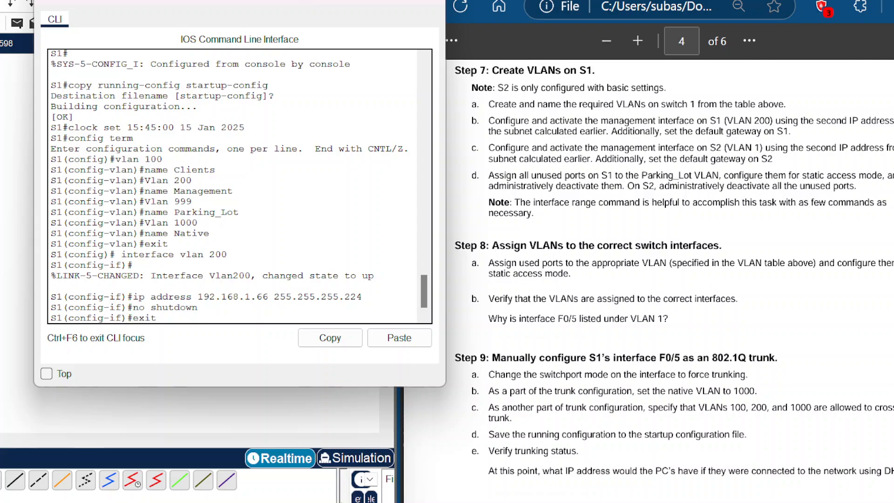
key(Return)
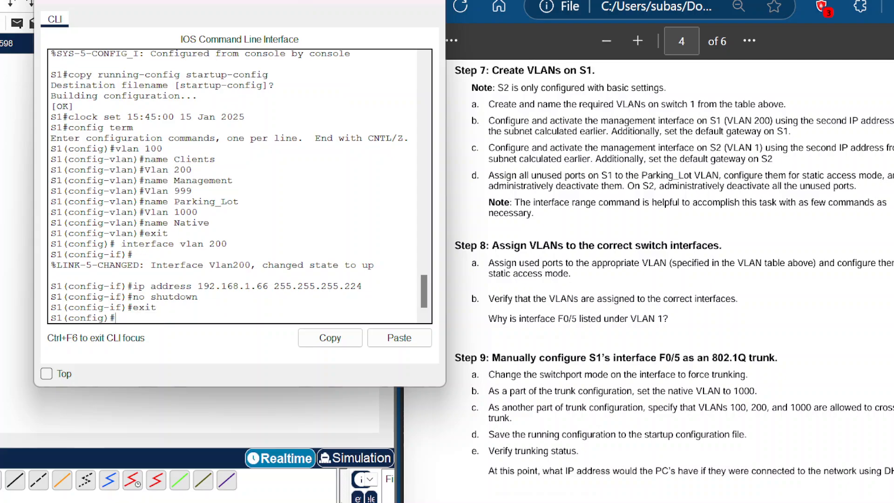
Step: Set S1's default gateway to 192.168.1.65 using the ip default-gateway command
text(ip default0gate)
key(BackSpace)
key(BackSpace)
key(BackSpace)
key(BackSpace)
key(BackSpace)
text(_gateway)
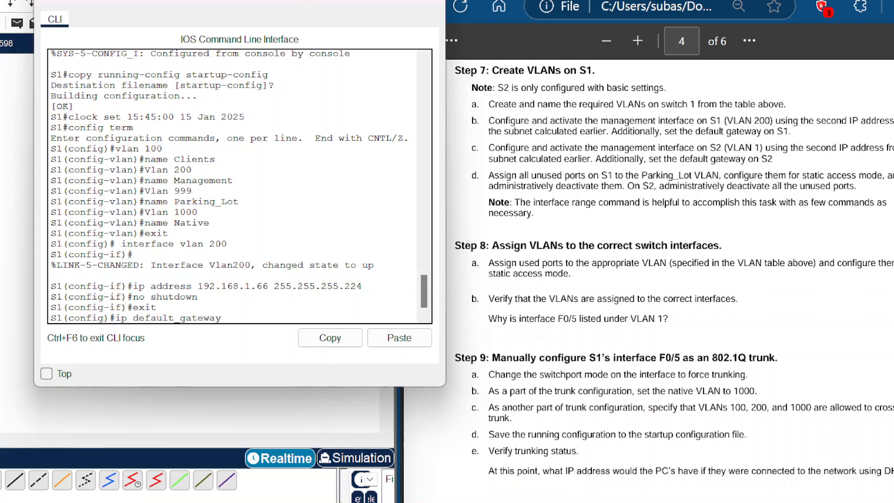
text( 192.168.1.65)
key(Return)
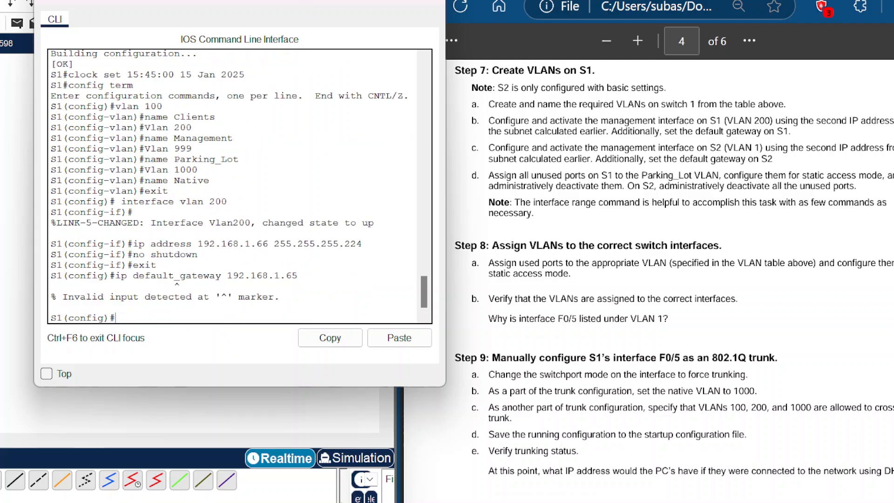
key(Up)
key(Left)
key(Left)
key(Left)
key(Left)
key(Left)
key(Left)
key(Left)
key(Left)
key(Left)
key(Left)
key(Left)
key(Left)
key(Left)
key(Left)
key(Left)
key(Left)
key(Left)
key(Left)
key(Left)
key(Left)
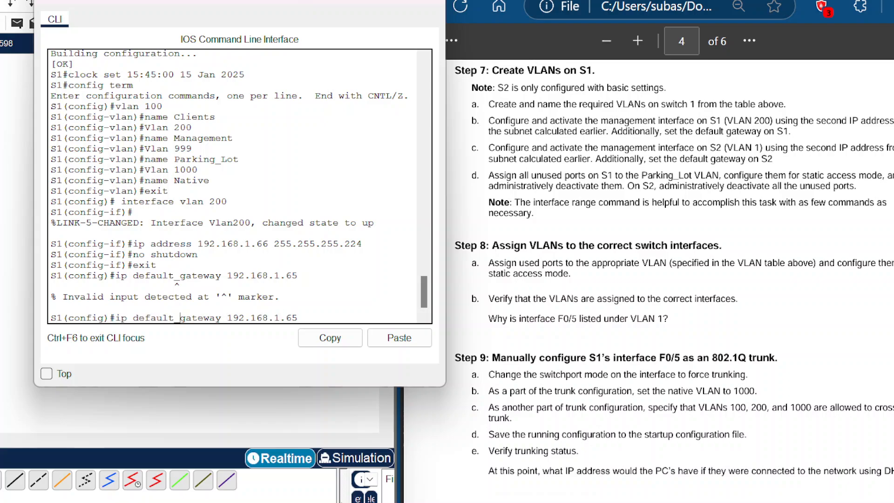
key(Delete)
text(-)
key(Return)
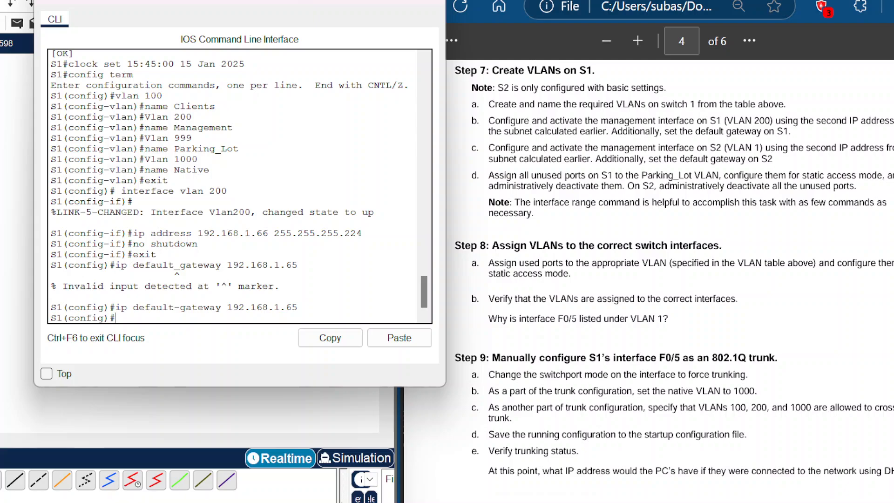
Step: Open Switch2's CLI and enter privileged then global configuration mode
click(9, 204)
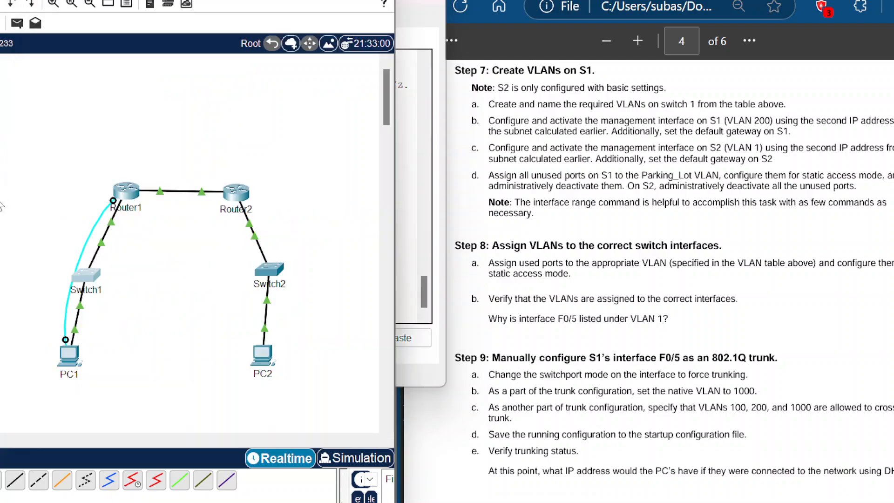
click(269, 270)
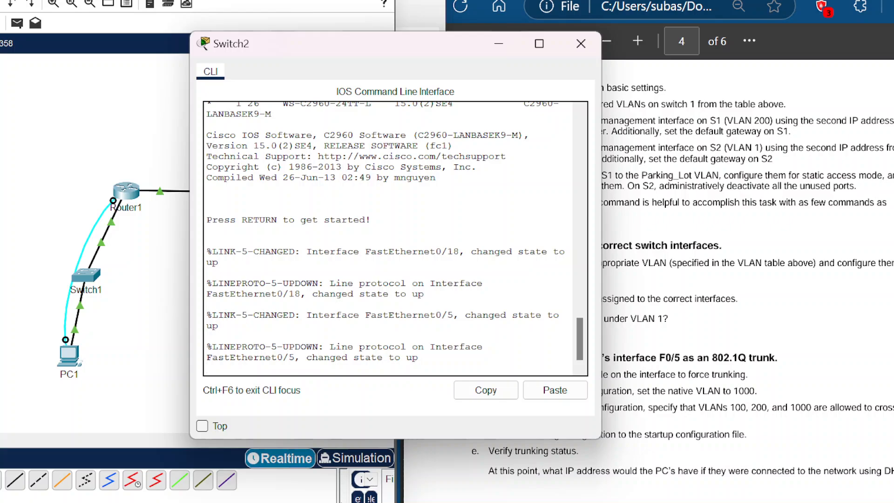
key(Return)
text(enable)
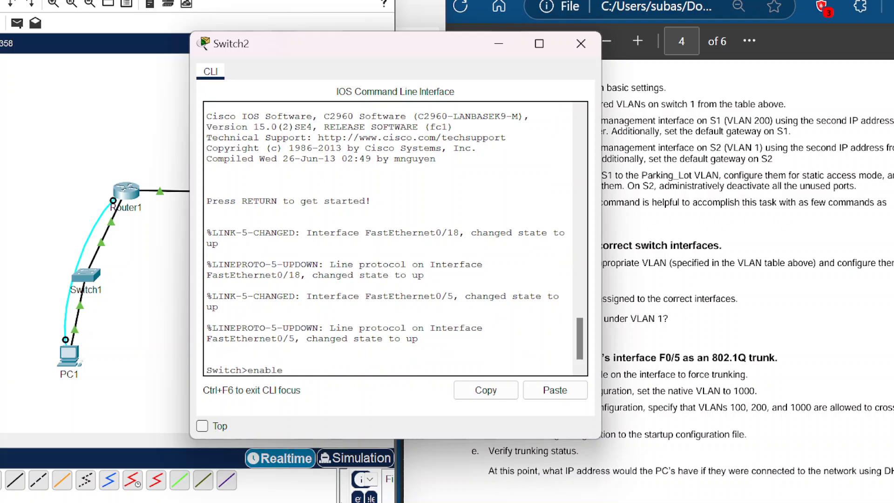
key(Return)
text(cof)
key(BackSpace)
text(nfig term)
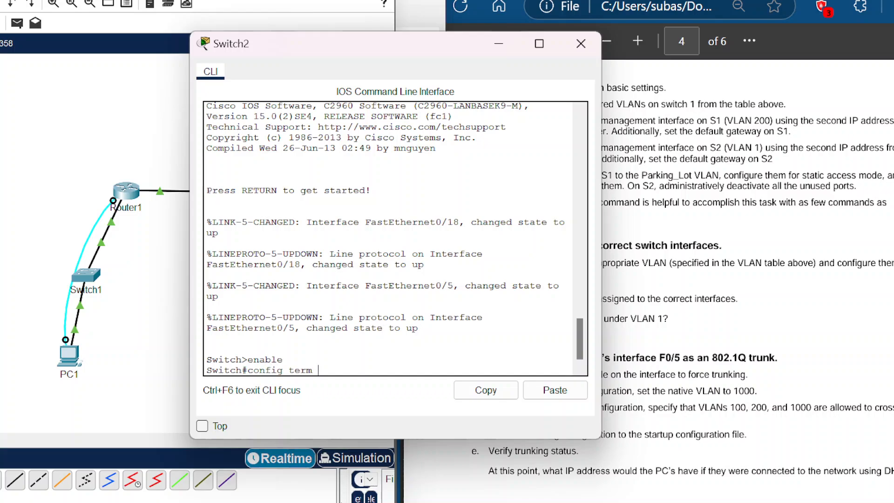
key(Return)
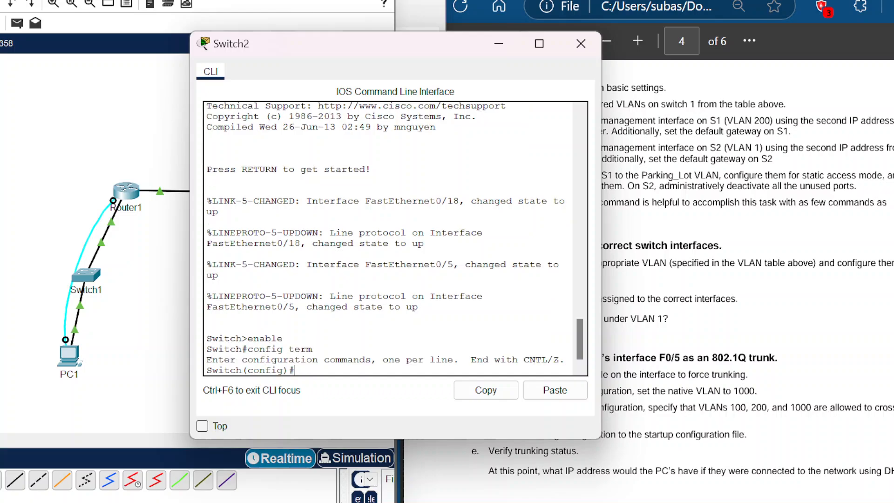
Step: Configure S2's VLAN 1 interface with IP address 192.168.1.98 and mask 255.255.255.240, enable it and exit
text(interface vlan 1)
key(Return)
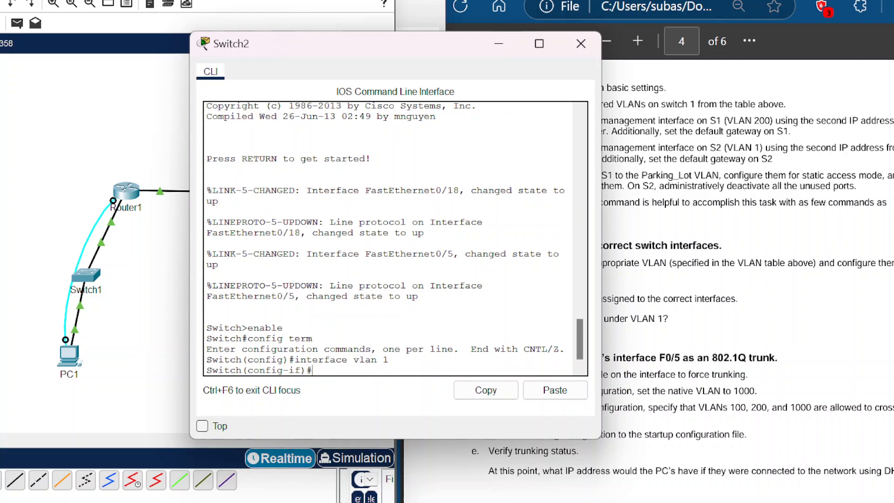
text(ip ad)
key(Tab)
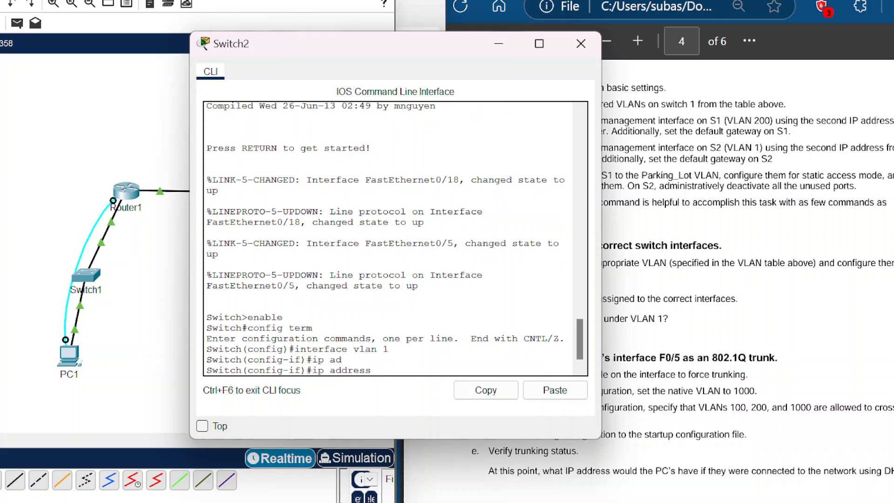
text(192.168.1.98 255.255.2)
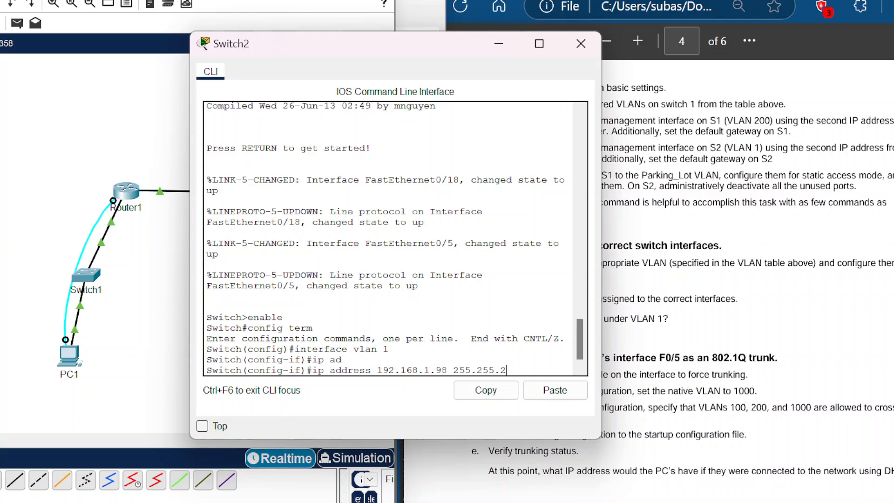
text(55.240)
key(Return)
text(no shut)
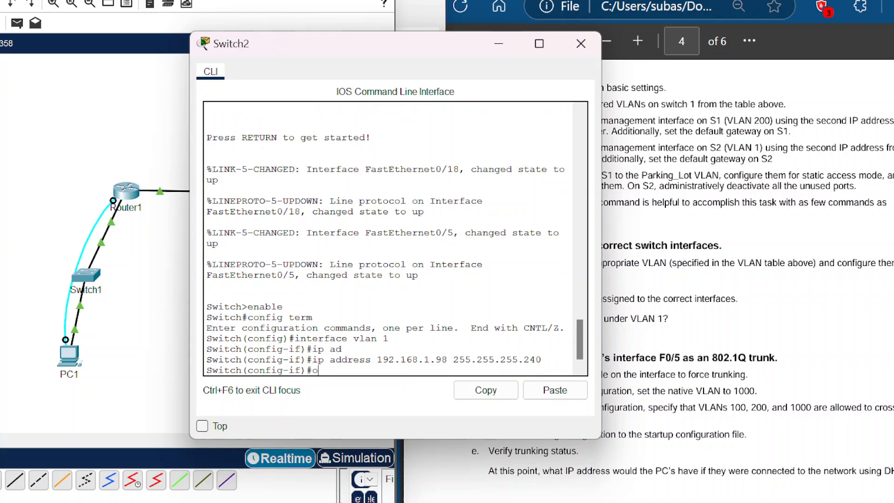
text(down)
key(Return)
text(exit)
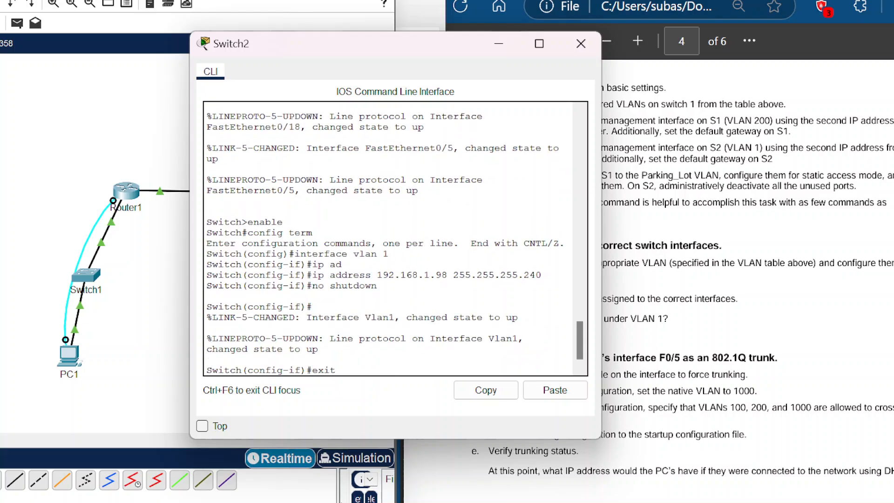
key(Return)
Step: Set S2's default gateway to 192.168.1.97 using the ip default-gateway command
text(defa)
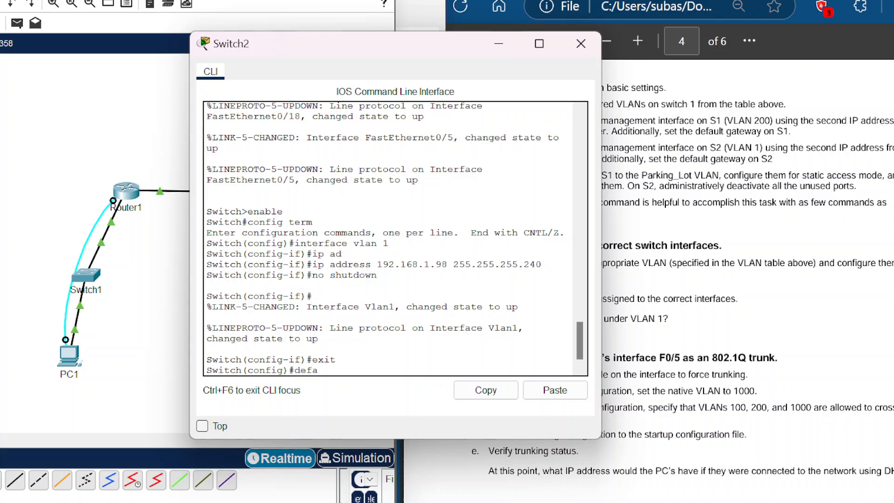
text(ult -gateway 192.168.1.1)
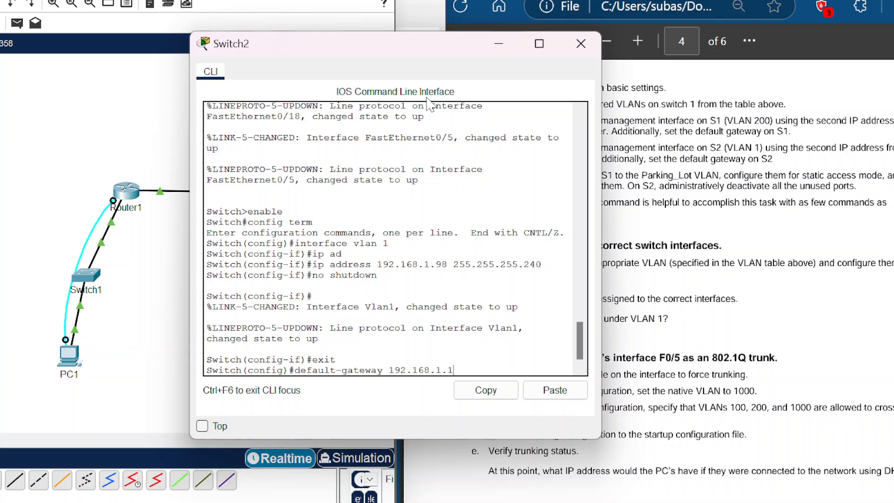
key(BackSpace)
text(97)
key(Return)
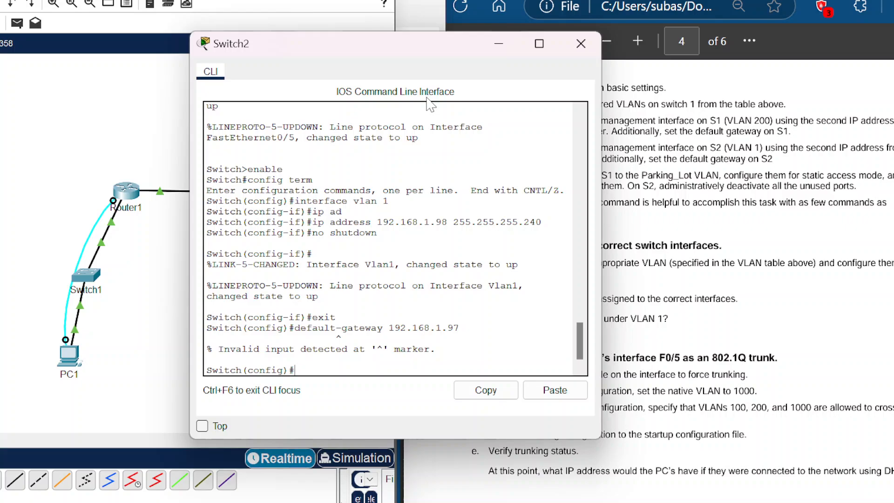
key(Up)
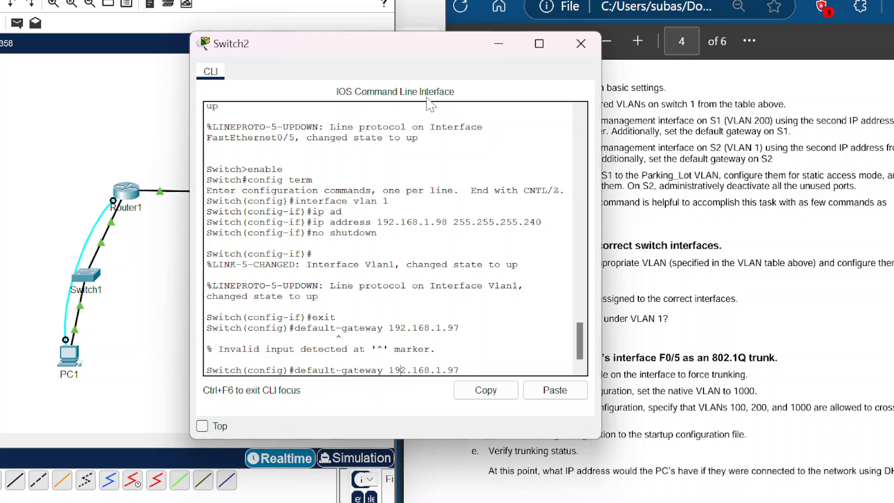
key(Left)
key(Left)
key(Left)
key(Left)
key(Left)
key(Left)
key(Left)
key(Left)
key(Left)
key(Left)
key(Left)
text(ip)
key(Return)
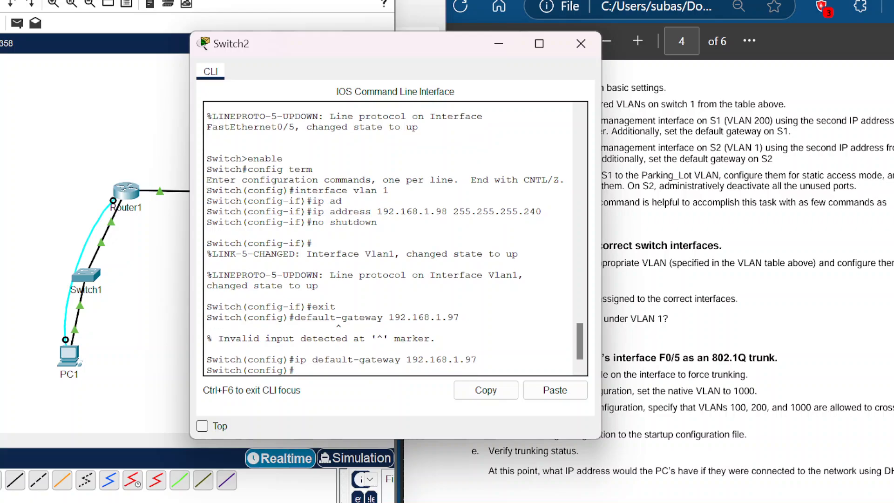
Step: Select S2's unused ports as an interface range: f0/1 - 4, f0/6 - 17, f0/19 - 24 and g0/1 - 2
drag(470, 44, 311, 0)
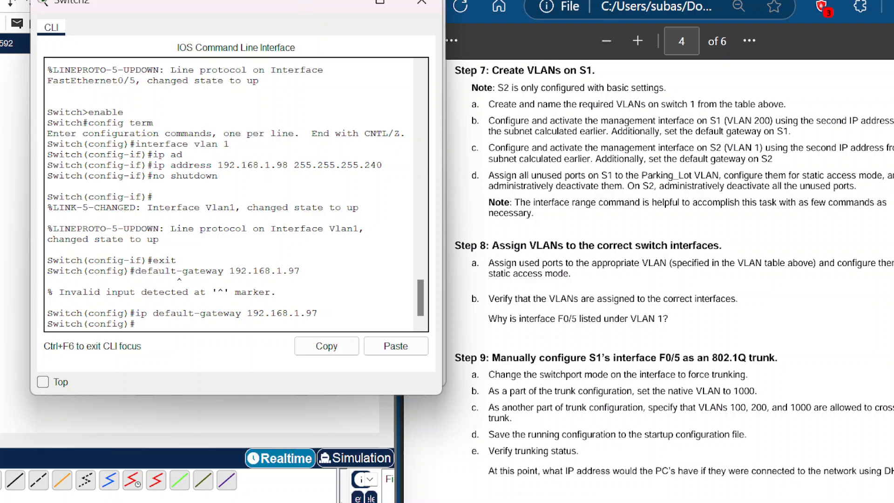
text(interface range f0)
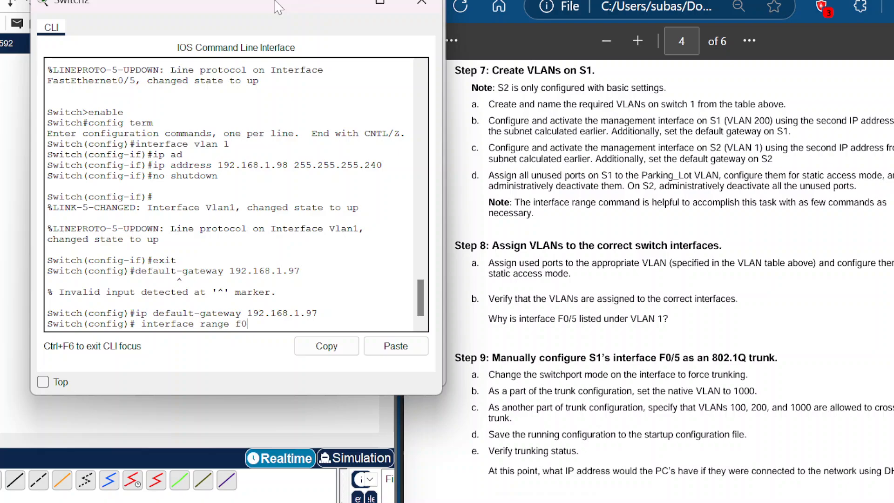
text(/1 - 4, f0/7 - 24, g0/1 -)
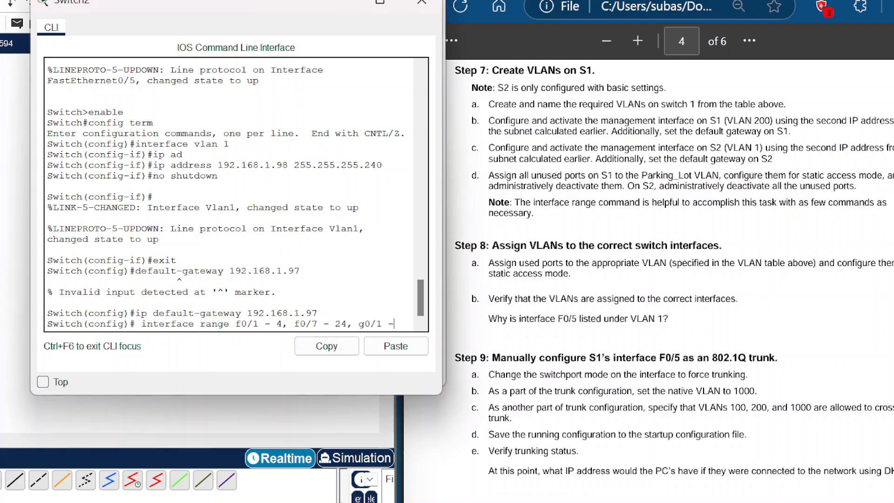
text(2)
key(Left)
key(Left)
key(BackSpace)
text(6)
key(Right)
key(Right)
key(Right)
key(Right)
key(BackSpace)
key(Delete)
text(17)
text(f)
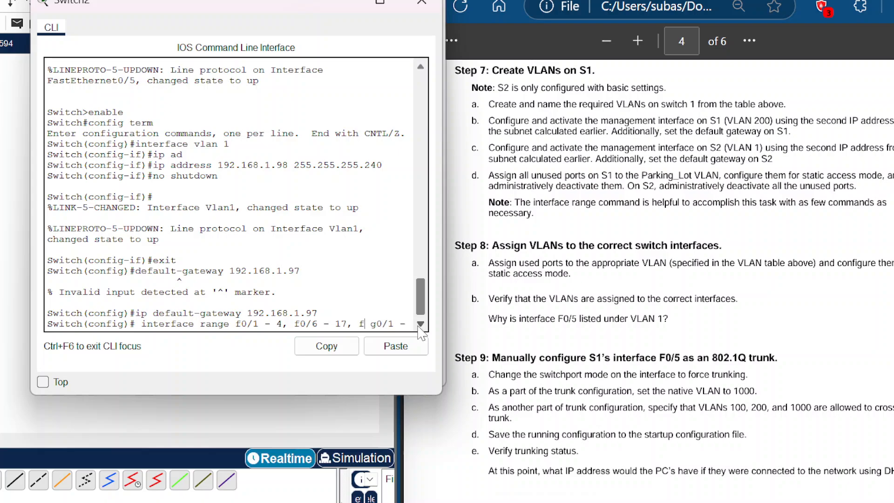
text(0/19 -)
text(24 g0/1 - 2)
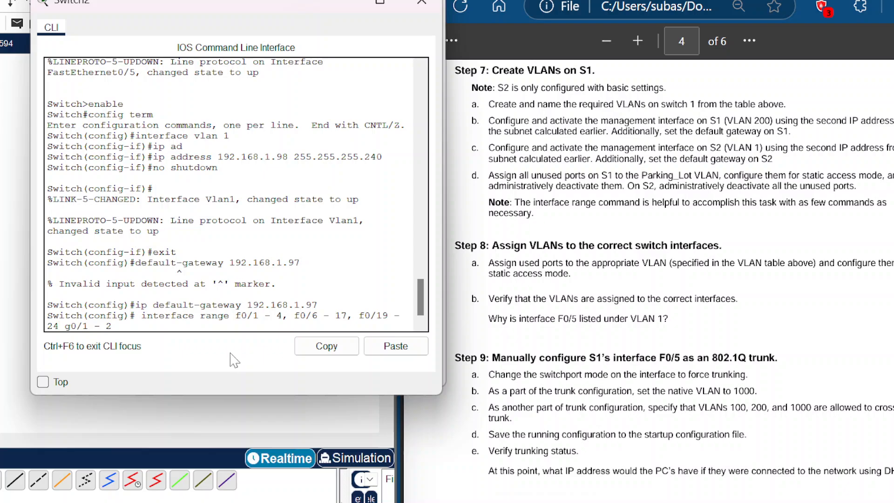
click(59, 326)
key(Return)
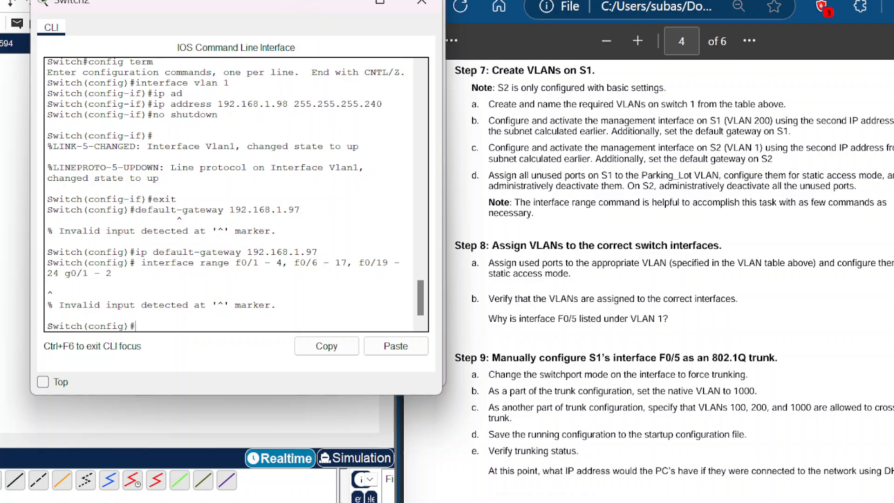
key(Up)
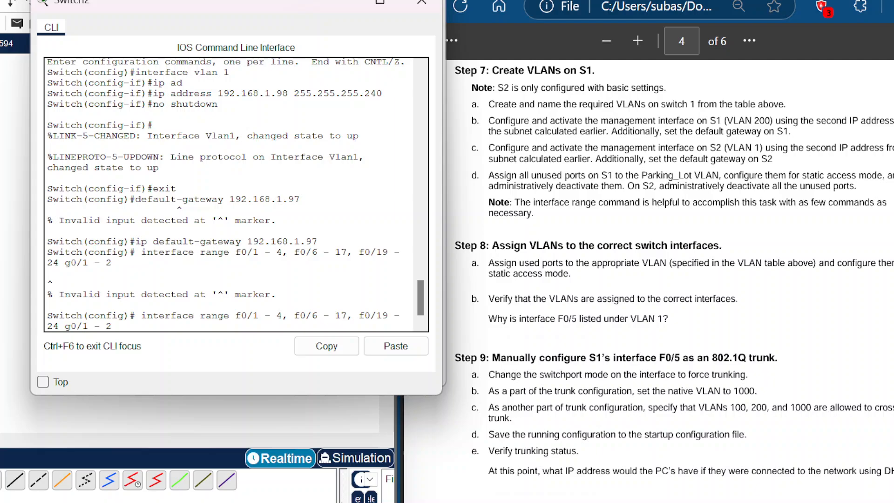
text(,)
key(Return)
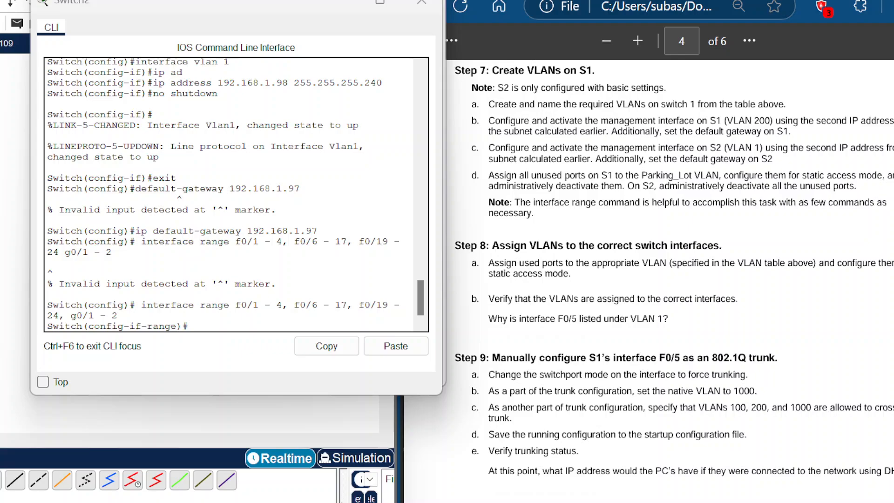
click(291, 2)
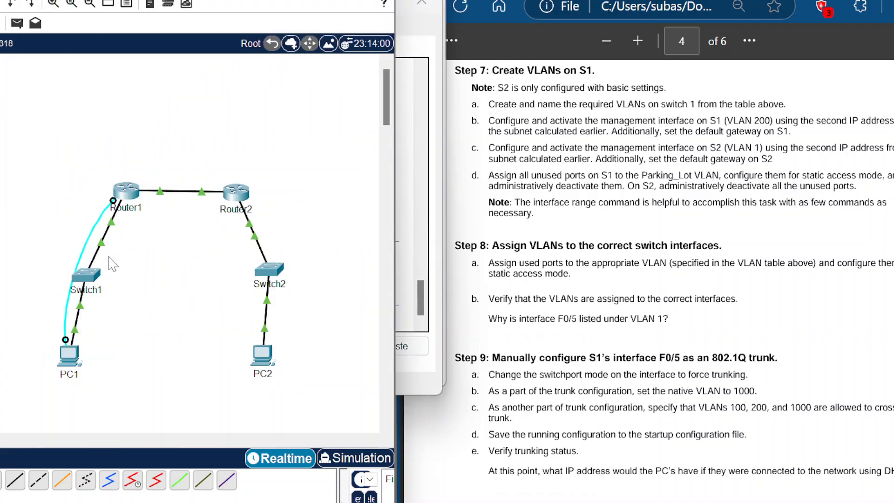
Step: Open Switch1's CLI and select its unused ports as an interface range: f0/1-4, f0/7-24 and g0/1-2
click(89, 276)
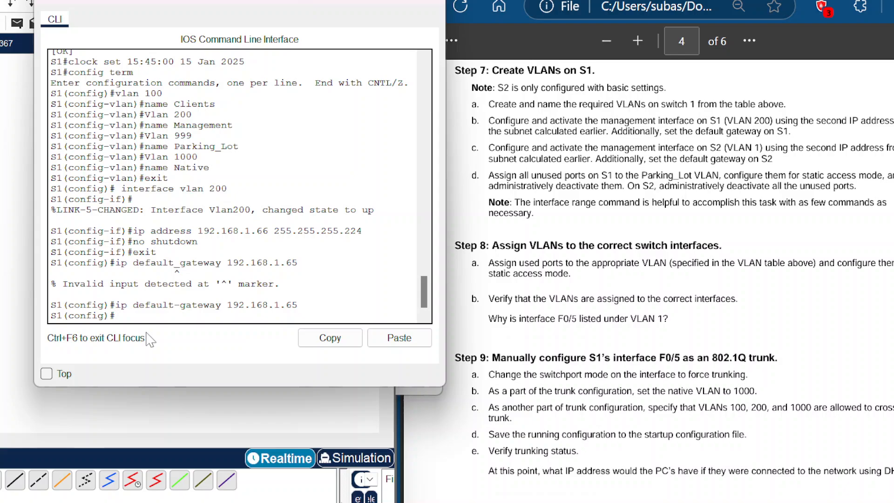
text(interface range)
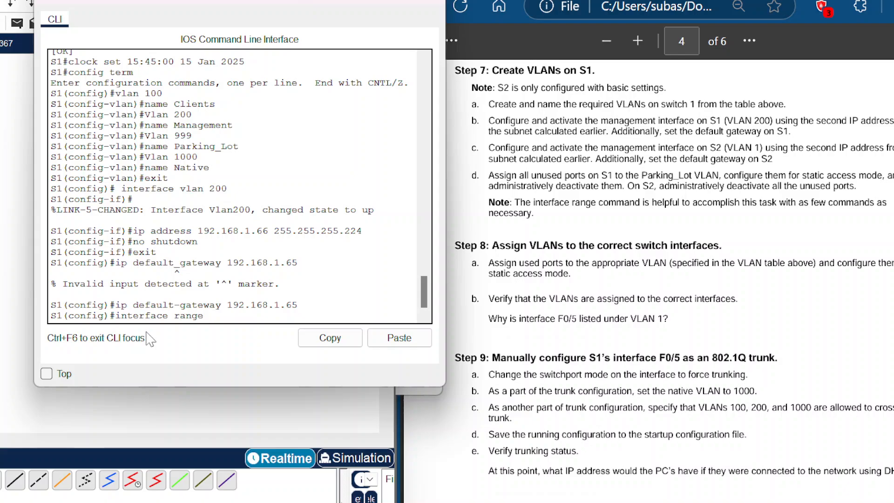
text( f0/1-4,f0/7-24,g0/1-)
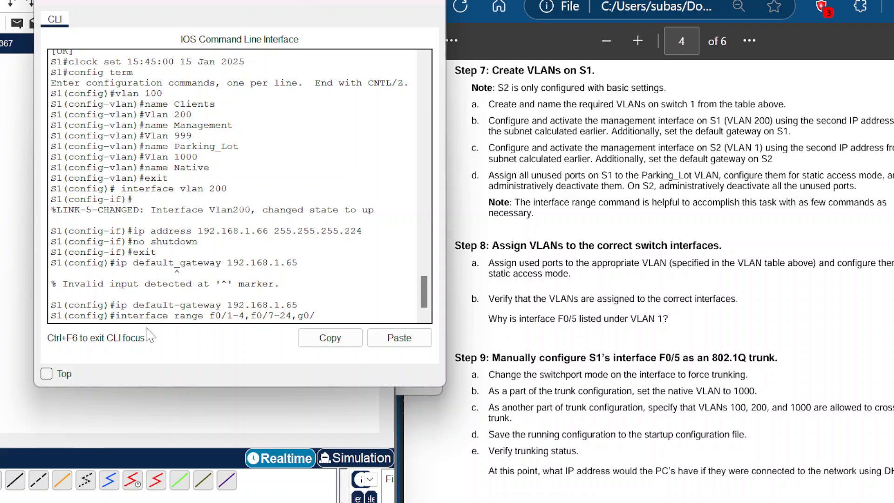
text(2)
key(Return)
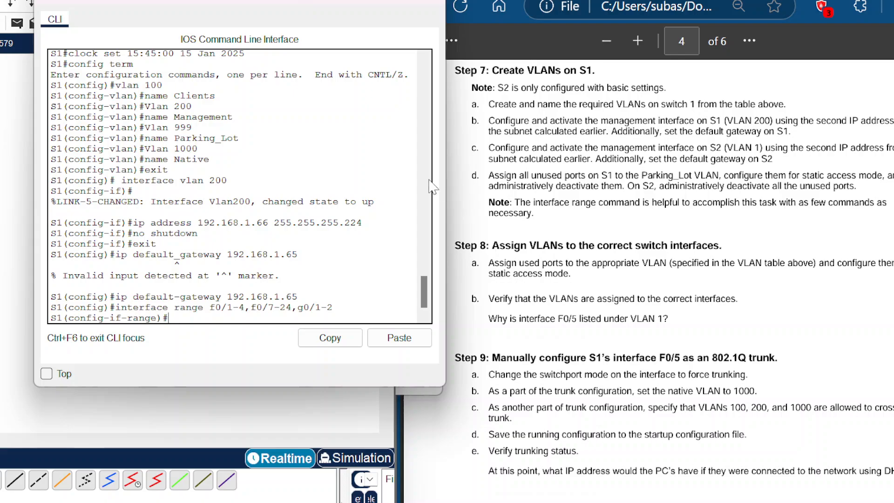
drag(310, 2, 295, 1)
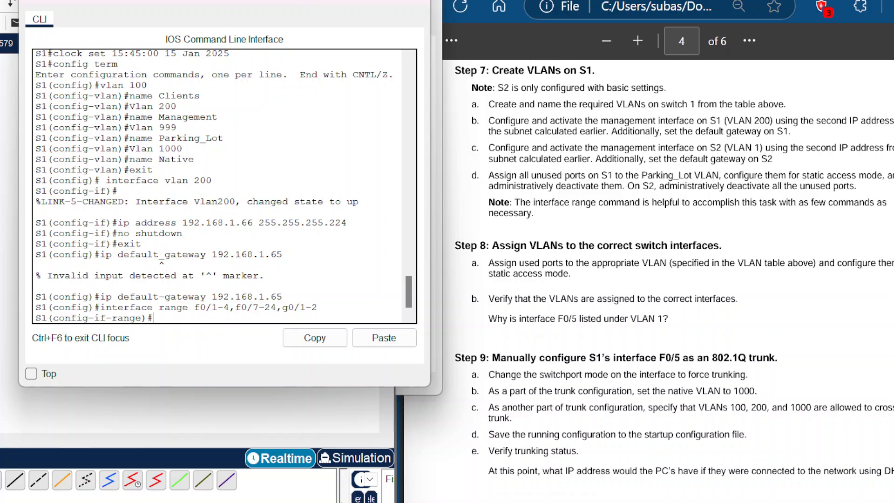
scroll(673, 271, down, 3)
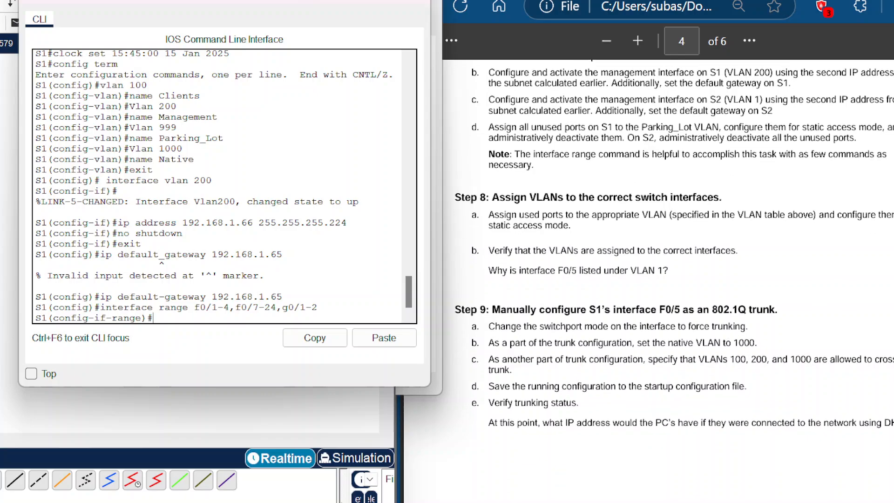
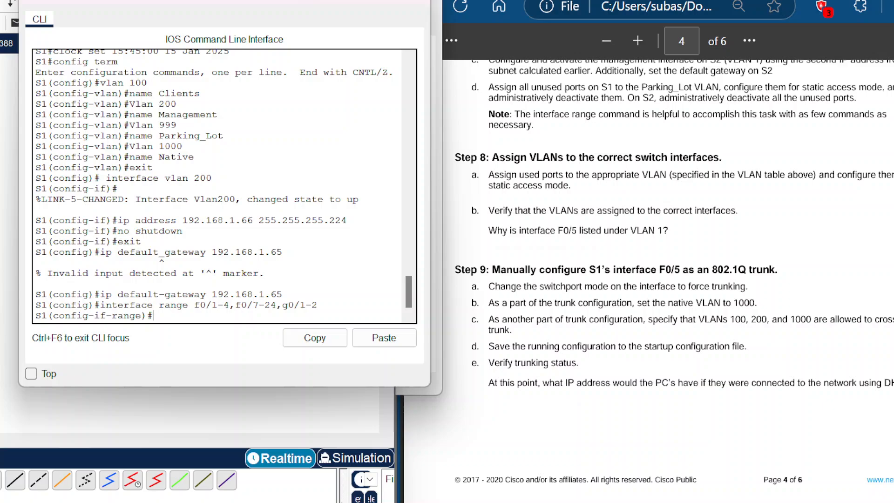
Step: Leave the port range and set S1's interface F0/6 to static access mode
text(exit)
key(Return)
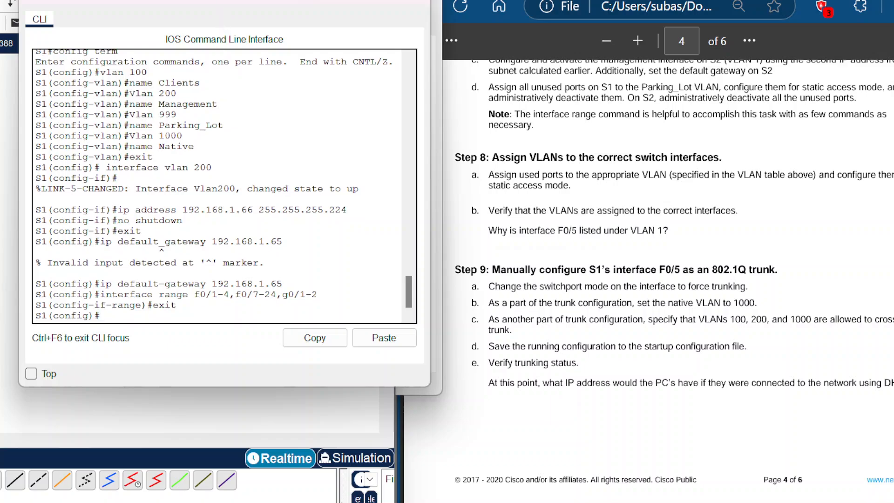
text(interface f0/6)
key(Return)
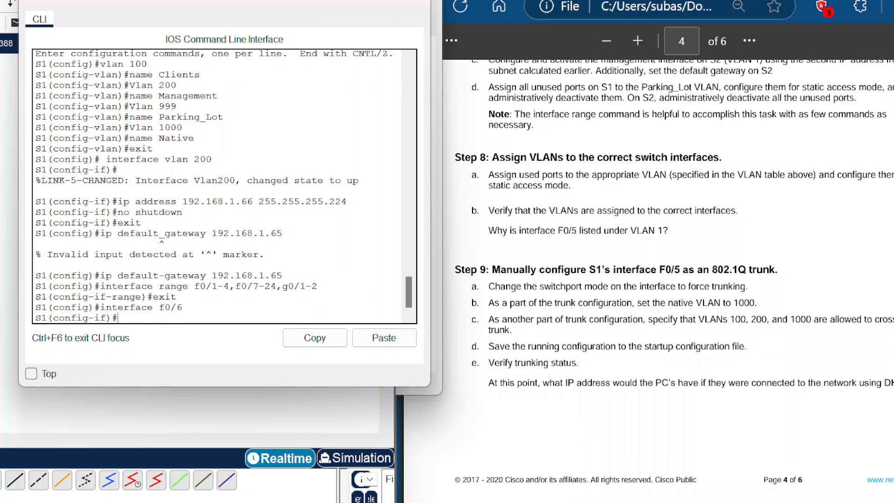
text(switchport mode acess)
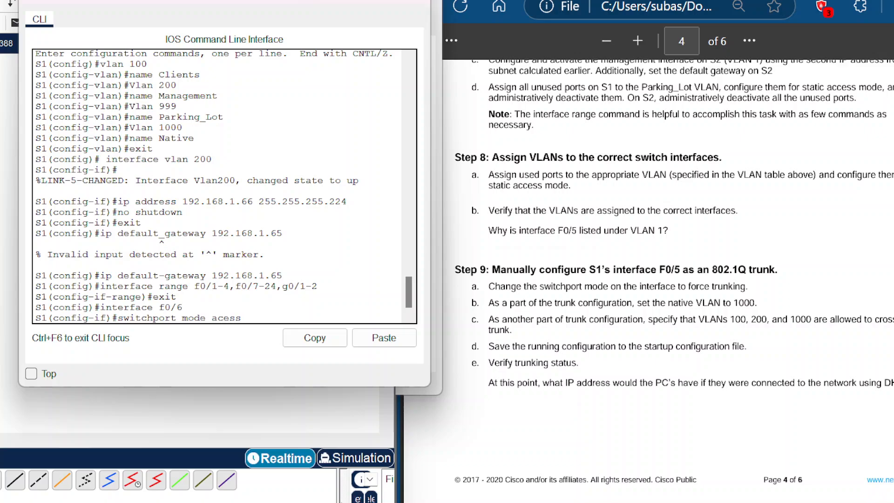
key(BackSpace)
key(BackSpace)
key(BackSpace)
key(BackSpace)
text(cess)
key(Return)
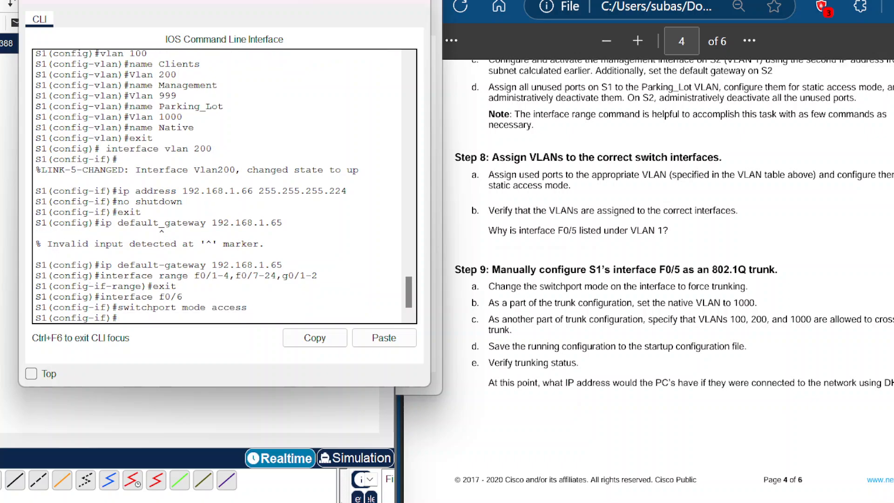
Step: Assign F0/6 to access VLAN 100 and return to privileged EXEC mode
text(switchport access vla)
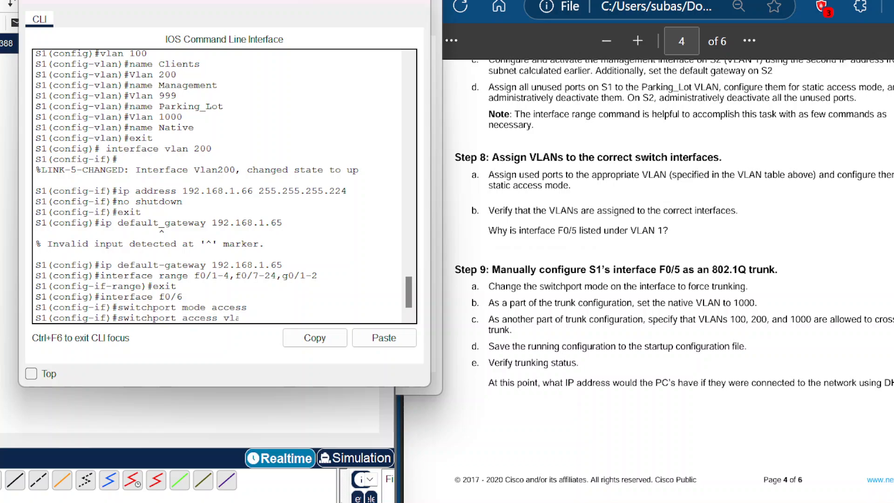
text(n 100)
key(Return)
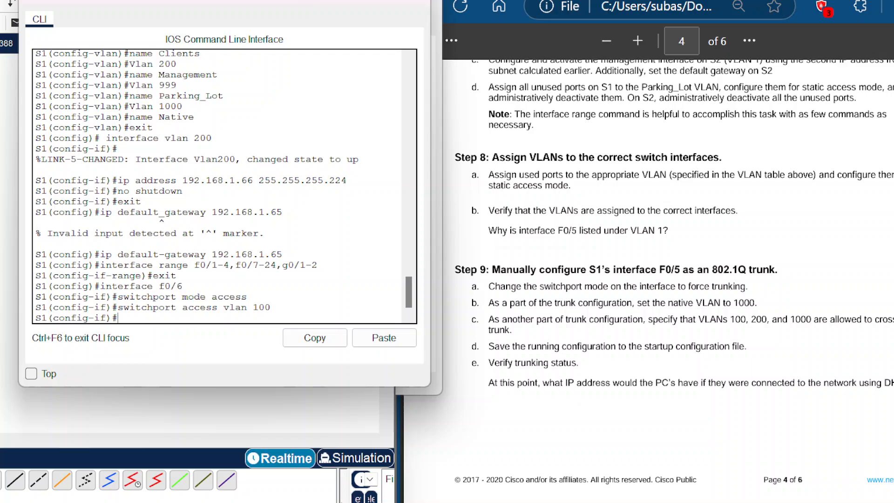
text(exit)
key(BackSpace)
key(BackSpace)
key(BackSpace)
text(nd)
key(Return)
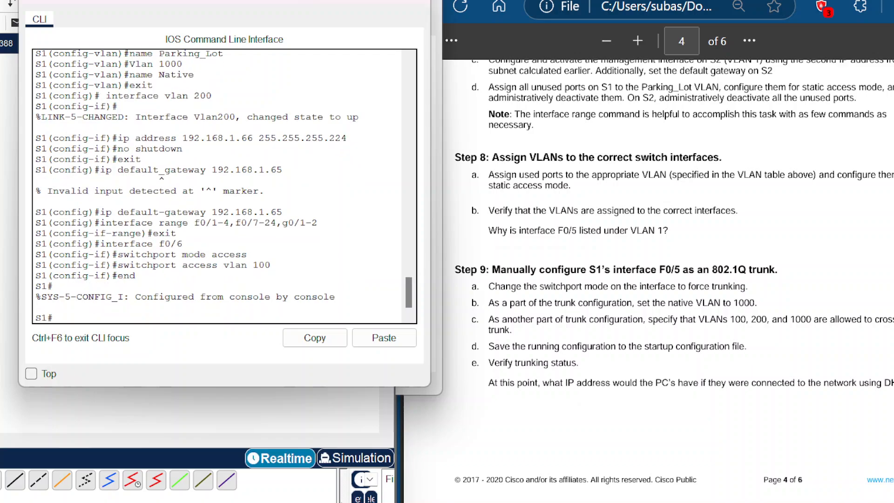
Step: Display S1's brief VLAN summary to verify the port assignments
text(show vlan brief)
key(Return)
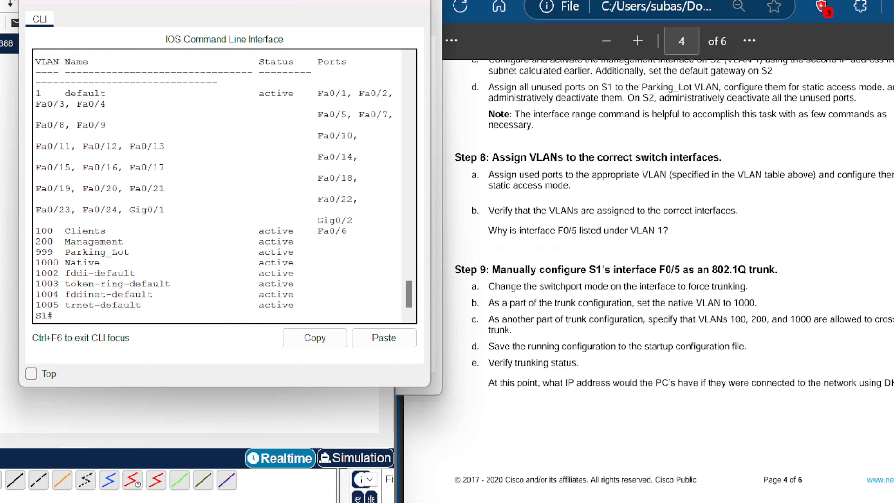
Step: Examine the VLAN 1 port list in the summary, highlighting where interface F0/5 is listed
scroll(223, 187, up, 3)
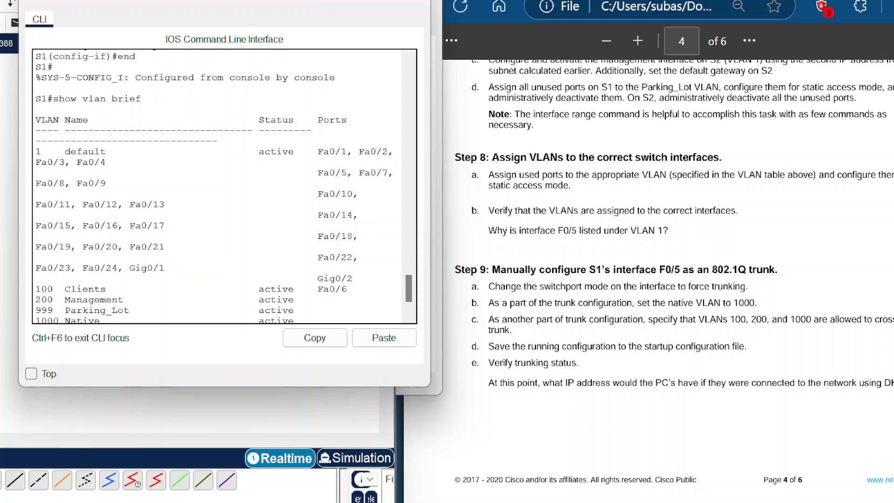
scroll(223, 186, down, 2)
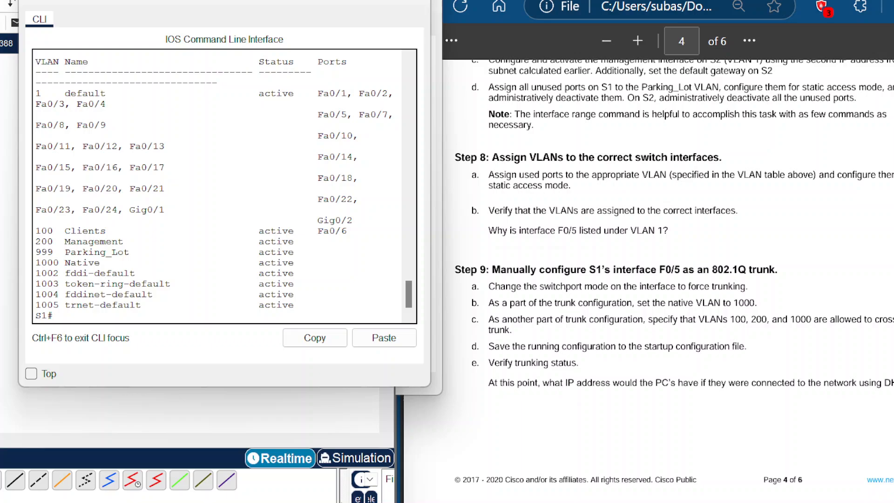
scroll(224, 186, up, 3)
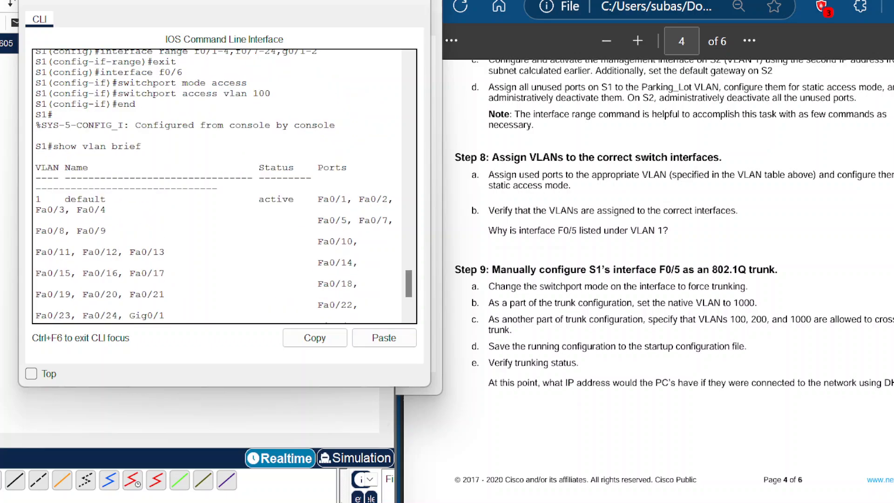
scroll(223, 186, down, 1)
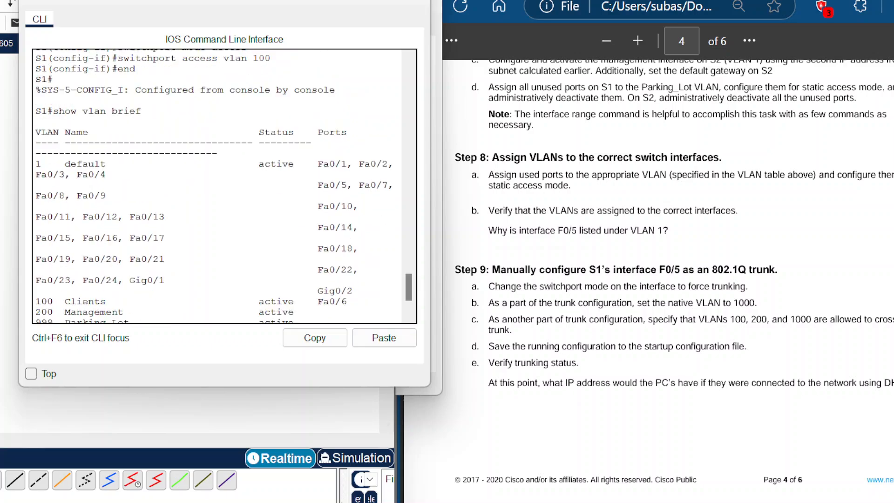
scroll(223, 186, down, 1)
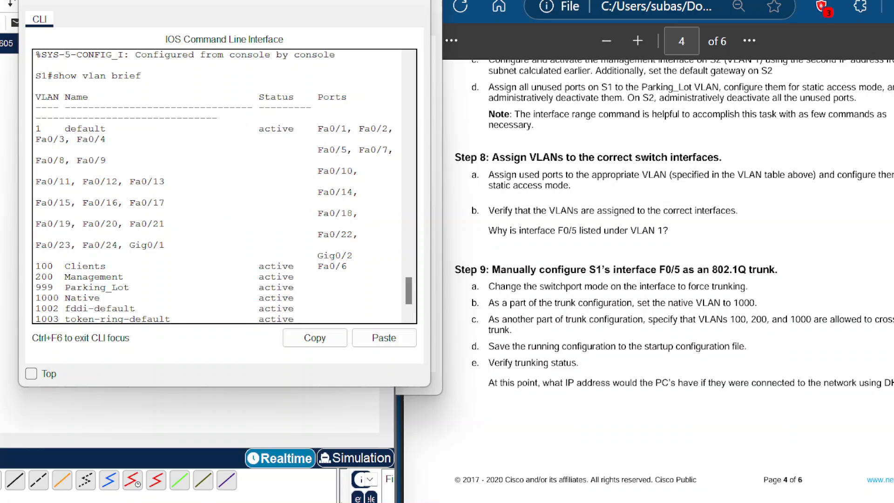
scroll(223, 186, down, 1)
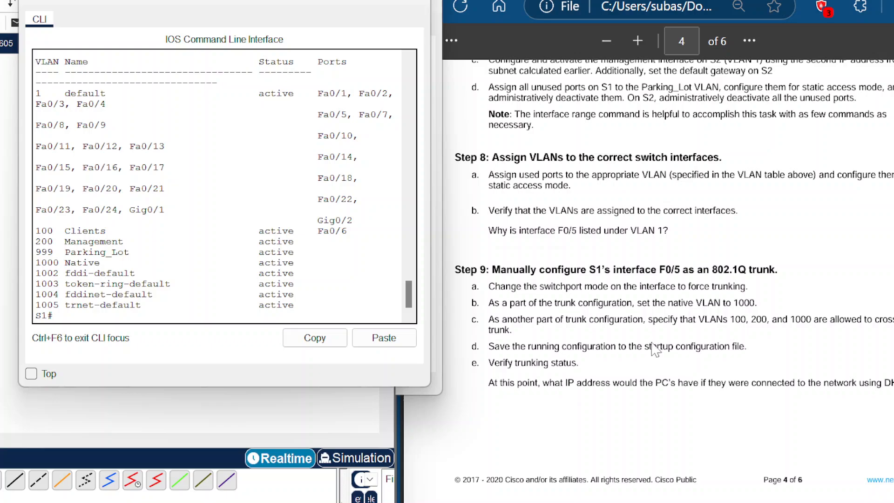
scroll(224, 186, up, 2)
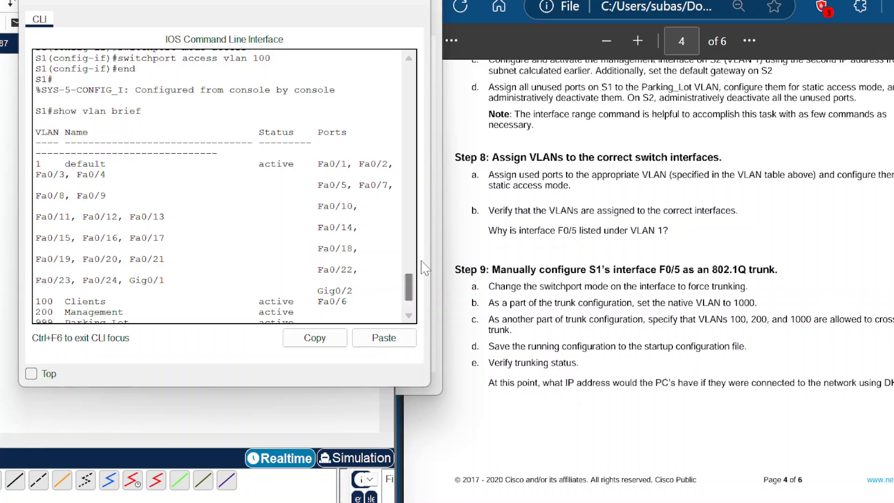
drag(430, 239, 484, 240)
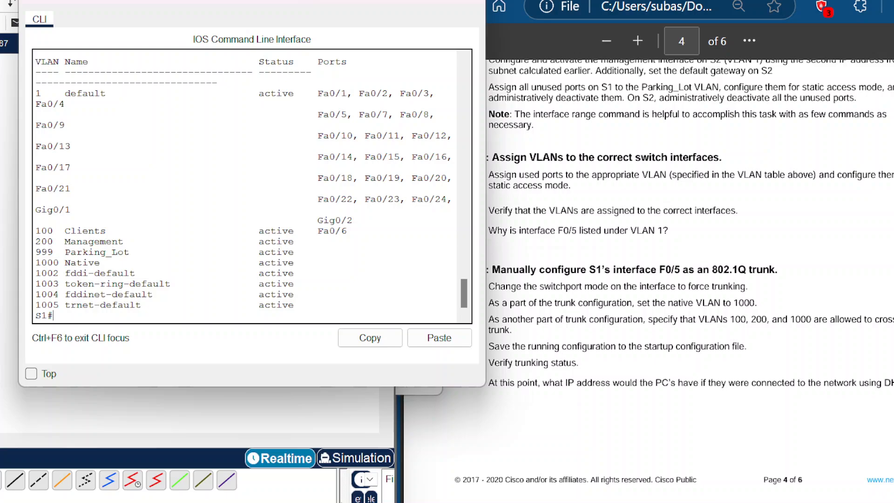
scroll(252, 186, up, 2)
drag(312, 185, 347, 185)
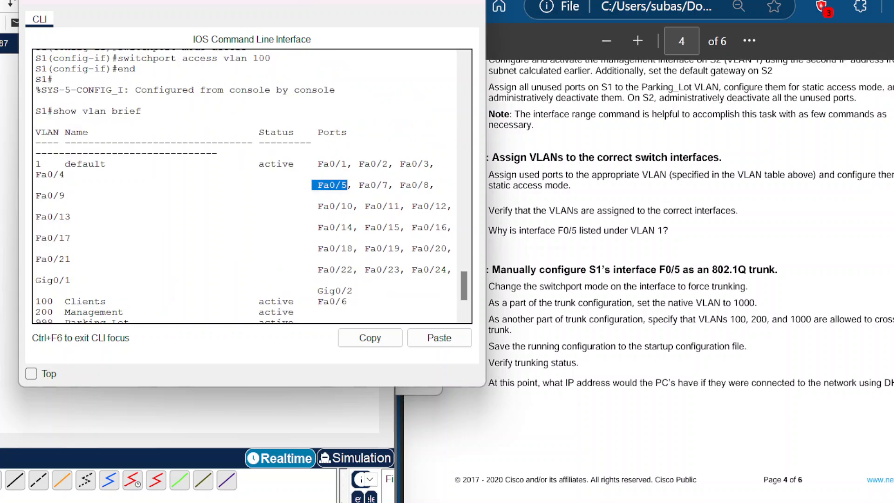
drag(40, 173, 101, 165)
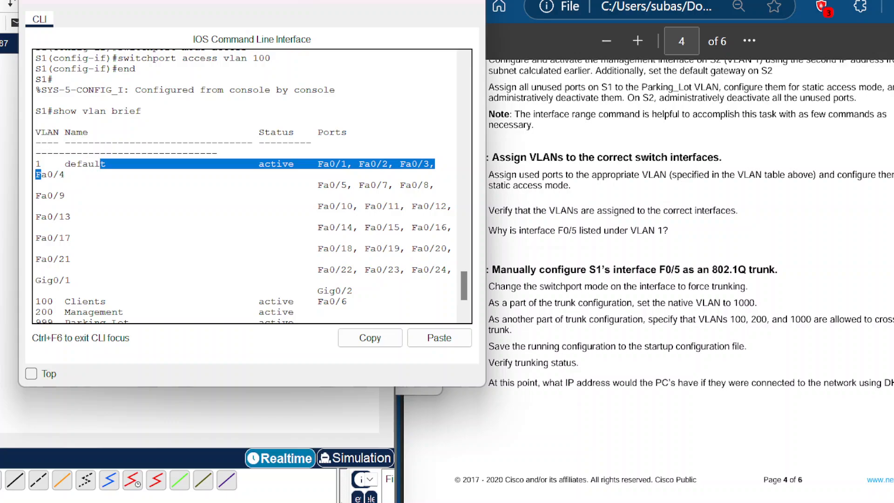
drag(311, 184, 359, 185)
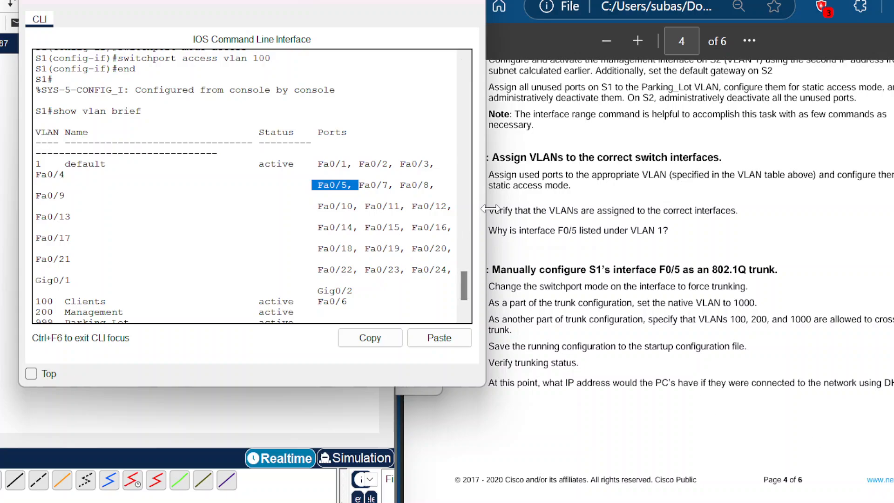
drag(486, 209, 446, 209)
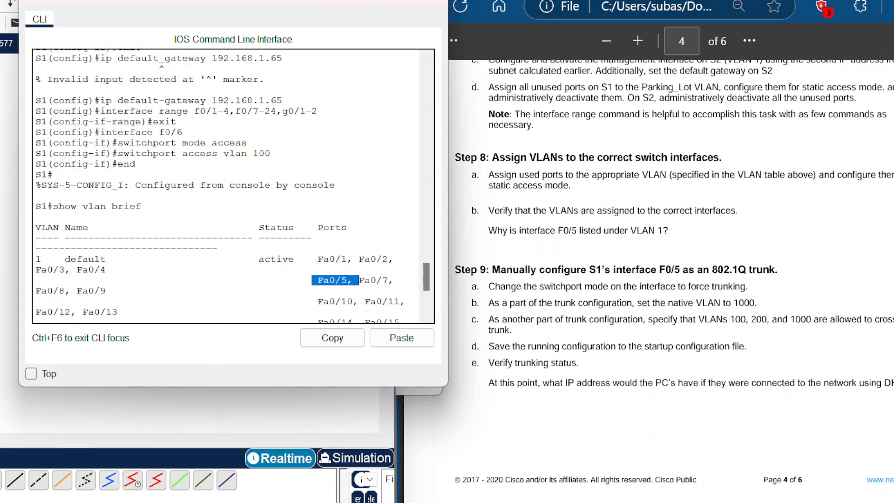
scroll(233, 186, down, 5)
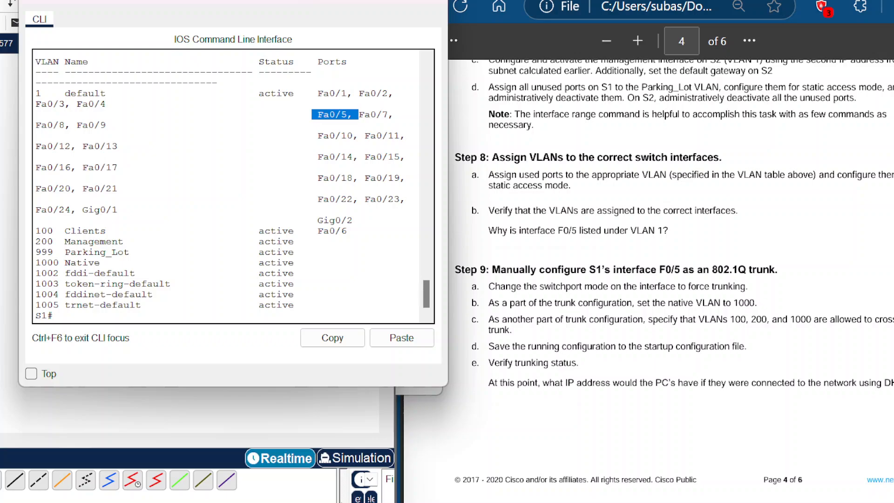
click(218, 305)
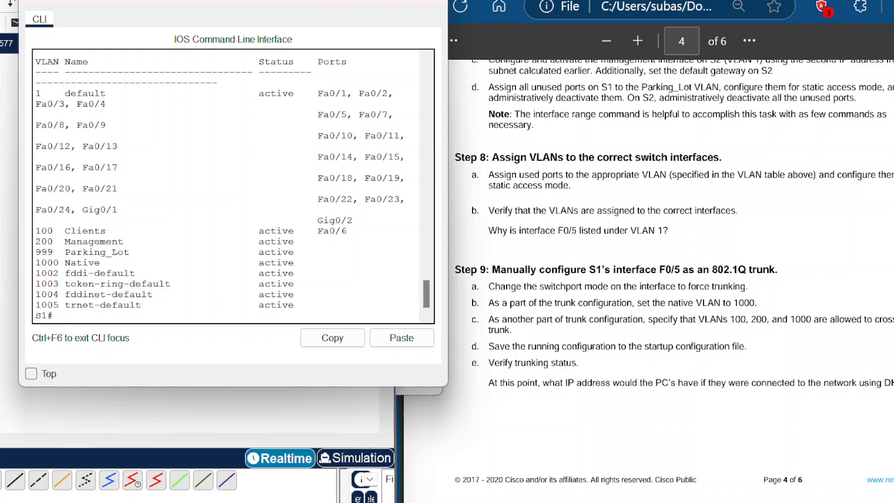
Step: Enter global configuration and set S1's interface F0/5 to trunk mode
key(Return)
text(con)
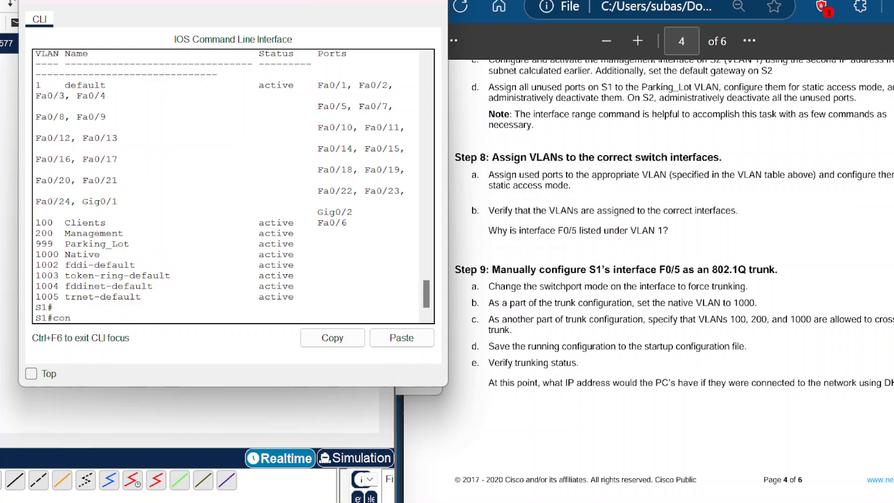
text(fig term)
key(Return)
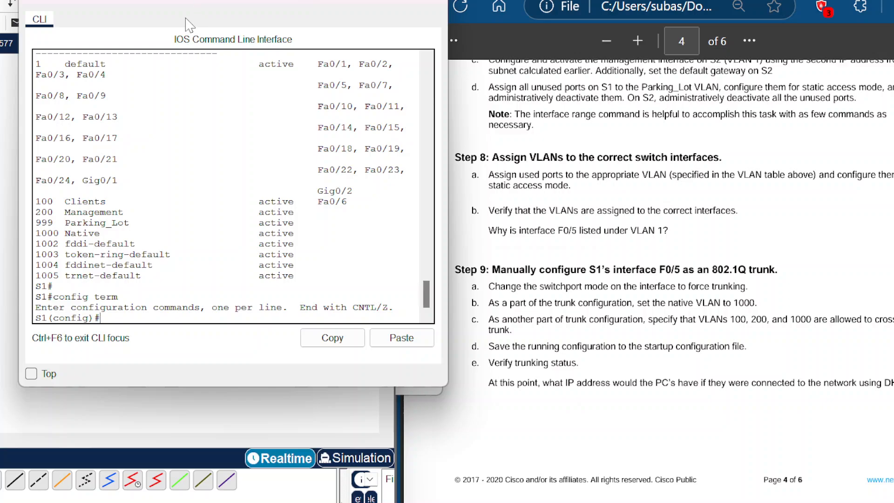
text(interface f0/5)
key(Return)
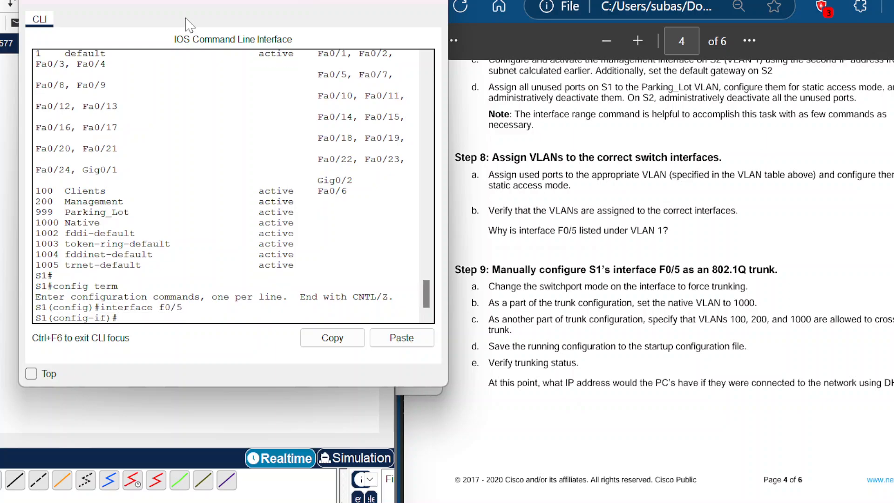
text(switchport mode trunk)
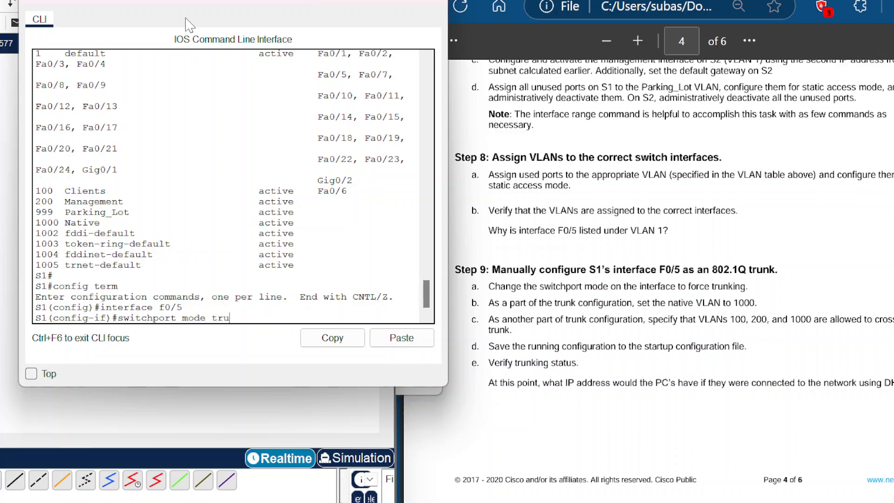
key(Return)
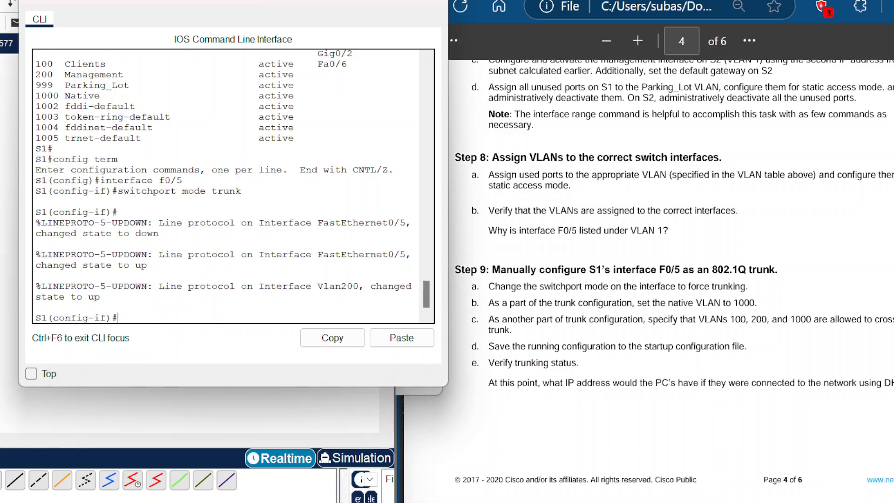
Step: Set the native VLAN on the F0/5 trunk to 1000
text(switchport trunk nativ)
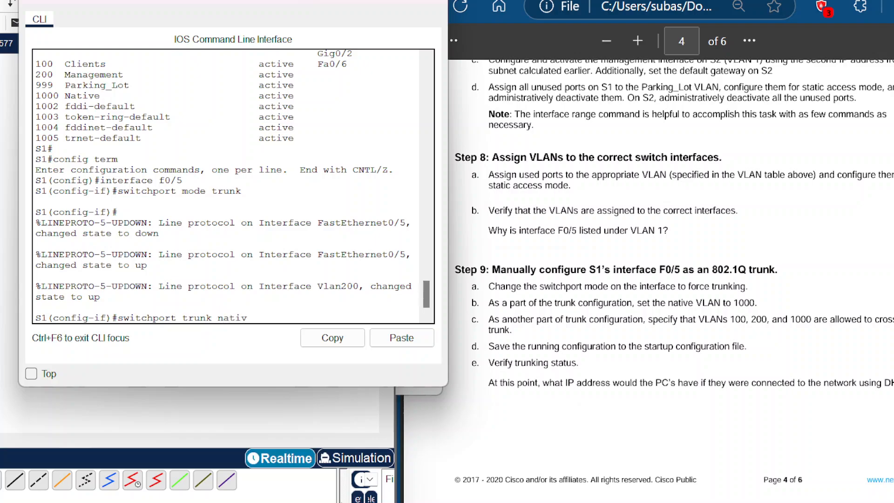
text(e vlan 1000)
key(Return)
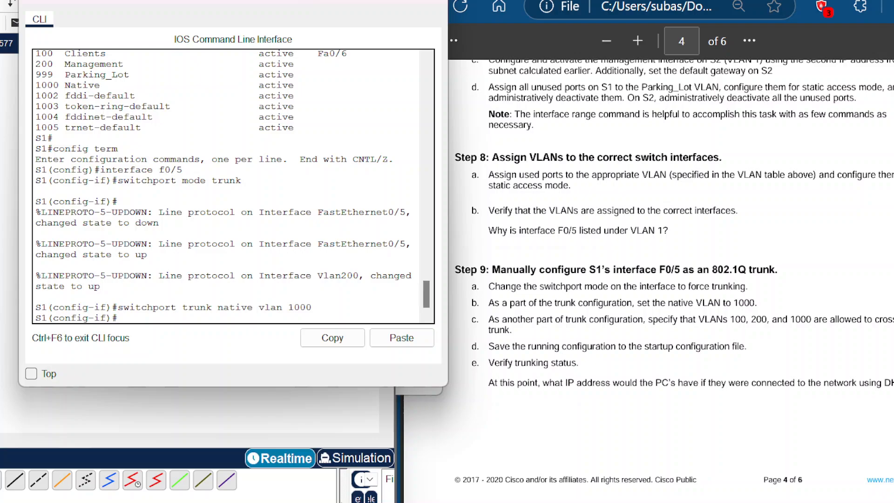
Step: Allow VLANs 100, 200 and 1000 across the F0/5 trunk
text(switchport trunk )
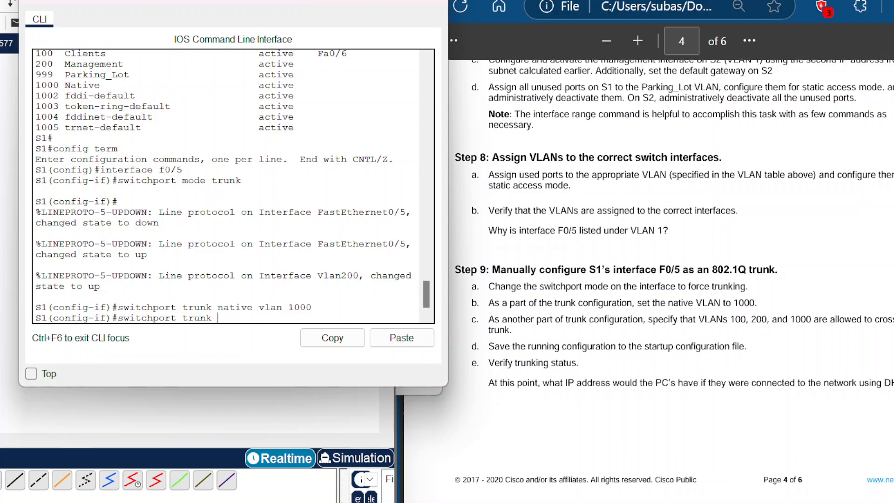
text(allowed vlan 100,200)
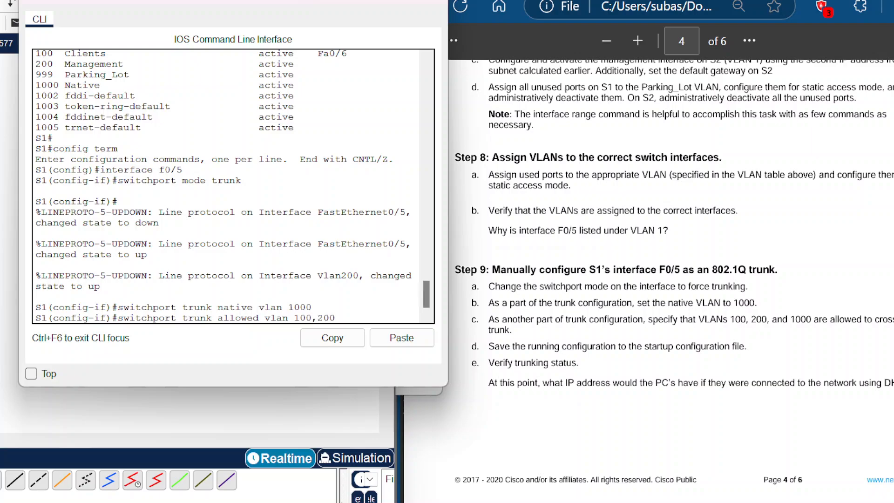
text(,1000)
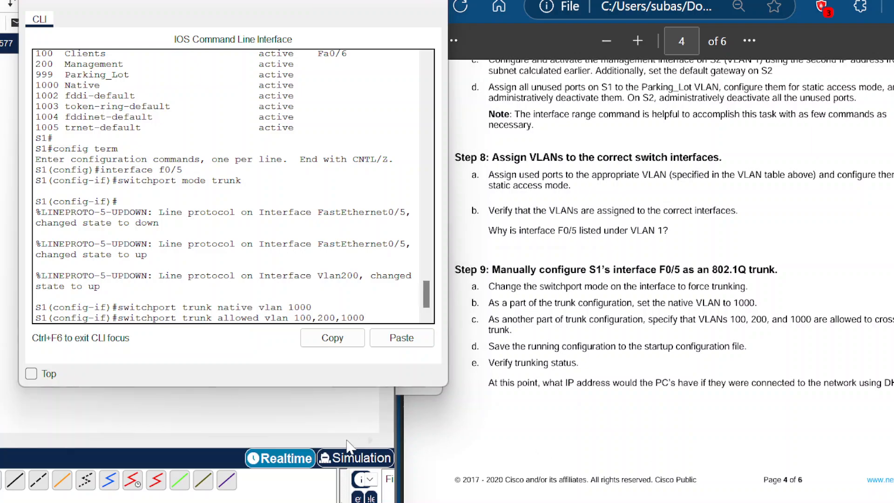
key(Return)
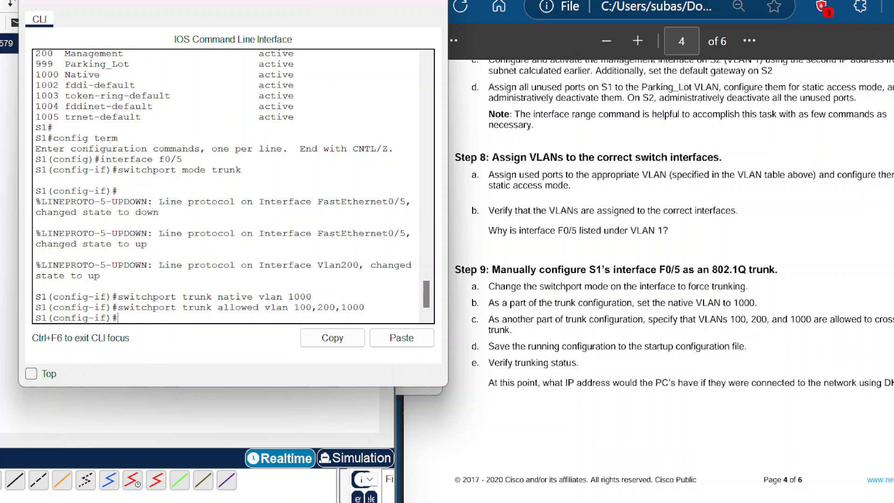
Step: Return S1 to privileged mode and save the running configuration to the startup configuration
text(exit)
key(Return)
text(end)
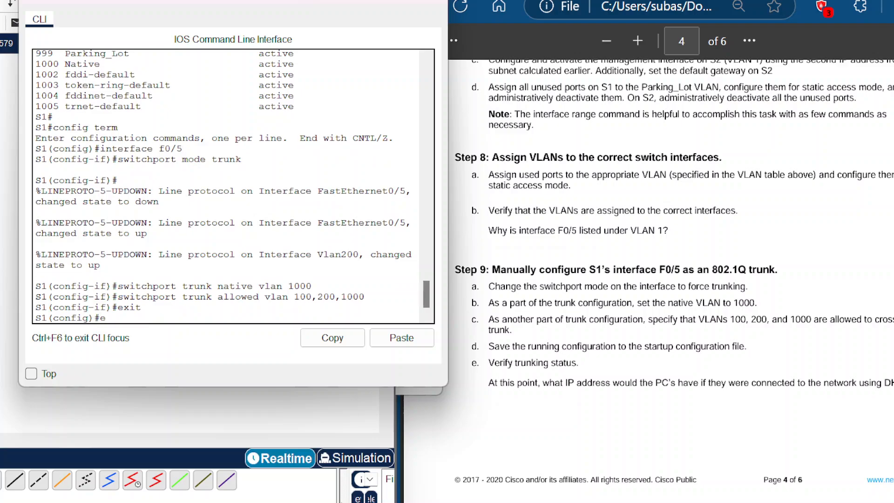
key(Return)
text(coyp)
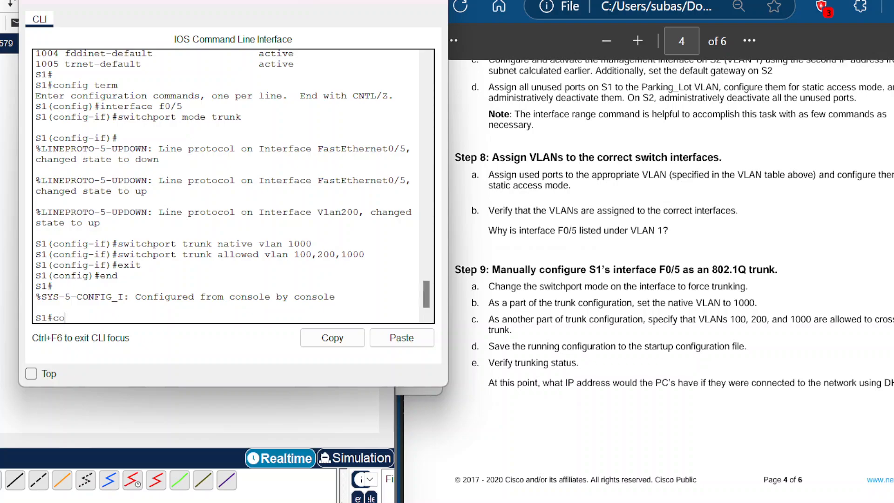
key(BackSpace)
key(BackSpace)
key(BackSpace)
text(opu)
key(BackSpace)
text(y running-config st)
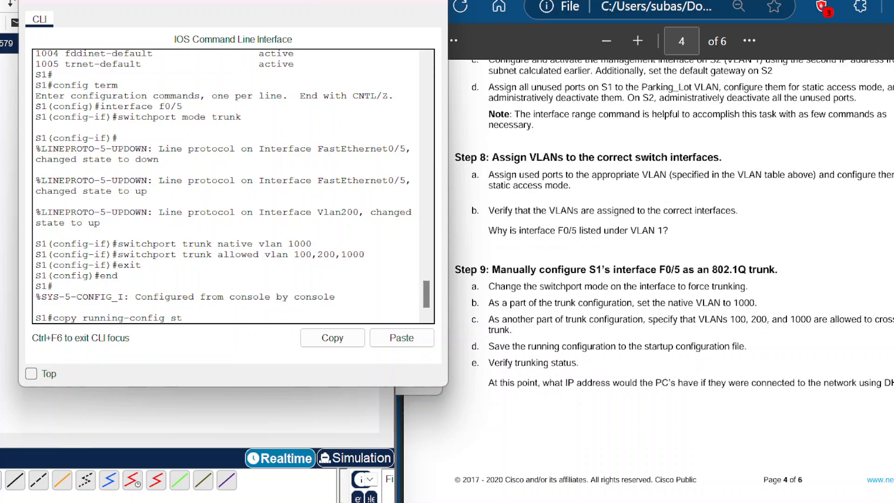
text(artup-config)
key(Return)
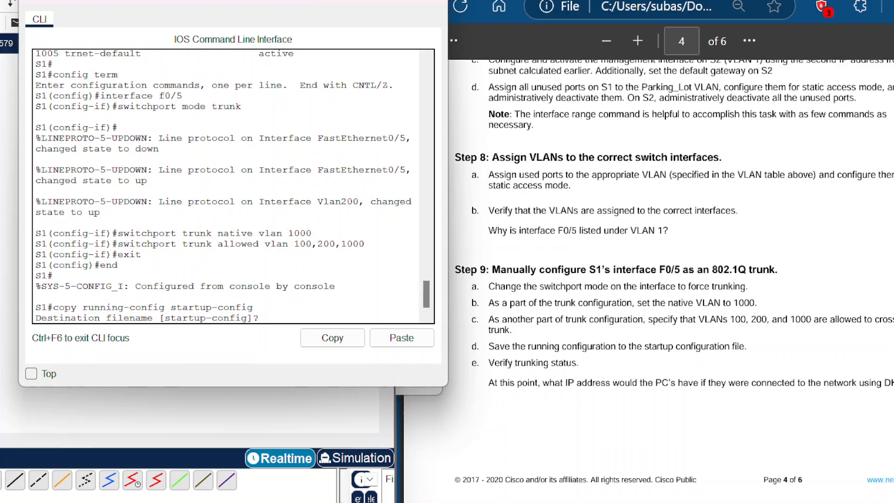
key(Return)
key(Return)
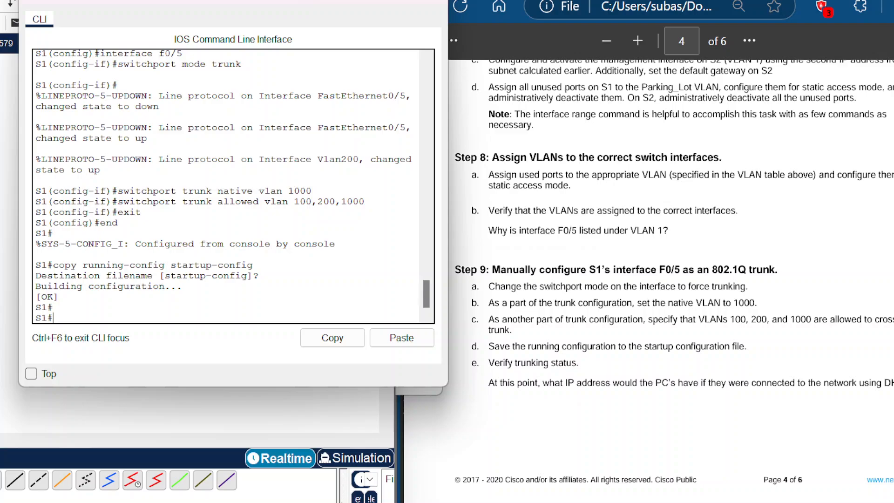
Step: Verify the trunking status of S1's interfaces
text(show interfaces)
key(BackSpace)
text(s trun)
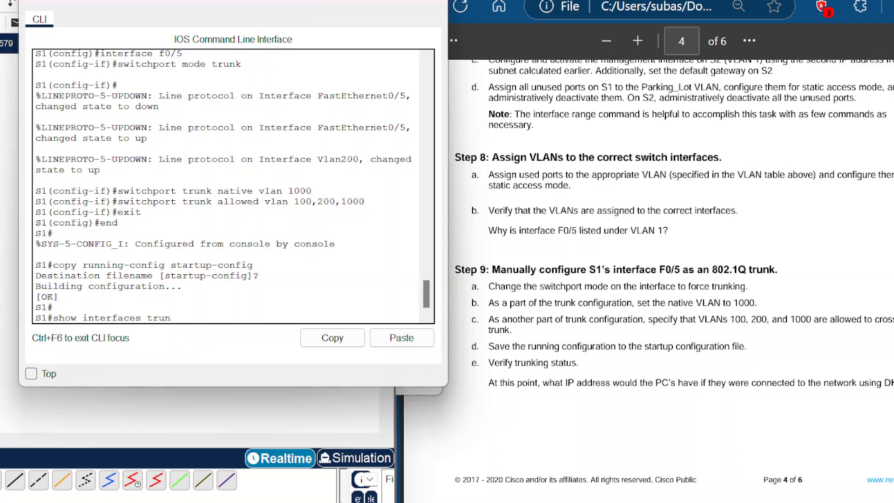
text(k)
key(Return)
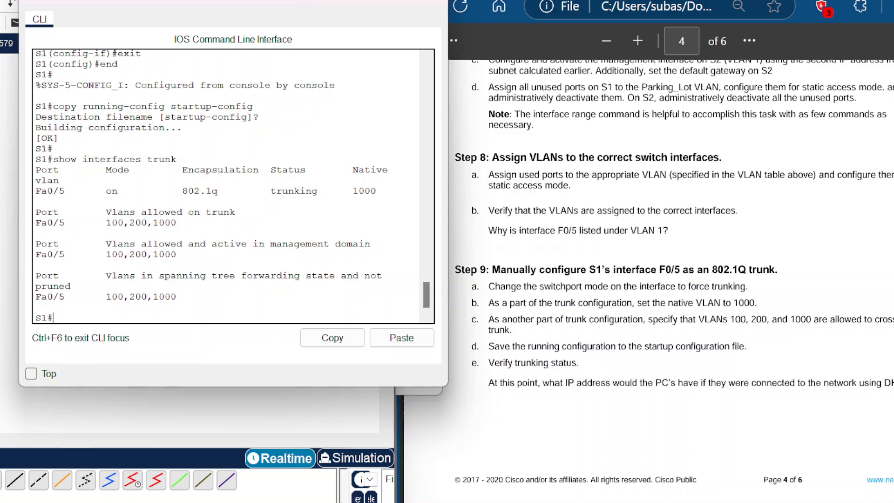
Step: Open R1's console from PC1's terminal, pass the password prompts, and enter privileged mode
scroll(631, 252, down, 8)
scroll(670, 279, down, 2)
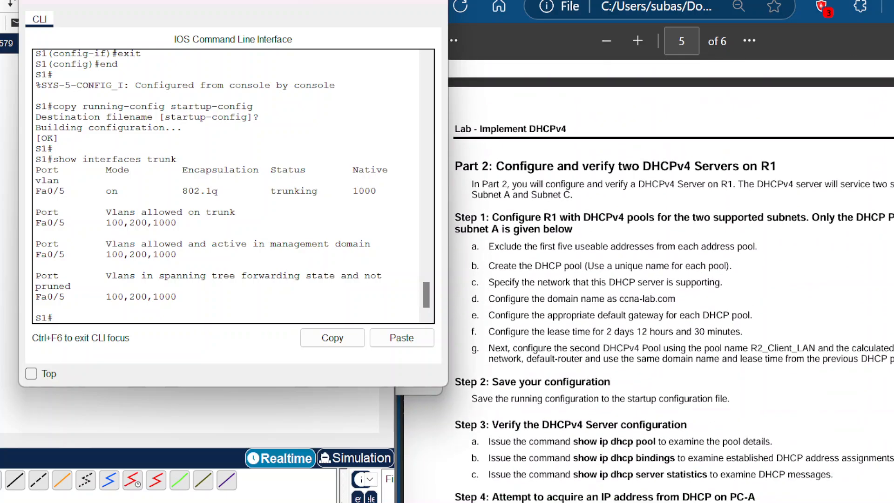
scroll(670, 279, down, 2)
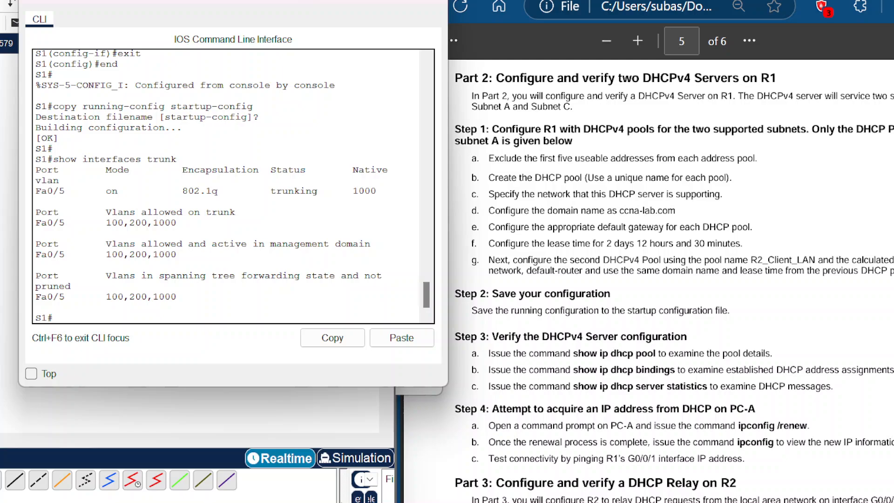
scroll(614, 214, up, 2)
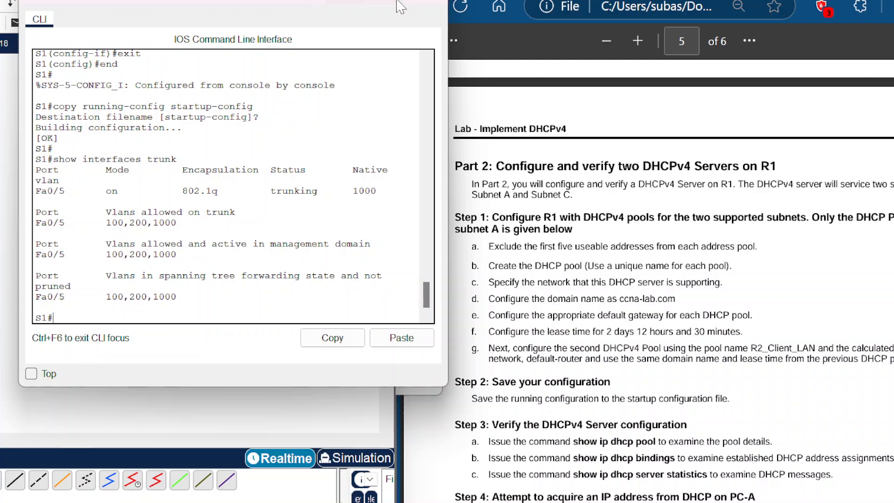
click(8, 136)
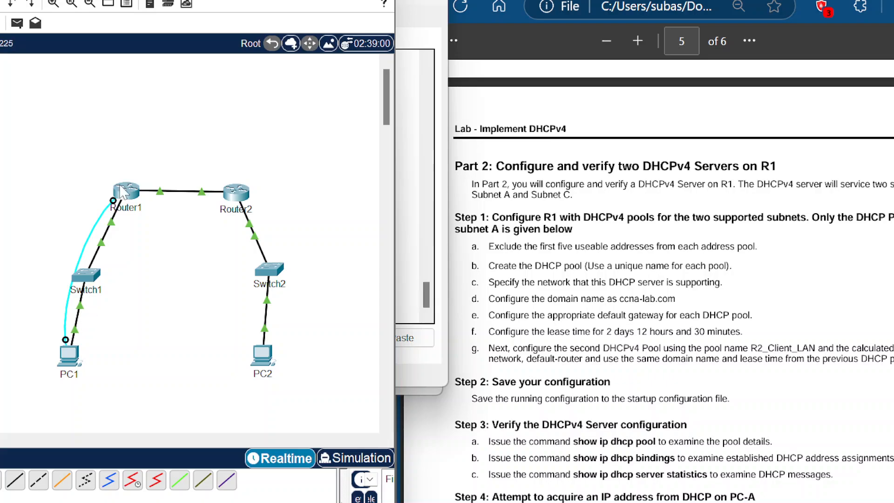
click(69, 355)
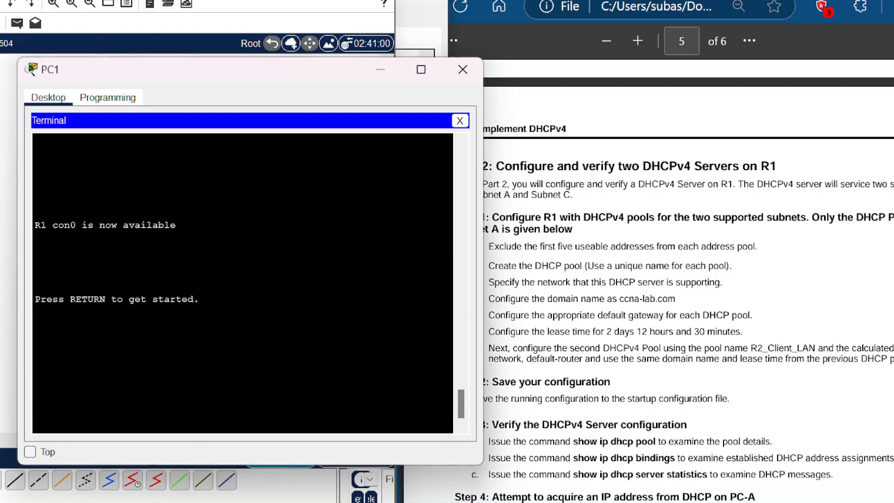
key(Return)
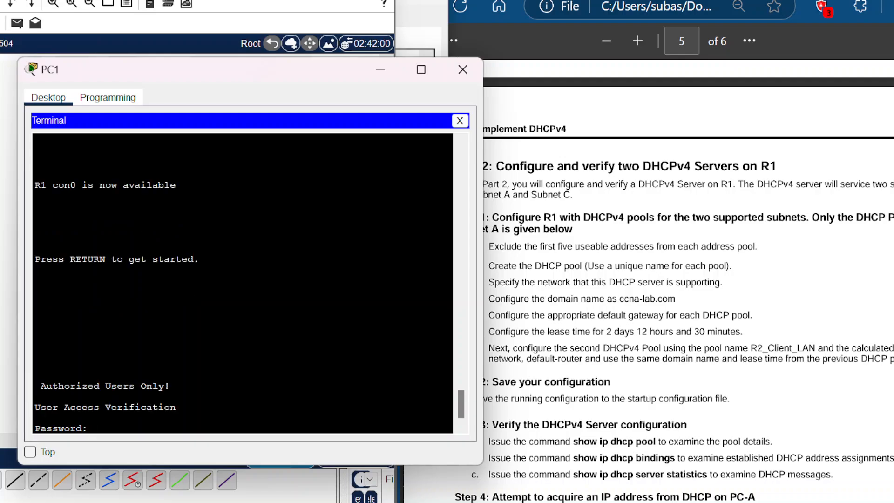
drag(273, 76, 268, 6)
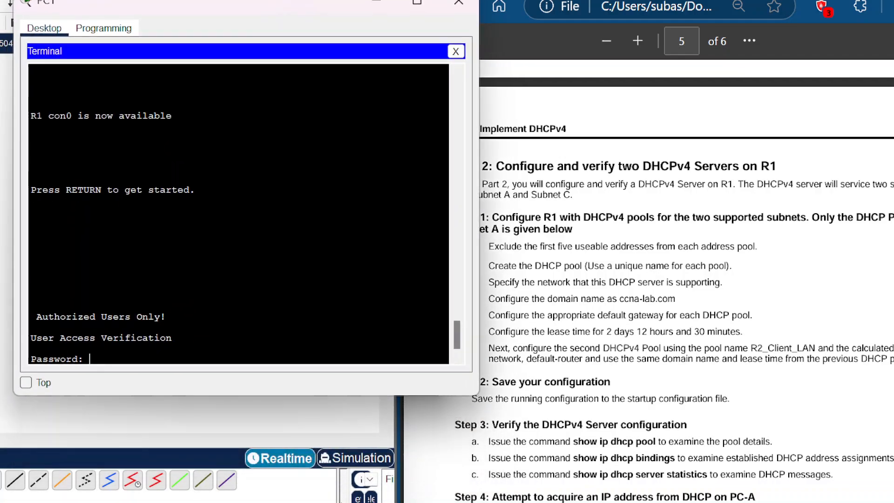
key(Return)
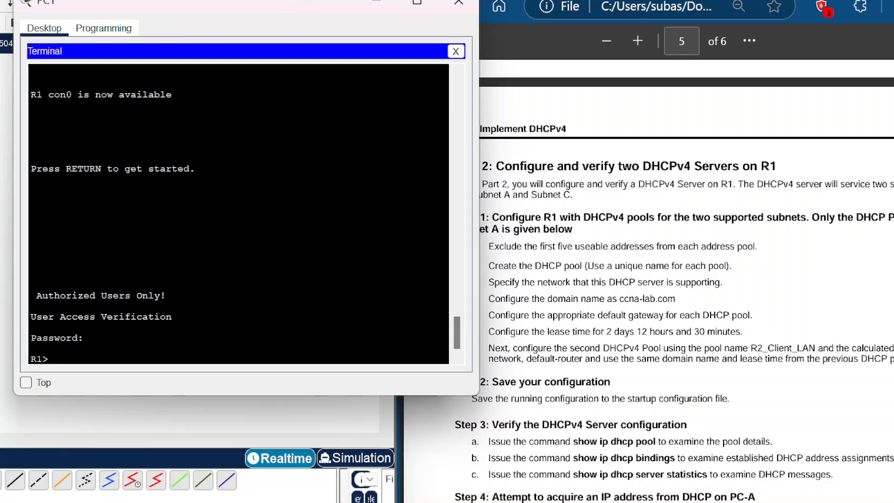
text(enable)
key(Return)
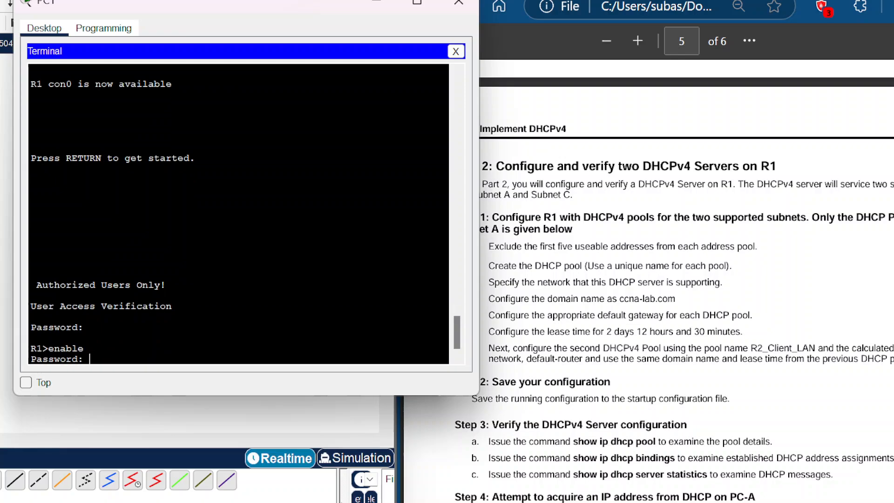
key(Return)
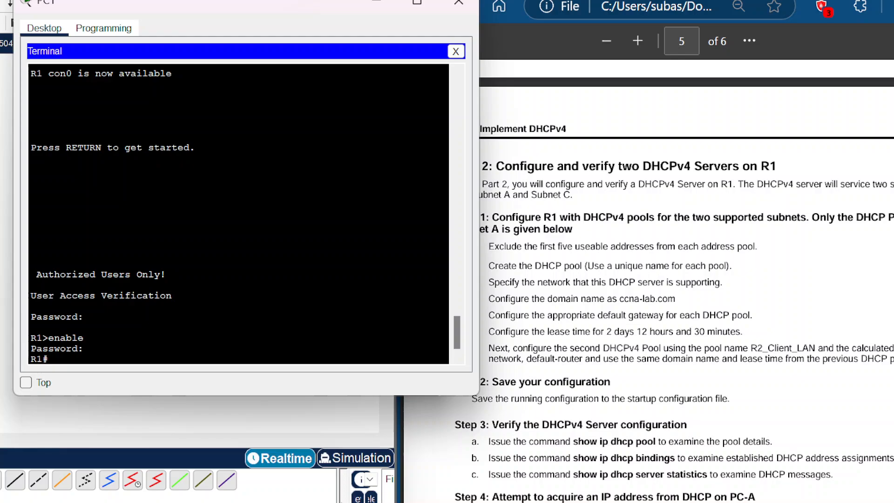
Step: Enter global configuration on R1 and exclude DHCP addresses 192.168.1.1 through 192.168.1.5
text(config term)
key(Return)
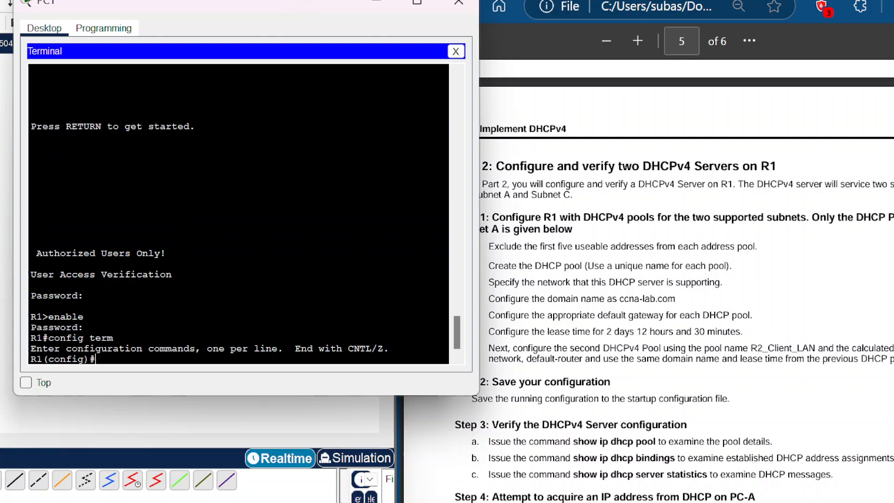
text(ip dhcp excluded)
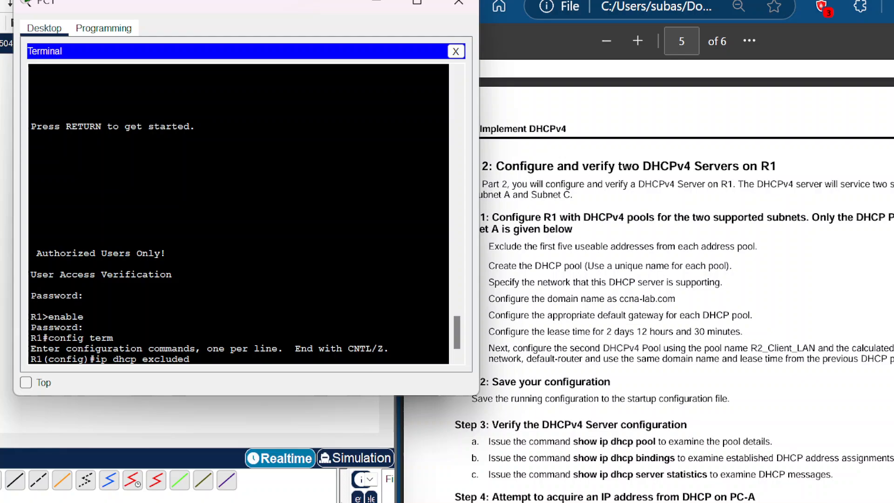
text(-address 192.168.1.1)
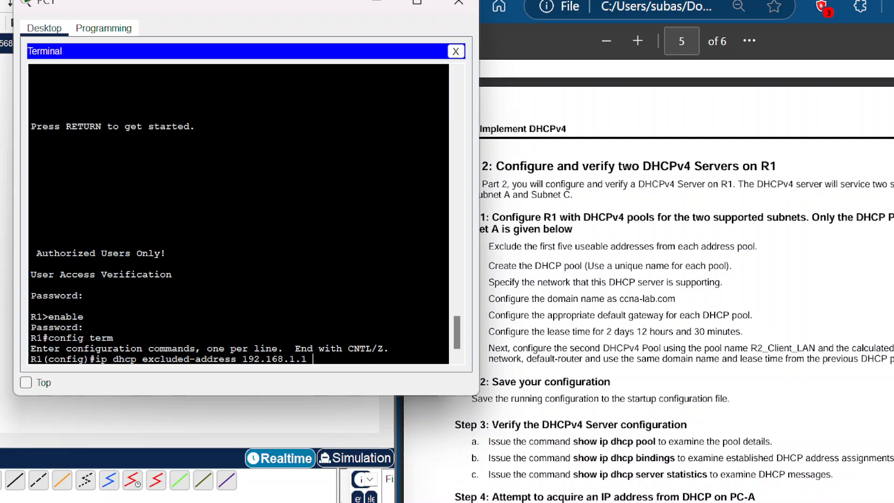
text(192.1)
text(68.1.5)
key(Return)
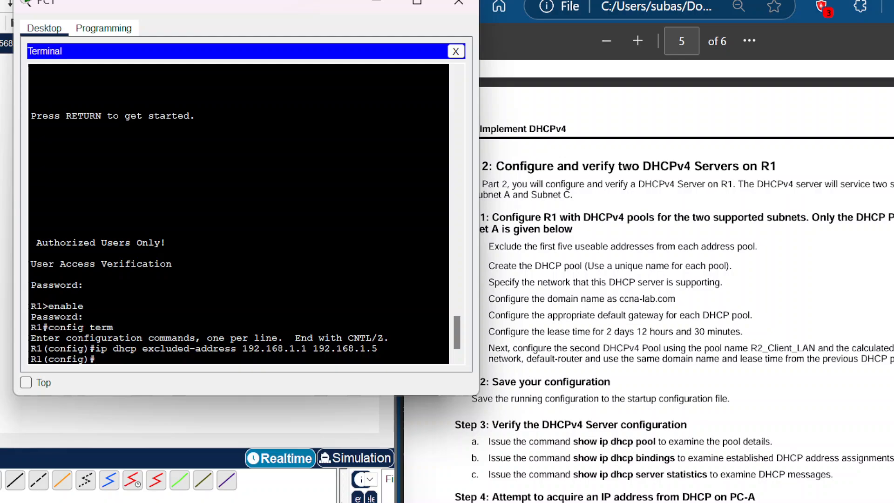
Step: Create DHCP pool R1_Client_LAN and set its network to 192.168.1.0 255.255.255.192
text(ip dhcp)
key(BackSpace)
text(pool R11)
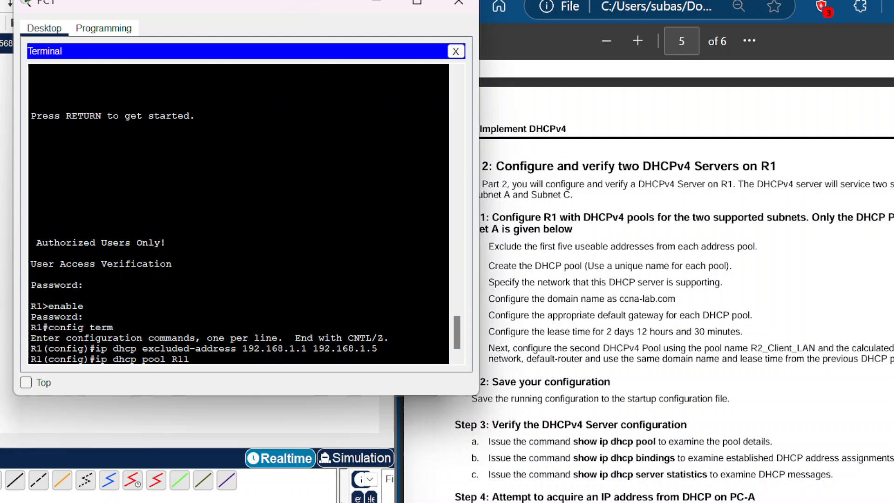
key(BackSpace)
text(_Client_LAN)
key(Return)
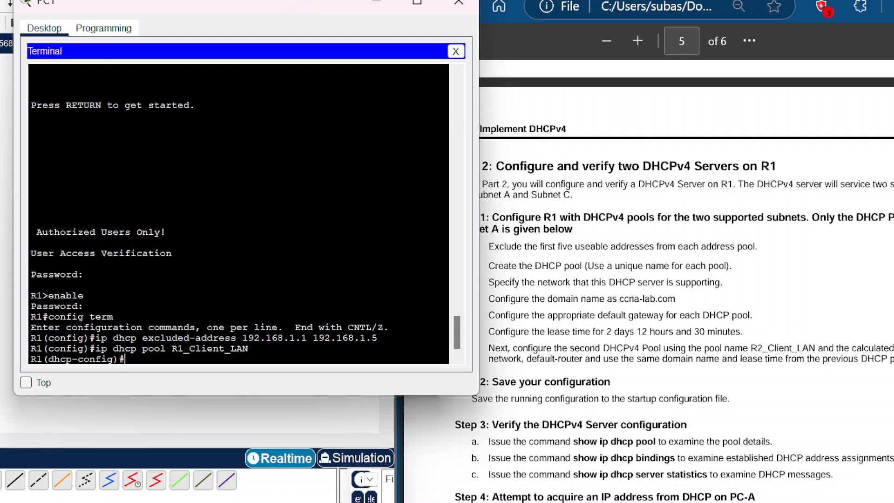
text(network 192.168.1.)
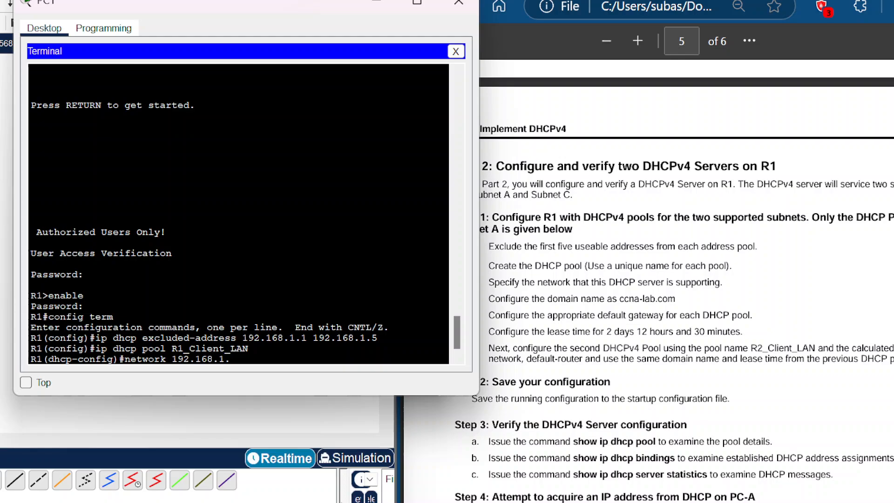
text(0 255.255.255.192)
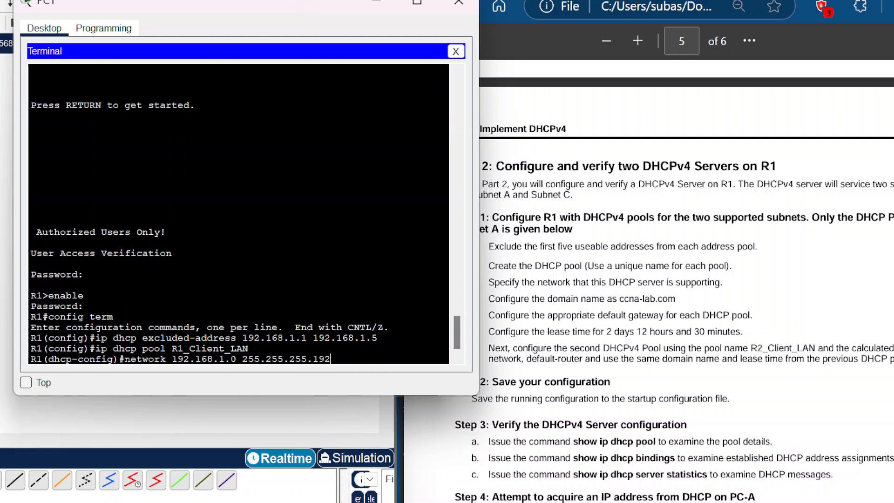
key(Return)
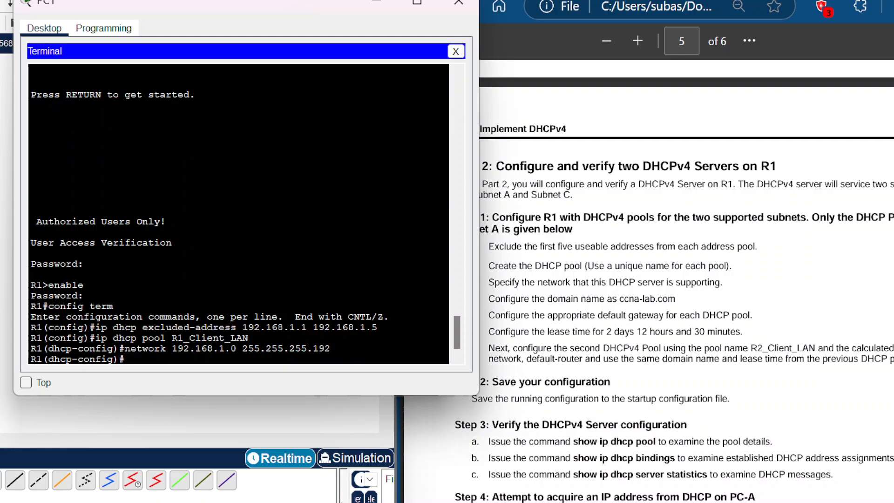
Step: Set the pool's domain name to ccna-lab.com and its default router to 192.168.1.1
text(domain-name ccna)
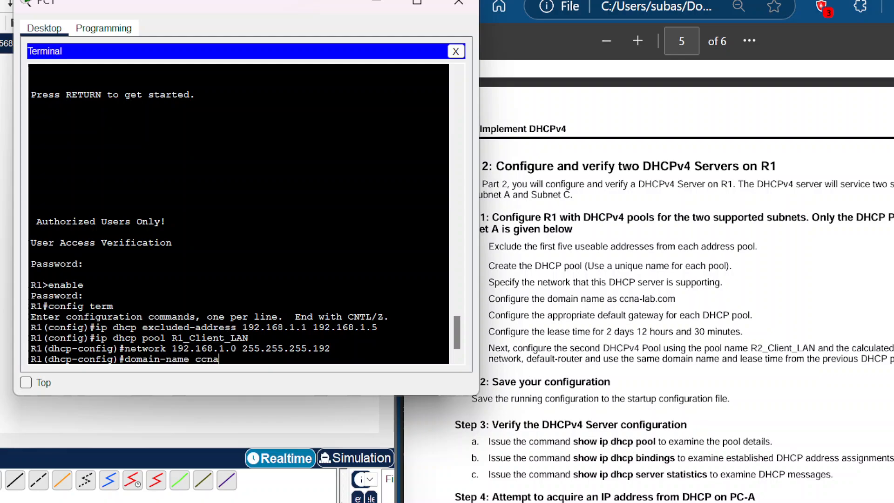
text(-lab.com)
key(Return)
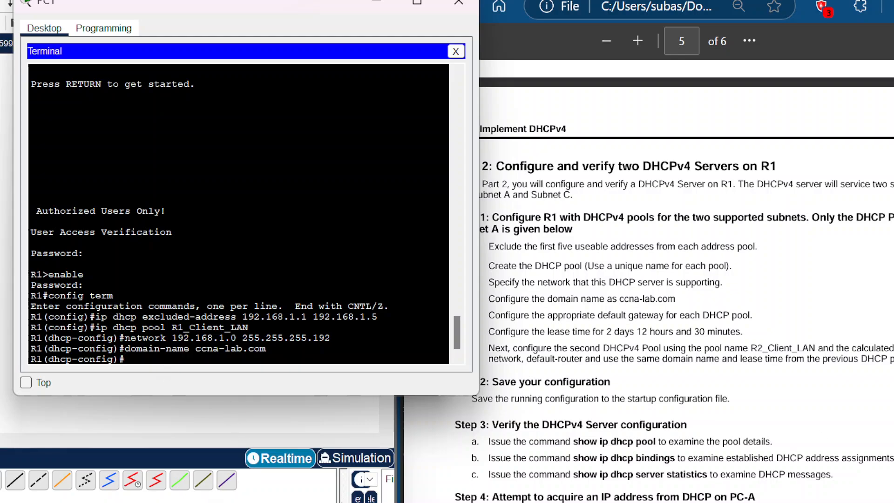
text(default-router)
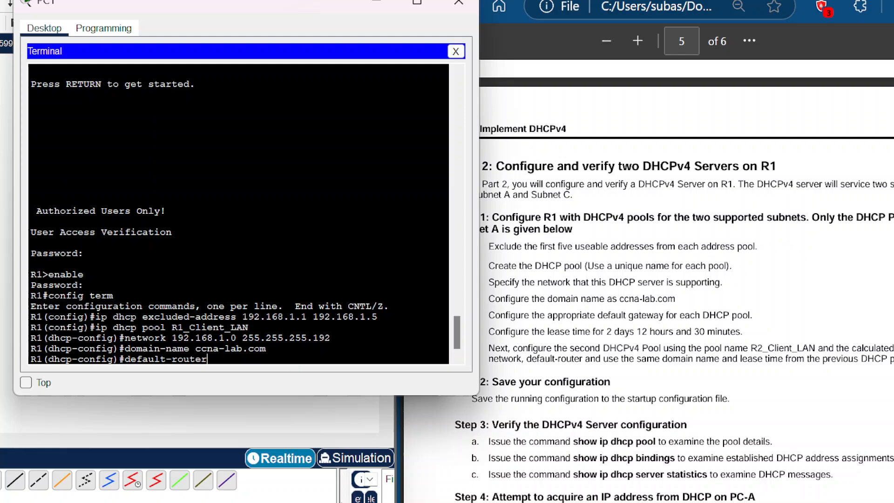
text( 192.168.1.1)
key(Return)
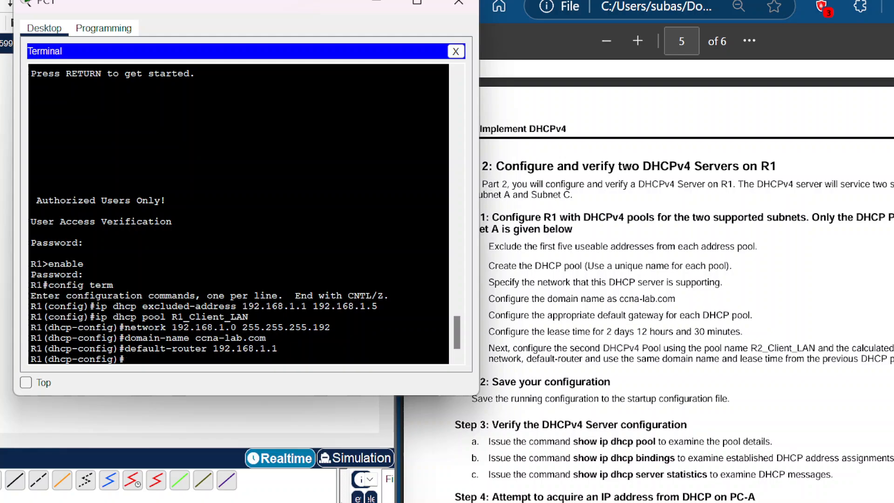
Step: Try to set the pool's lease time to 2 days 12 hours 30 minutes
text(lease 2 12)
text(30)
key(Return)
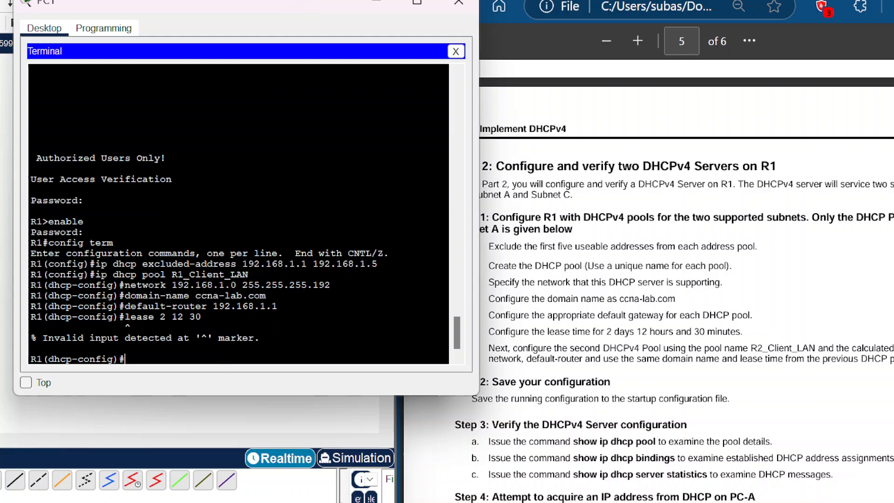
key(Up)
key(Left)
key(Left)
key(Left)
key(Left)
key(Left)
key(Left)
key(Left)
key(Left)
key(Left)
key(Left)
key(Left)
key(Left)
key(Left)
key(Return)
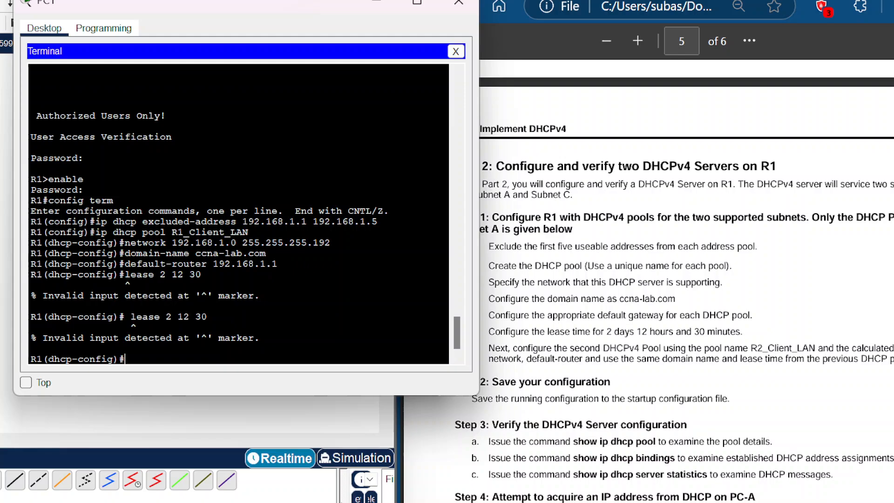
text(lease 2 12 30)
key(Return)
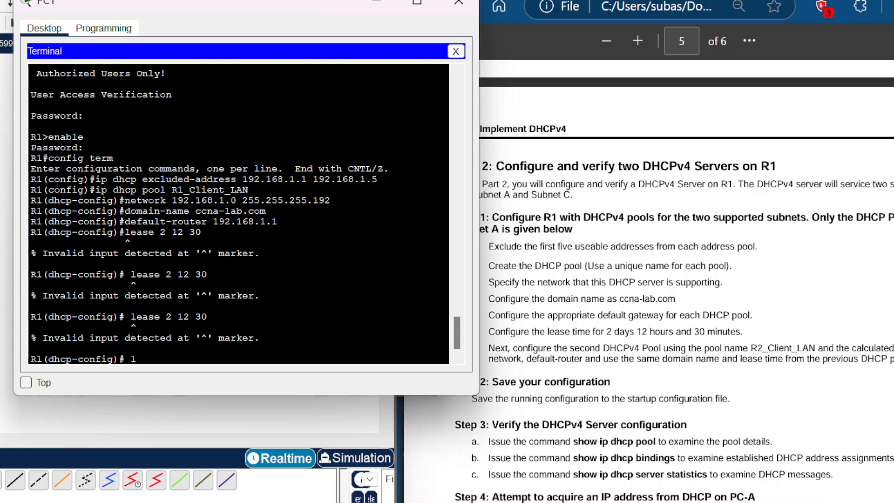
text(ease)
text(2 12 30)
key(Return)
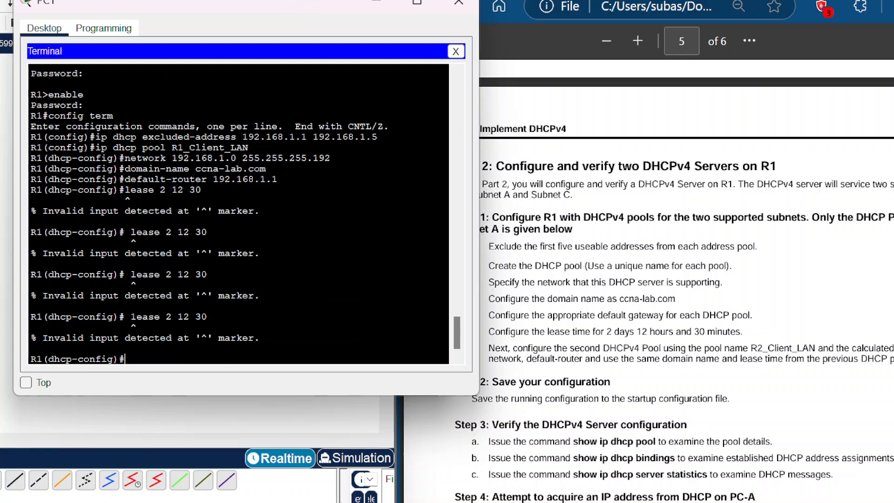
Step: Query the available options for the lease command in the DHCP pool
key(Up)
key(BackSpace)
key(BackSpace)
key(BackSpace)
key(BackSpace)
key(BackSpace)
key(BackSpace)
key(BackSpace)
key(BackSpace)
key(BackSpace)
key(BackSpace)
key(BackSpace)
key(BackSpace)
key(BackSpace)
key(BackSpace)
text(lease ?)
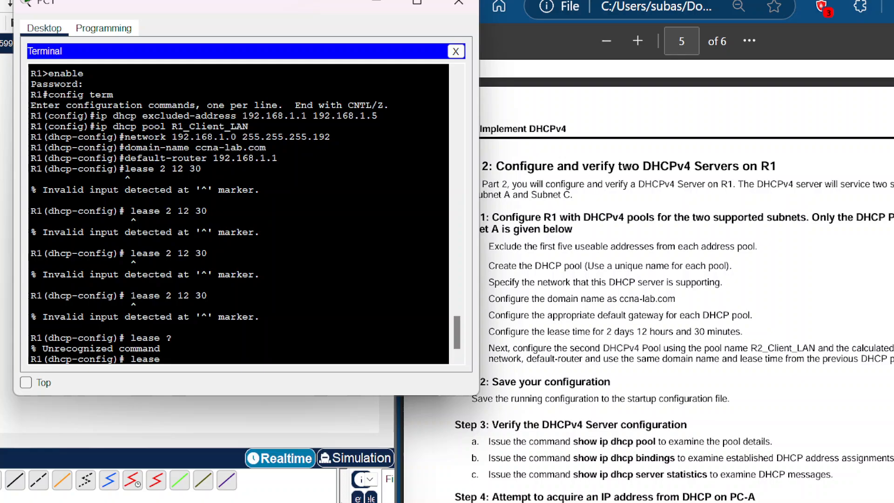
Step: Retry the pool's lease time, entering it as 21230 and then as 2 12 30
key(BackSpace)
key(BackSpace)
key(BackSpace)
key(BackSpace)
key(BackSpace)
text(lease 21230)
key(Return)
key(Up)
key(BackSpace)
key(BackSpace)
key(BackSpace)
key(BackSpace)
key(BackSpace)
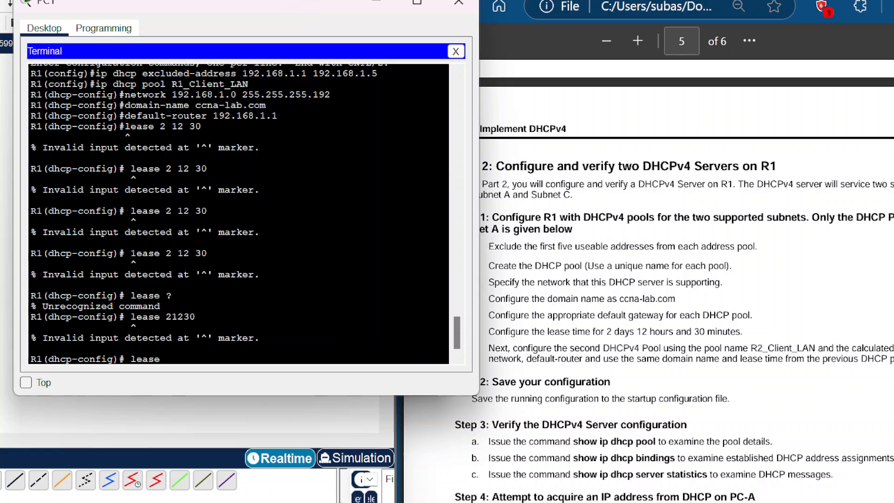
text(2 12 30)
key(Return)
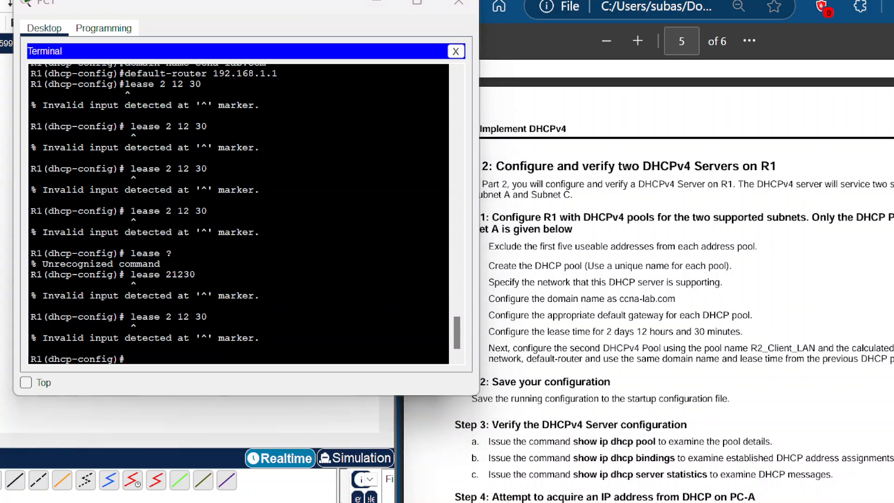
Step: Scroll through the terminal history to review the DHCP pool commands entered so far
scroll(238, 214, up, 2)
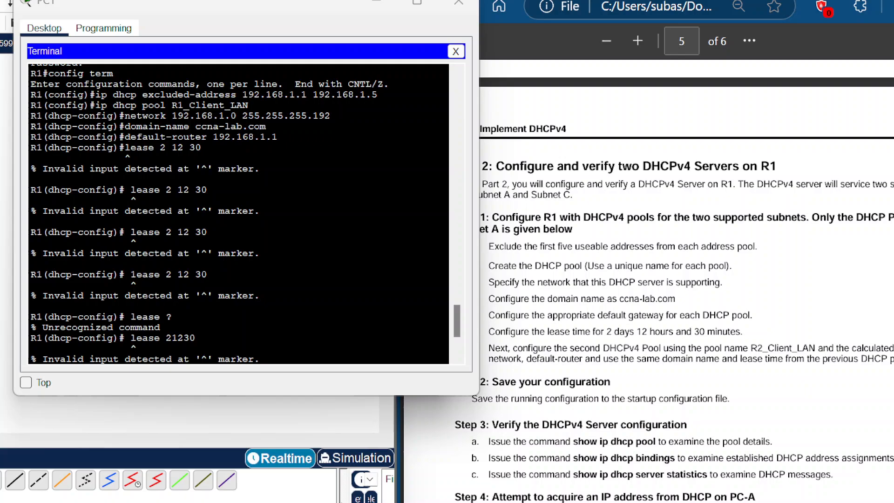
scroll(239, 214, down, 3)
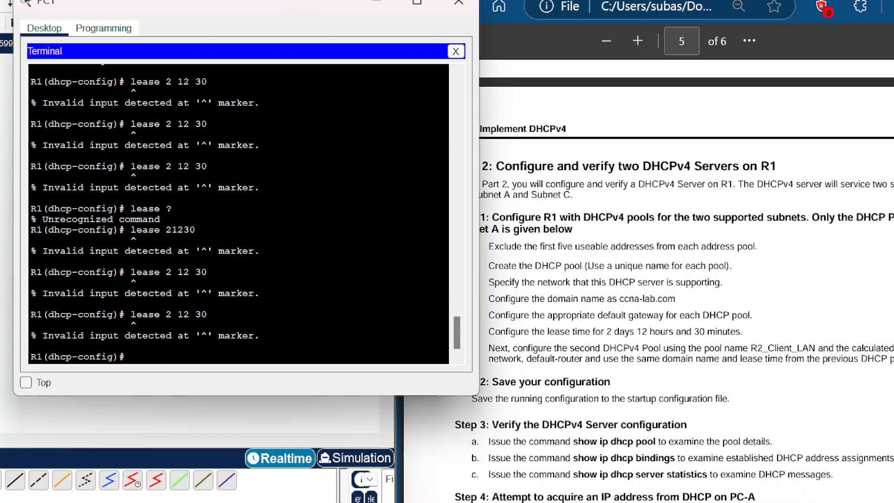
scroll(239, 214, up, 4)
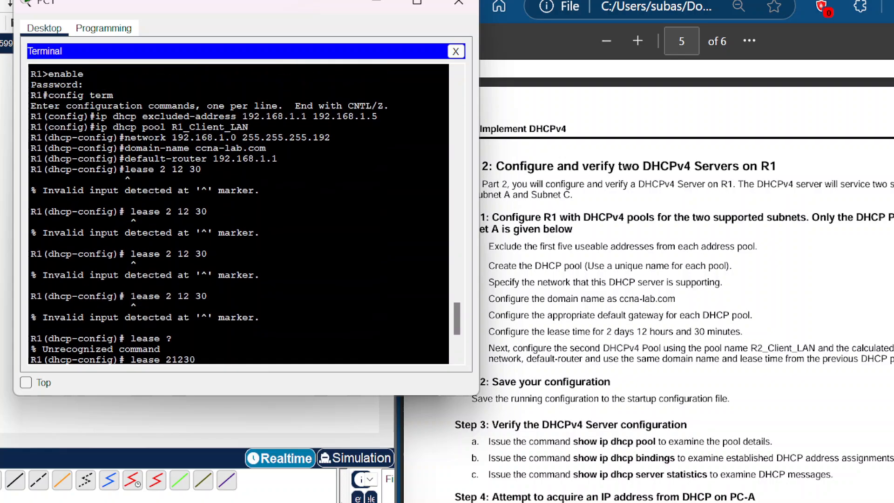
scroll(239, 214, up, 1)
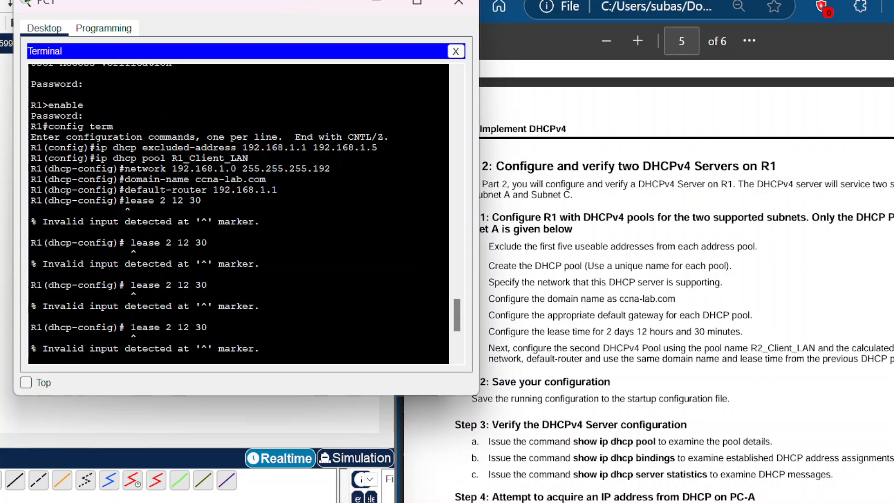
scroll(239, 214, down, 5)
scroll(239, 214, up, 10)
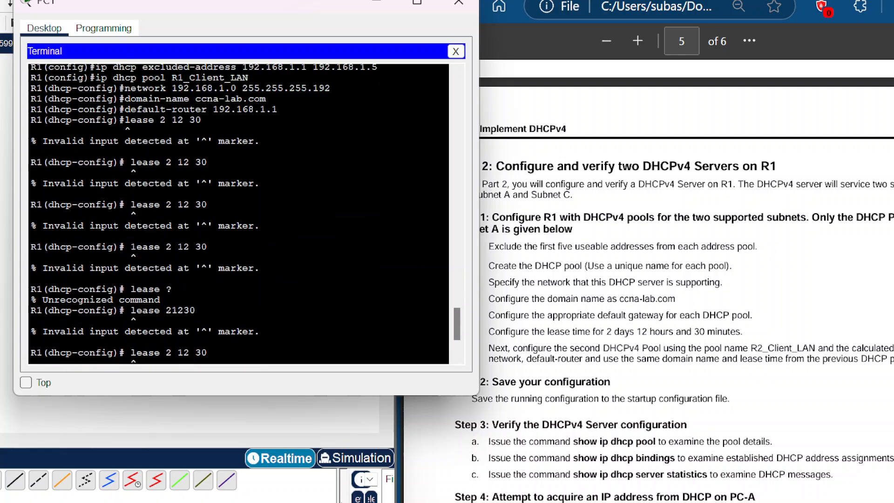
scroll(239, 215, down, 9)
scroll(238, 214, down, 1)
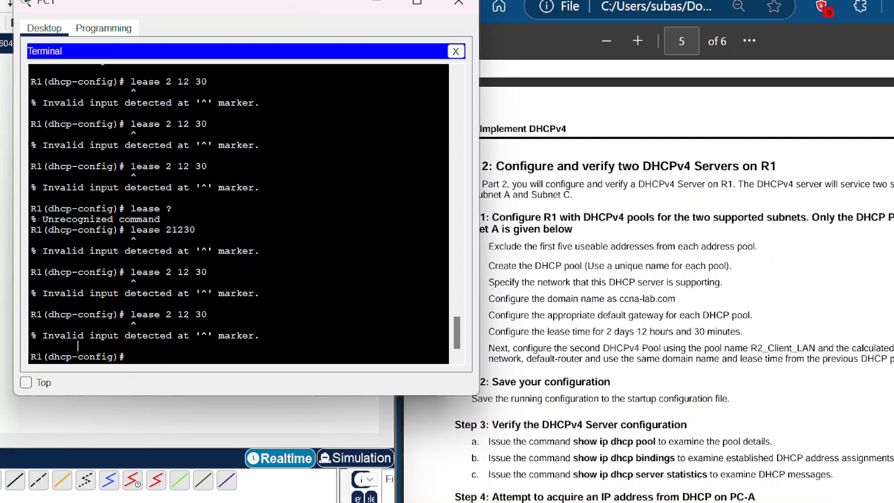
Step: Re-enter the pool's default router 192.168.1.1 and domain name ccna-lab.com
text(default-router)
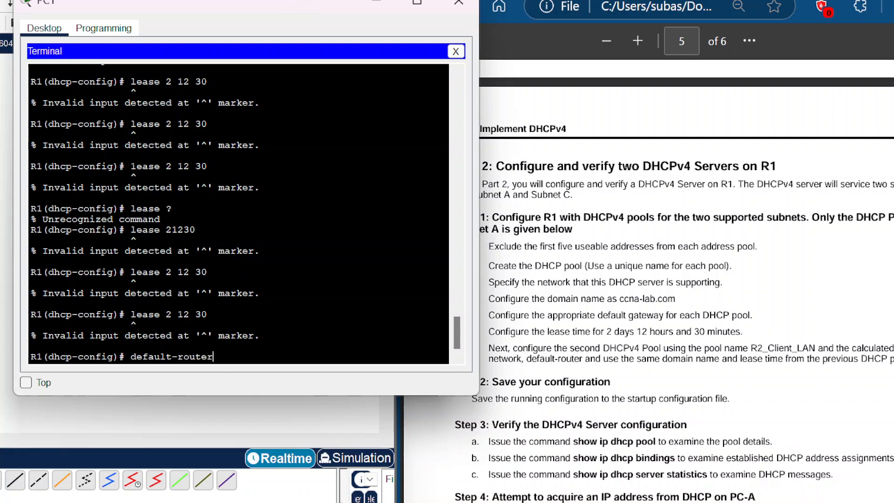
text( 192.168.1.1)
key(Return)
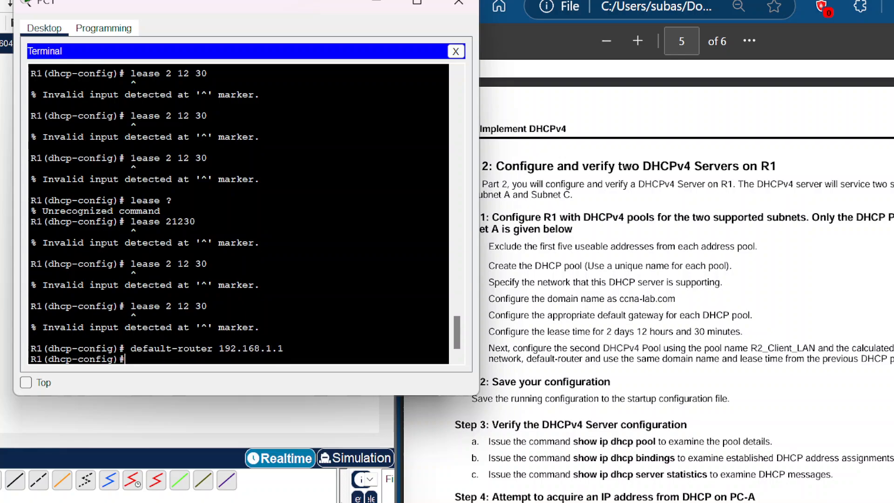
text(domain-name ccna-l)
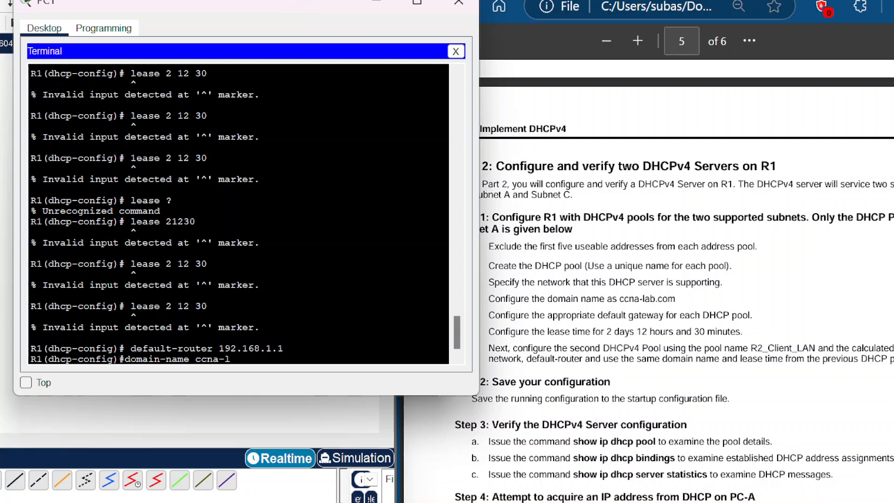
text(ab.com)
key(Return)
Step: Try setting the lease time again as 2 12 30 and as 2,12,30
text(lease)
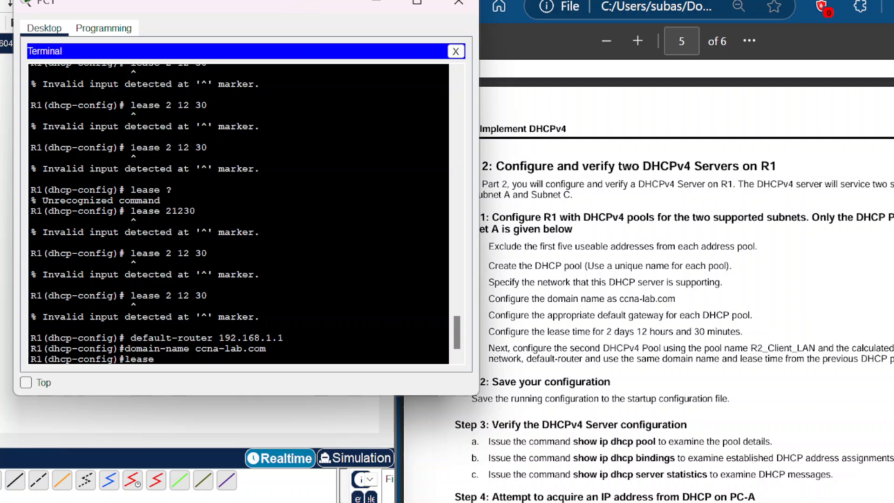
text( 2 12 30)
key(Return)
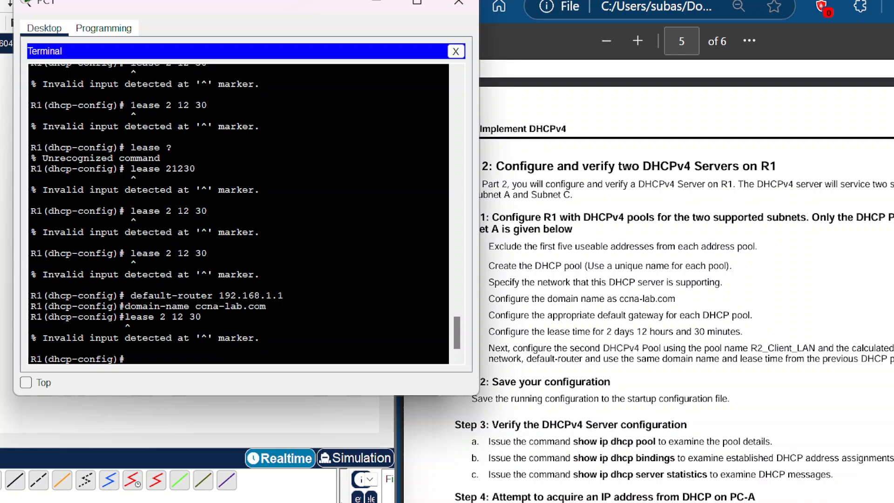
text(lease 2)
text(,12,30)
key(Return)
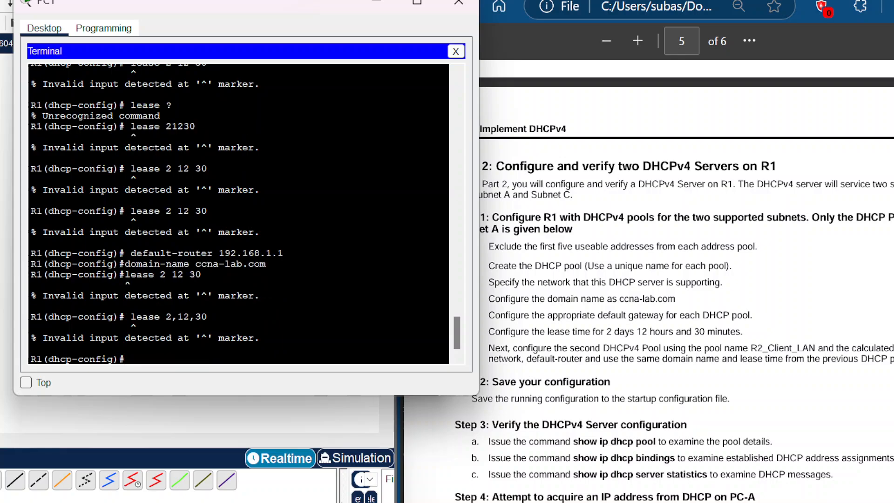
key(Up)
key(BackSpace)
key(BackSpace)
key(BackSpace)
key(BackSpace)
key(BackSpace)
key(BackSpace)
text(12 30)
key(Return)
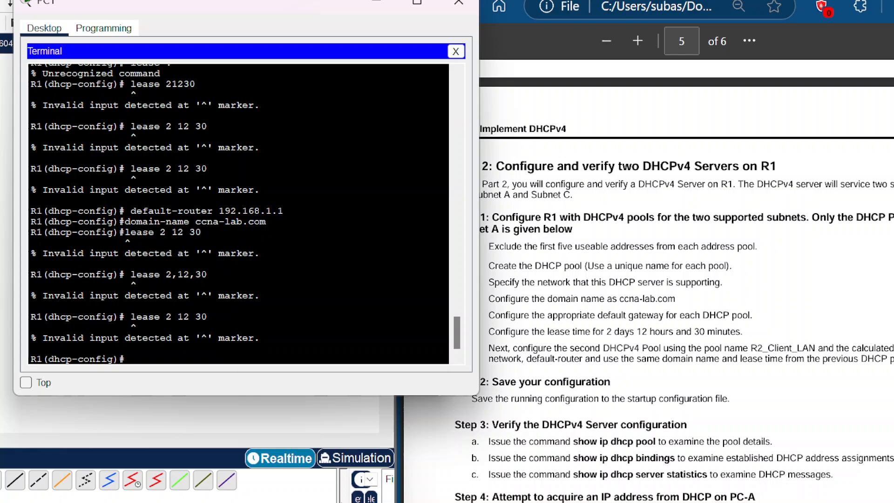
Step: Highlight the second pool name R2_Client_LAN in the lab instructions and exit the DHCP pool configuration
scroll(687, 279, down, 3)
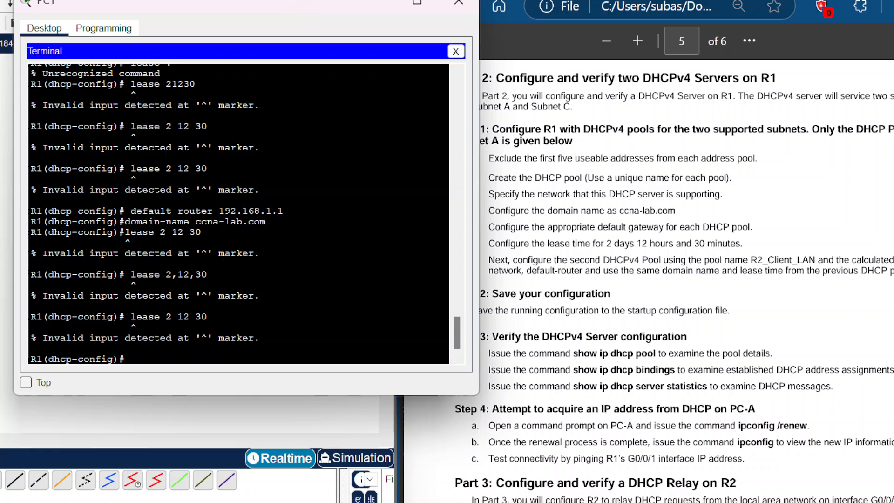
drag(346, 5, 268, 2)
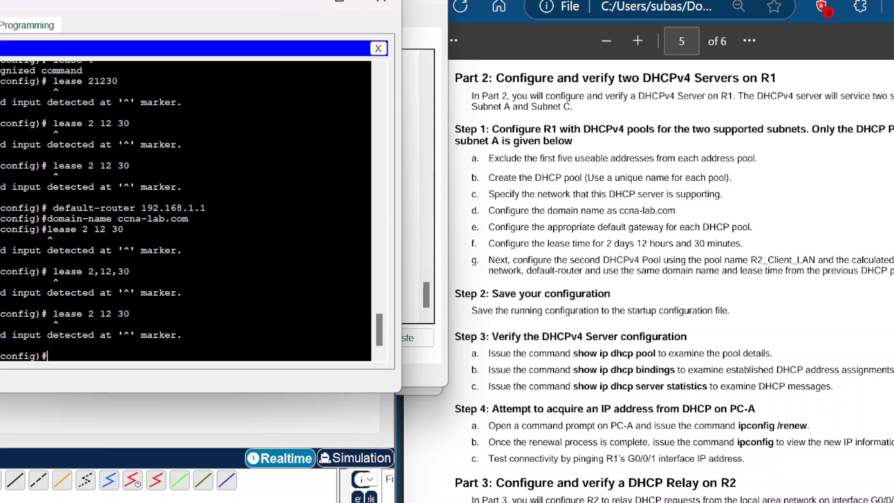
drag(751, 260, 814, 265)
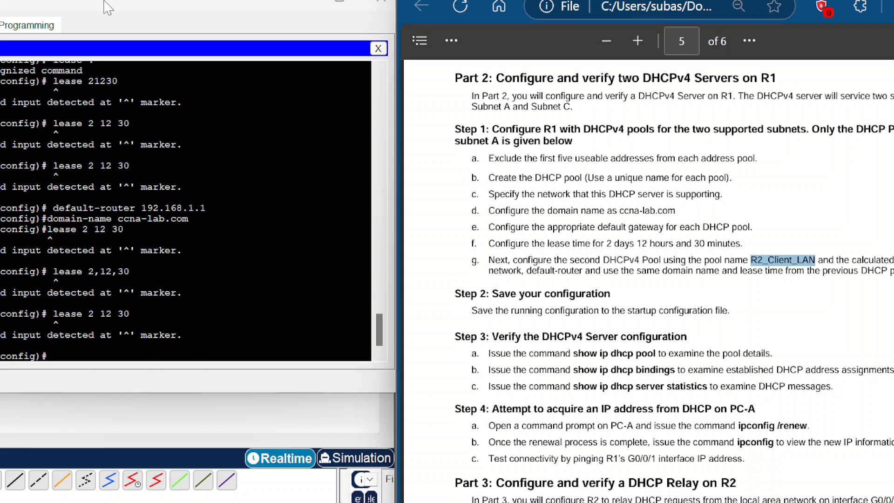
drag(105, 2, 207, 0)
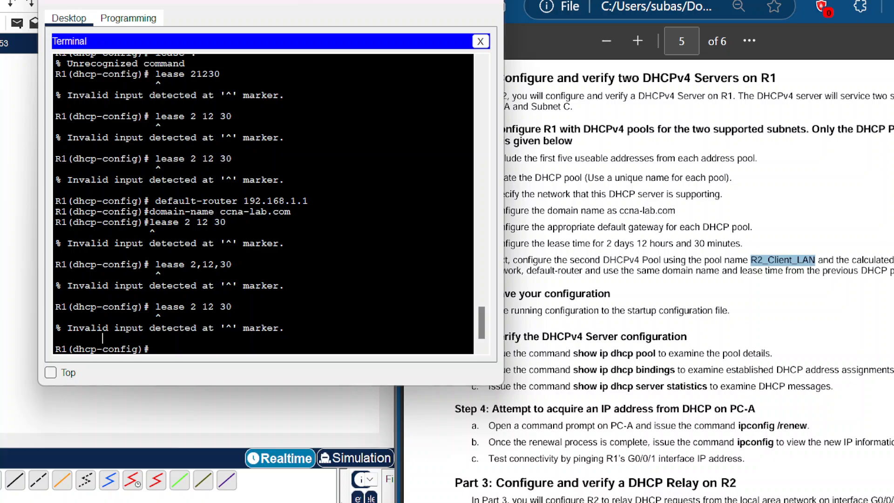
key(Return)
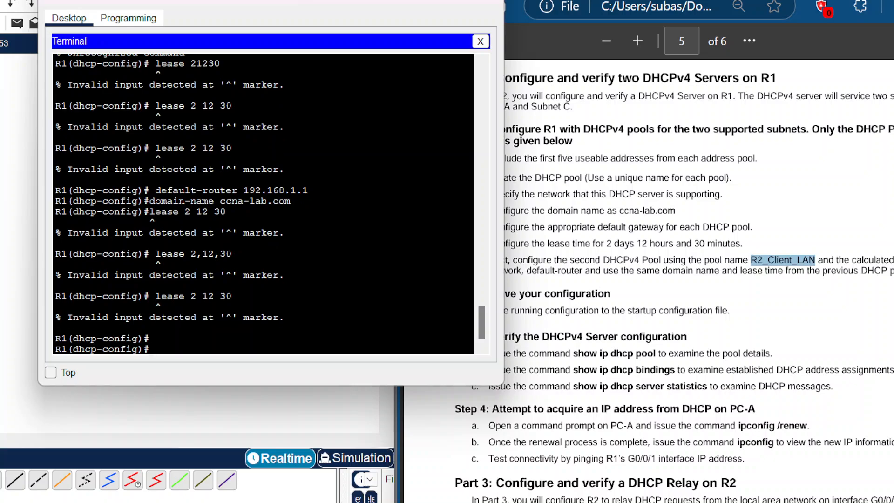
text(exit)
key(Return)
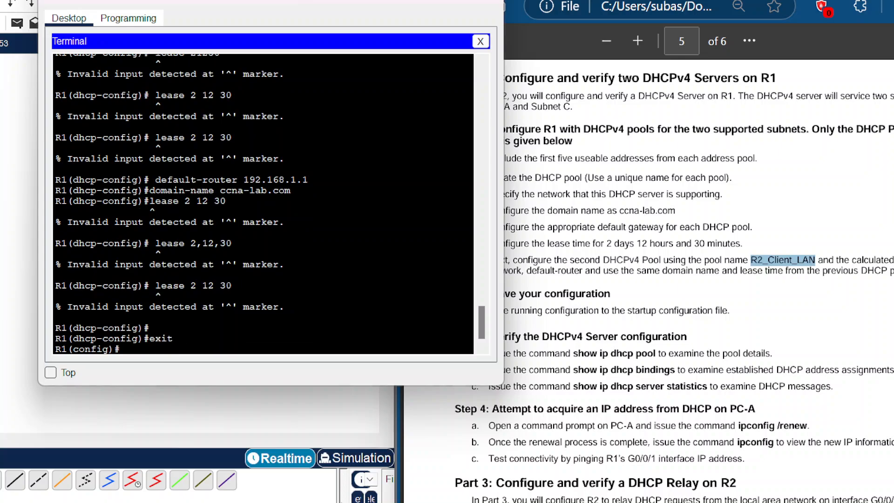
Step: Exclude addresses 192.168.1.97 through 192.168.1.101 from DHCP assignment
text(ip dhcp exclude)
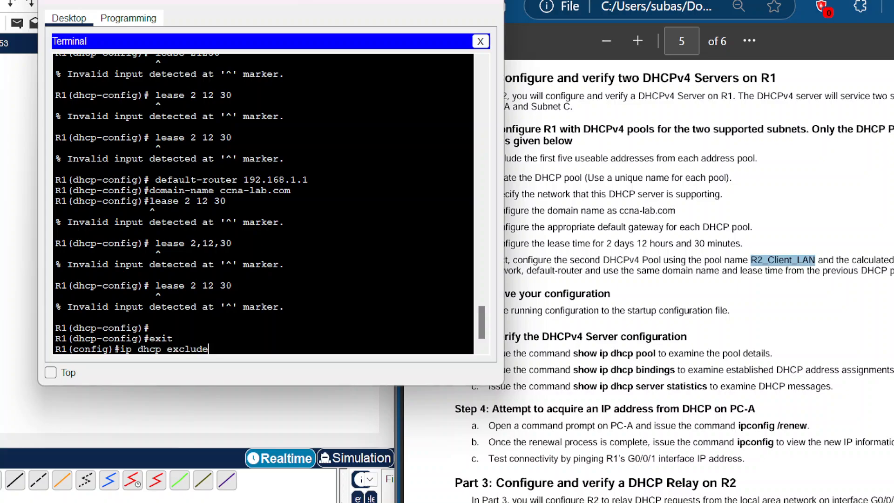
text(d-address 192.168)
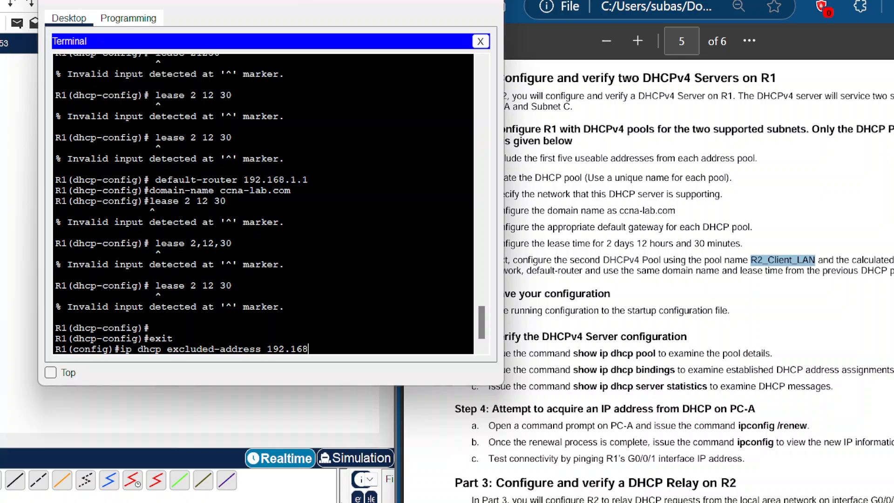
text(.1.197)
key(BackSpace)
key(BackSpace)
key(BackSpace)
text(97)
text(92.168.1.)
text(101)
key(Return)
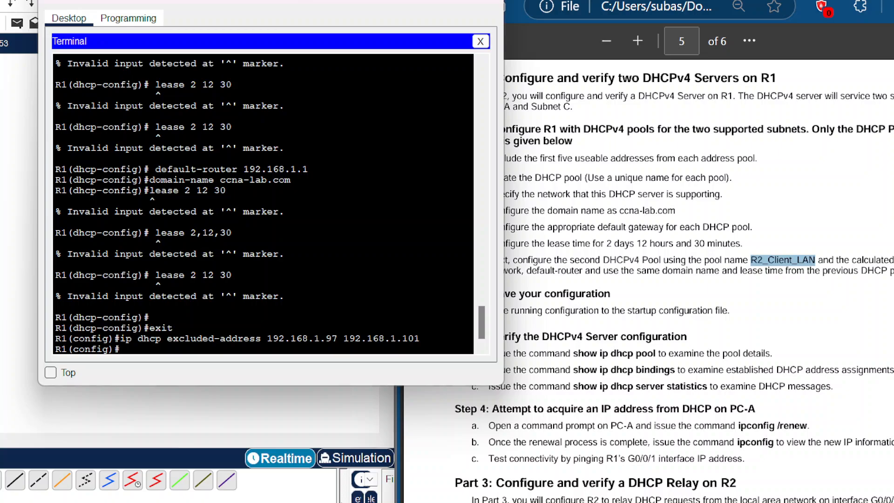
Step: Create DHCP pool R2_Client_LAN and set its network to 192.168.1.96 255.255.255.240
text(ip dhcp pool R2_Clinet)
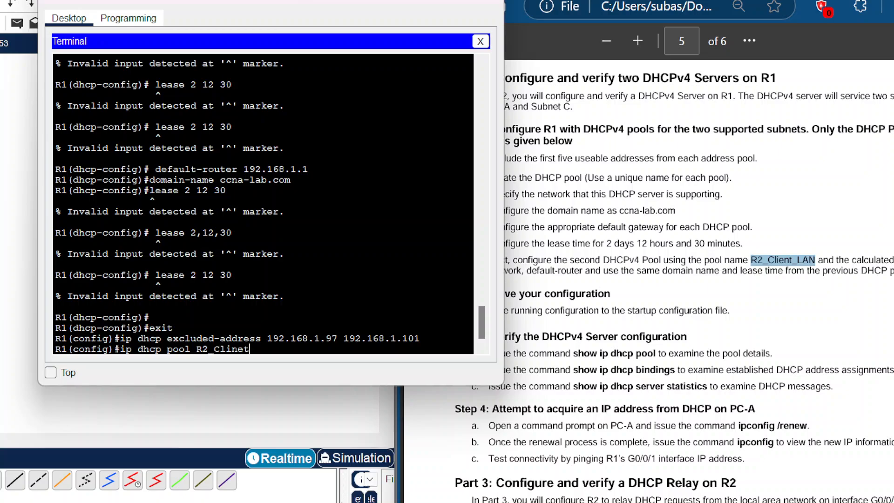
key(BackSpace)
key(BackSpace)
key(BackSpace)
text(ent_LAN)
key(Return)
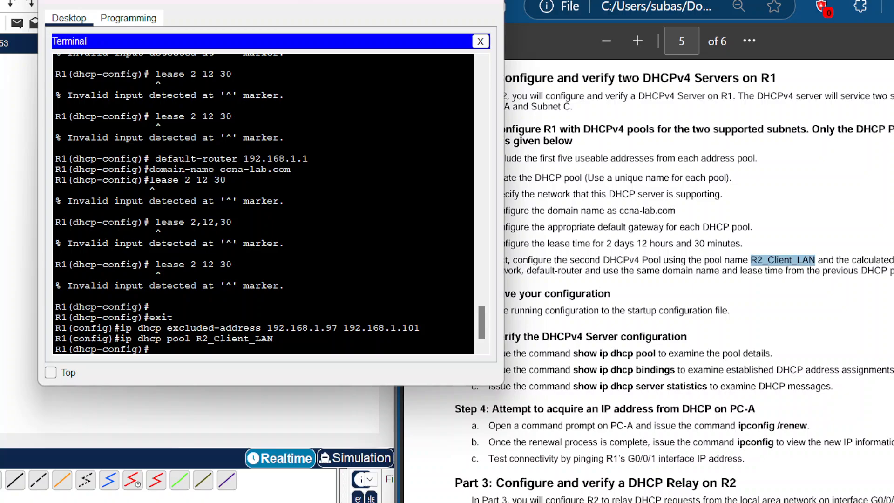
text(network 192.168.1.)
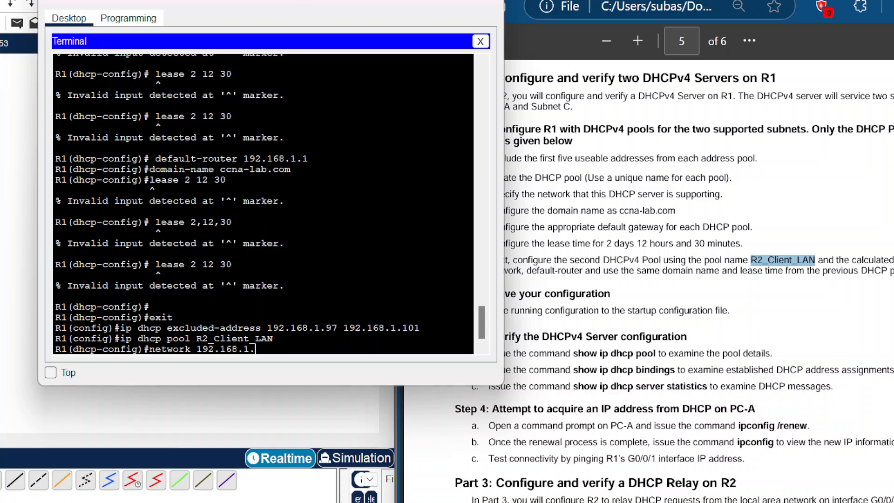
text(96 255.255.255.240)
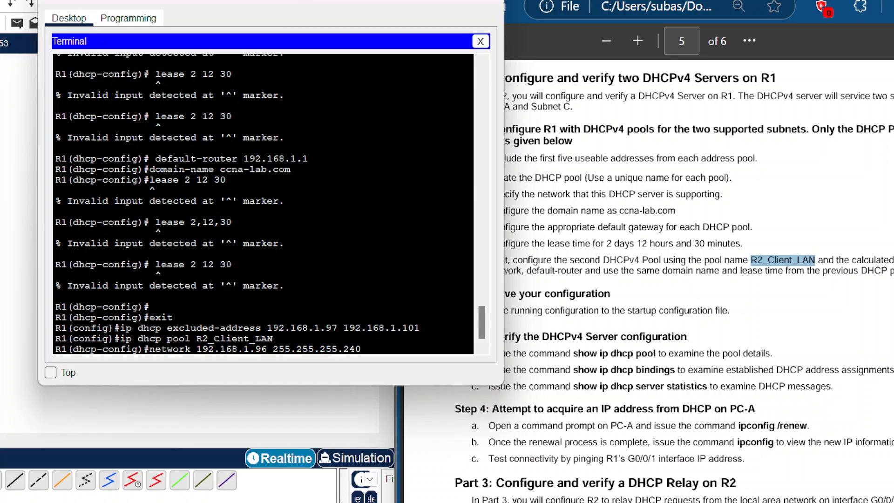
key(Return)
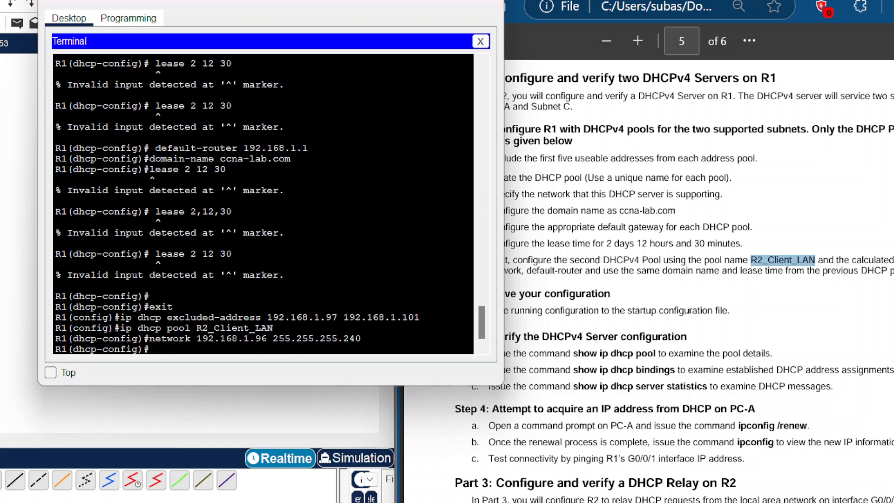
Step: Set the R2_Client_LAN pool's default router to 192.168.1.97 and domain name to ccna-lab.com
text(default-router 192.16)
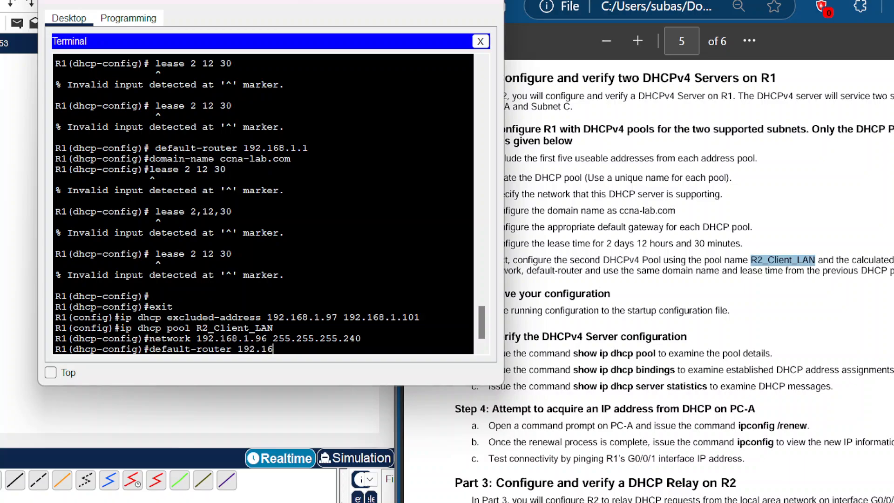
text(8.1.97)
key(Return)
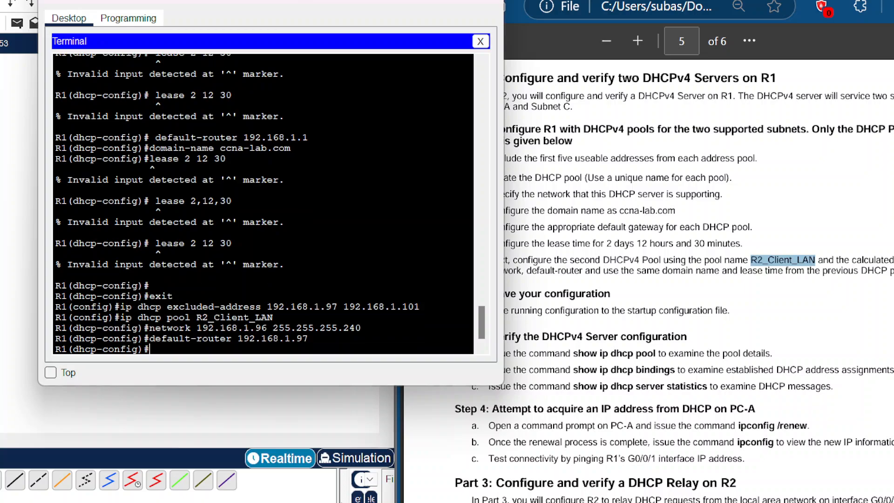
text(domain-name ccna)
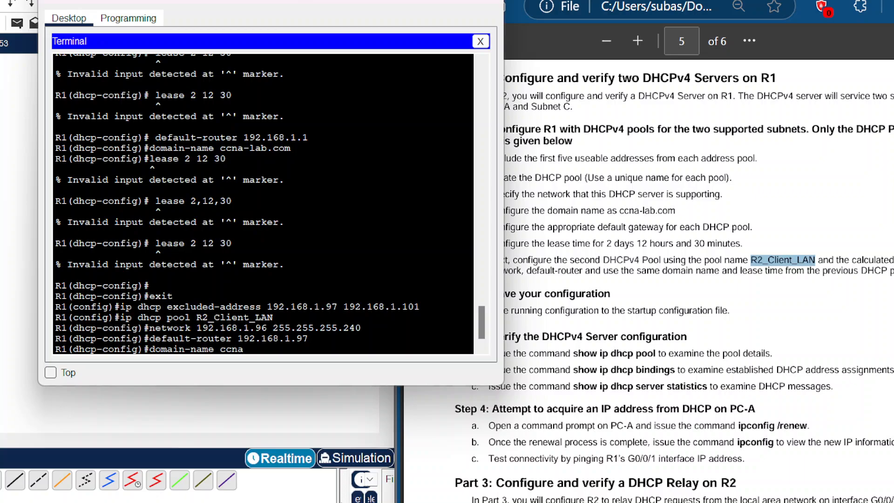
text(-lab.com)
key(Return)
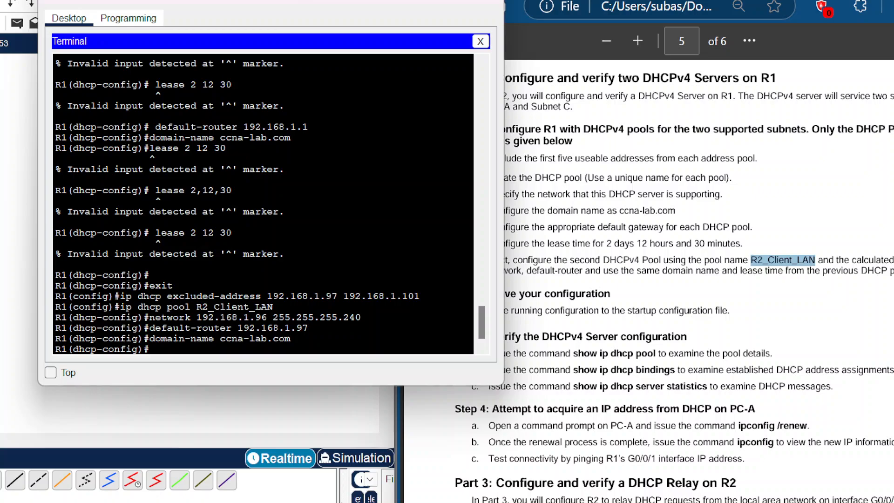
Step: Try to set the R2_Client_LAN pool's lease time to 2 12 30
text(leas)
key(BackSpace)
key(BackSpace)
key(BackSpace)
key(BackSpace)
text(ease 2 12 30)
key(Return)
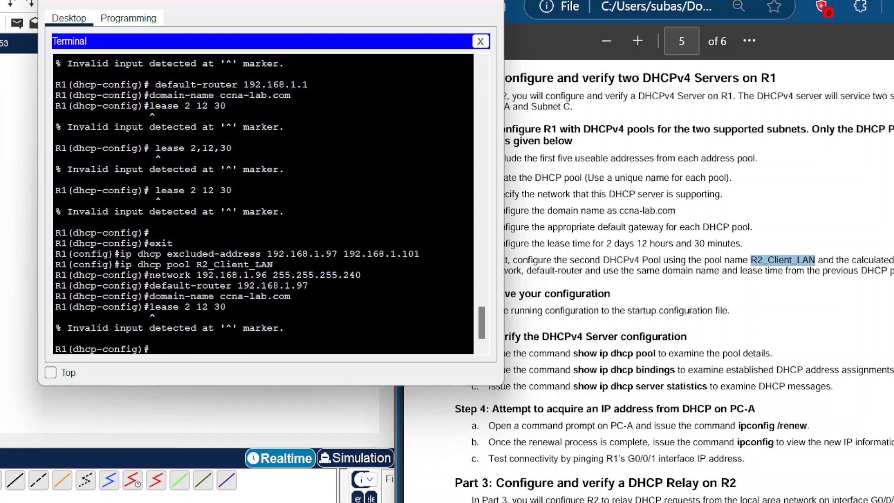
text(lease 2 12 30)
key(Return)
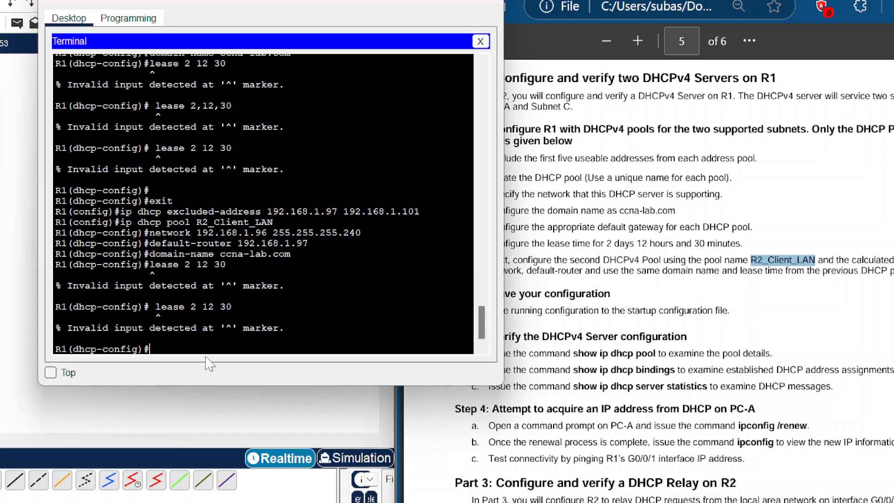
Step: Retry entering the R2_Client_LAN pool's lease time as 2 days 12 hours 30 minutes
text(i)
key(BackSpace)
text(l)
key(BackSpace)
text(l)
key(BackSpace)
text(l)
key(BackSpace)
text(l)
key(BackSpace)
text(l)
key(BackSpace)
text(l)
key(BackSpace)
text(lease 2 12  30)
key(Return)
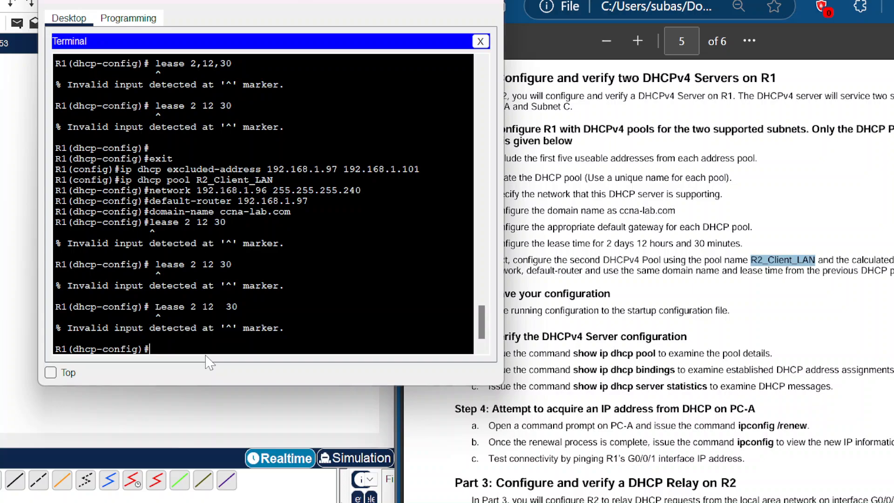
Step: Query the CLI help for the lease command's accepted arguments
text(lease 2 12 3o)
key(BackSpace)
text(0?)
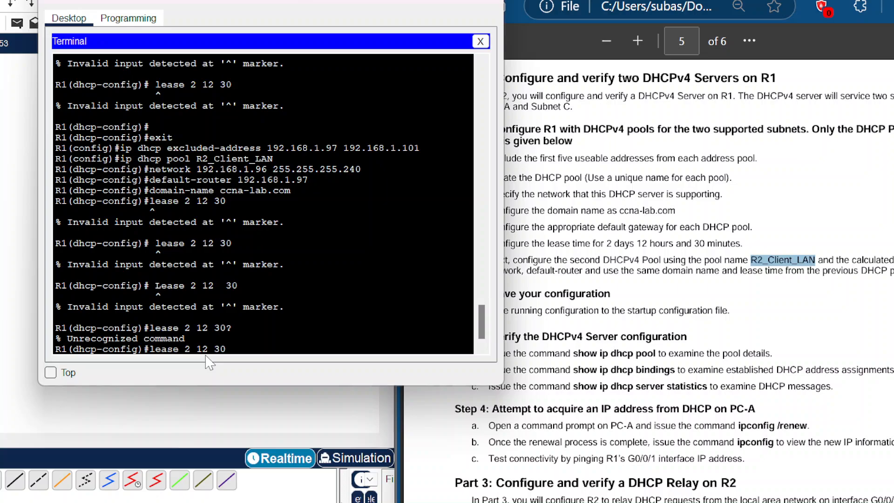
key(BackSpace)
key(BackSpace)
key(BackSpace)
key(BackSpace)
key(BackSpace)
key(BackSpace)
key(BackSpace)
key(BackSpace)
text(?)
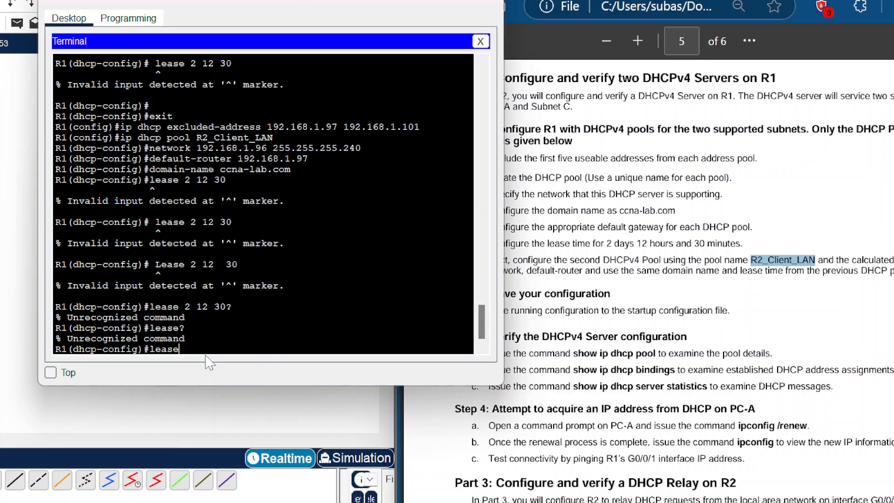
key(BackSpace)
key(BackSpace)
key(BackSpace)
key(BackSpace)
key(BackSpace)
text(l)
key(BackSpace)
text(lll)
key(BackSpace)
key(BackSpace)
text(1111111)
key(BackSpace)
key(BackSpace)
key(BackSpace)
key(BackSpace)
key(BackSpace)
key(BackSpace)
key(BackSpace)
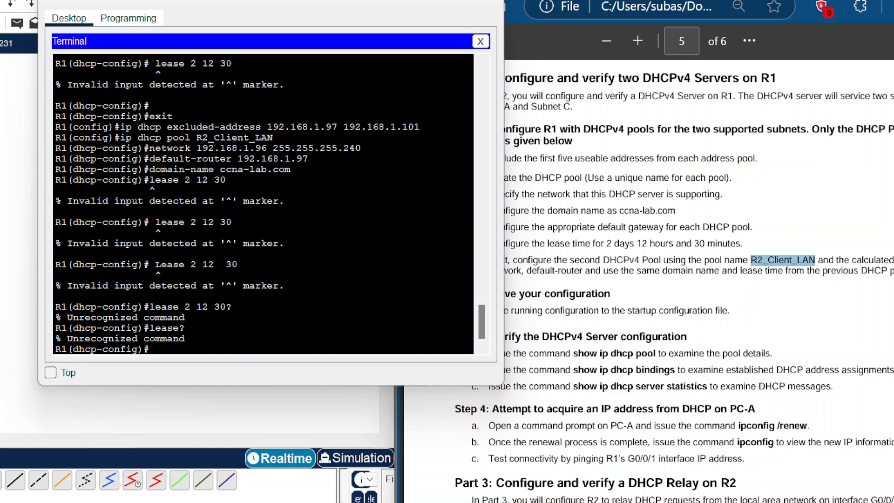
Step: Exit DHCP pool configuration back to privileged EXEC mode
drag(339, 8, 225, 2)
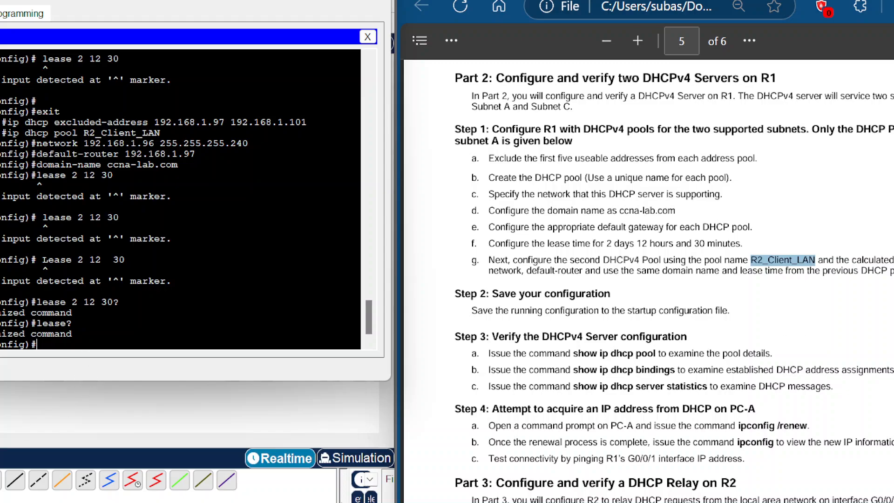
text(end)
key(Return)
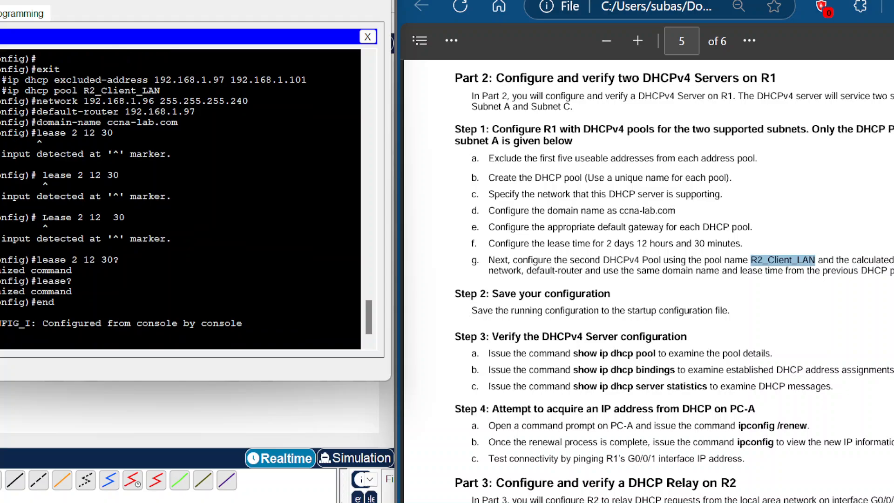
Step: Save R1's running configuration to the startup configuration
text(show running)
text(-config)
text( startup)
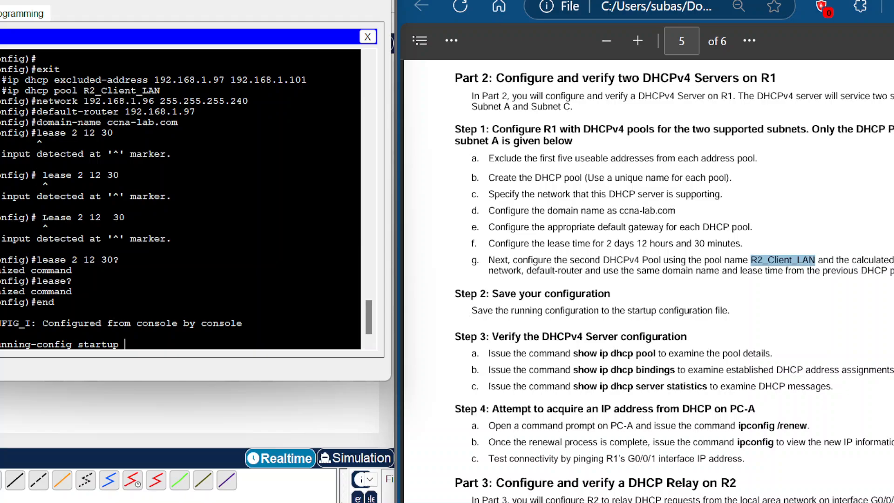
text(-config)
key(Return)
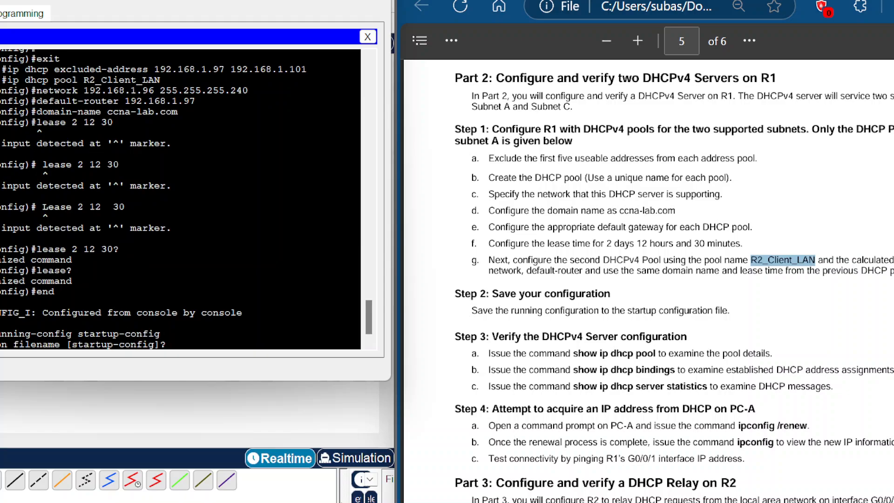
key(Return)
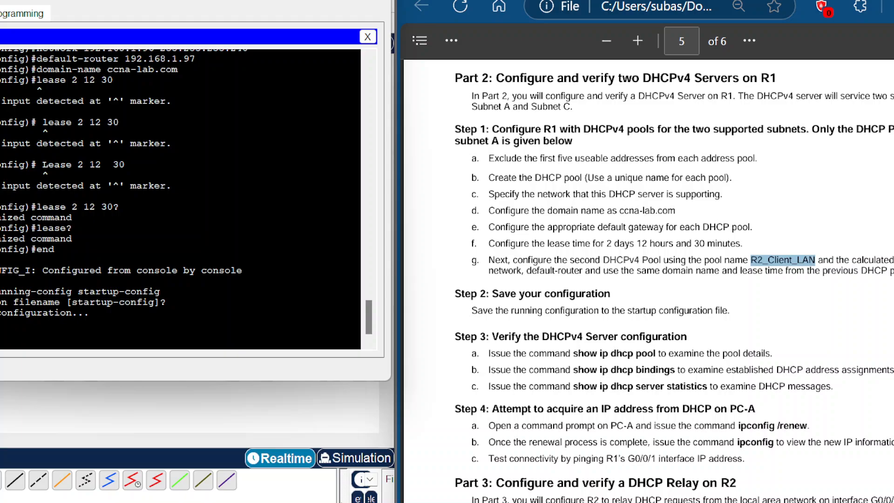
Step: Display R1's DHCP pool details
scroll(673, 284, down, 2)
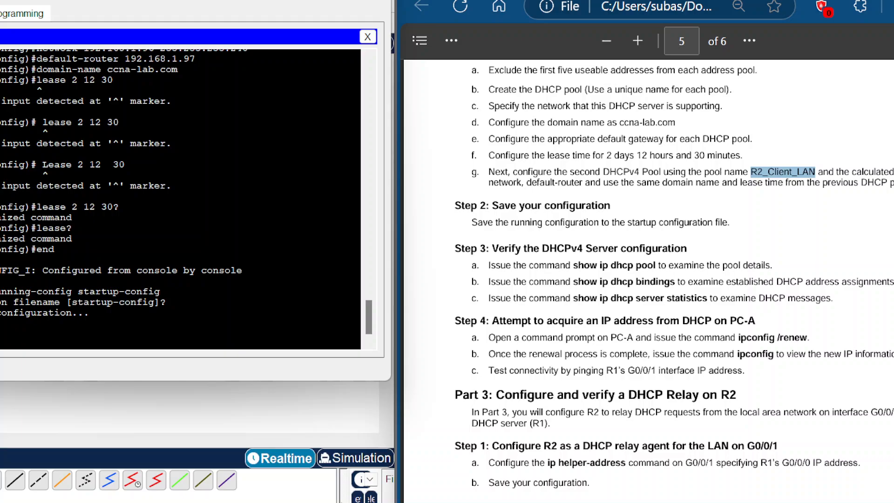
text(dhcp pool)
key(Return)
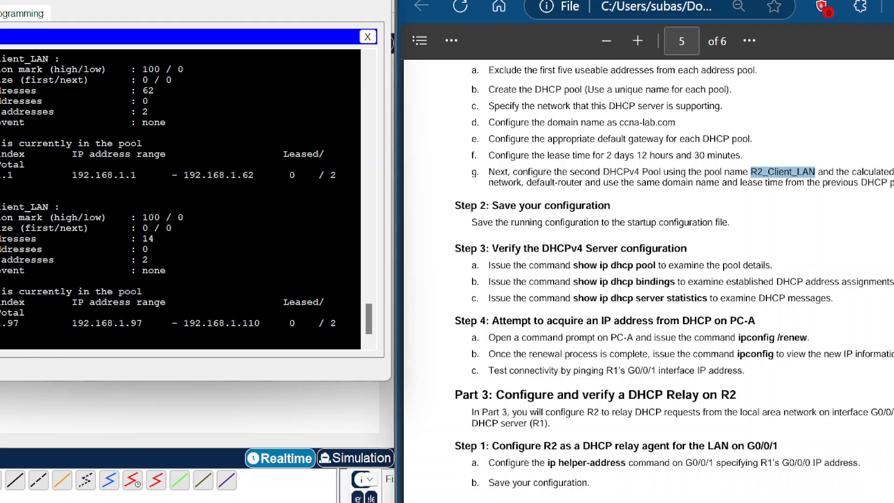
drag(284, 302, 302, 302)
click(301, 302)
drag(277, 302, 325, 302)
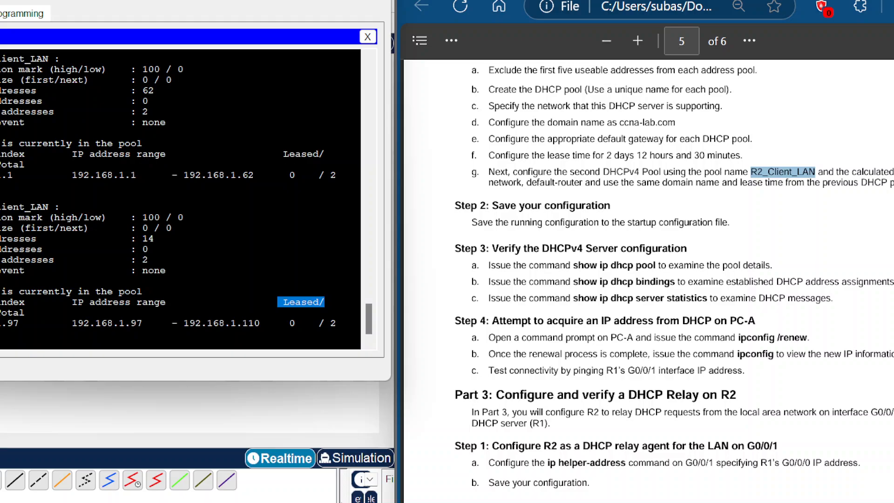
click(325, 302)
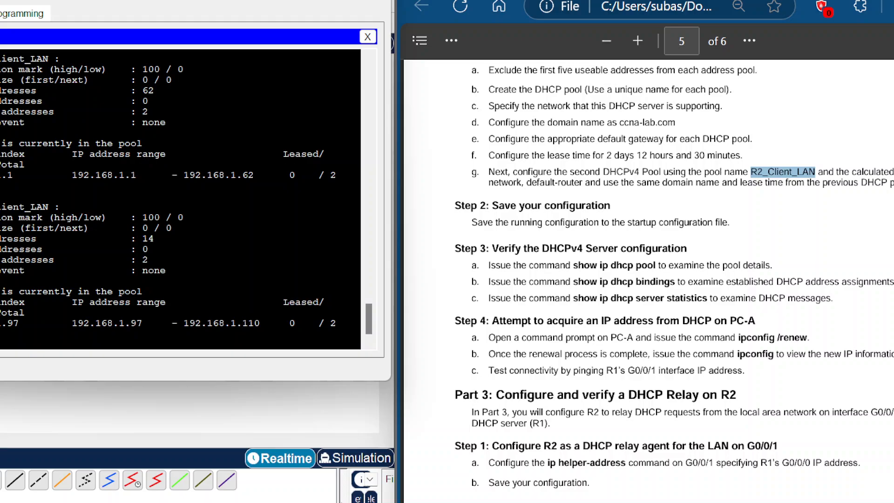
drag(283, 302, 325, 302)
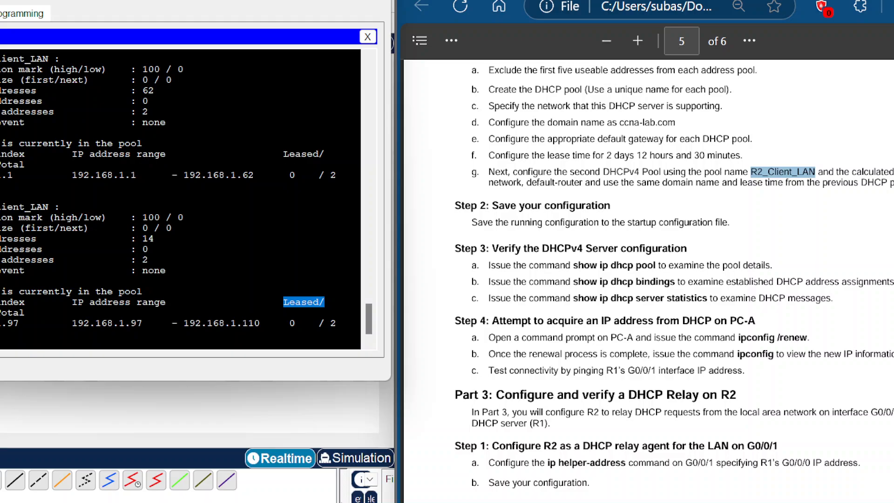
Step: Try to display R1's DHCP bindings
click(2, 344)
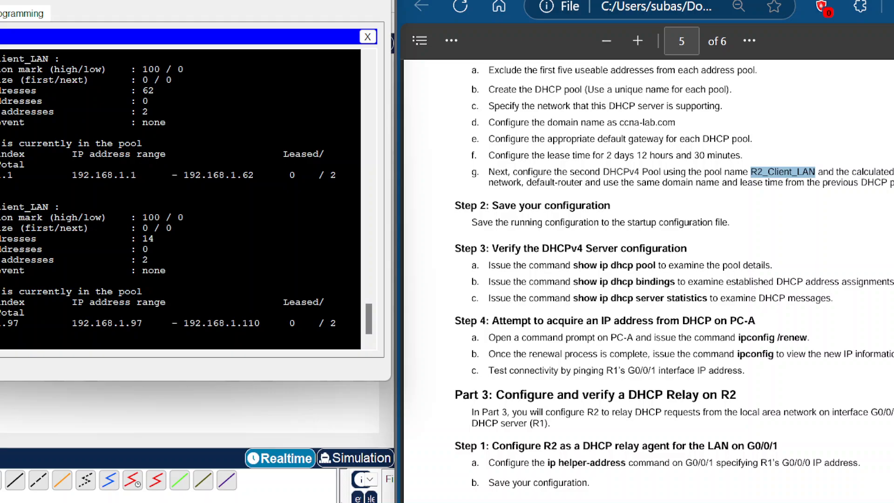
text(dhcp bindings)
key(Return)
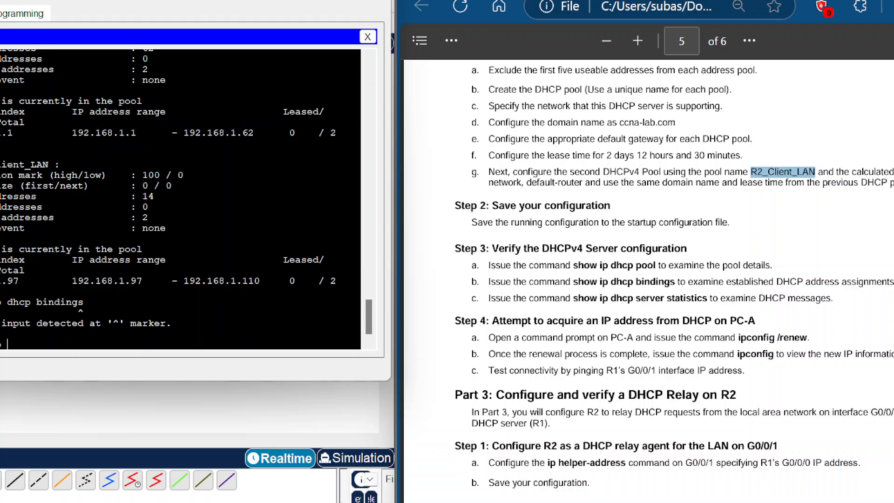
Step: Try to display R1's DHCP server statistics
text(dhcp server stat)
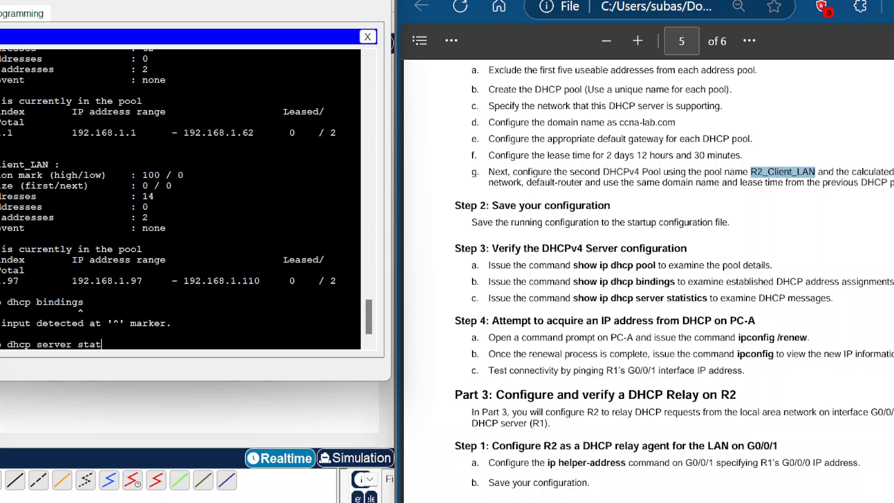
text(istics)
key(Return)
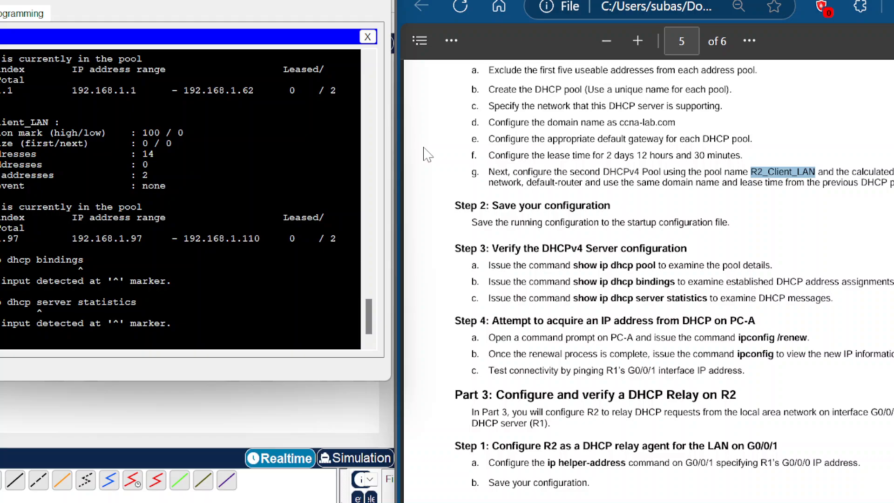
Step: Retry the DHCP server statistics command using recalled history and command completion
key(Up)
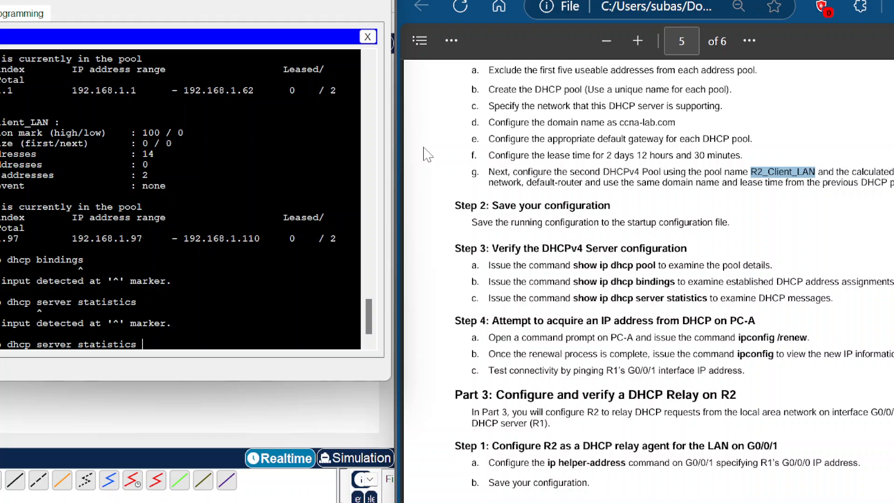
key(BackSpace)
key(BackSpace)
key(BackSpace)
key(BackSpace)
key(BackSpace)
key(BackSpace)
key(BackSpace)
key(BackSpace)
text(t)
key(Tab)
key(Return)
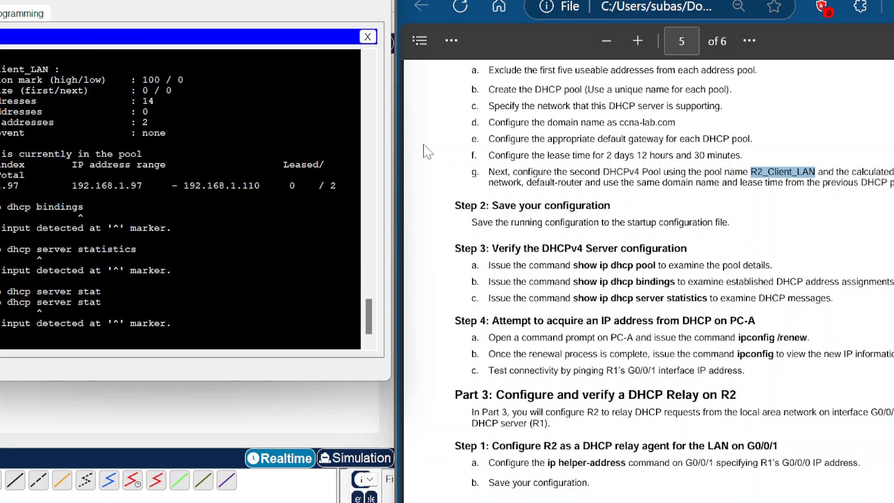
key(Up)
text(is)
key(Tab)
text(t)
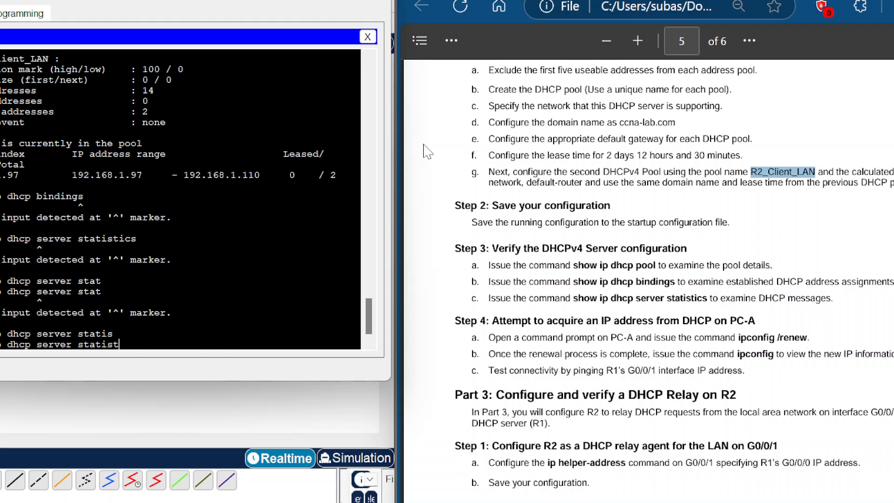
text(ics)
key(Return)
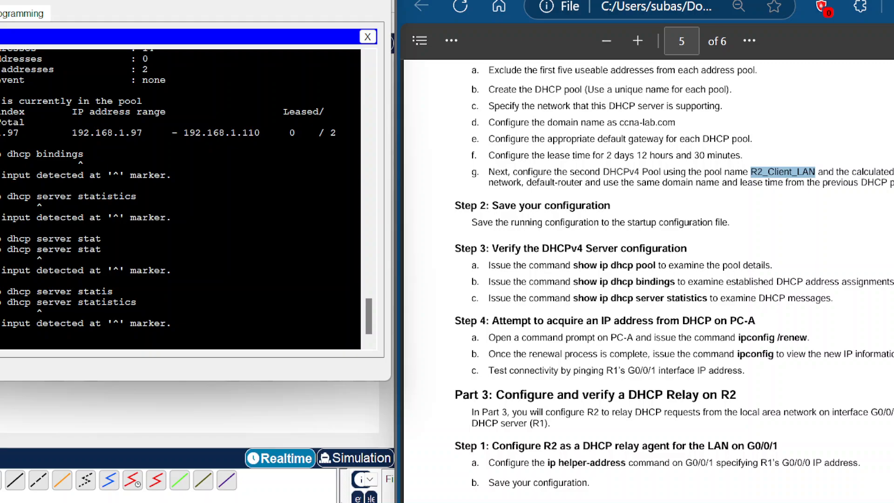
Step: Open PC-A's command prompt and renew its address with ipconfig /renew
scroll(648, 280, down, 2)
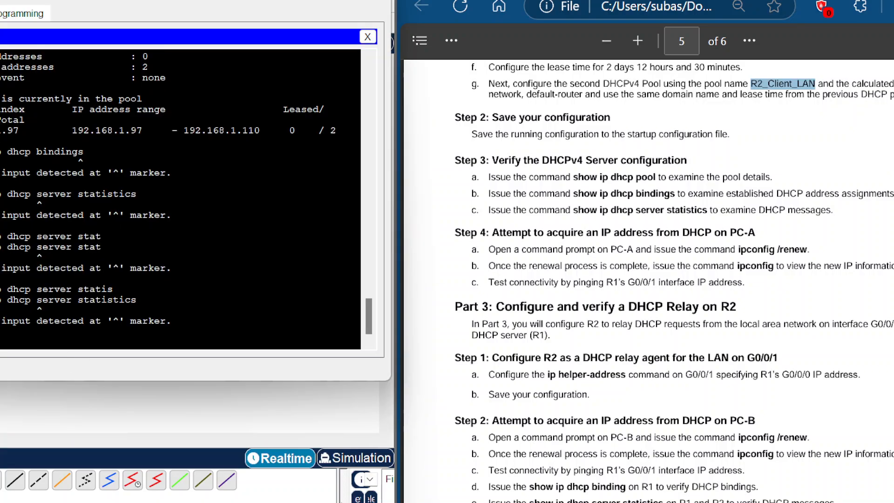
click(46, 21)
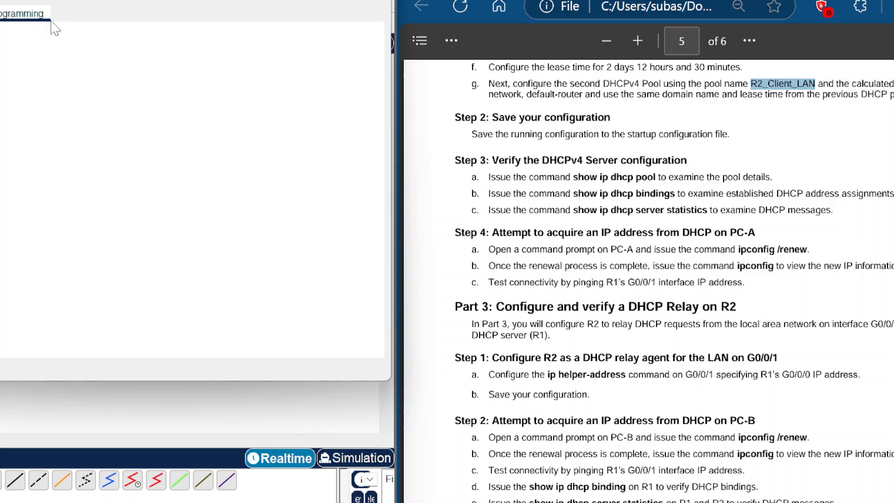
click(1, 14)
click(371, 36)
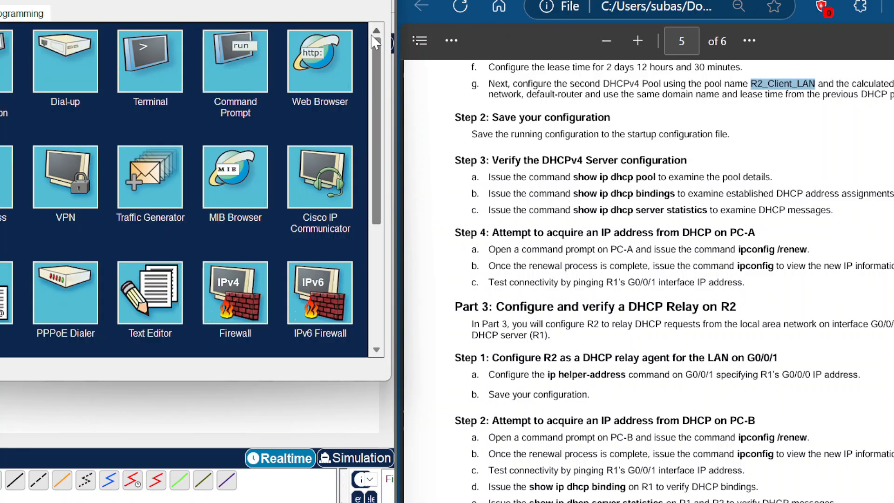
click(235, 61)
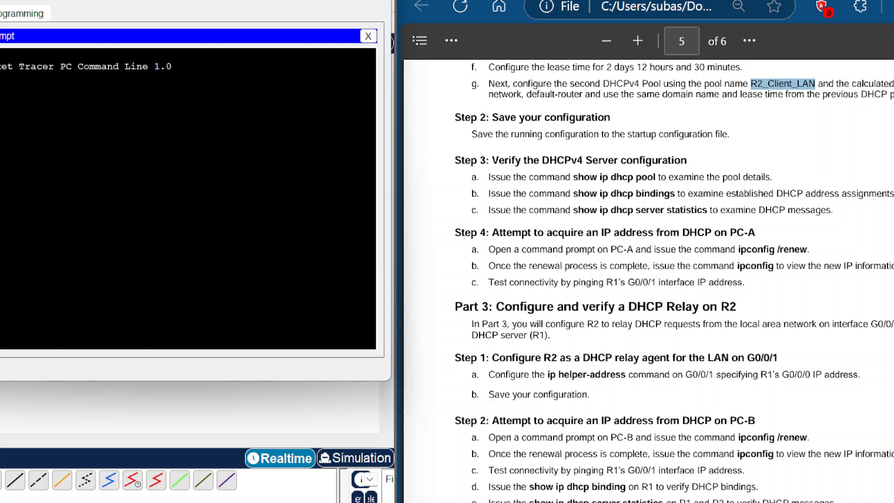
text(ipconfig)
text(/)
text(/renew)
key(Return)
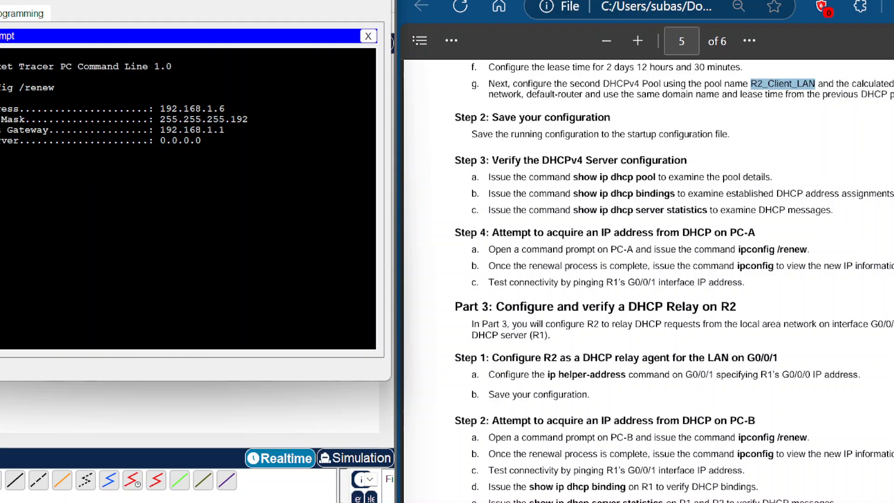
Step: Display PC-A's full IP configuration with ipconfig
text(ig)
key(Return)
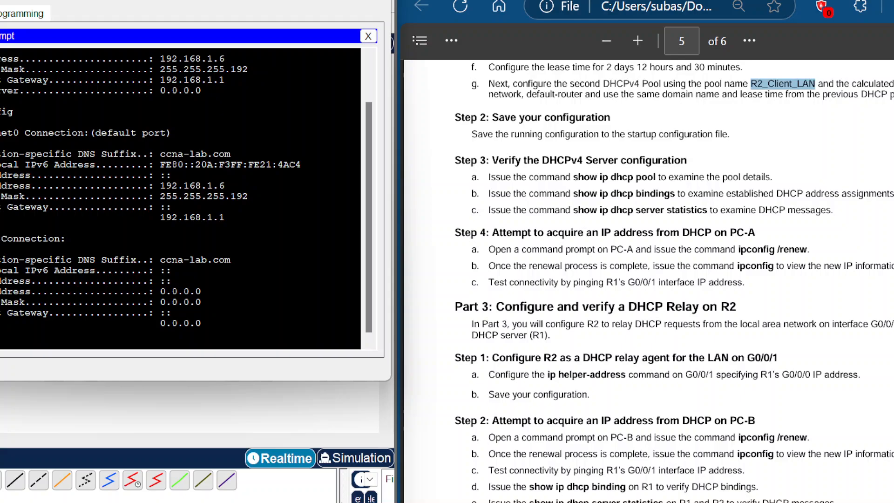
text(p)
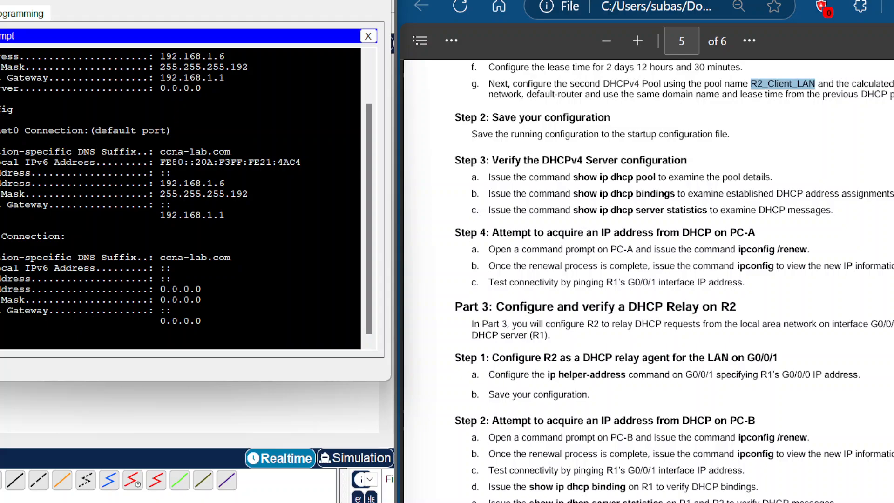
scroll(647, 279, down, 2)
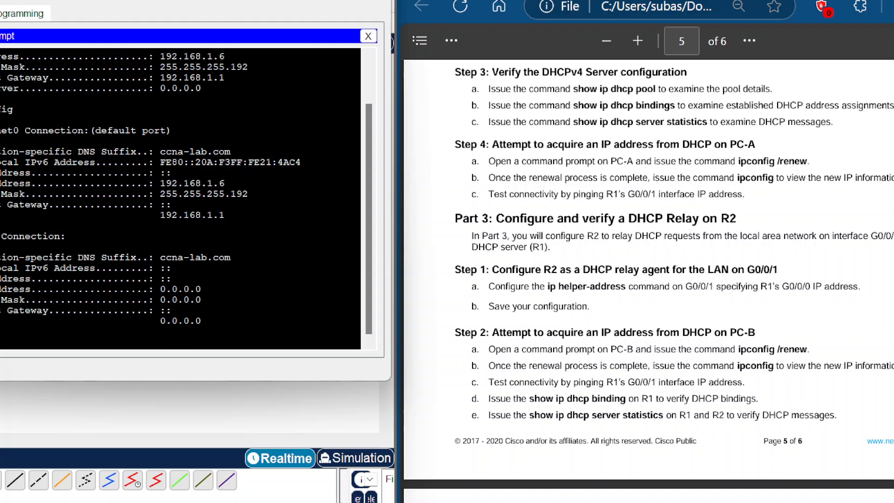
Step: Ping R1's interface at 192.168.1.1 from PC-A
text(ping 192.168)
text(.1.1)
key(Return)
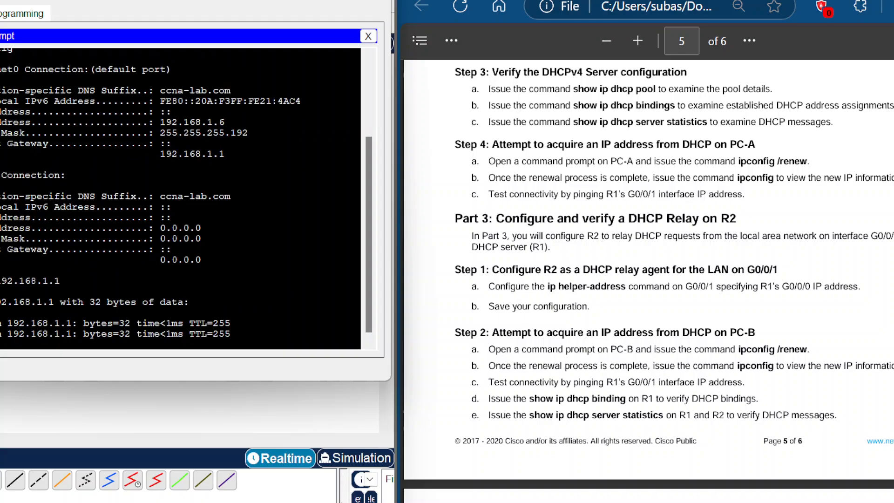
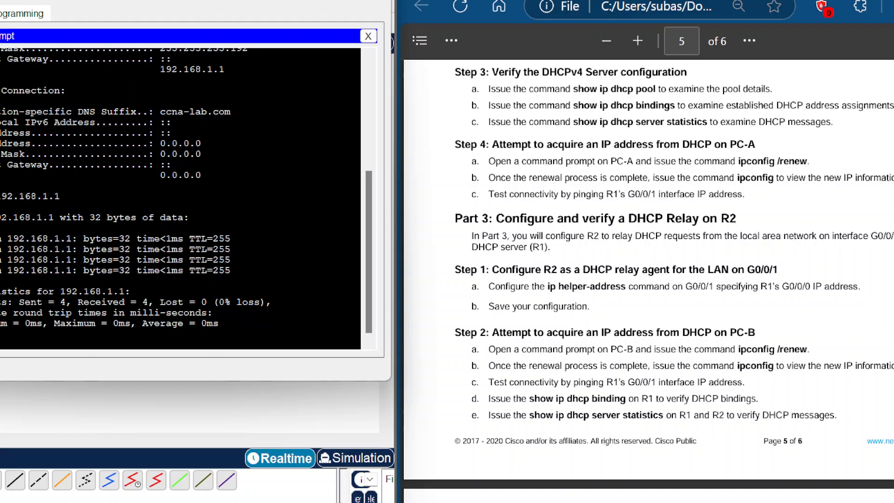
Step: Open Router2's command line and enter privileged EXEC mode with enable
click(312, 1)
click(241, 197)
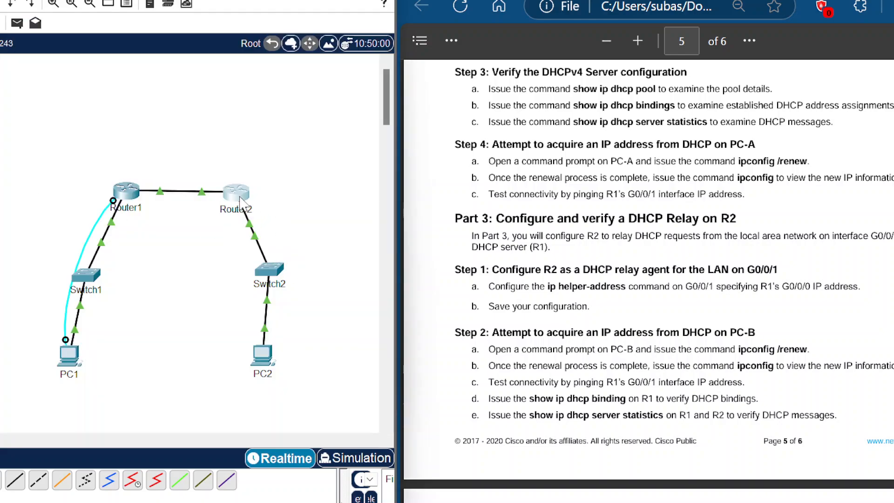
drag(281, 2, 247, 0)
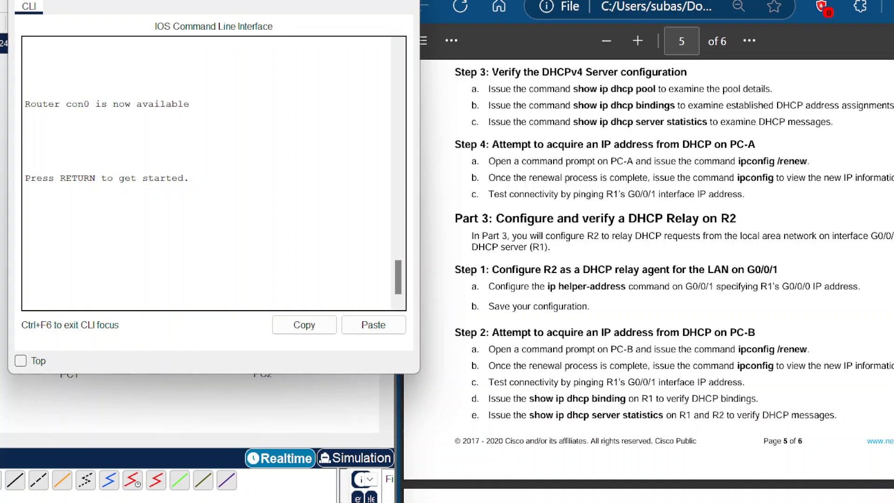
key(Return)
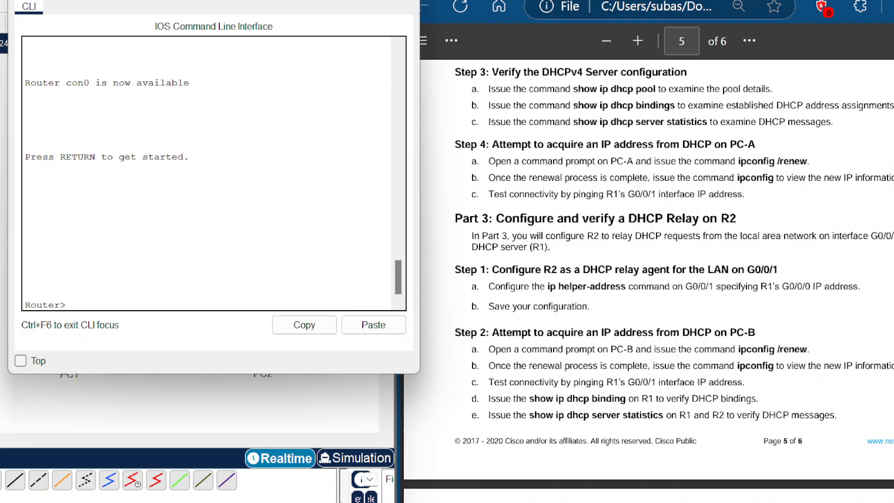
text(enabel)
key(Return)
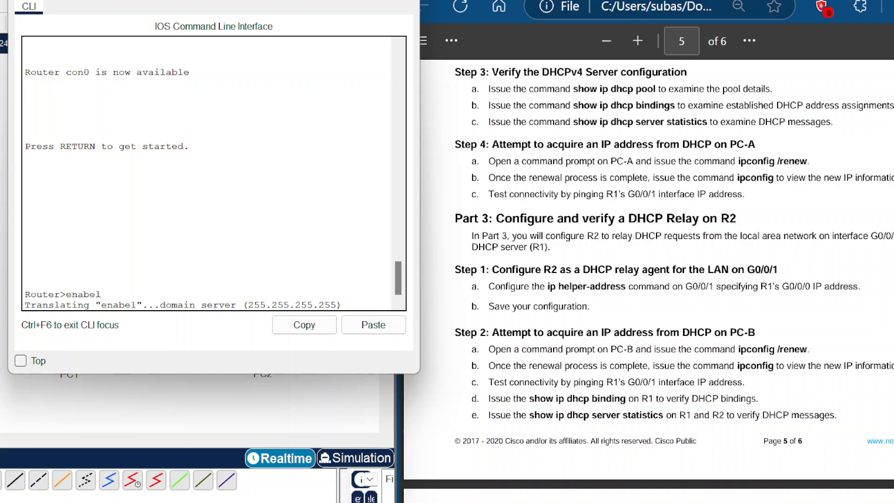
click(399, 0)
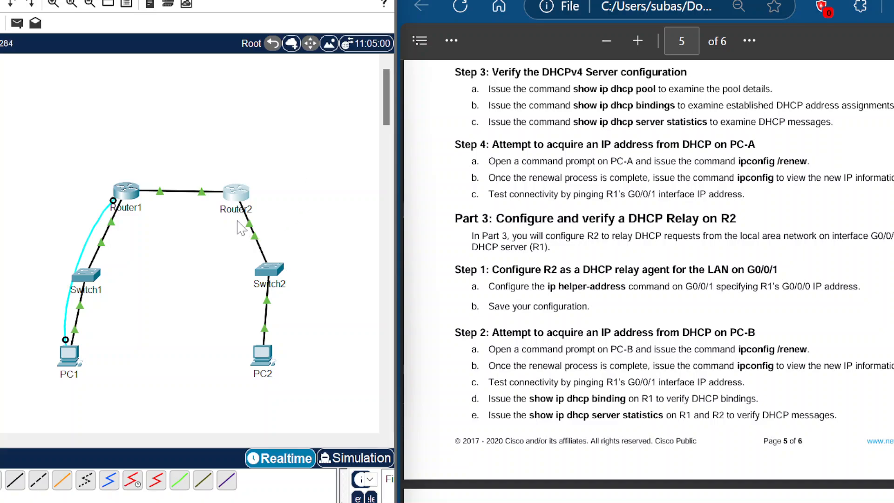
click(238, 194)
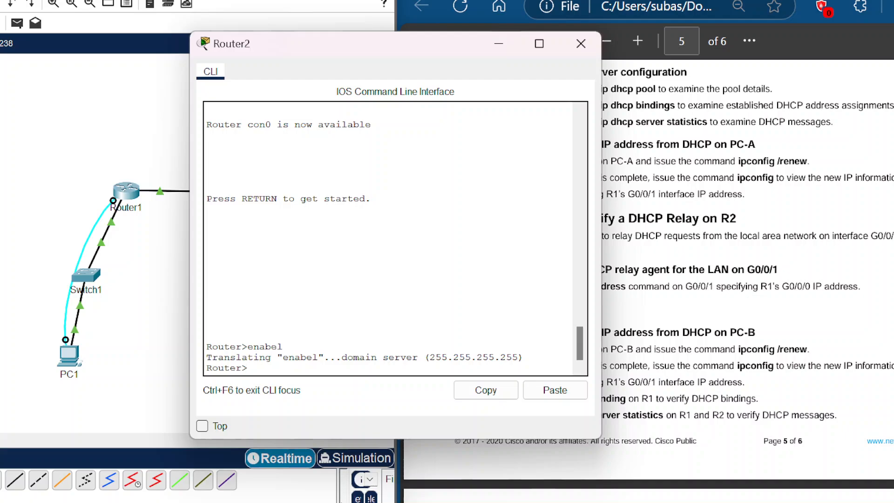
text(enable)
key(Return)
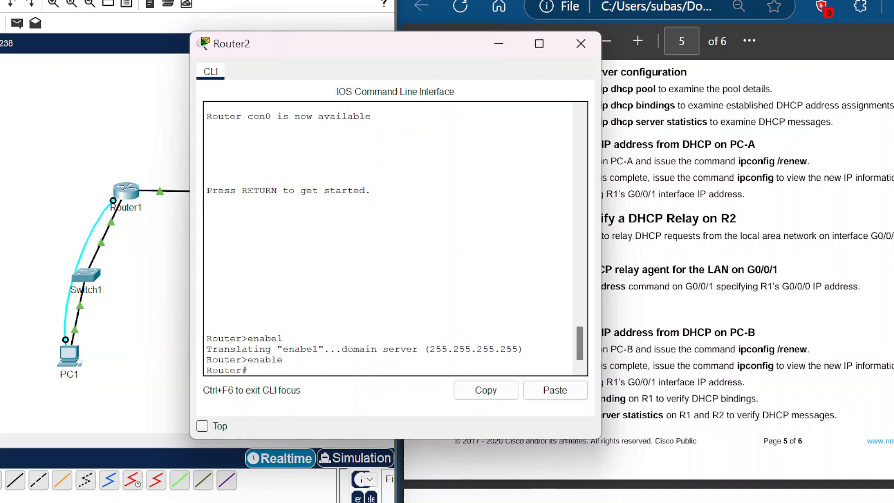
Step: In global configuration, set interface G0/0/1's ip helper-address to 10.0.0.1
text(config term)
key(Return)
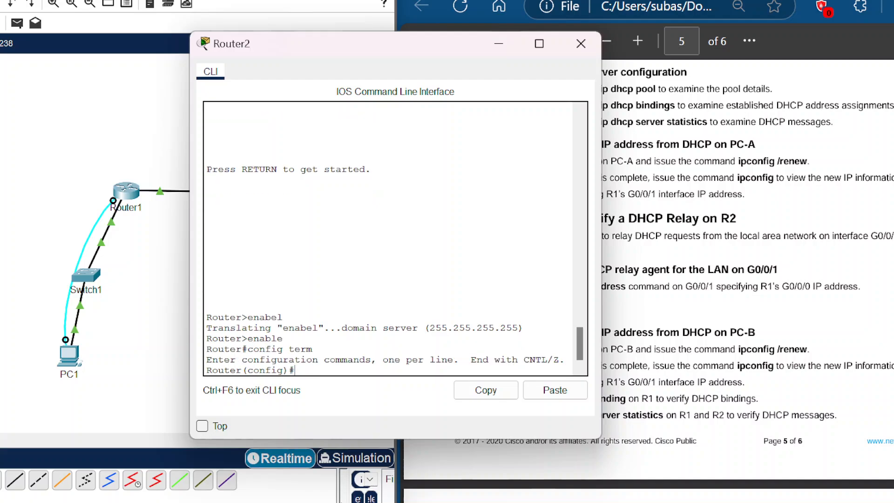
text(interface g0/0/)
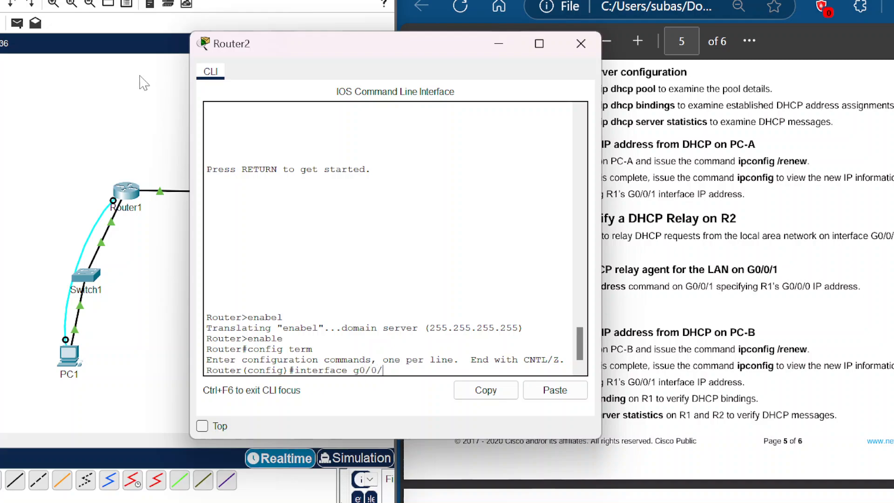
text(1)
key(Return)
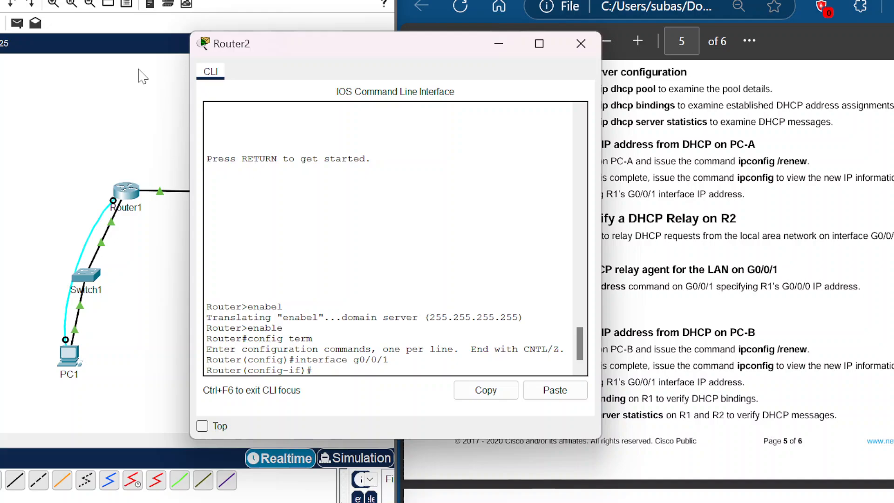
text(ip helper-address 10.0.0)
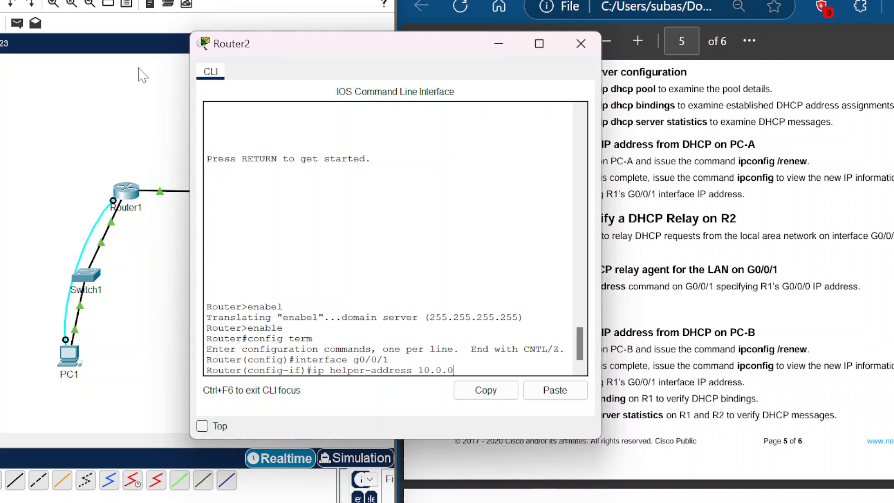
text(.1)
key(Return)
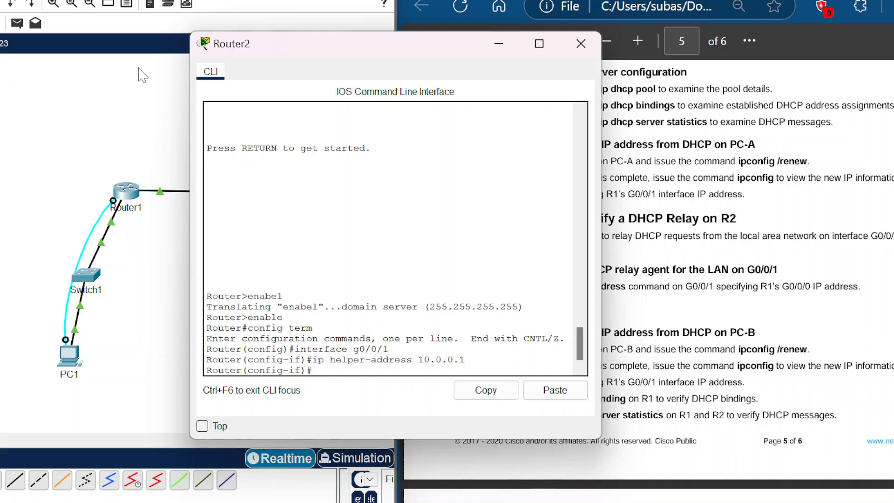
Step: Leave configuration mode and save Router2's configuration with wr
text(end)
key(Return)
text(w)
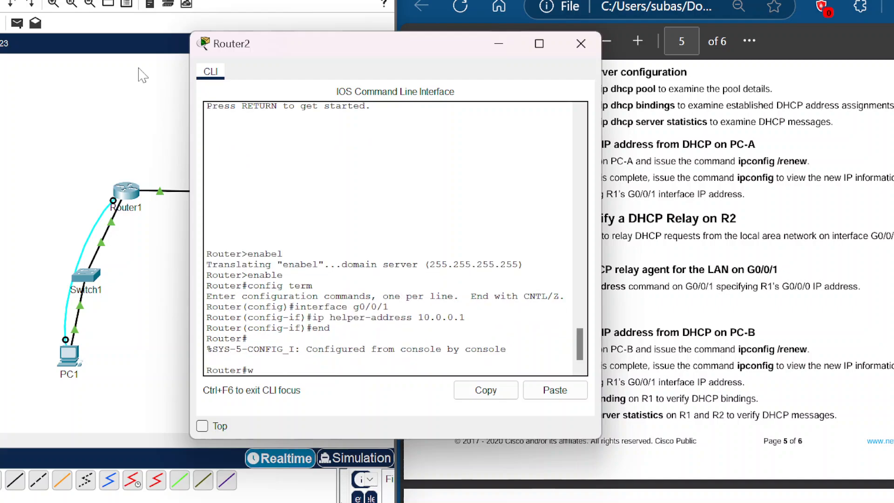
text(r)
key(Return)
key(Return)
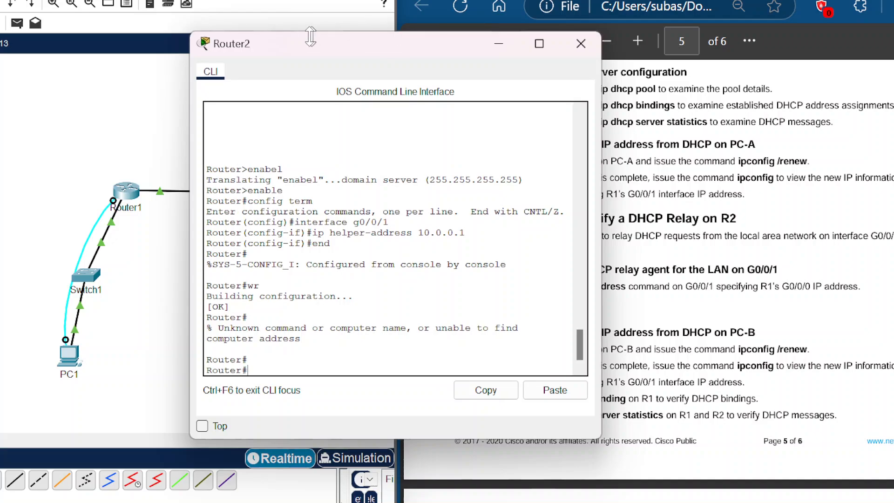
Step: Open the command prompt on PC2 (PC-B)
drag(452, 48, 269, 21)
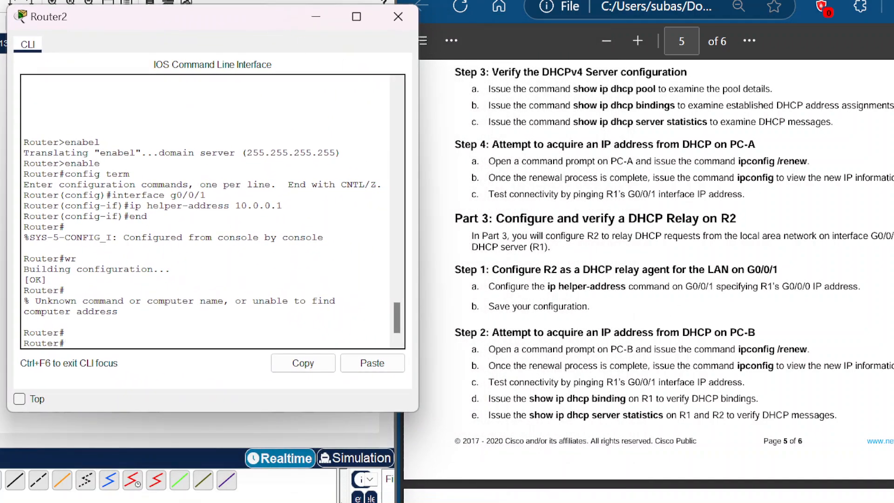
scroll(670, 232, down, 2)
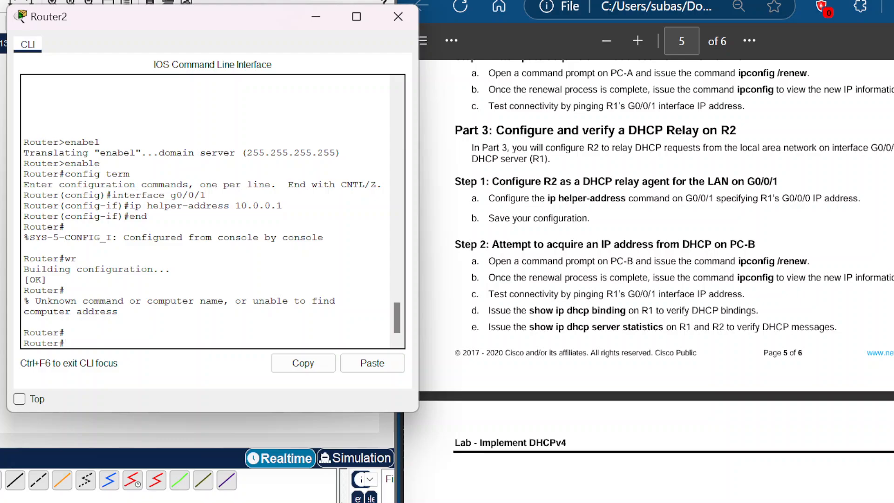
click(346, 425)
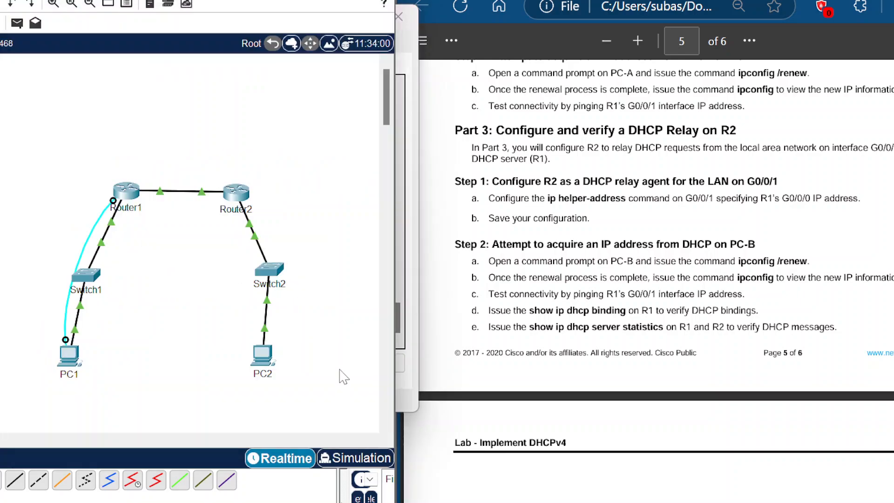
click(262, 355)
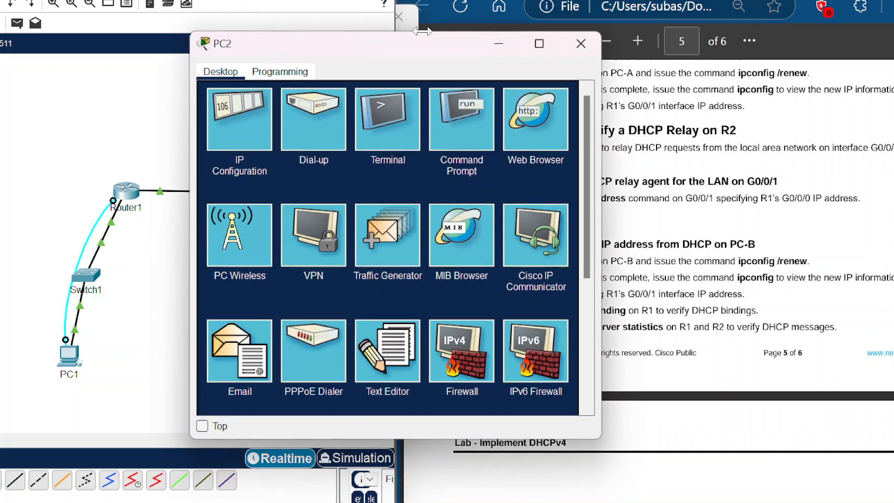
drag(420, 55, 231, 20)
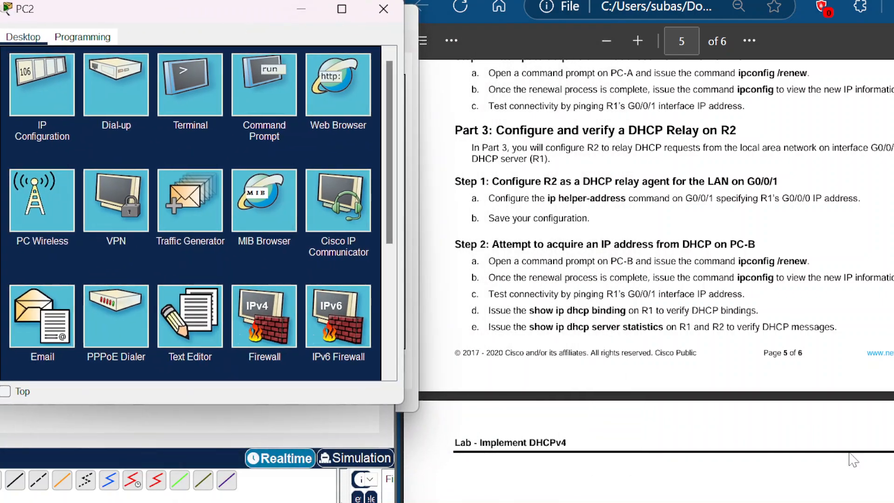
click(267, 91)
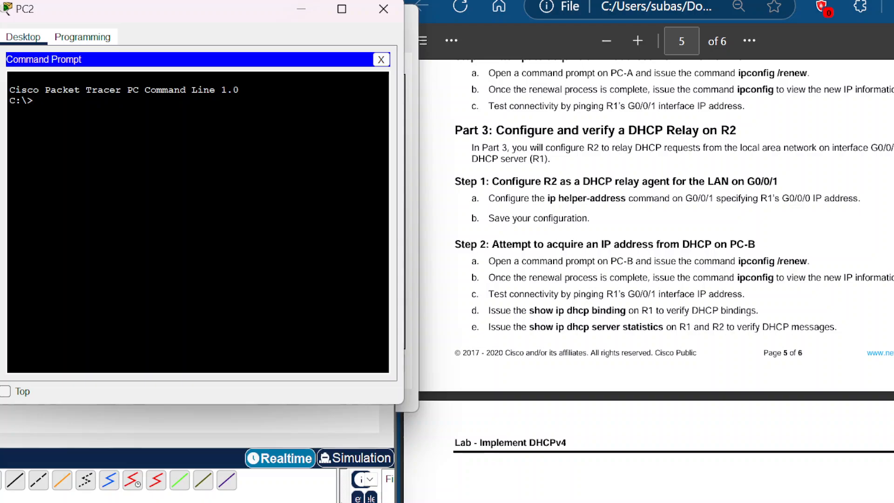
Step: Try renewing PC-B's address with ipconfig/renew
text(ipconif)
text(g)
key(BackSpace)
key(BackSpace)
key(BackSpace)
key(BackSpace)
key(BackSpace)
text(nfig/new)
key(BackSpace)
key(BackSpace)
key(BackSpace)
text(e)
key(BackSpace)
text(renew)
key(Return)
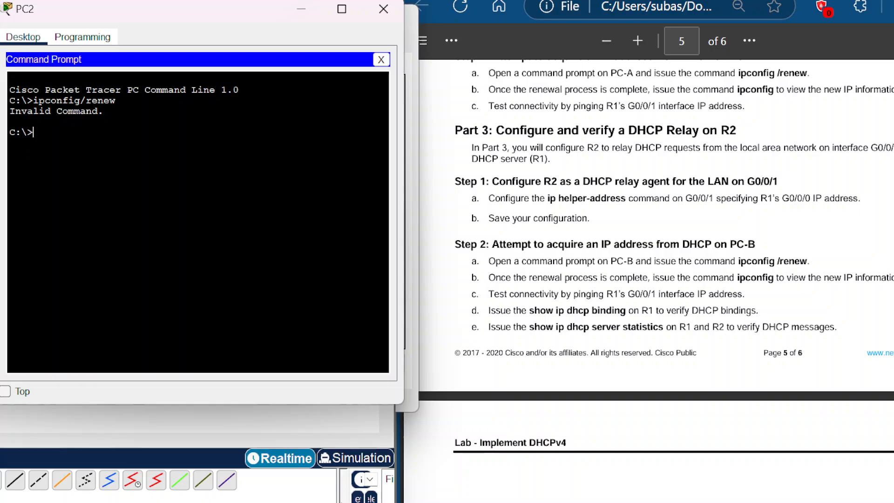
Step: Renew PC-B's address with ipconfig /renew and display its full configuration with ipconfig
text(ipconfig /renew)
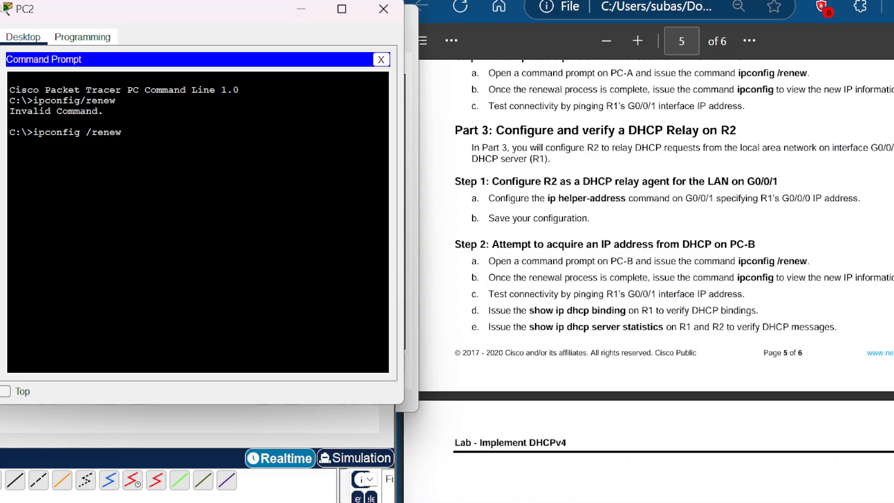
key(Return)
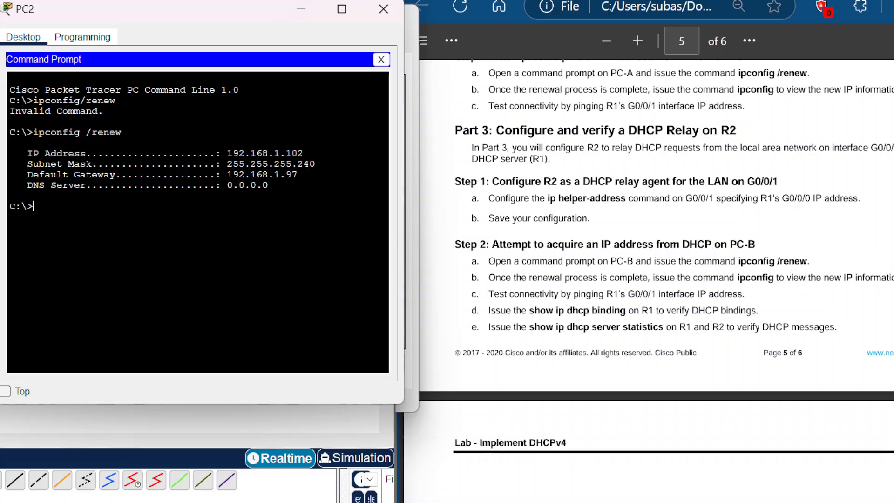
text(ipconfig)
key(Return)
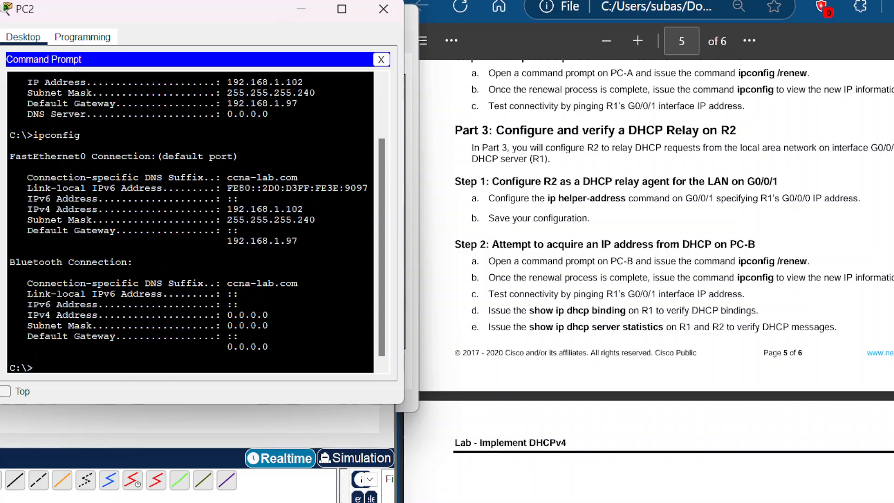
Step: Ping R1's interface at 192.168.1.1 from PC-B
text(ping 192.168.1.1)
key(Return)
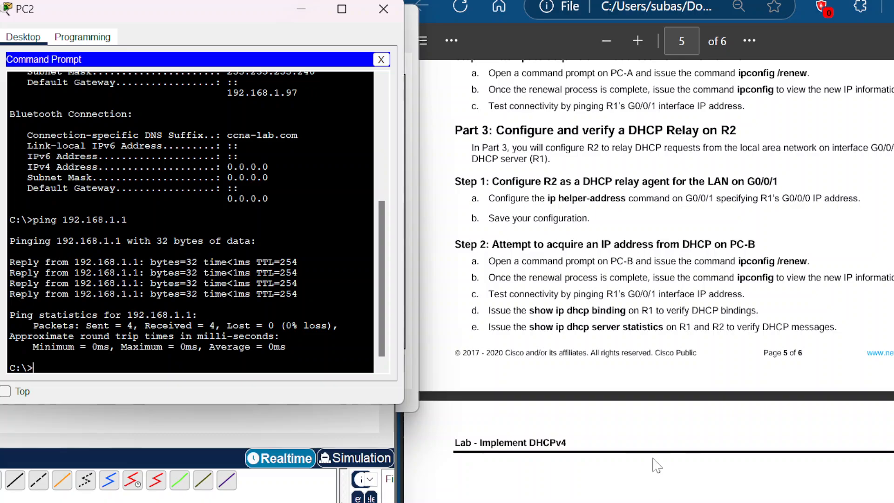
Step: Open Switch1's command line and enter the console password to reach the S1 prompt
scroll(190, 222, down, 1)
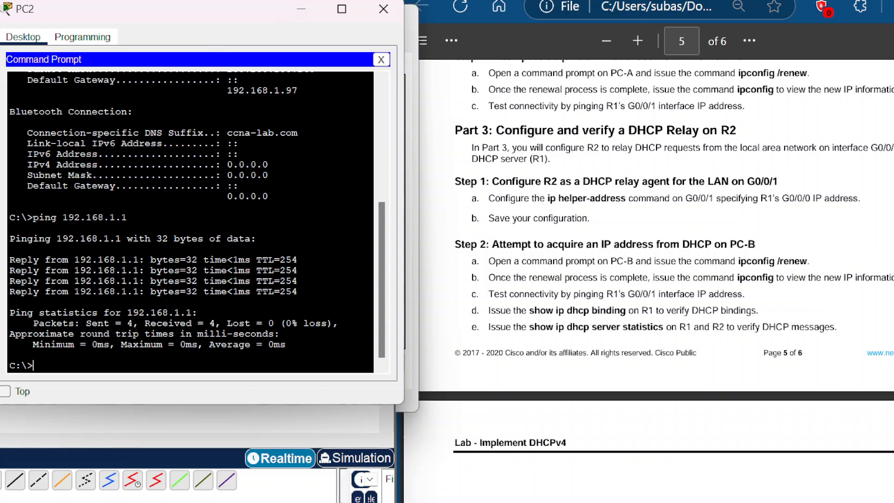
scroll(549, 316, down, 5)
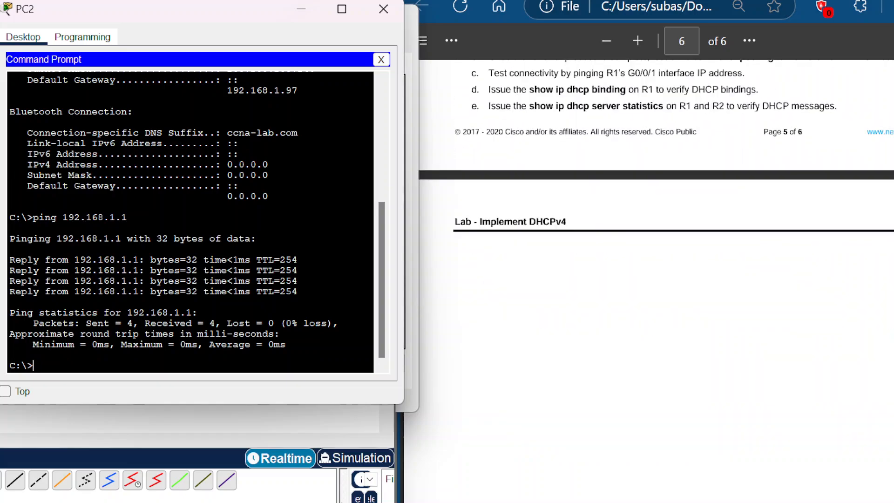
scroll(549, 316, up, 4)
scroll(551, 318, up, 3)
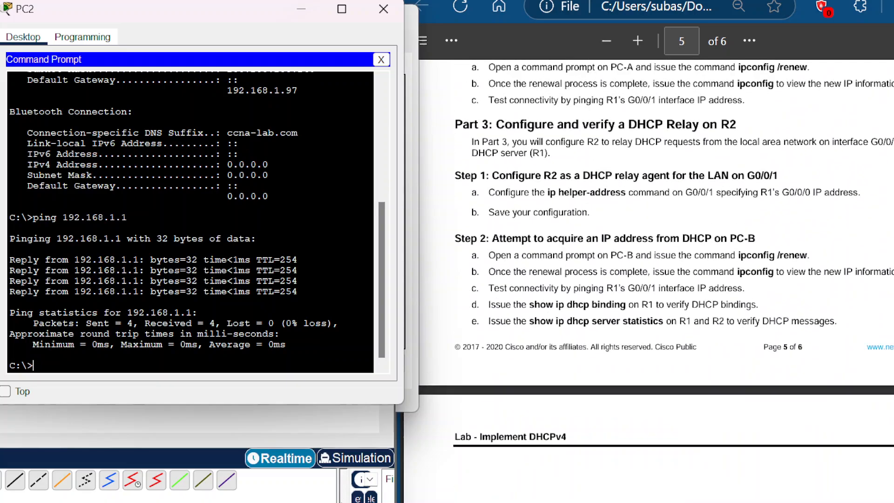
scroll(552, 318, down, 3)
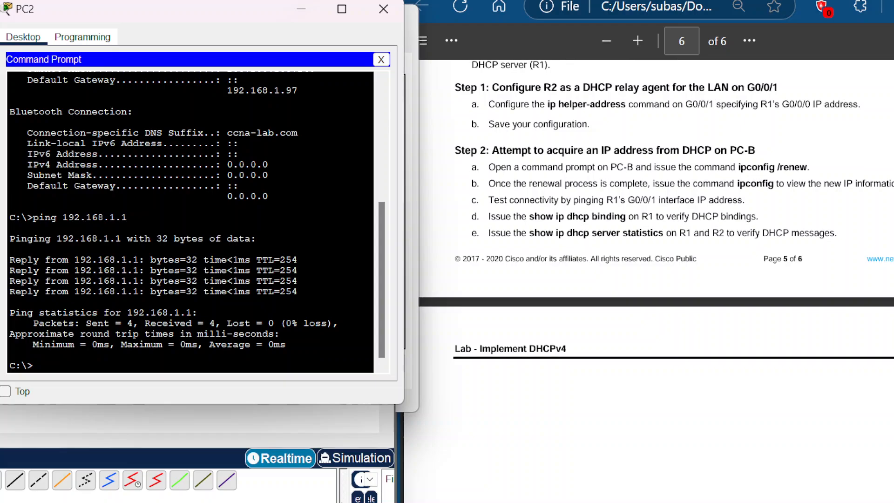
drag(157, 13, 292, 134)
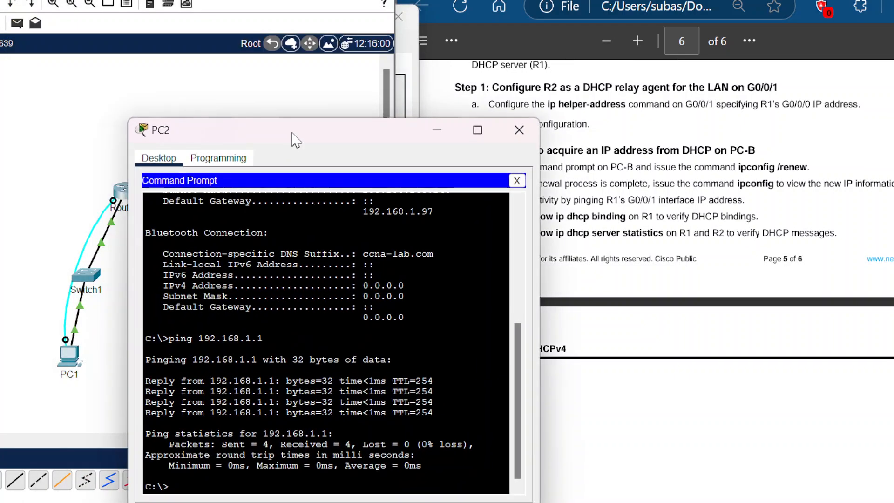
click(323, 339)
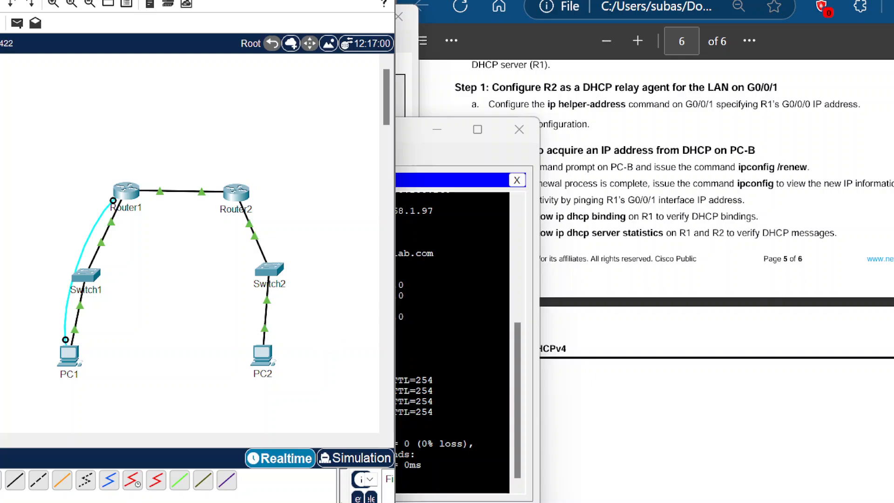
click(93, 277)
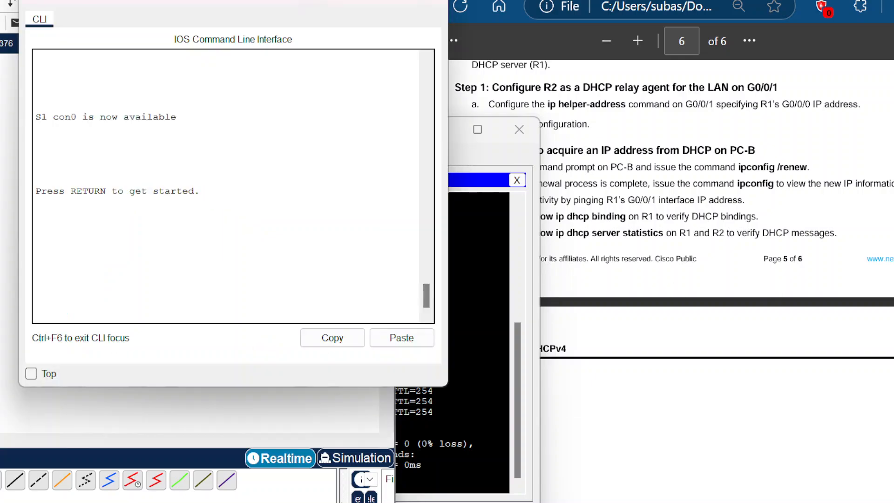
key(Return)
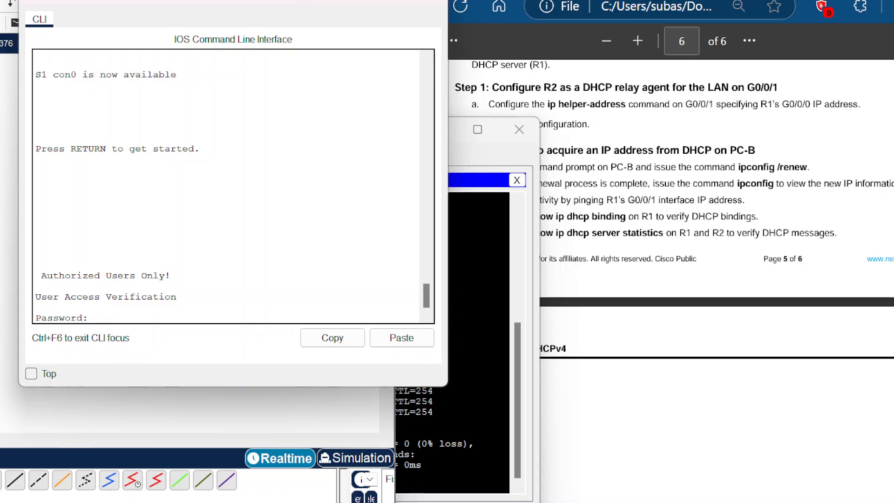
key(Return)
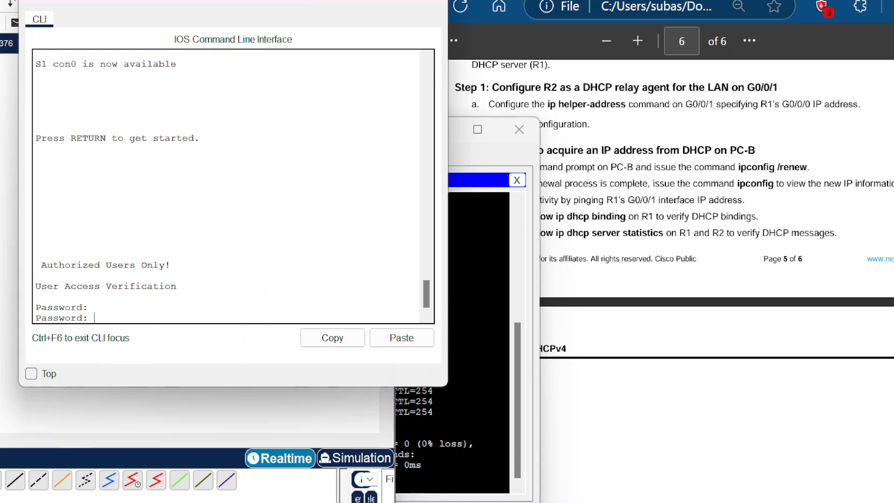
key(Return)
text(enable)
key(BackSpace)
key(BackSpace)
key(BackSpace)
key(BackSpace)
key(BackSpace)
key(BackSpace)
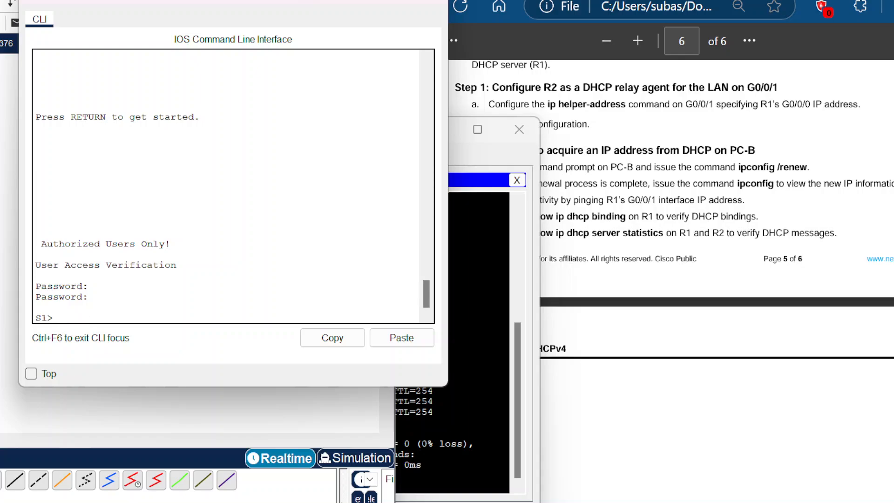
Step: Enter privileged EXEC mode on S1 with the enable command and the enable password
text(enbale)
key(Return)
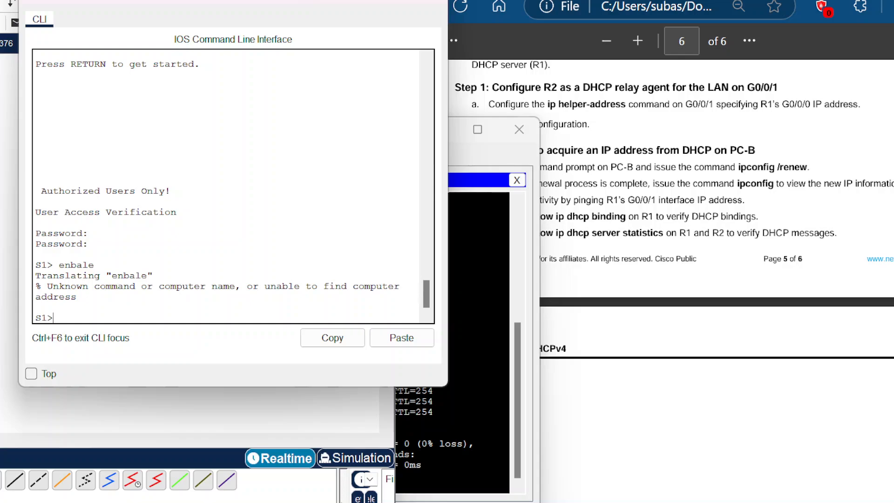
text(enable)
key(Return)
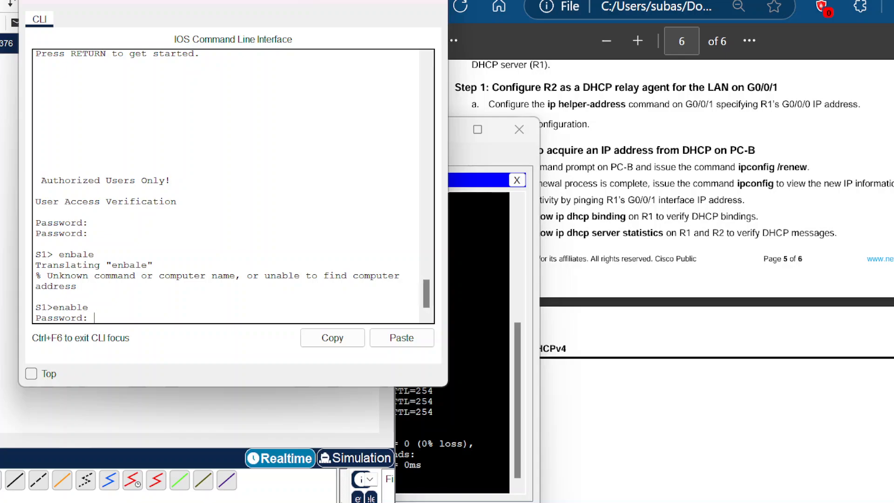
key(Return)
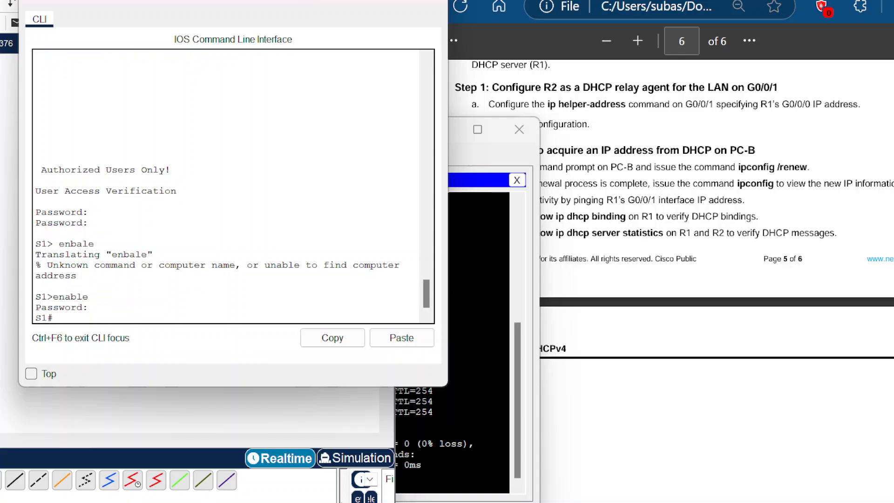
Step: Display S1's running configuration with show run, paging through to the end
text(show run)
key(Return)
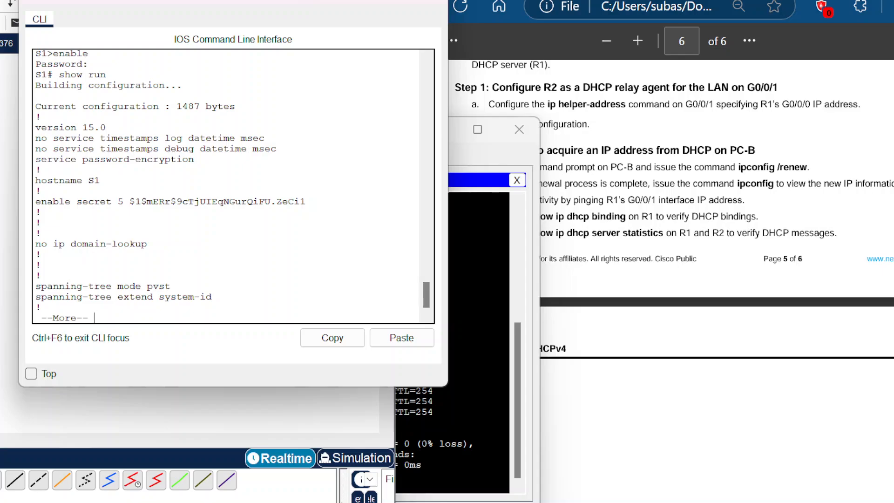
key(space)
key(space)
key(space)
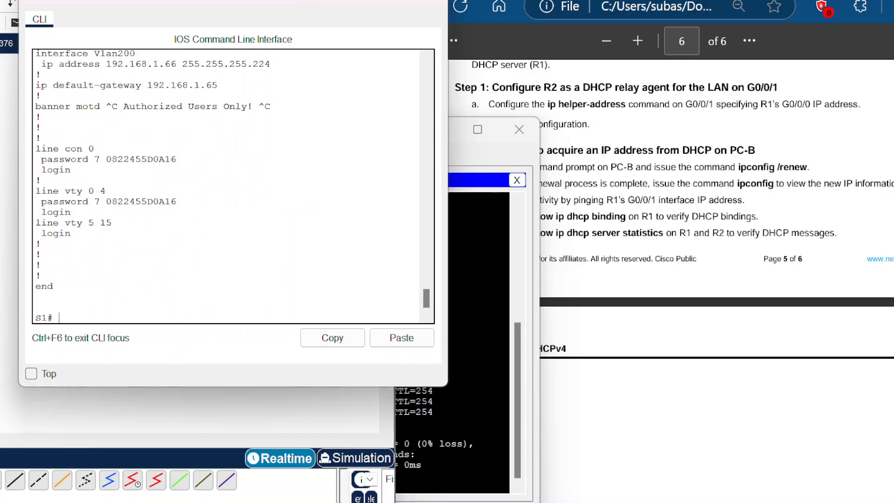
Step: Scroll back through S1's running configuration to review its interface, VLAN and line settings
scroll(232, 186, up, 6)
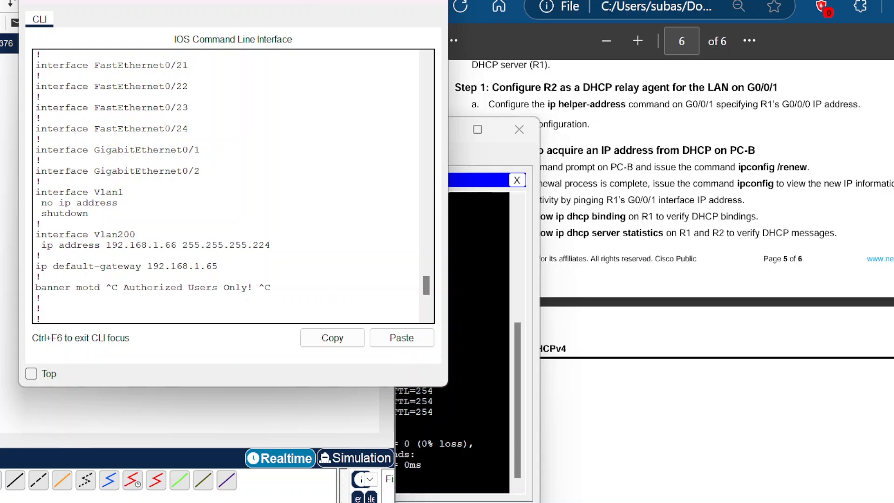
scroll(232, 186, down, 2)
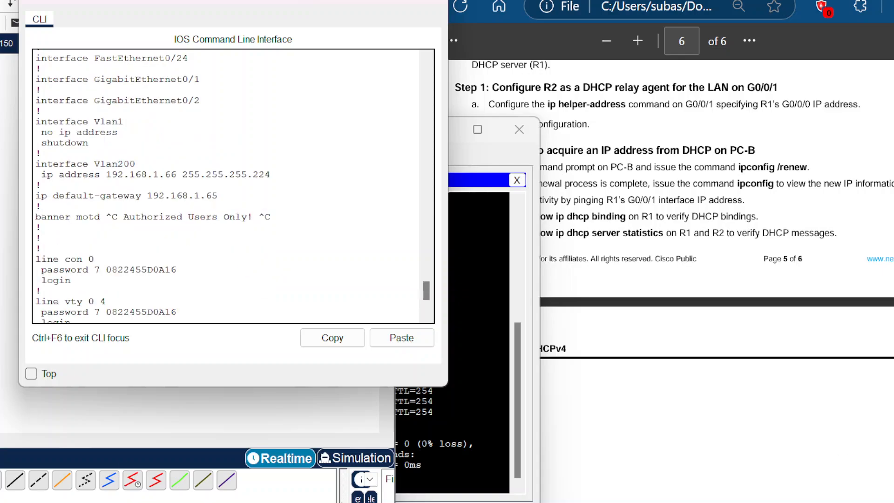
scroll(232, 187, up, 7)
scroll(233, 186, up, 6)
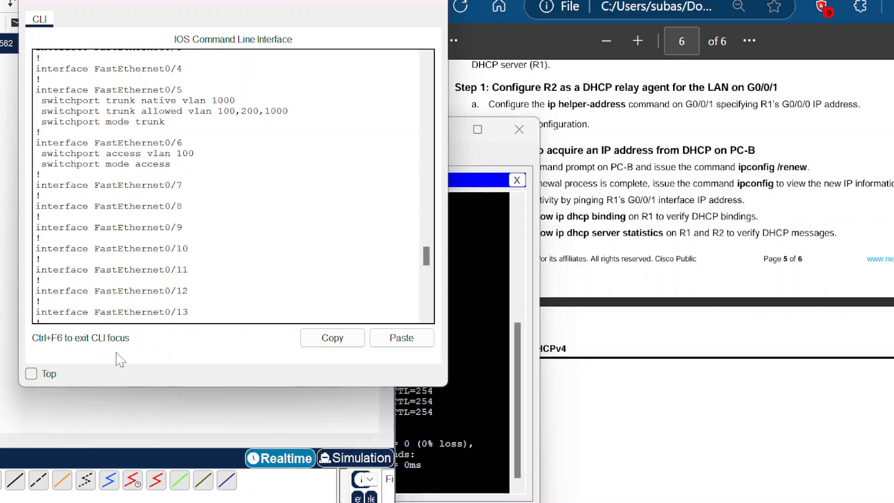
scroll(232, 186, down, 10)
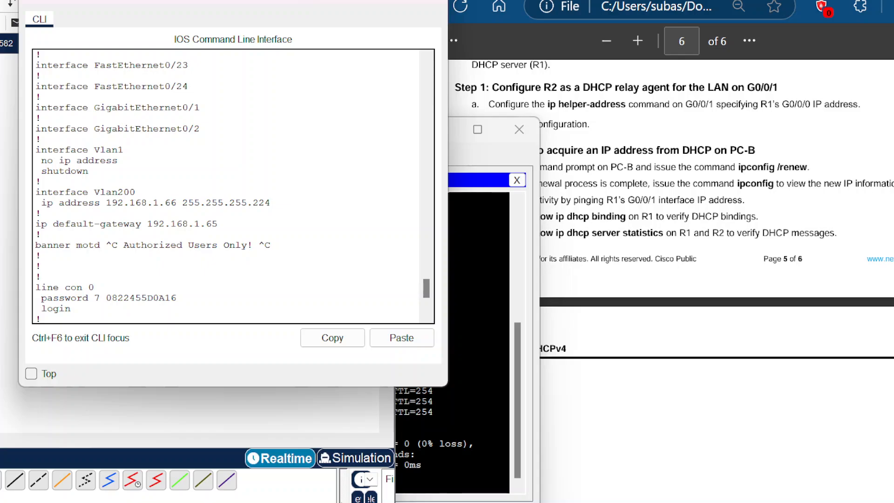
scroll(233, 186, down, 3)
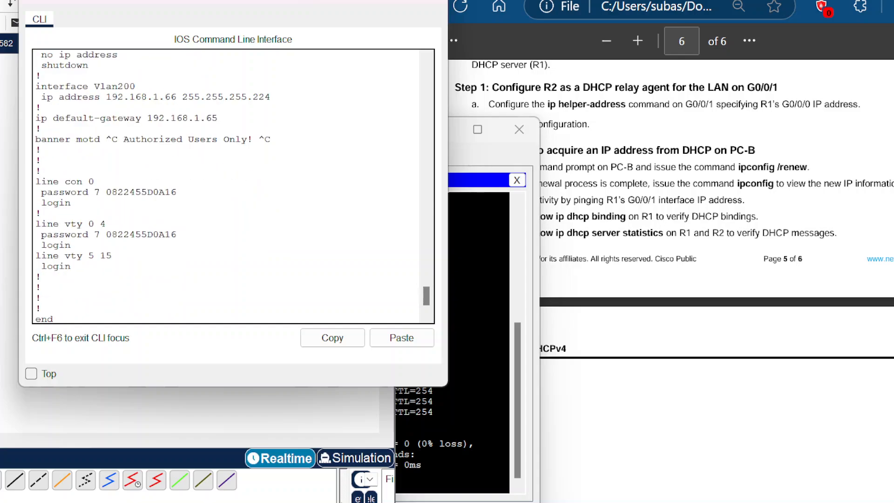
scroll(232, 186, down, 1)
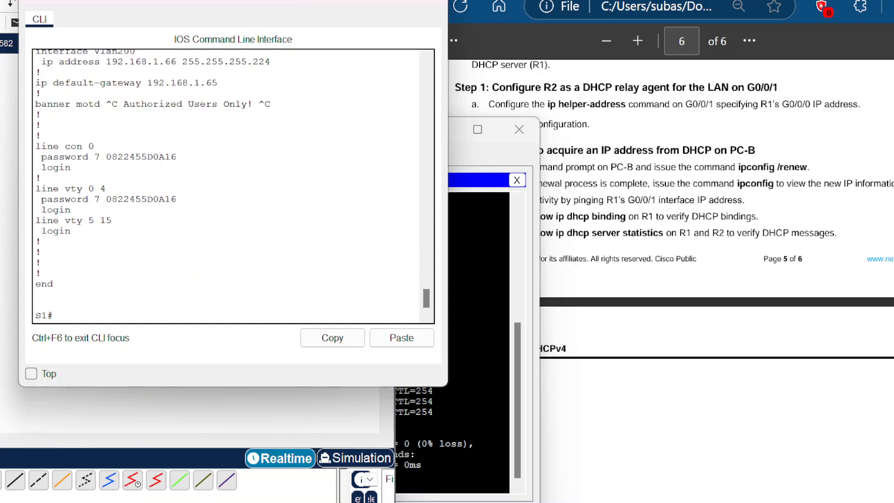
scroll(233, 186, up, 5)
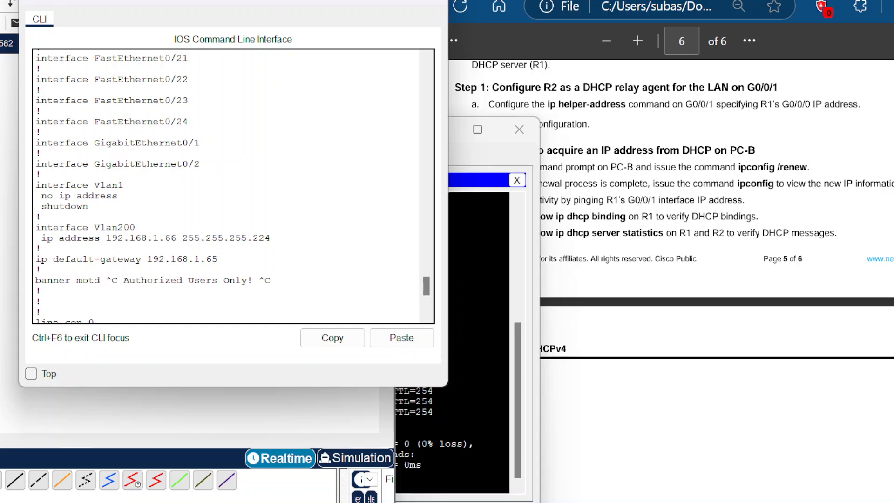
scroll(228, 186, up, 9)
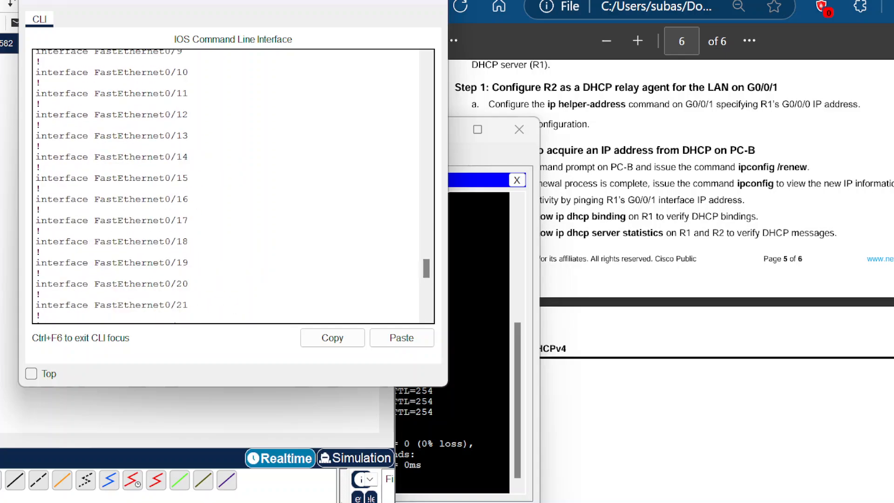
scroll(228, 186, up, 15)
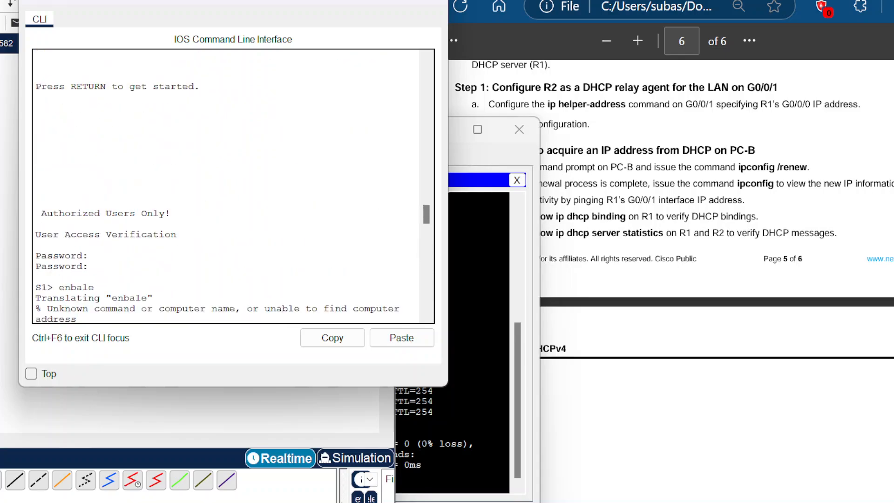
scroll(228, 186, down, 6)
scroll(228, 186, down, 12)
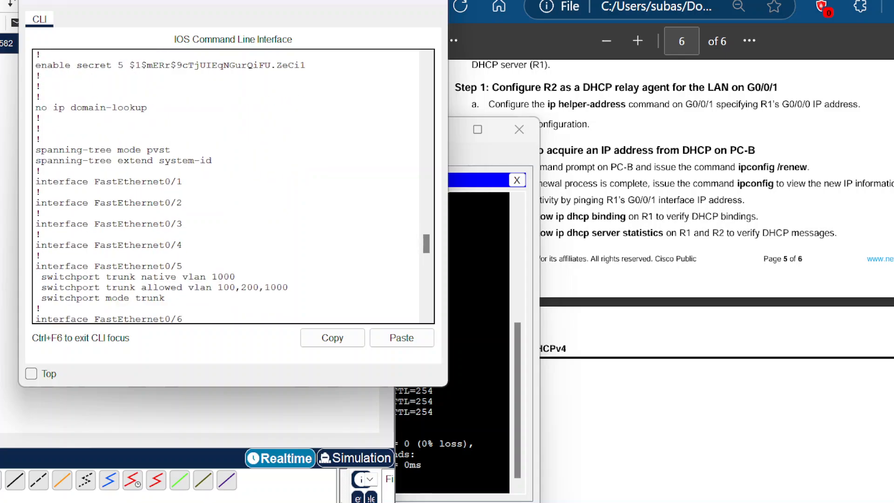
scroll(228, 186, up, 7)
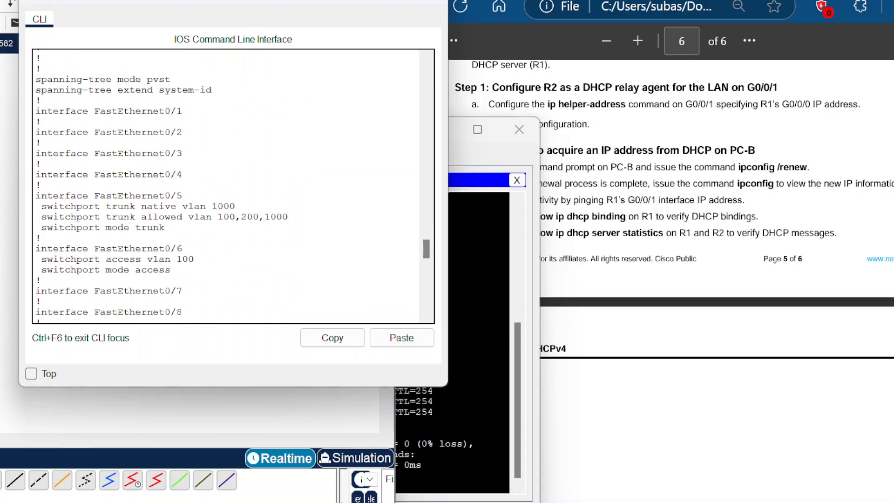
scroll(228, 186, up, 6)
scroll(228, 186, up, 2)
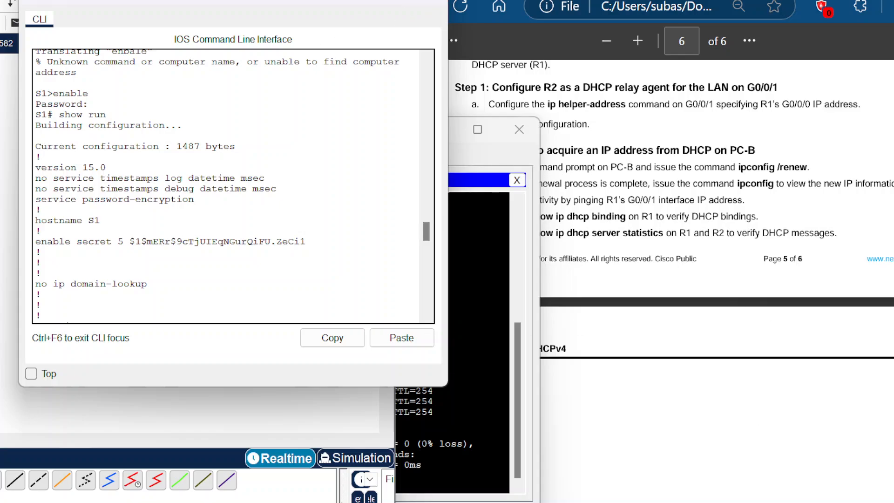
scroll(233, 186, down, 20)
scroll(233, 186, up, 20)
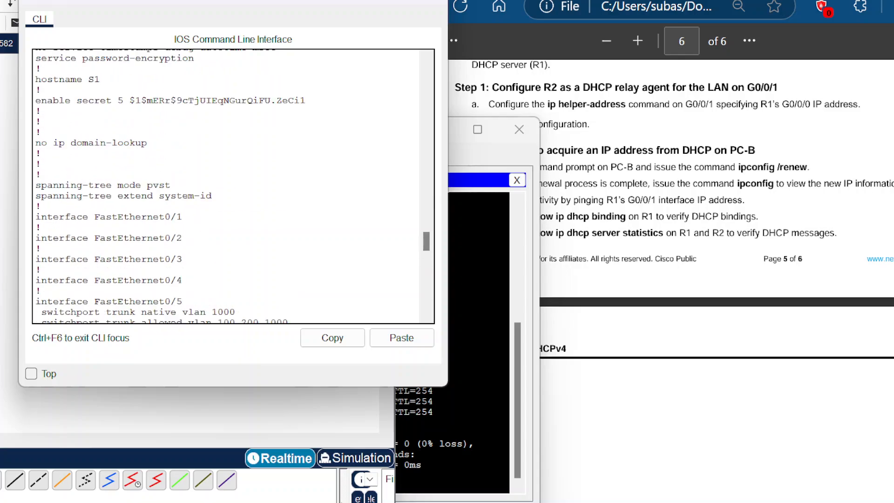
key(alt+Tab)
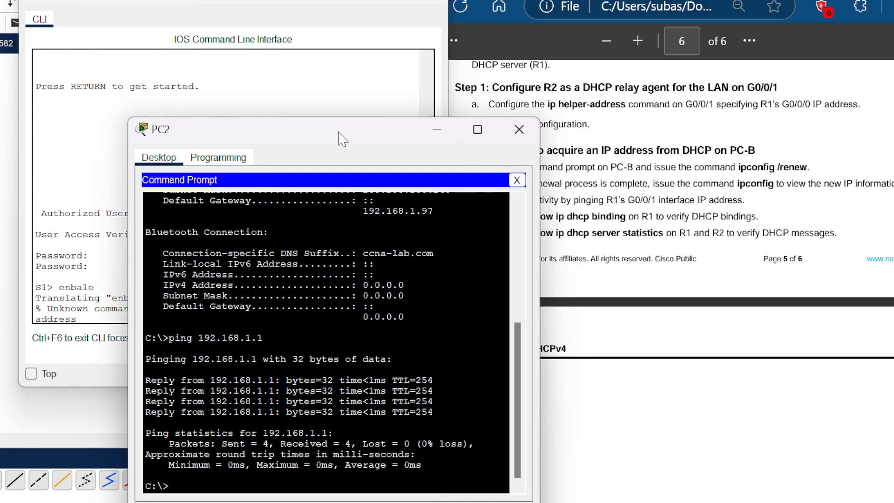